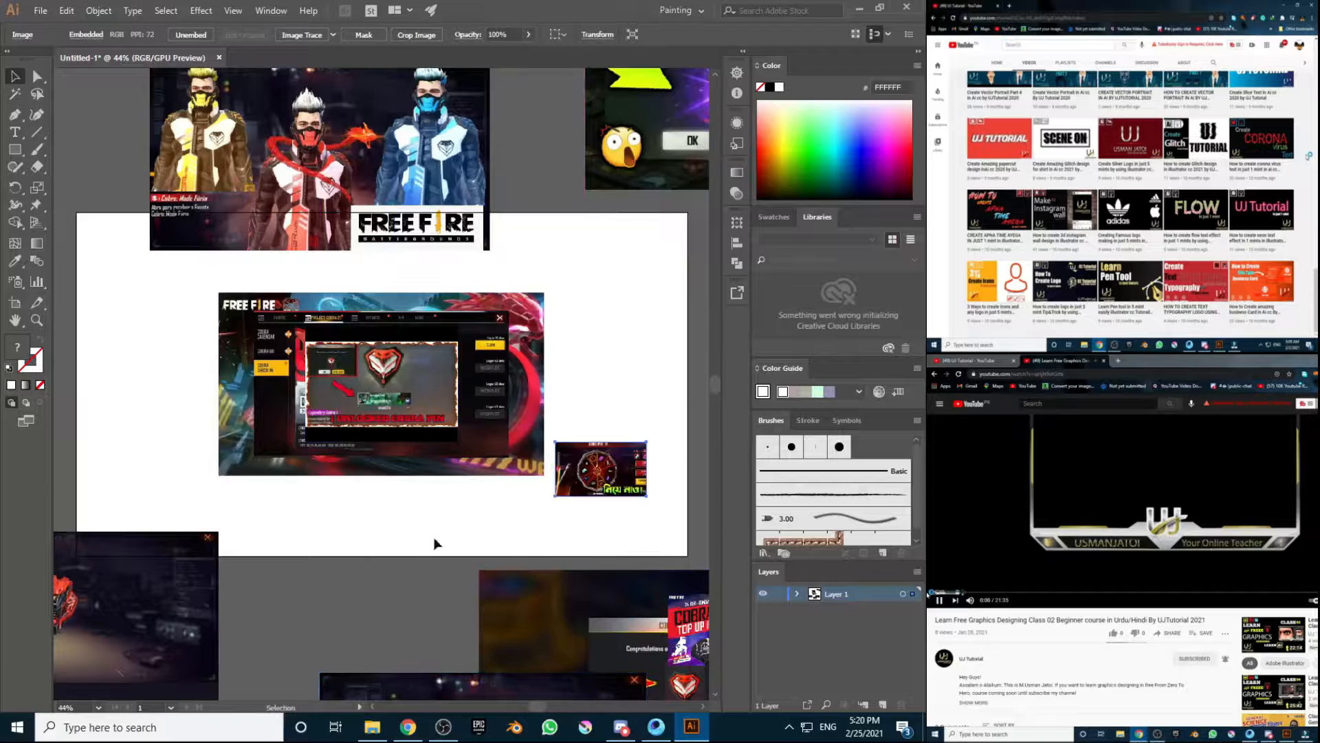
Step: Drag the stacked game screenshots off the artboard into the empty area to its right and below
click(99, 708)
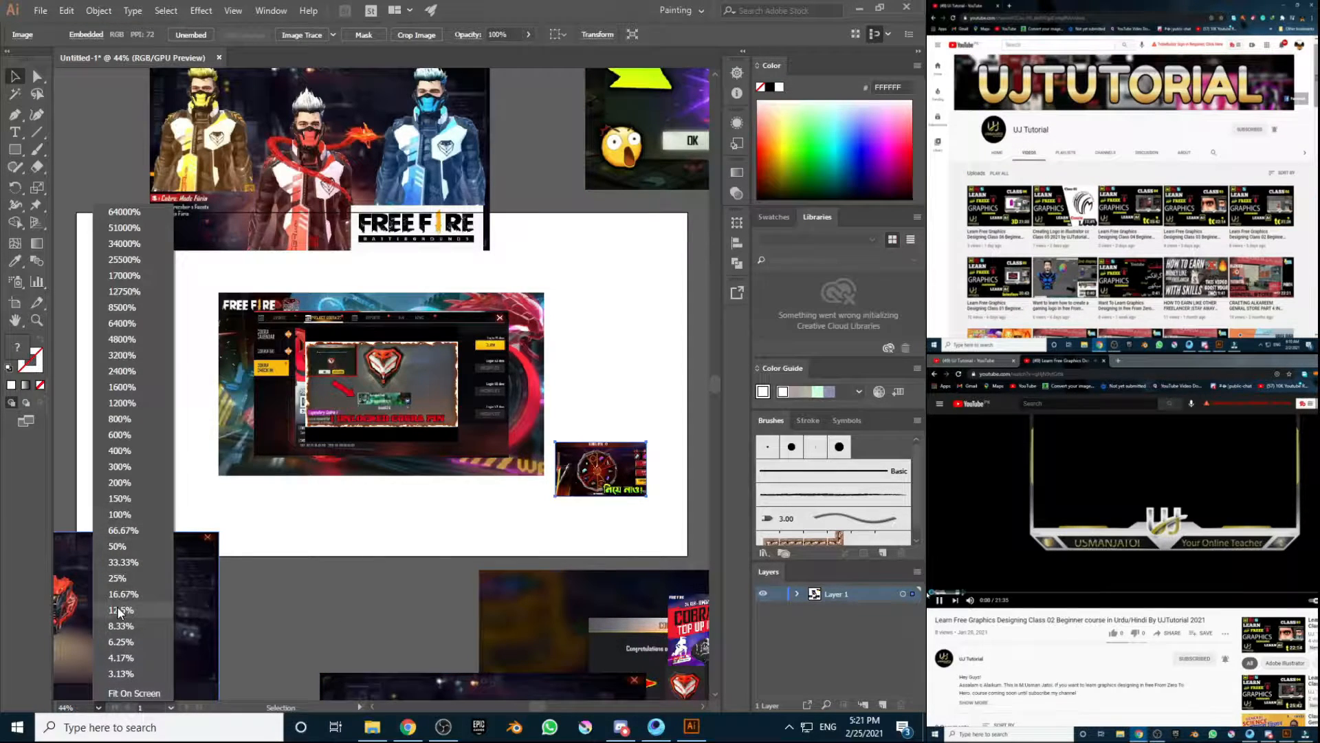
click(121, 562)
drag(253, 335, 647, 477)
drag(207, 302, 585, 227)
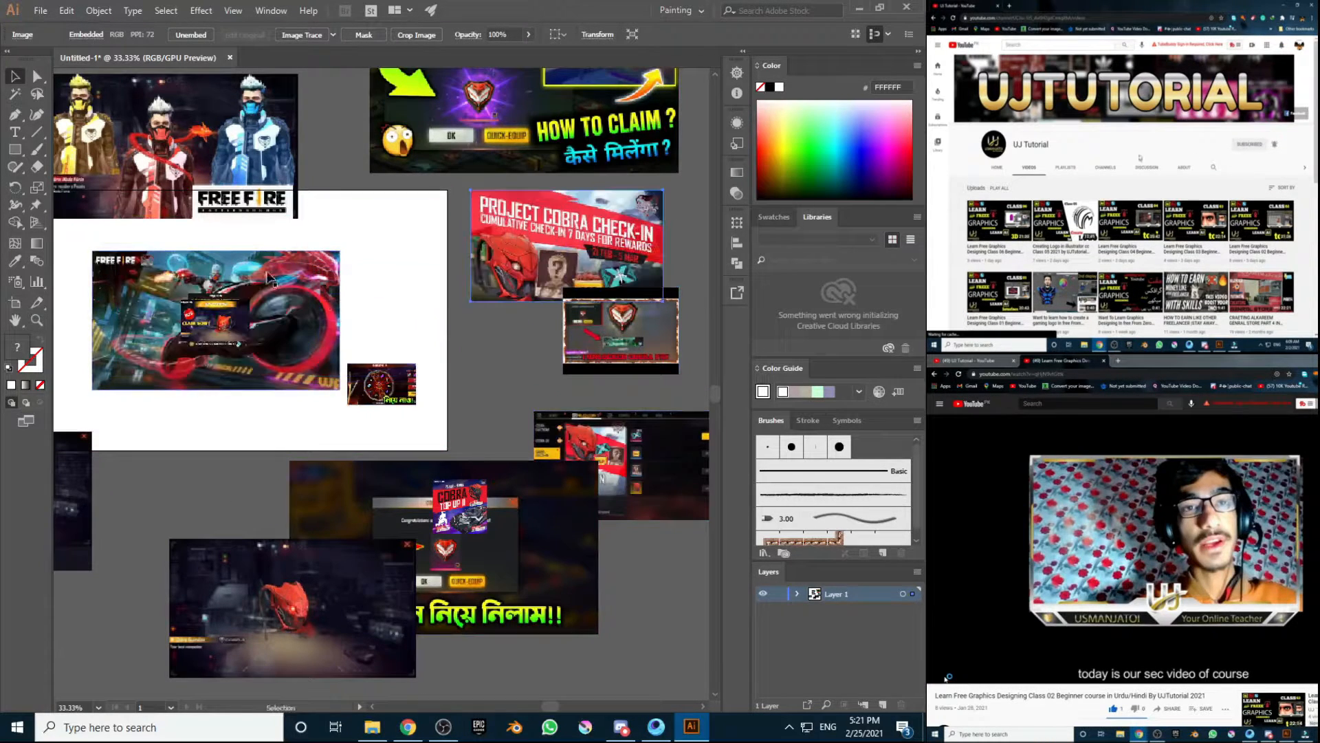
drag(161, 303, 528, 470)
drag(215, 320, 528, 497)
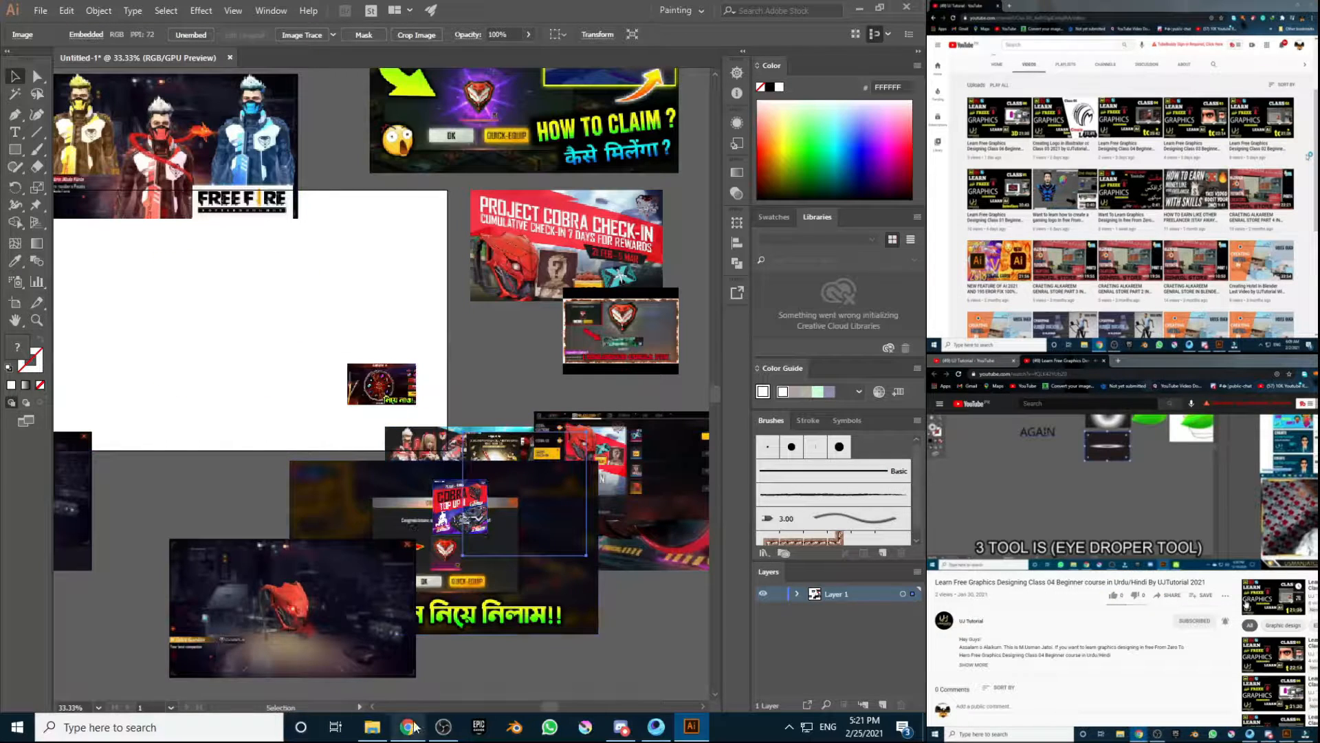
Step: Move the three-character image above the artboard and the small wheel thumbnail off its right side, leaving the artboard empty
click(372, 706)
scroll(372, 550, up, 2)
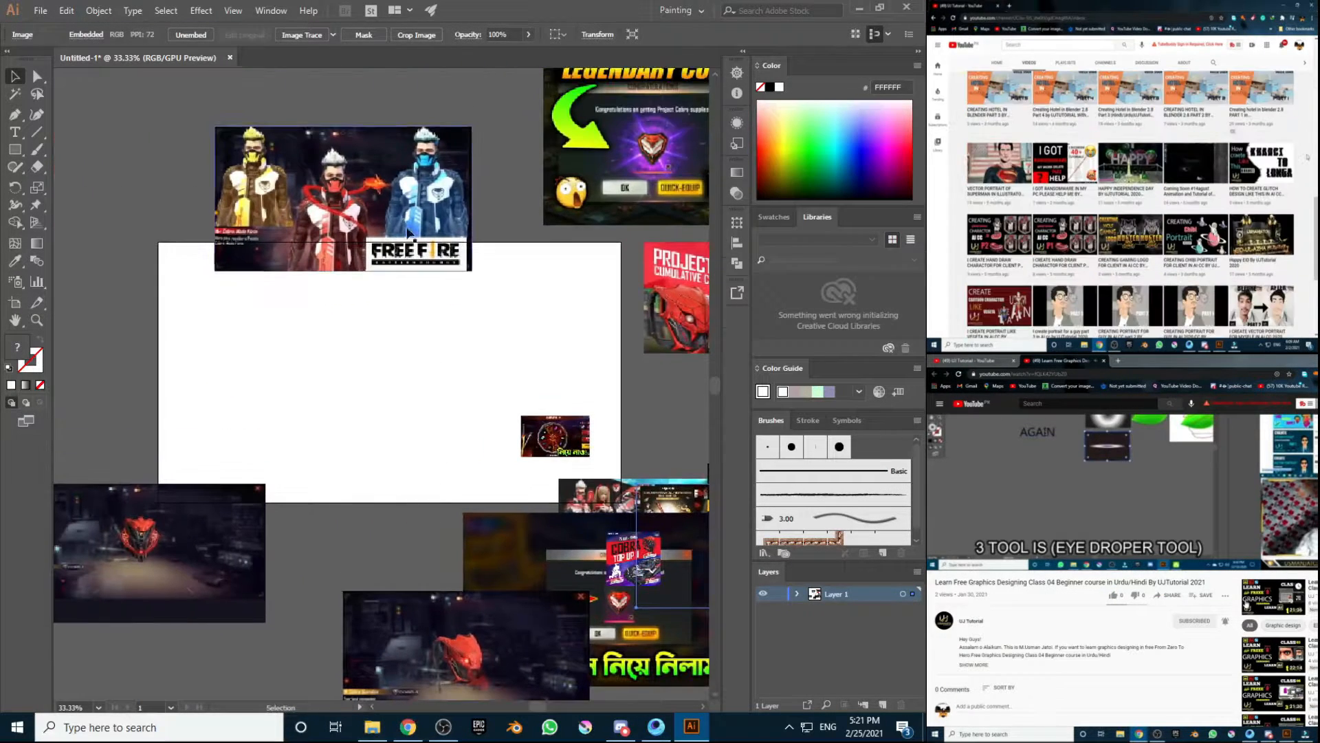
drag(375, 240, 383, 154)
drag(534, 439, 647, 432)
drag(639, 491, 660, 510)
Step: Draw a rectangle covering the whole artboard and fill it with black 000000
scroll(385, 426, up, 1)
scroll(196, 313, up, 1)
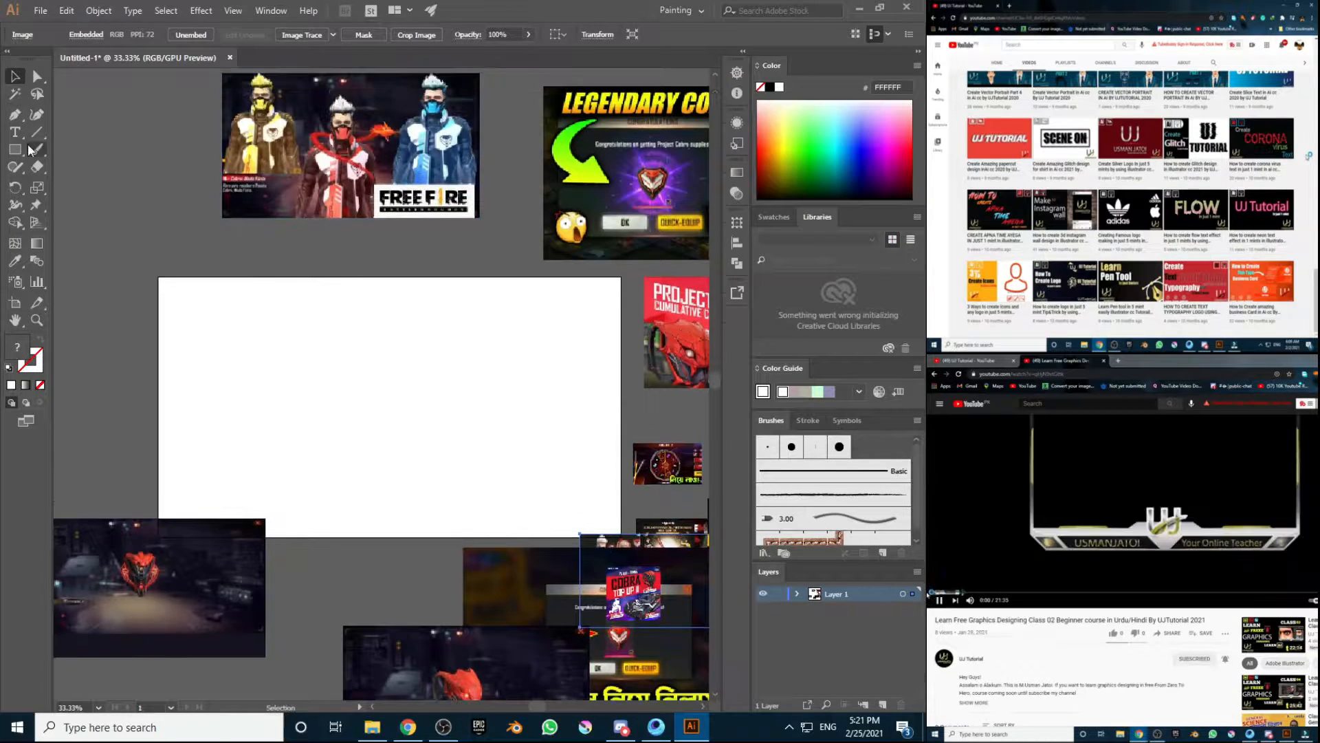
key(m)
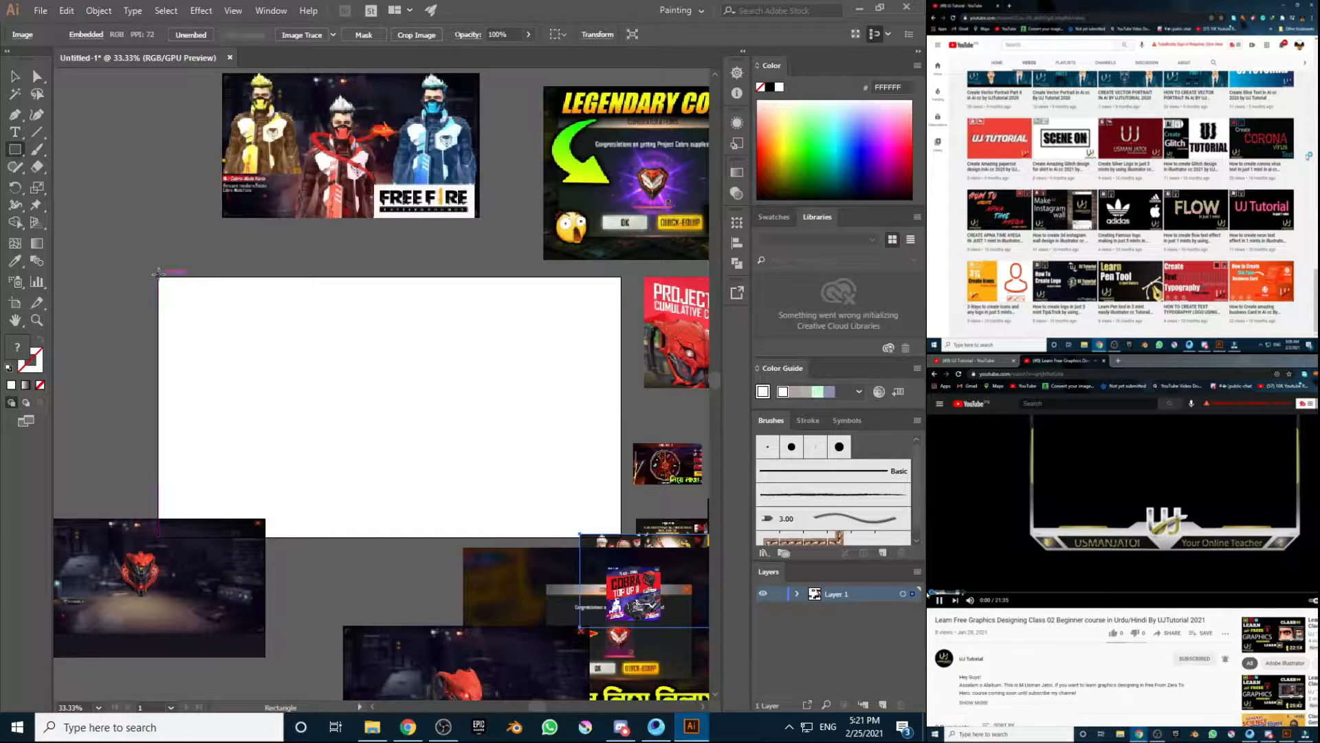
drag(159, 278, 621, 537)
click(14, 76)
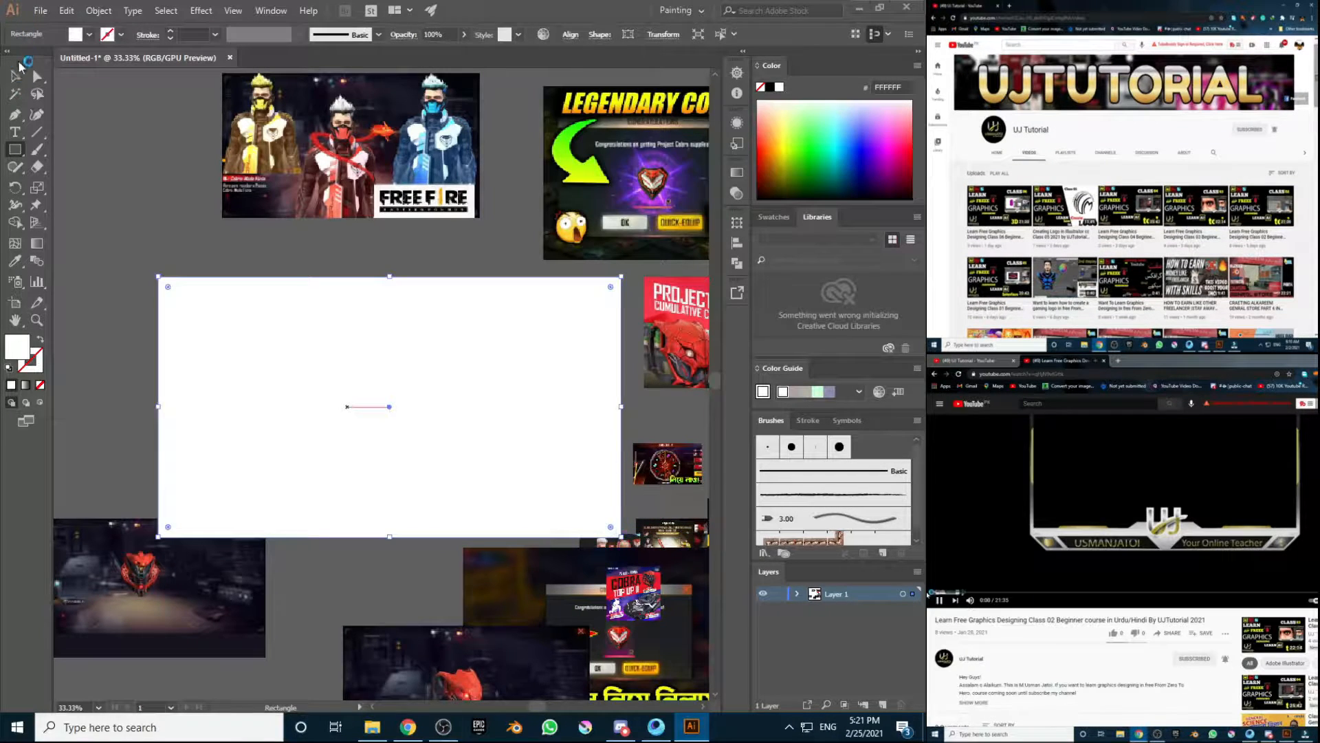
double_click(24, 351)
drag(156, 124, 204, 240)
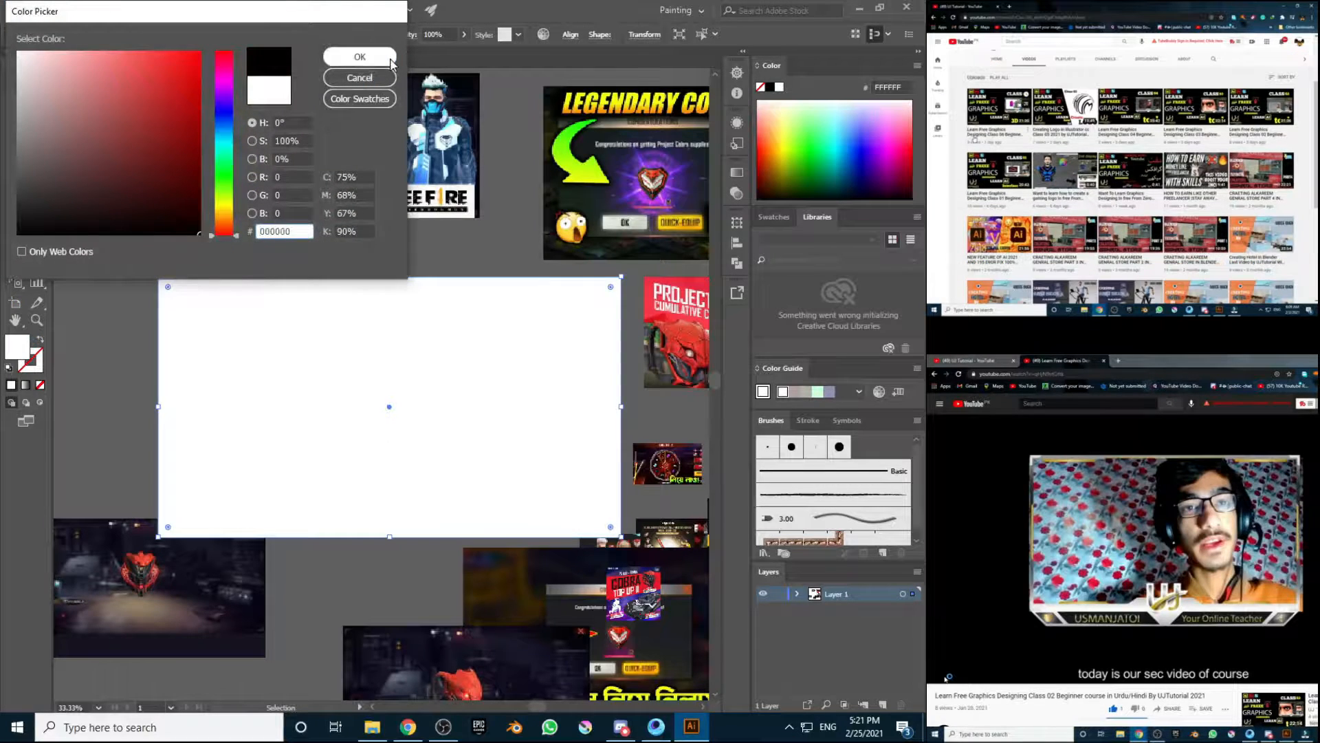
click(391, 59)
click(193, 232)
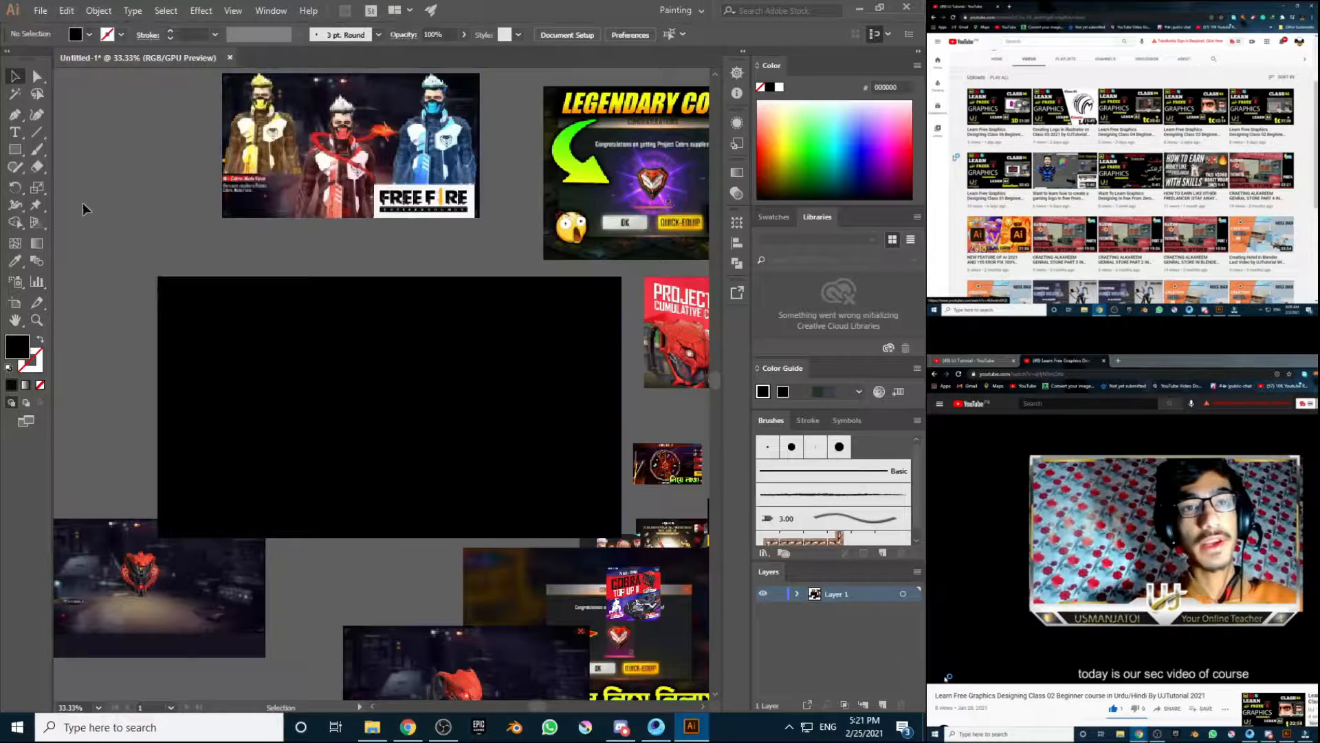
Step: Move the dark cobra-mask screenshot lower and align the three-character image with the black rectangle's upper-left corner
click(111, 568)
drag(110, 568, 97, 619)
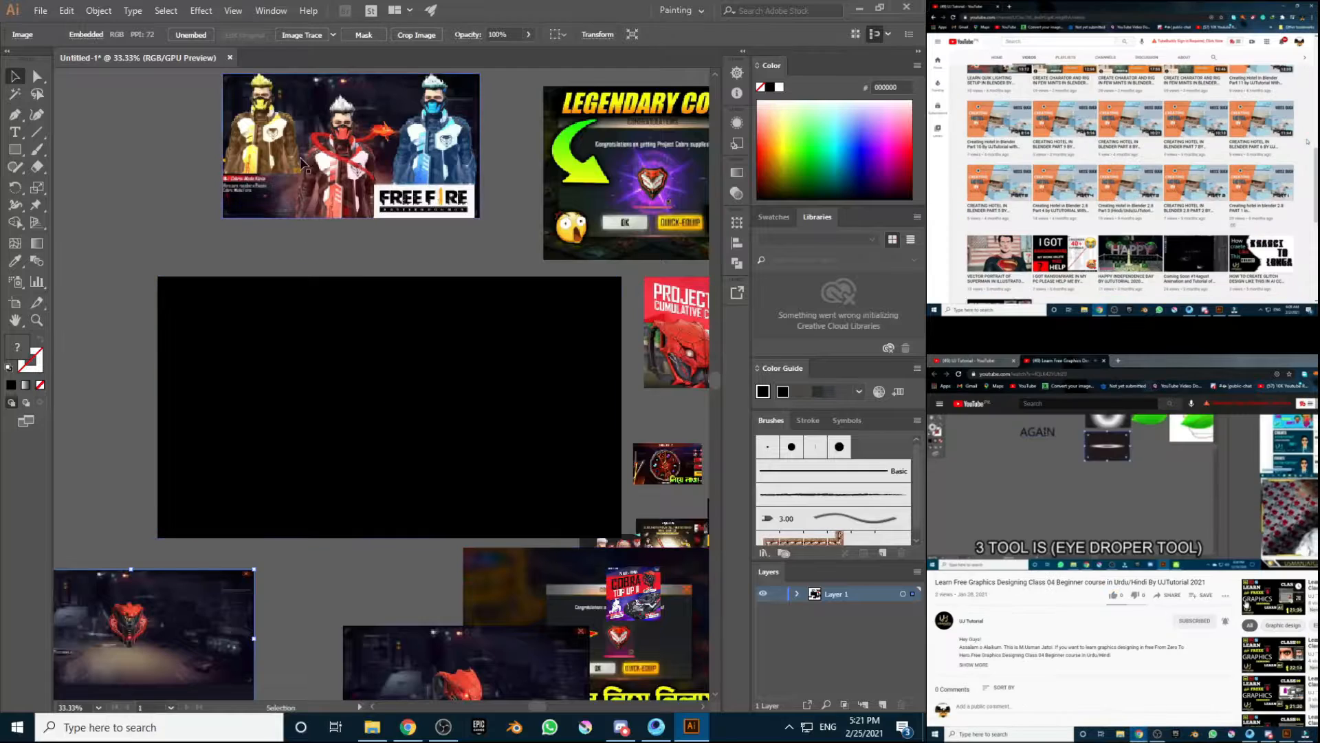
scroll(300, 157, up, 1)
drag(321, 199, 260, 404)
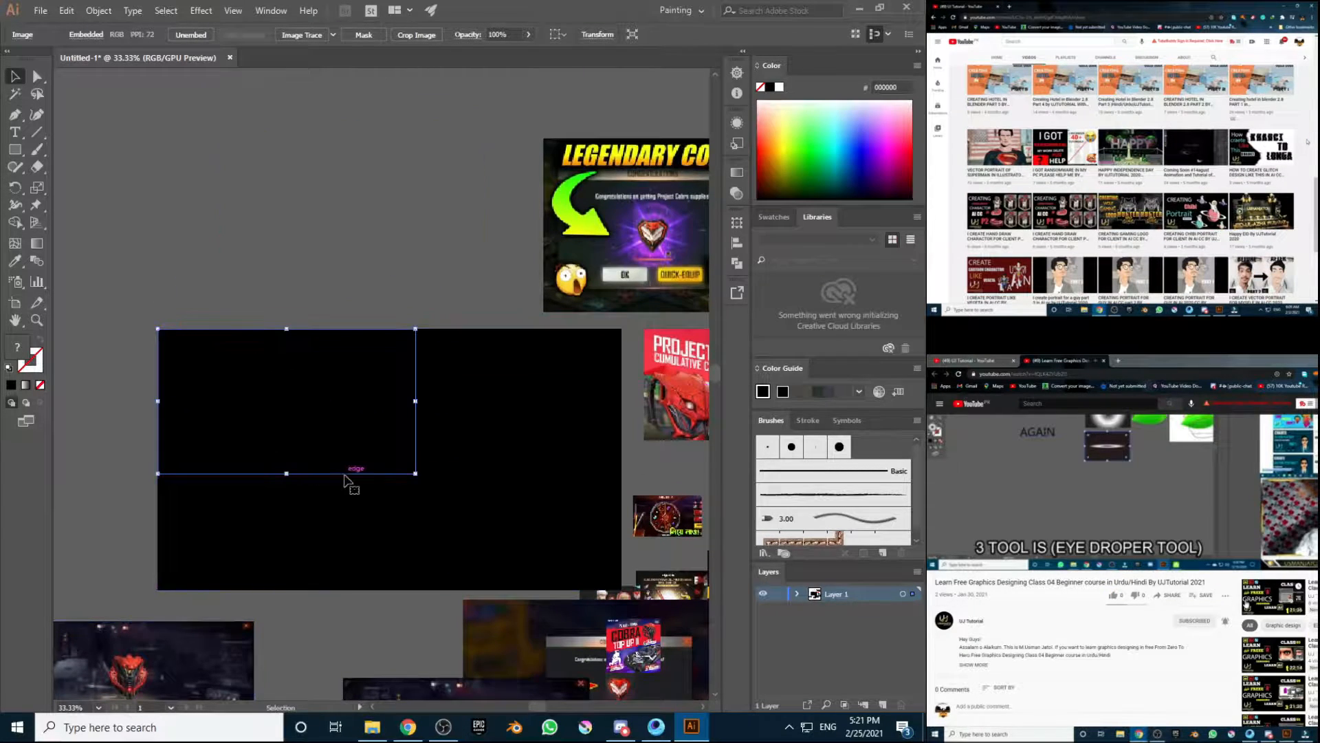
Step: Bring the three-character image to the front and lock the black background rectangle
right_click(348, 435)
mouse_move(448, 560)
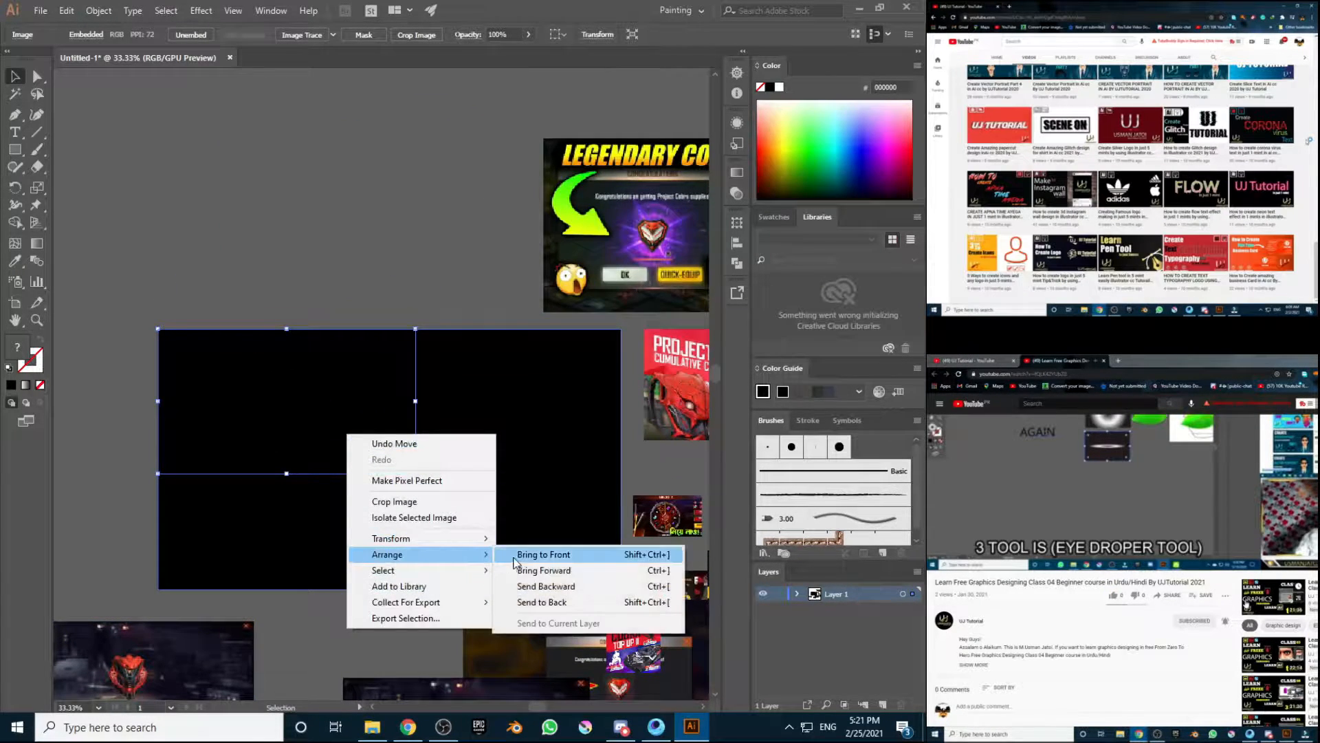
click(515, 559)
click(502, 518)
key(ctrl+2)
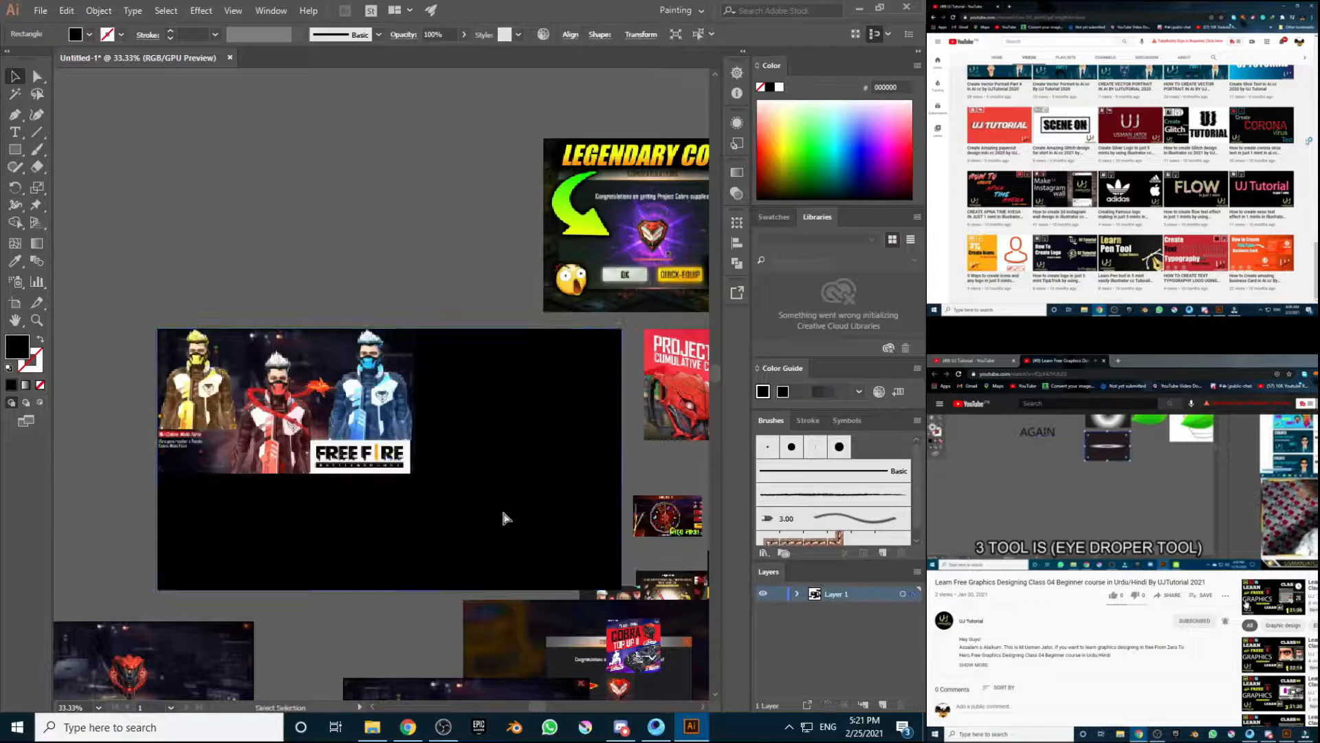
Step: With the Pencil tool, trace the middle red character's hair from its peak down the right side to the ear
click(36, 319)
click(231, 393)
click(277, 399)
click(409, 419)
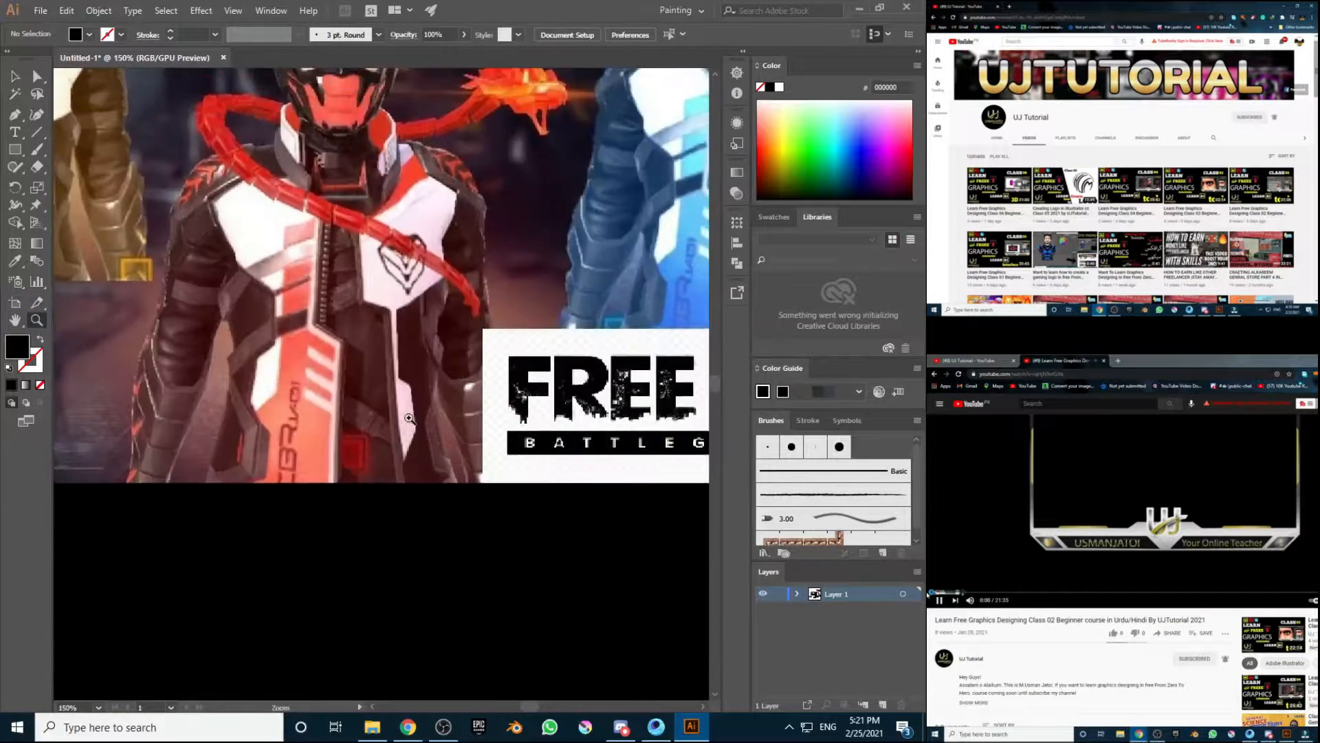
scroll(353, 401, up, 5)
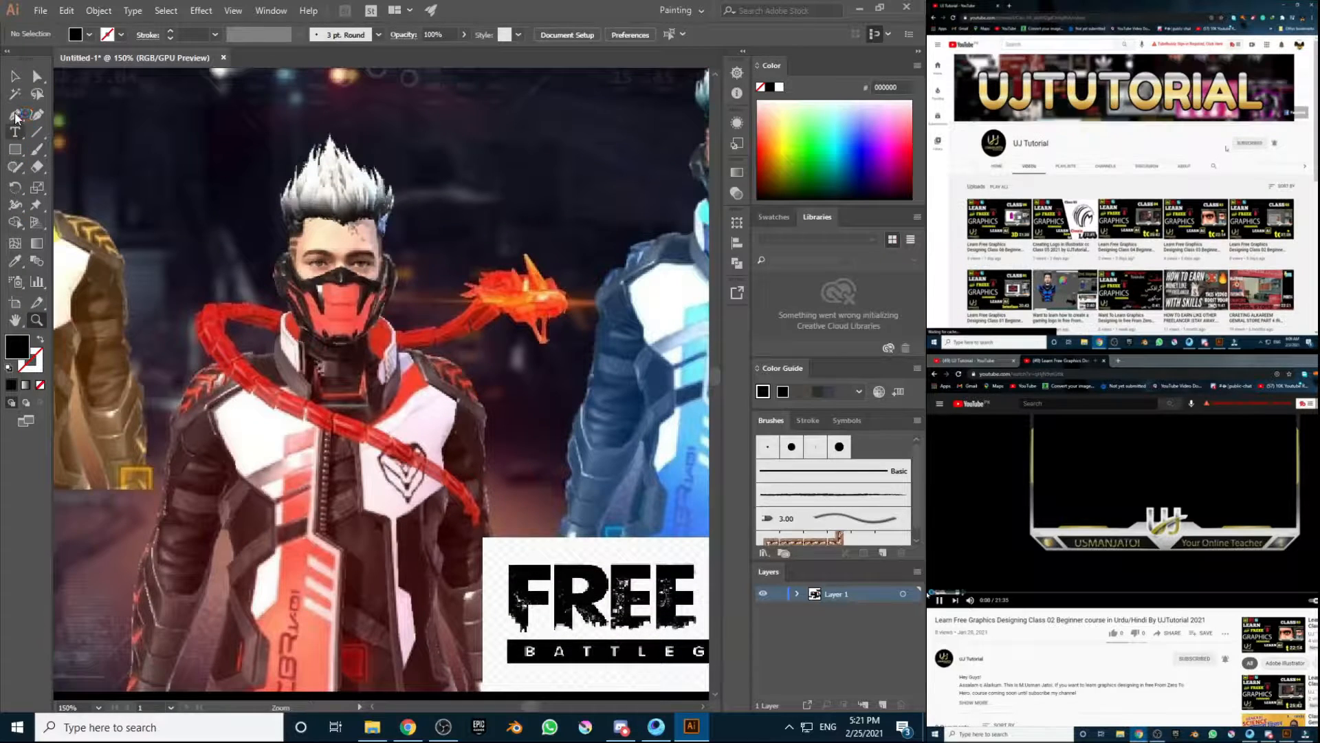
click(15, 117)
scroll(15, 116, up, 2)
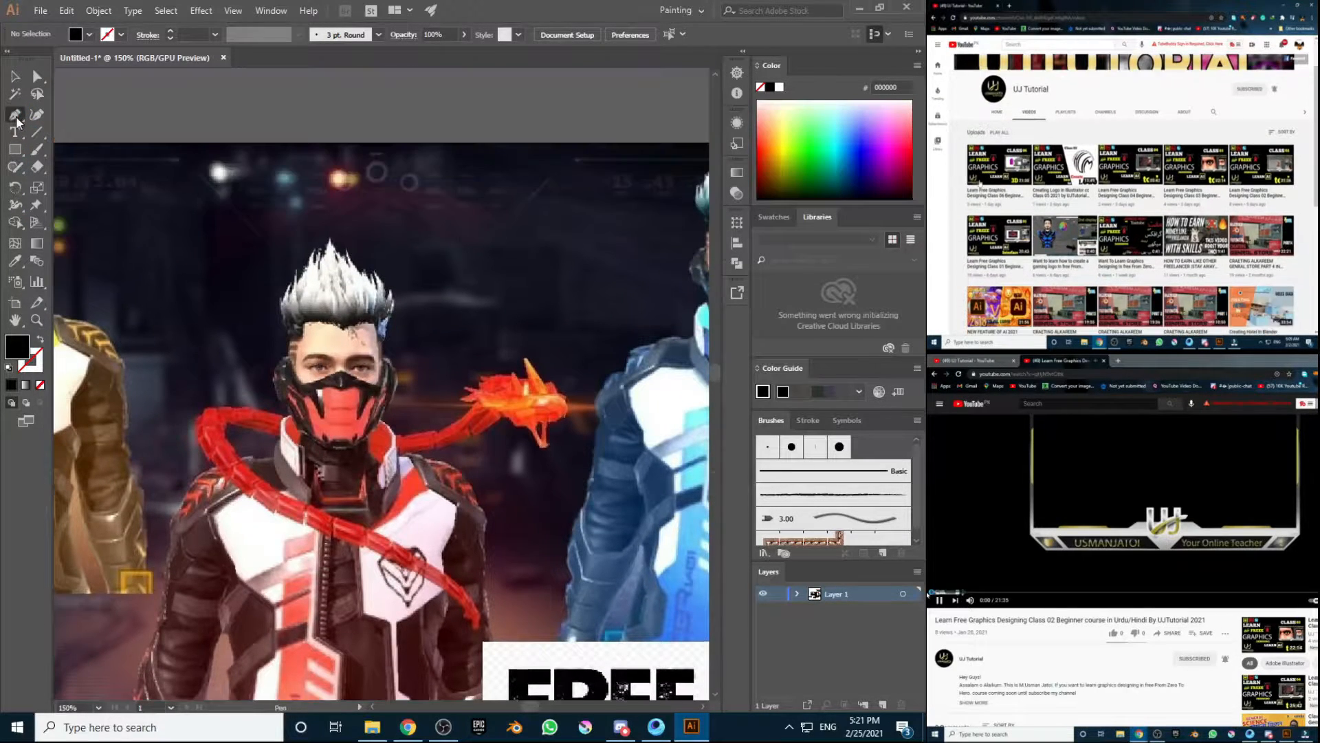
scroll(15, 117, up, 1)
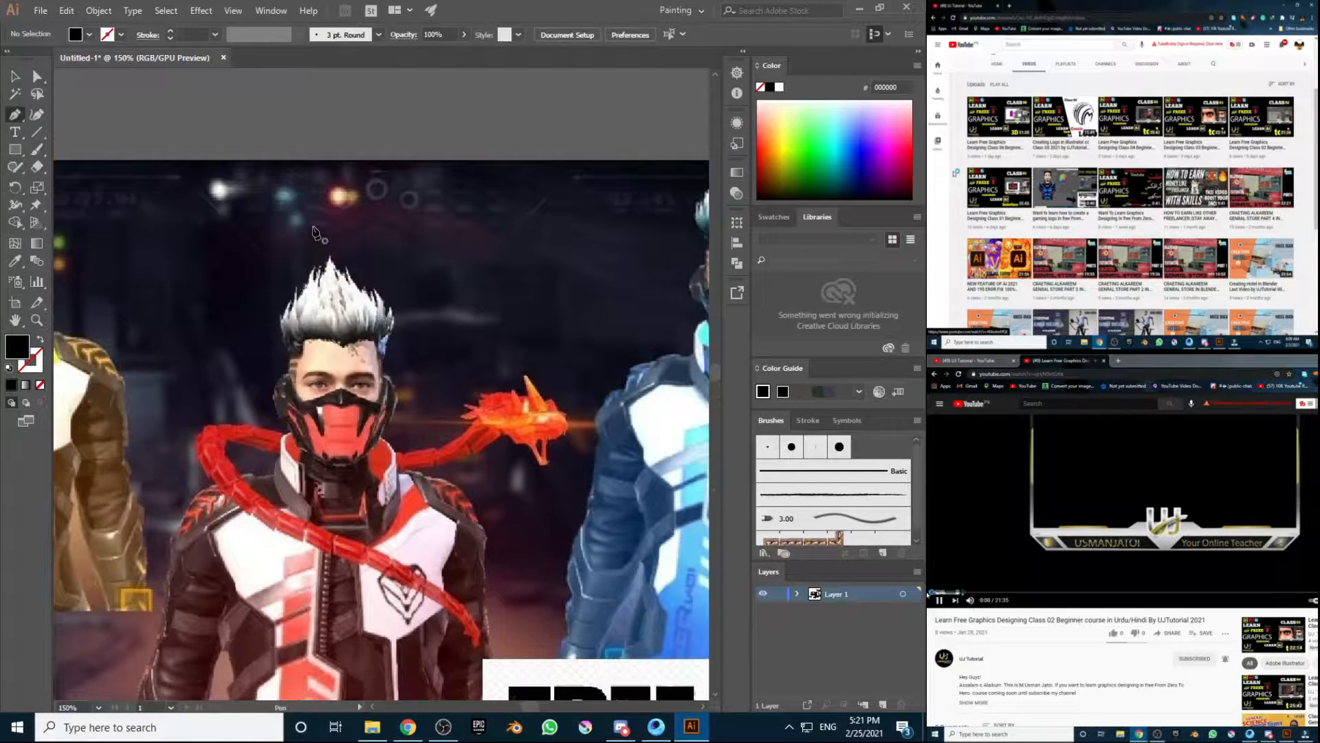
click(36, 320)
click(345, 351)
click(447, 420)
scroll(299, 333, down, 1)
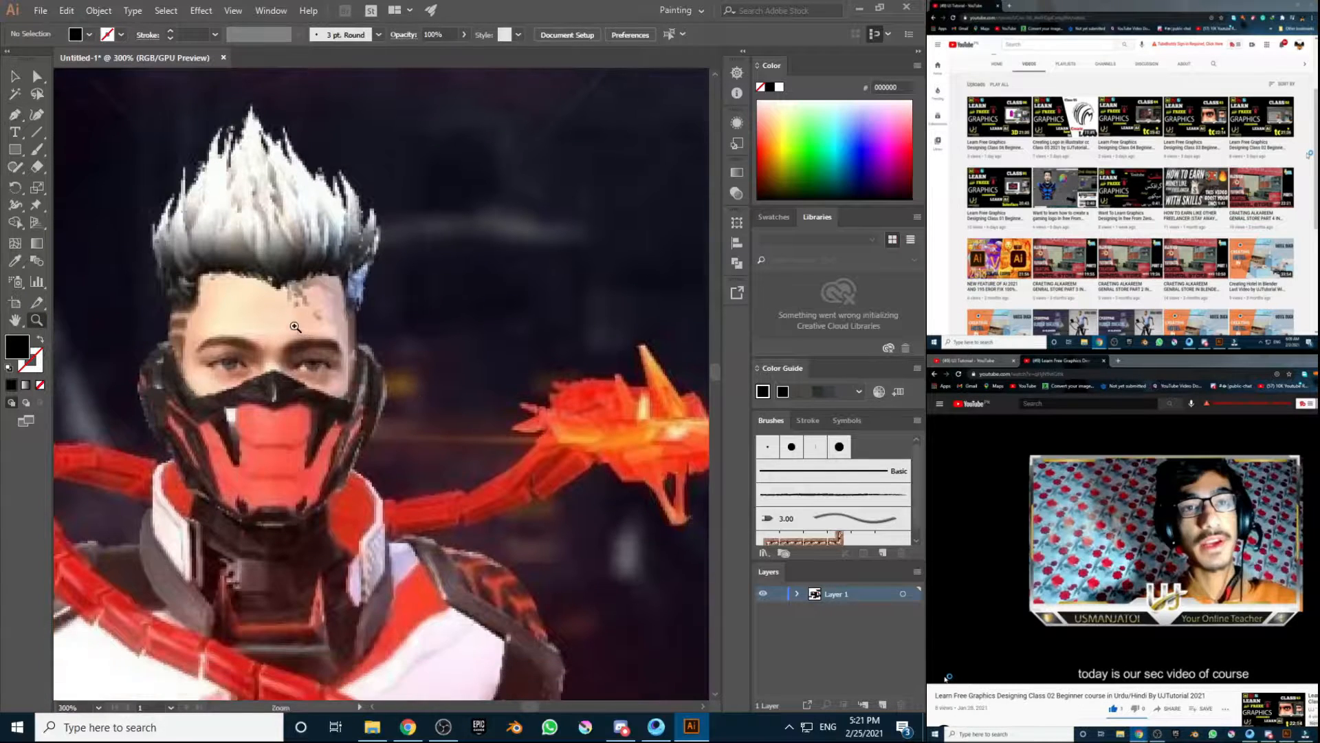
mouse_move(20, 165)
mouse_down()
mouse_move(24, 181)
mouse_move(59, 184)
mouse_up()
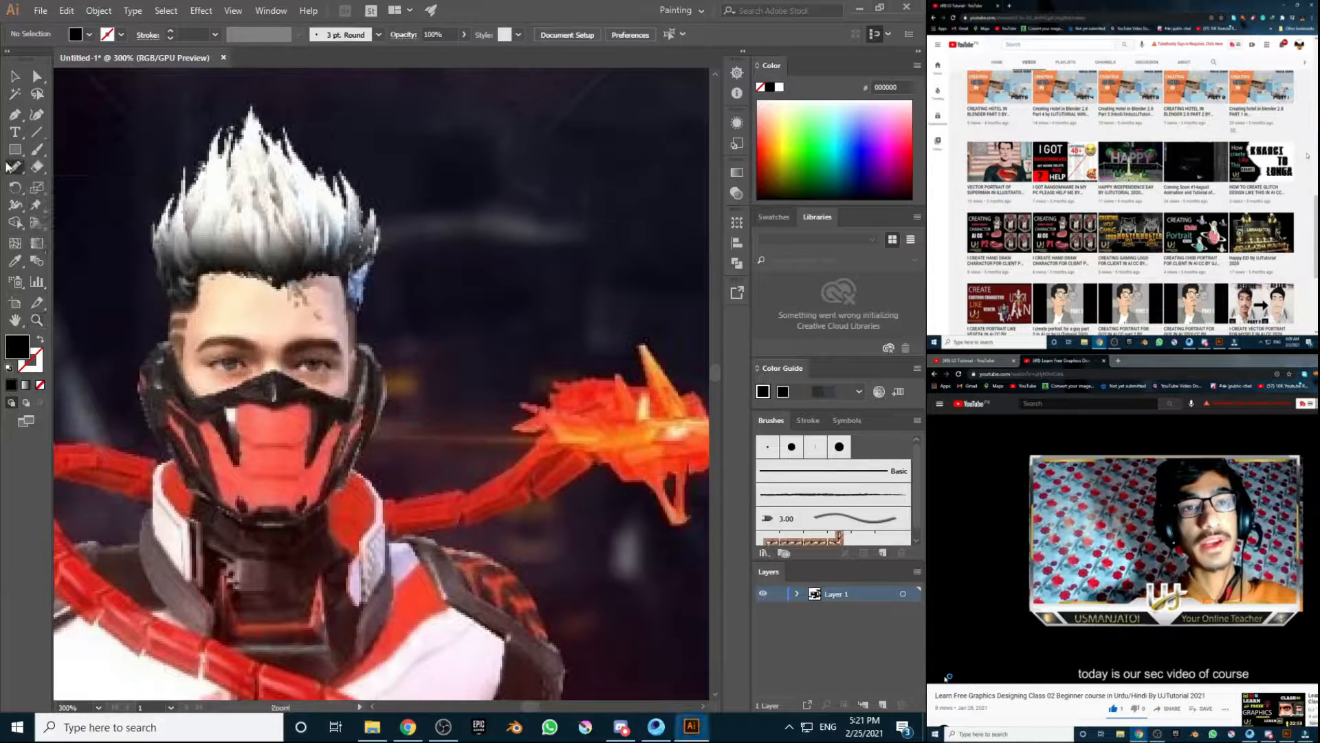
drag(254, 110, 265, 146)
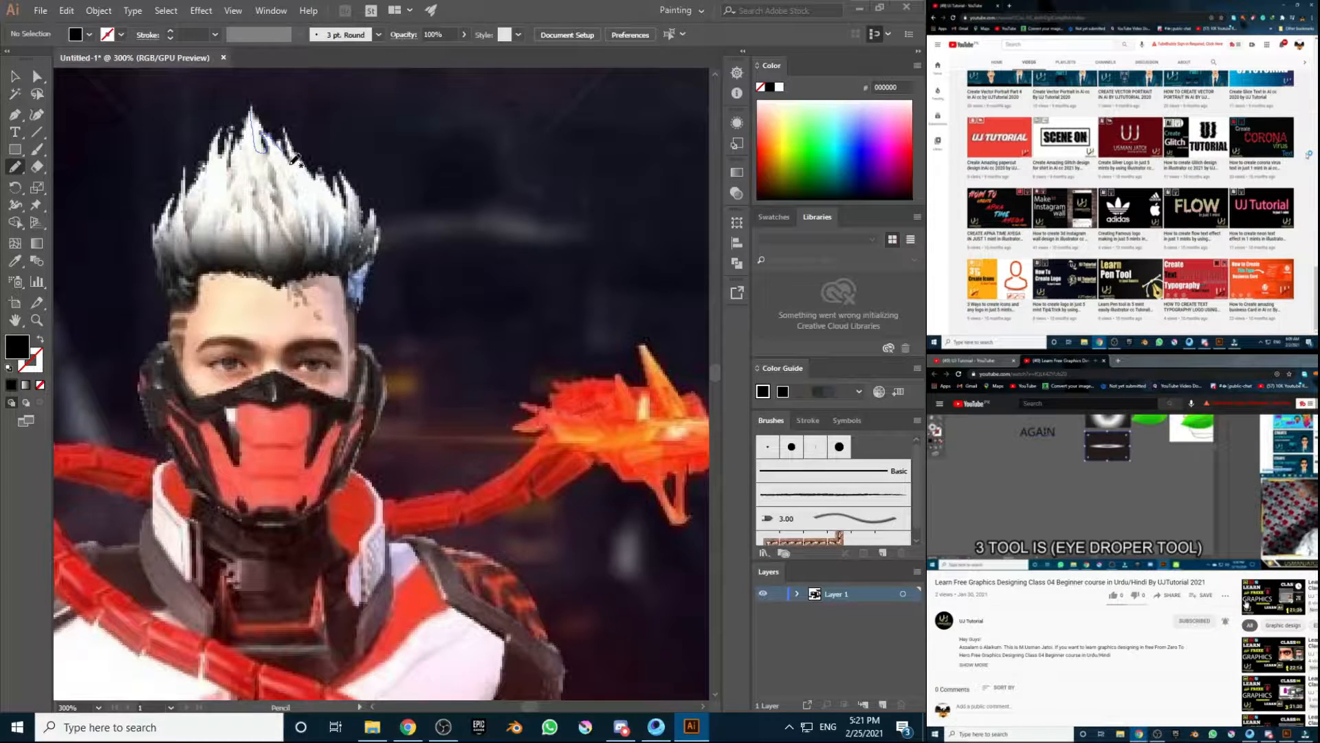
mouse_move(283, 127)
mouse_down()
mouse_move(340, 193)
mouse_move(339, 170)
mouse_move(359, 232)
mouse_move(377, 212)
mouse_move(358, 322)
mouse_up()
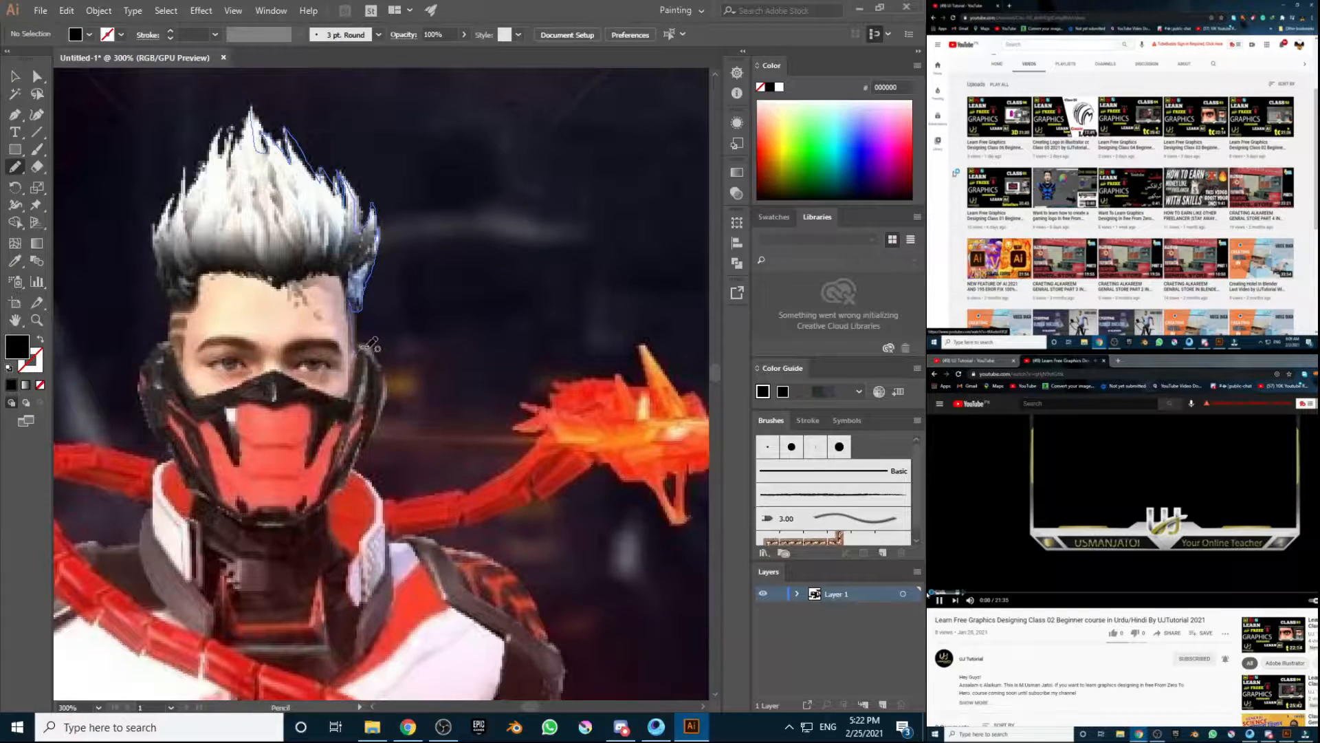
Step: Continue the outline along the mask and collar, around the fiery dragon head, and back along its red body to the shoulder
mouse_move(392, 378)
mouse_down()
mouse_move(357, 473)
mouse_move(381, 498)
mouse_move(474, 492)
mouse_move(542, 441)
mouse_move(546, 424)
mouse_move(525, 408)
mouse_up()
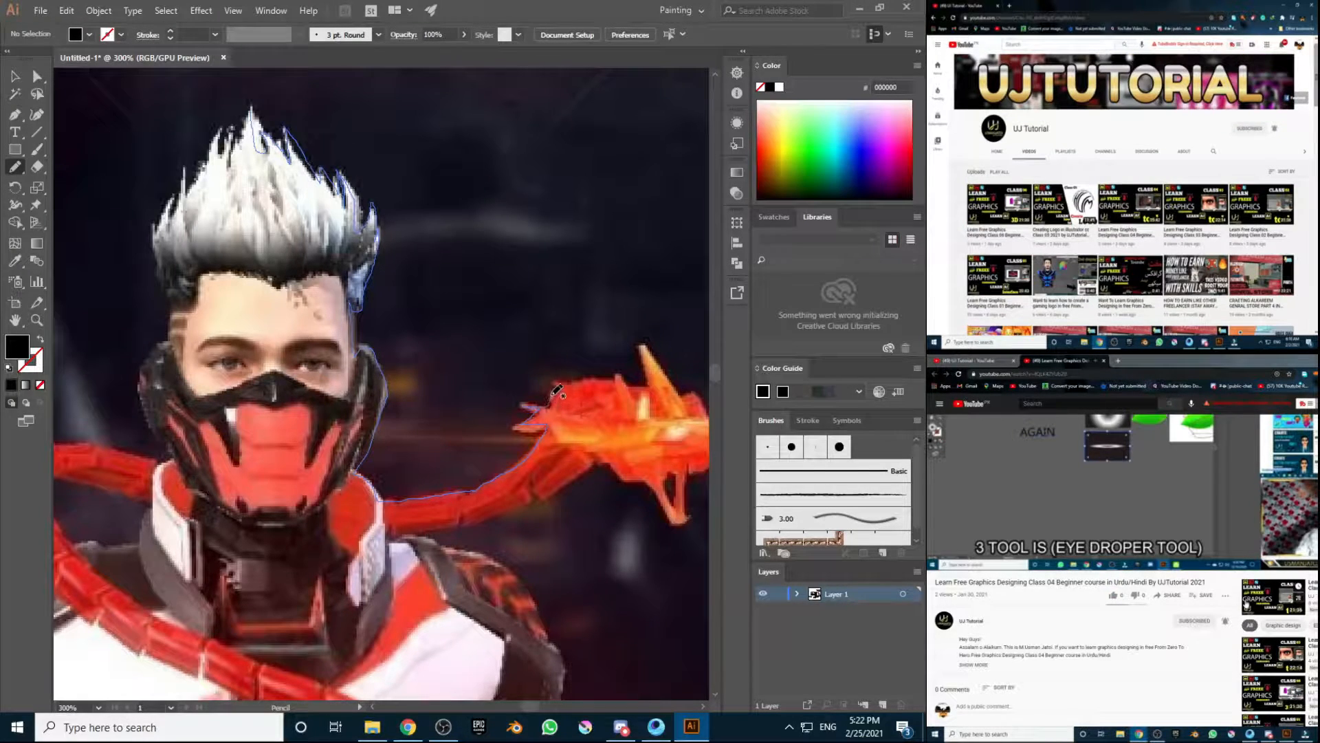
mouse_move(573, 379)
mouse_down()
mouse_move(646, 385)
mouse_move(640, 344)
mouse_move(678, 393)
mouse_up()
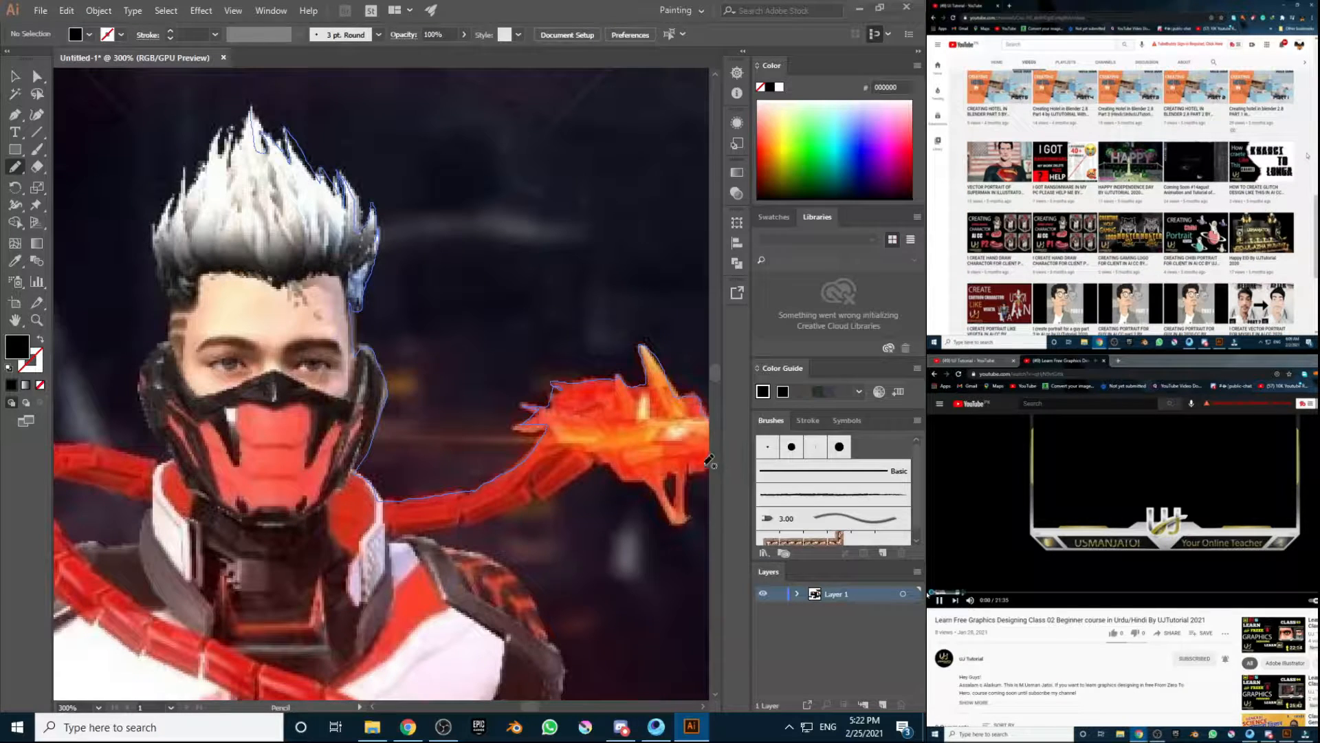
mouse_move(690, 465)
mouse_down()
mouse_move(691, 521)
mouse_move(678, 522)
mouse_move(658, 484)
mouse_move(605, 463)
mouse_move(535, 504)
mouse_move(416, 529)
mouse_up()
Step: Extend the pencil outline over the character's right-hand shoulder and down the arm to the image's lower edge
scroll(427, 530, down, 1)
scroll(428, 520, down, 10)
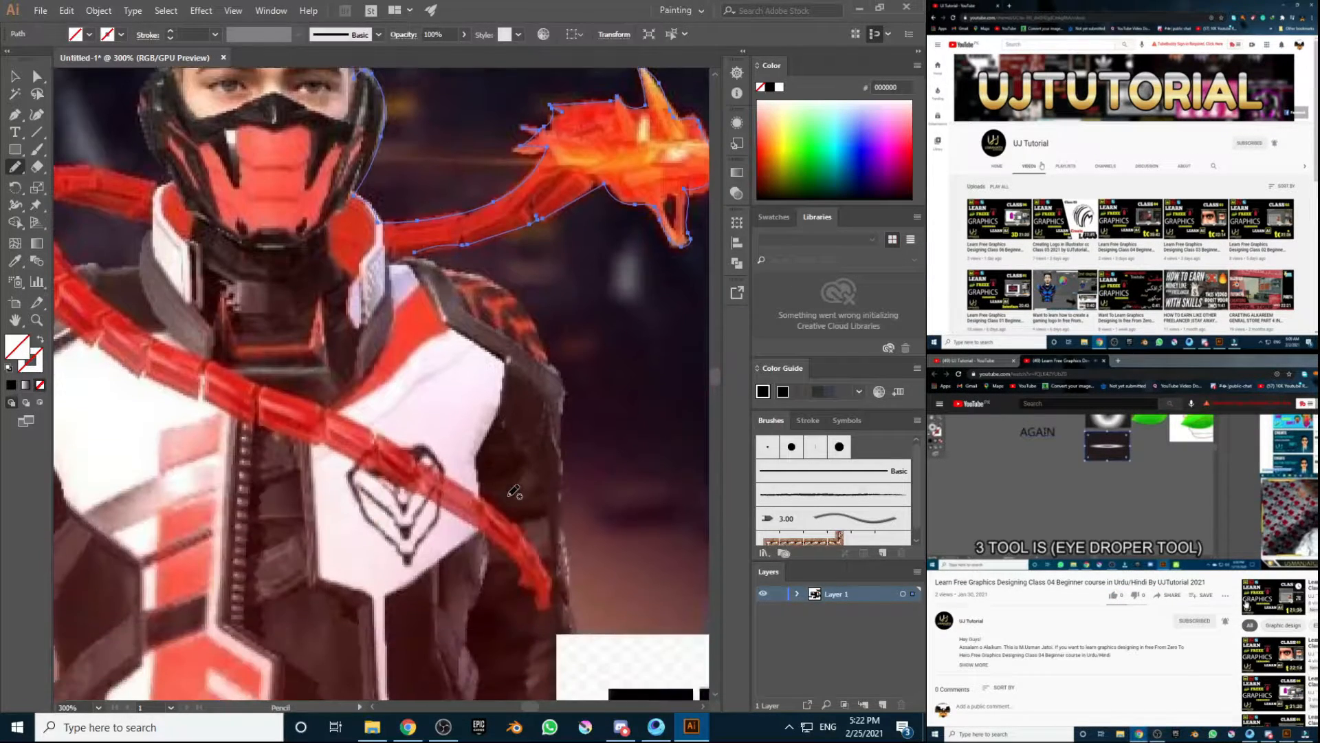
scroll(396, 287, up, 2)
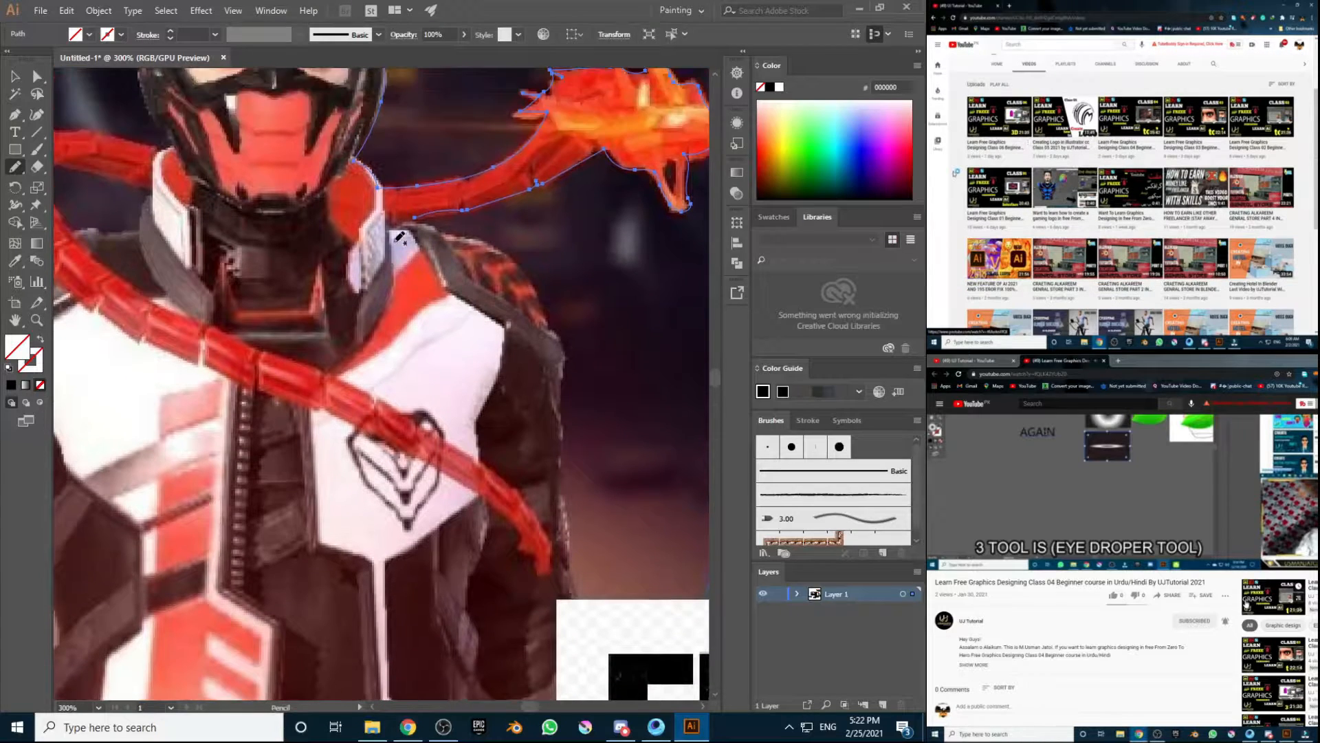
click(98, 707)
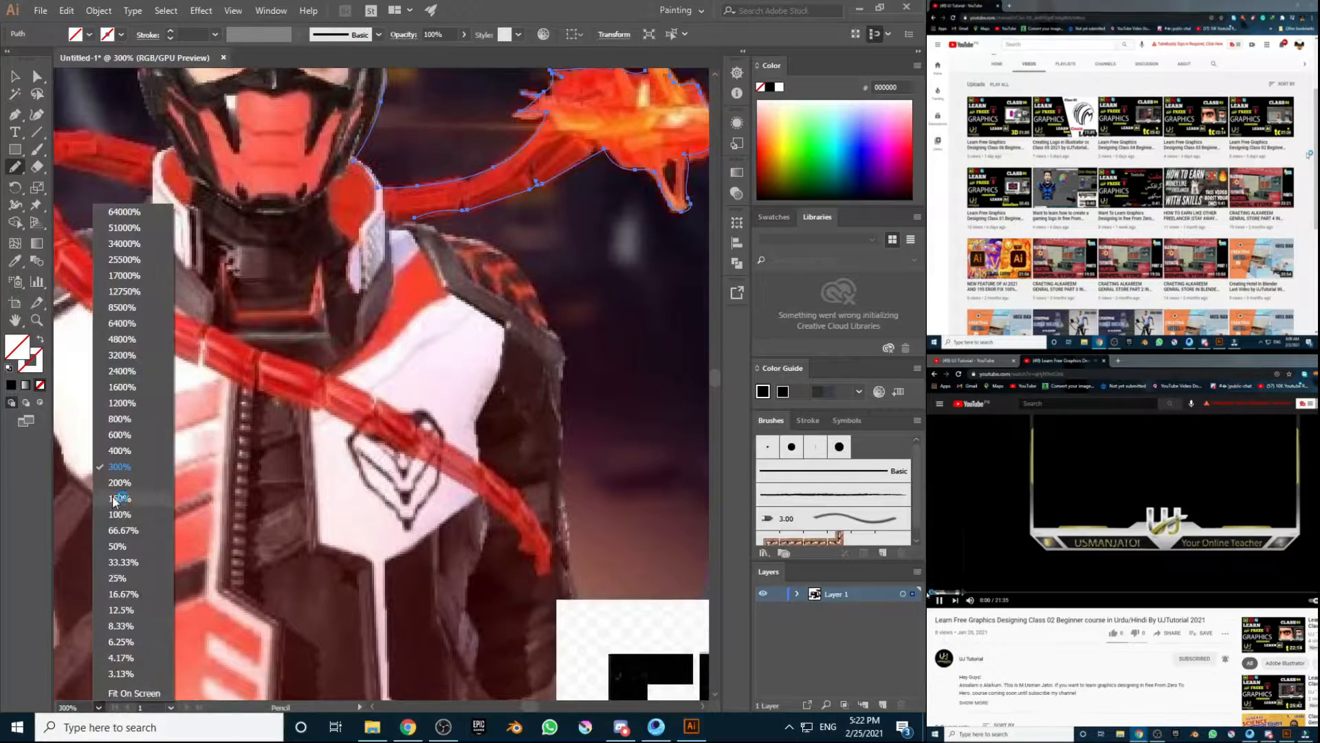
click(119, 496)
scroll(361, 301, down, 4)
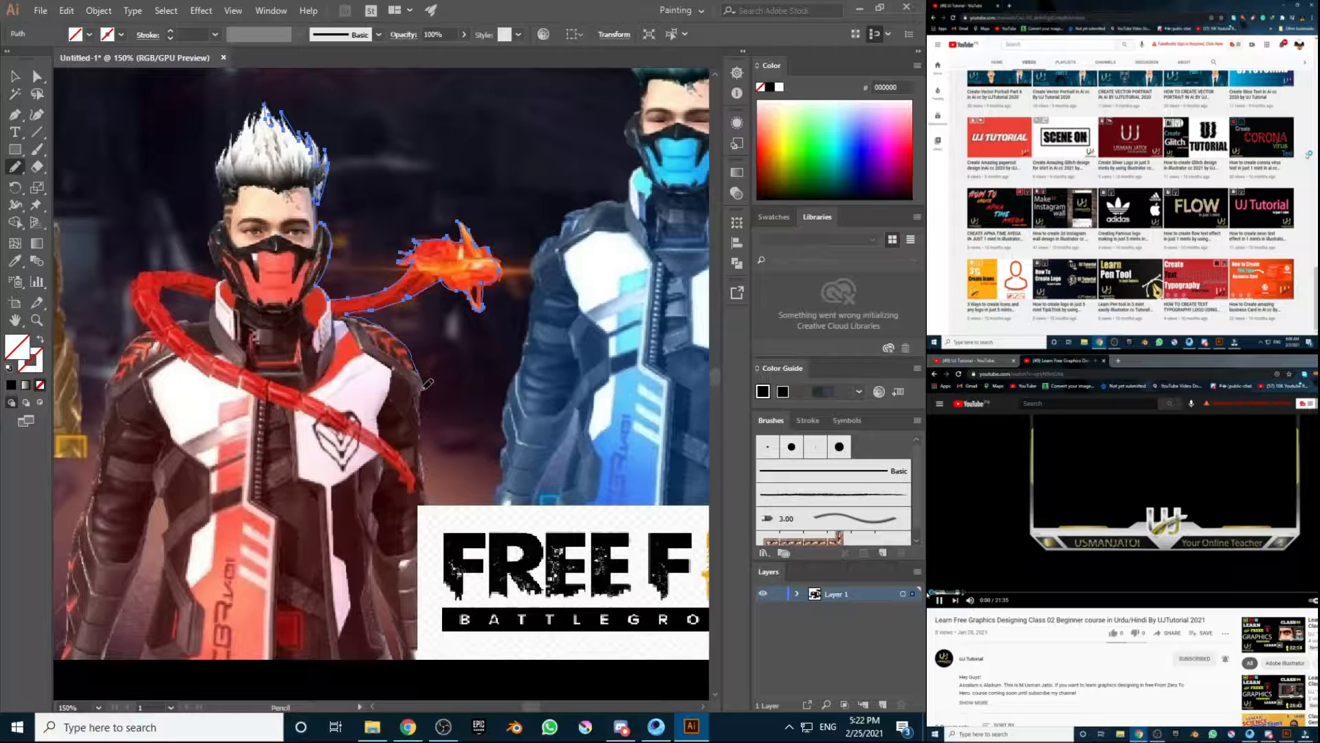
drag(422, 390, 421, 447)
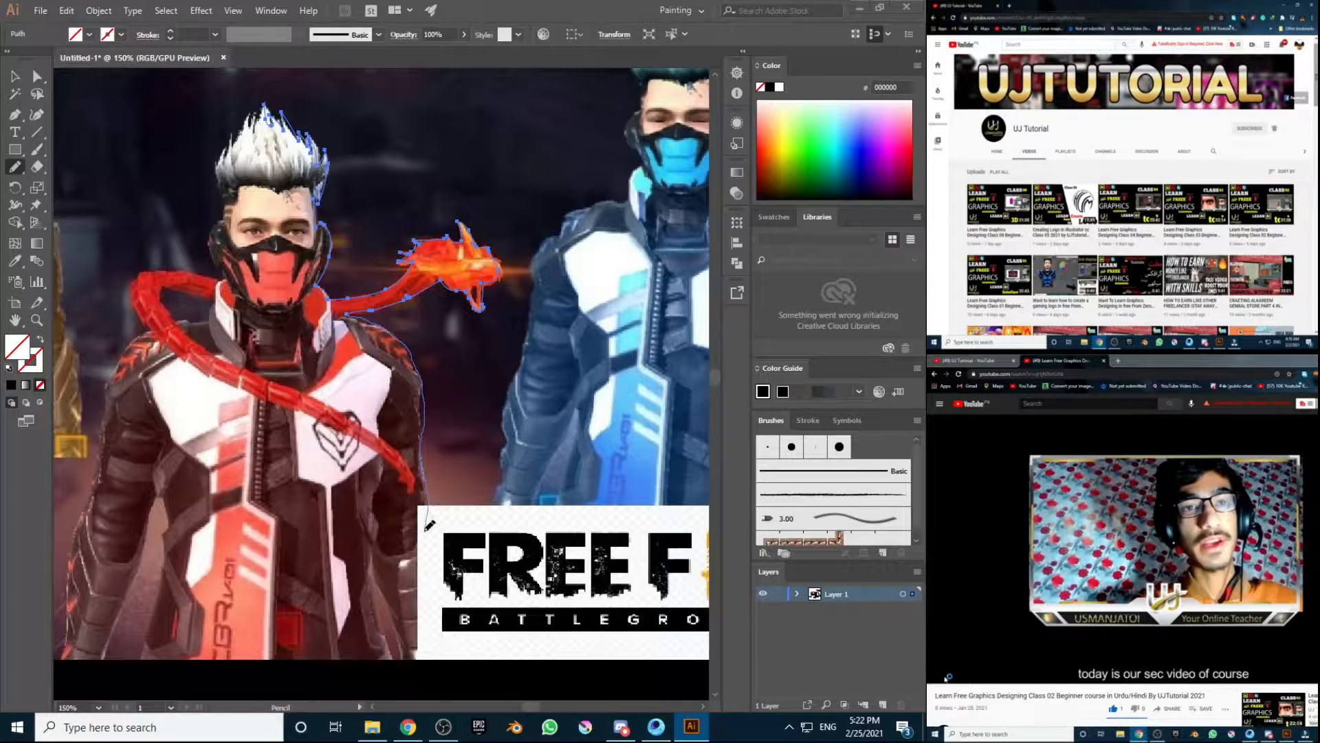
drag(425, 551, 424, 661)
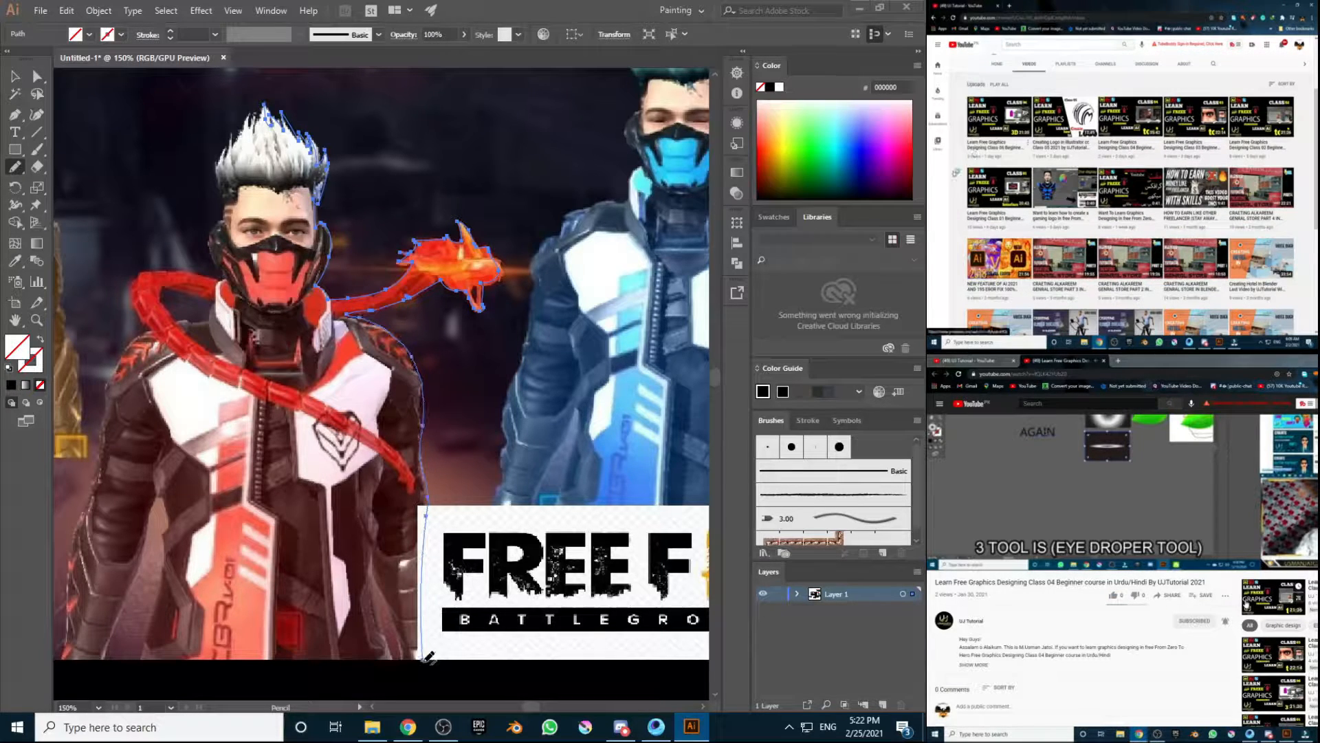
Step: Finish the Pencil outline around the character's left-hand sleeve and the gap beside the coat, closing it along the image's lower edge
scroll(543, 324, left, 6)
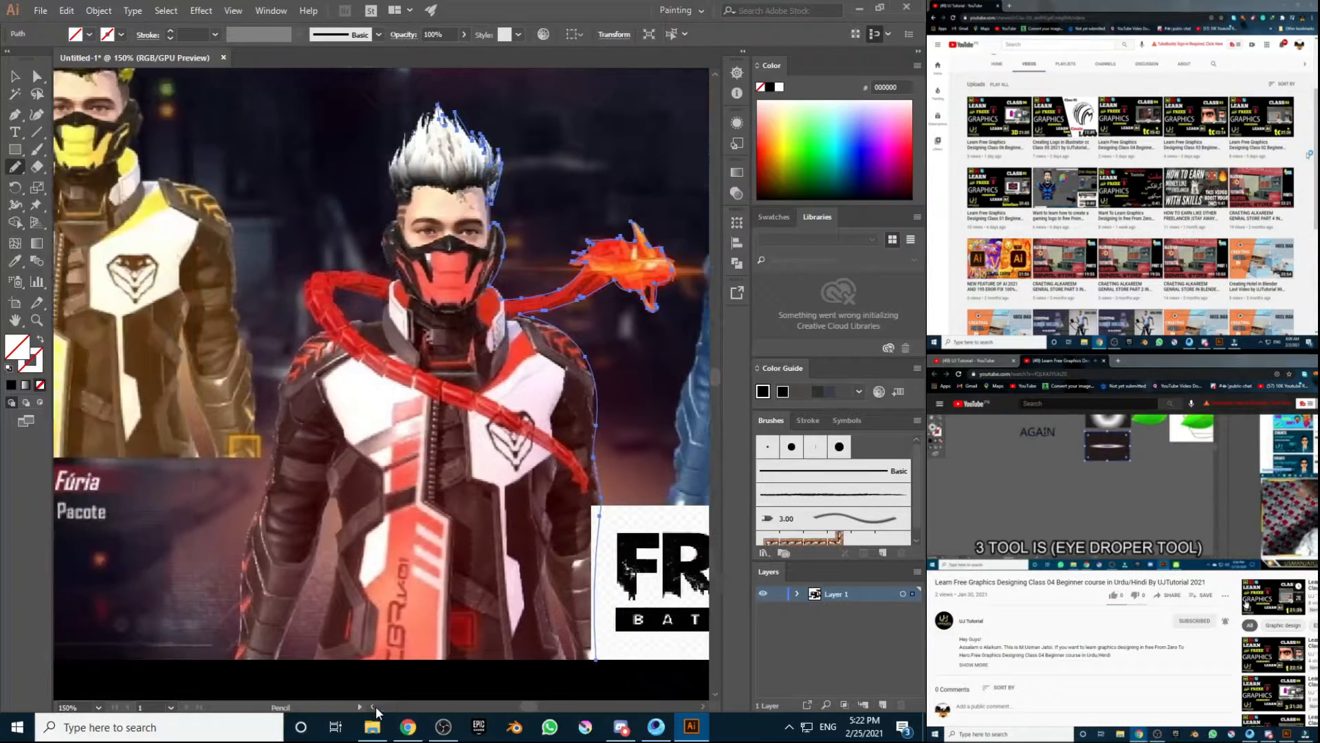
scroll(543, 323, up, 1)
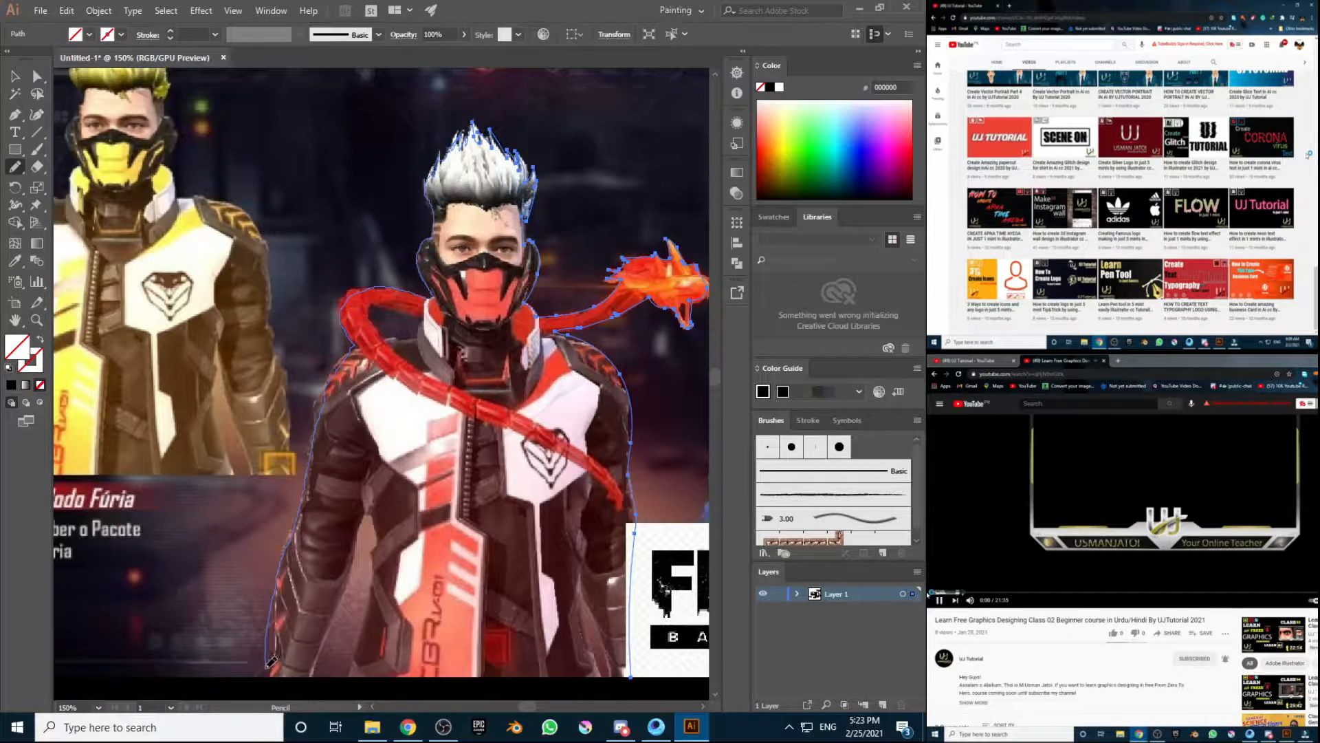
scroll(262, 646, down, 1)
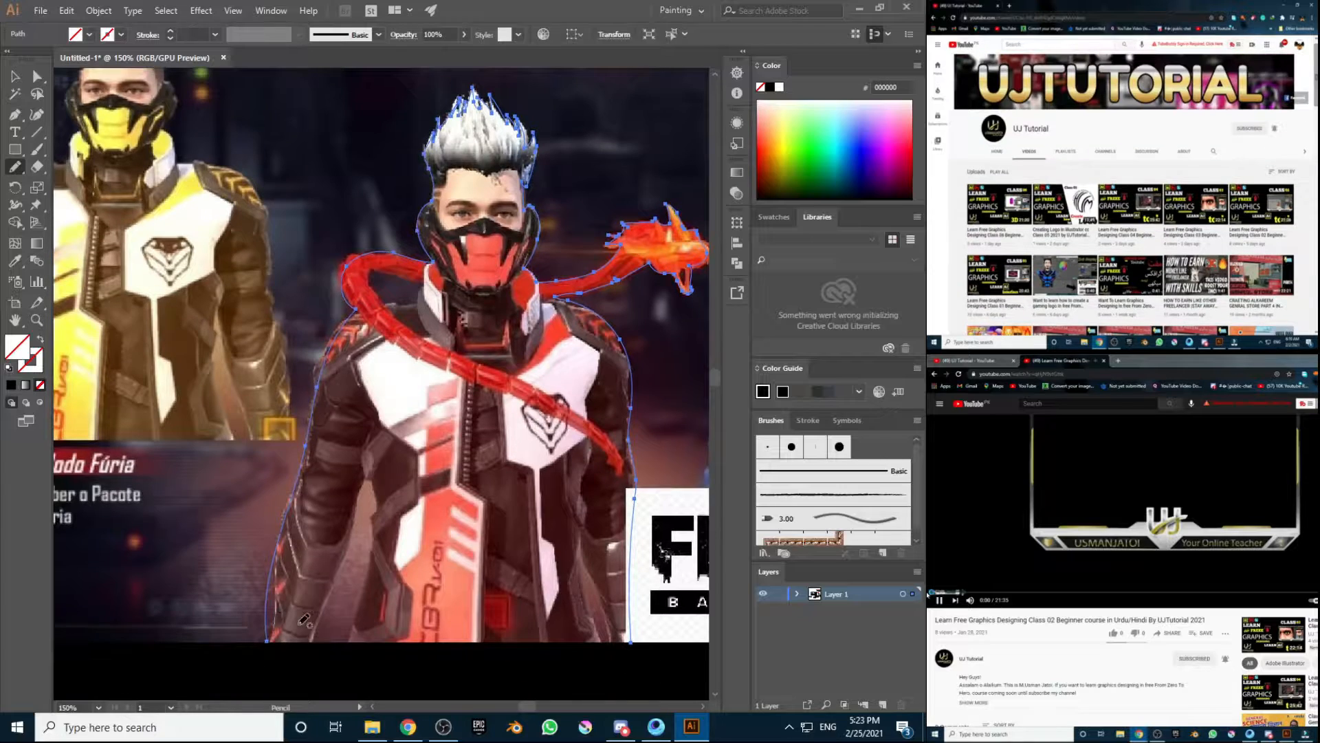
scroll(303, 619, down, 3)
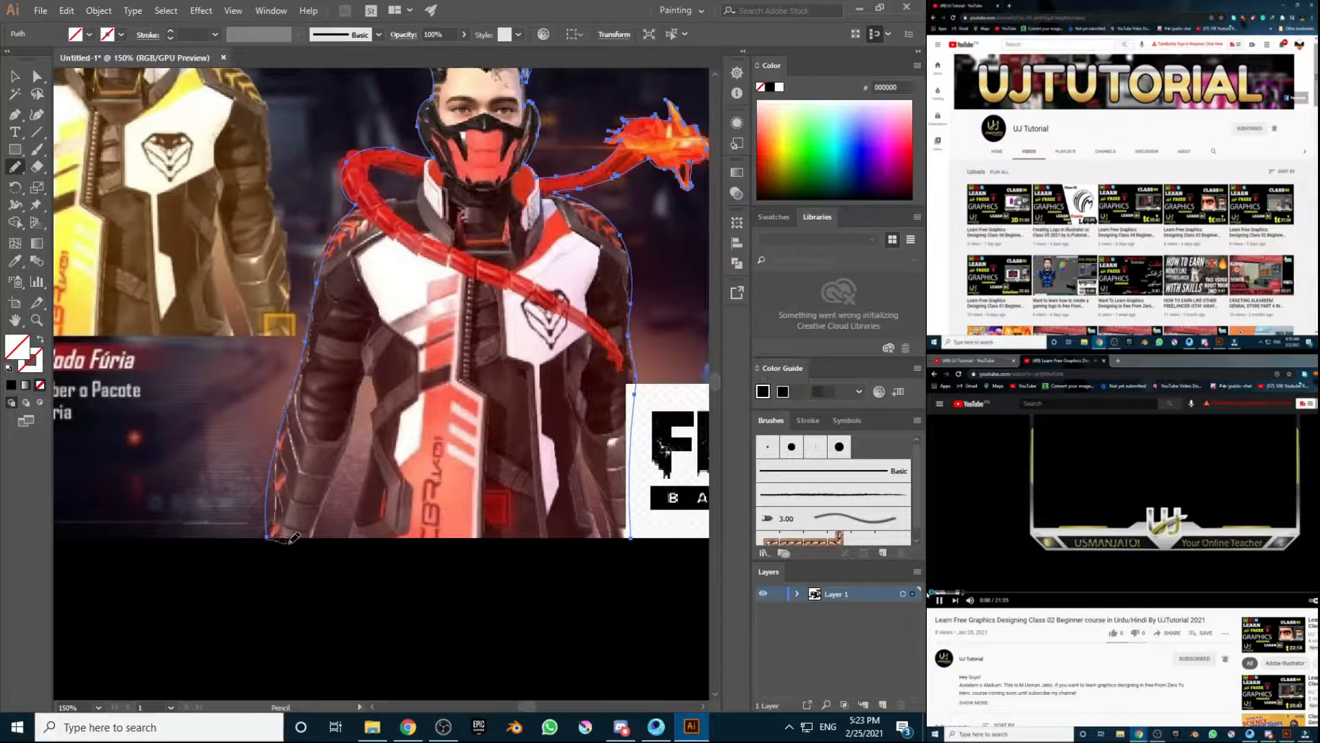
drag(320, 514, 332, 480)
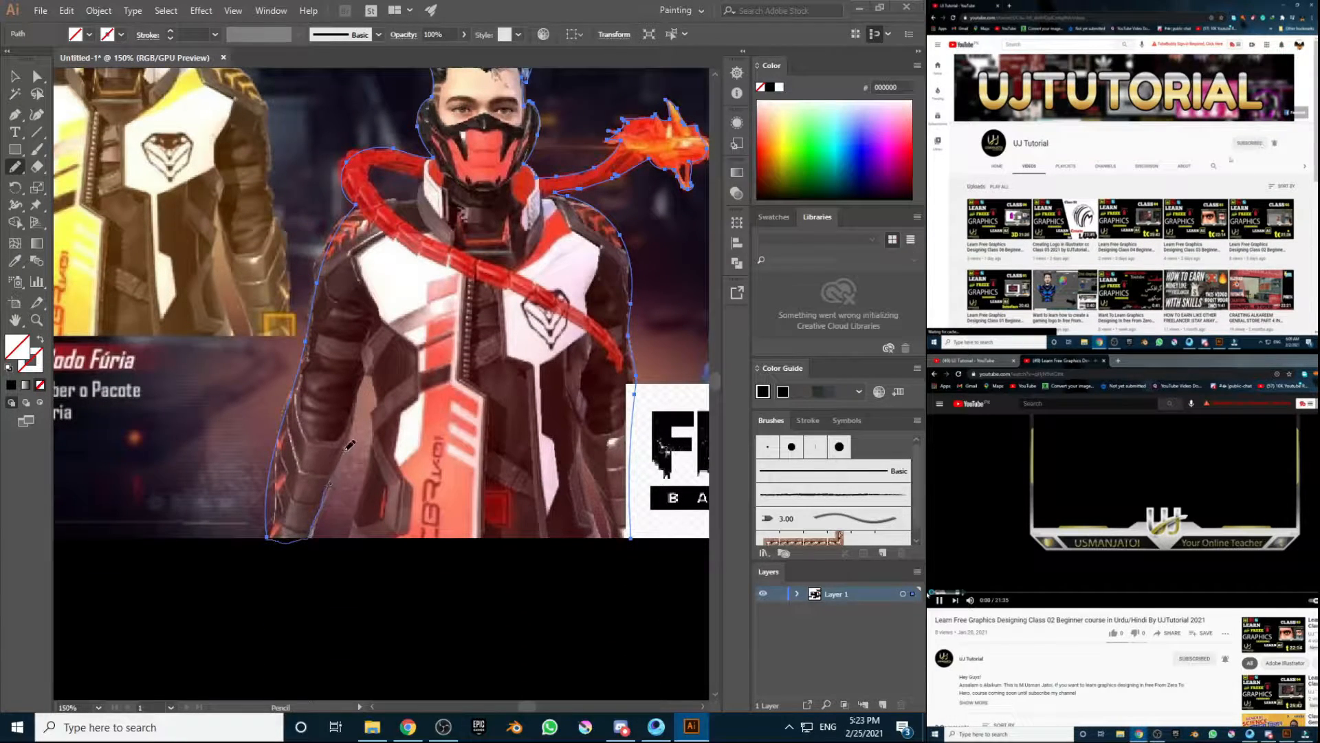
mouse_move(354, 421)
mouse_down()
mouse_move(365, 376)
mouse_move(377, 399)
mouse_move(369, 479)
mouse_up()
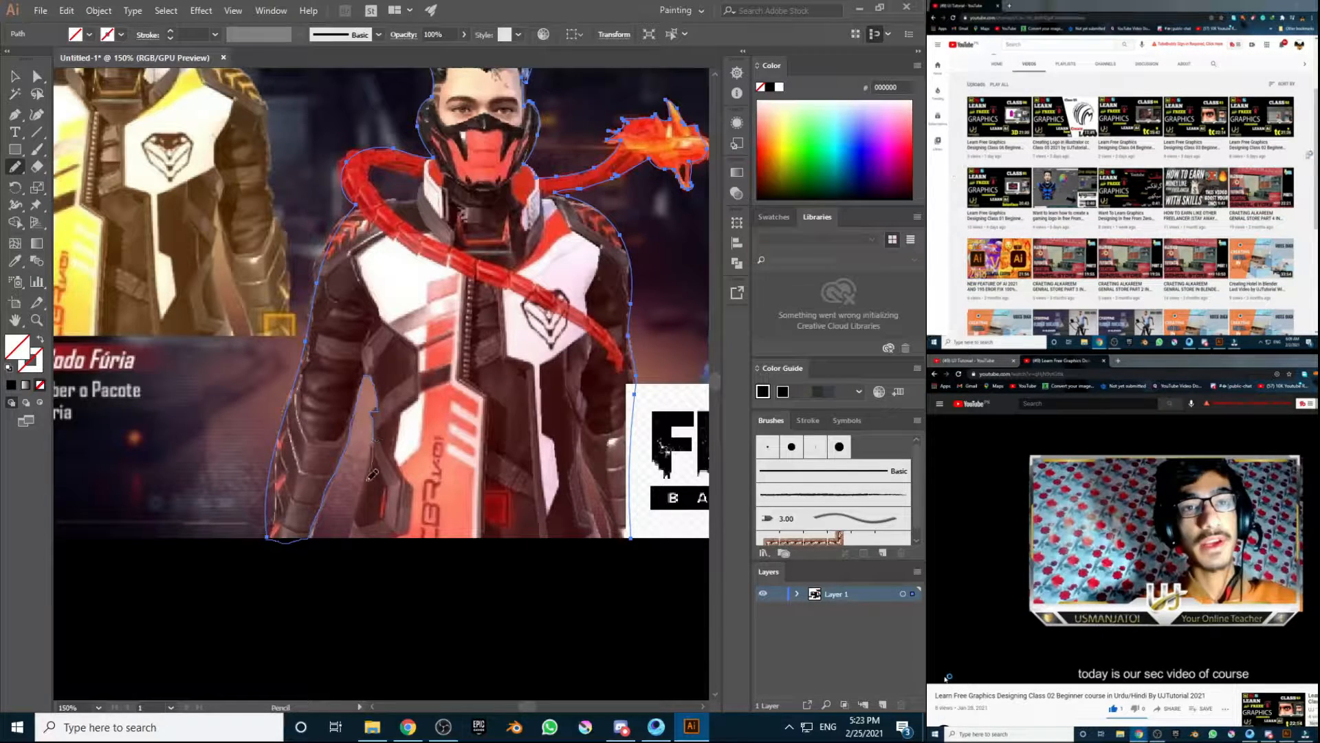
drag(353, 534, 637, 536)
scroll(619, 482, up, 1)
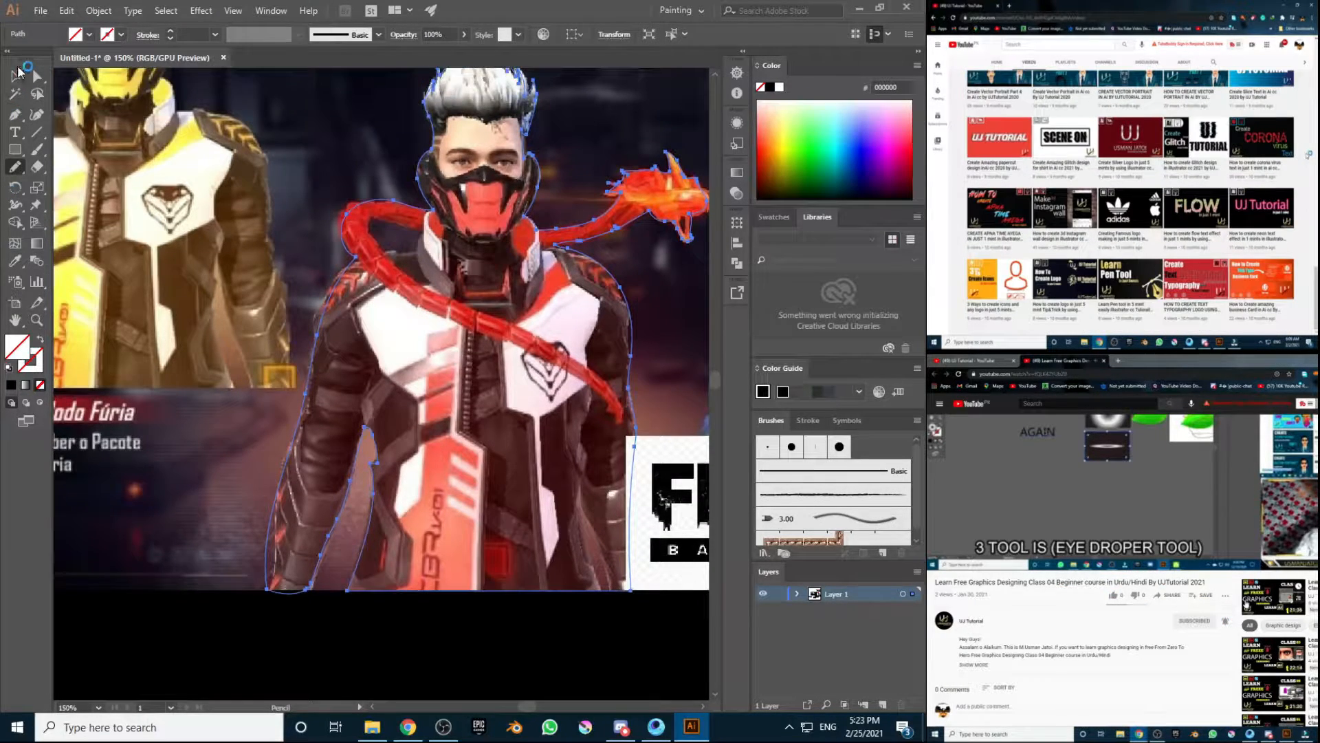
Step: Fill the traced outline with black and use it as a clipping mask on the three-character image
click(16, 79)
click(12, 385)
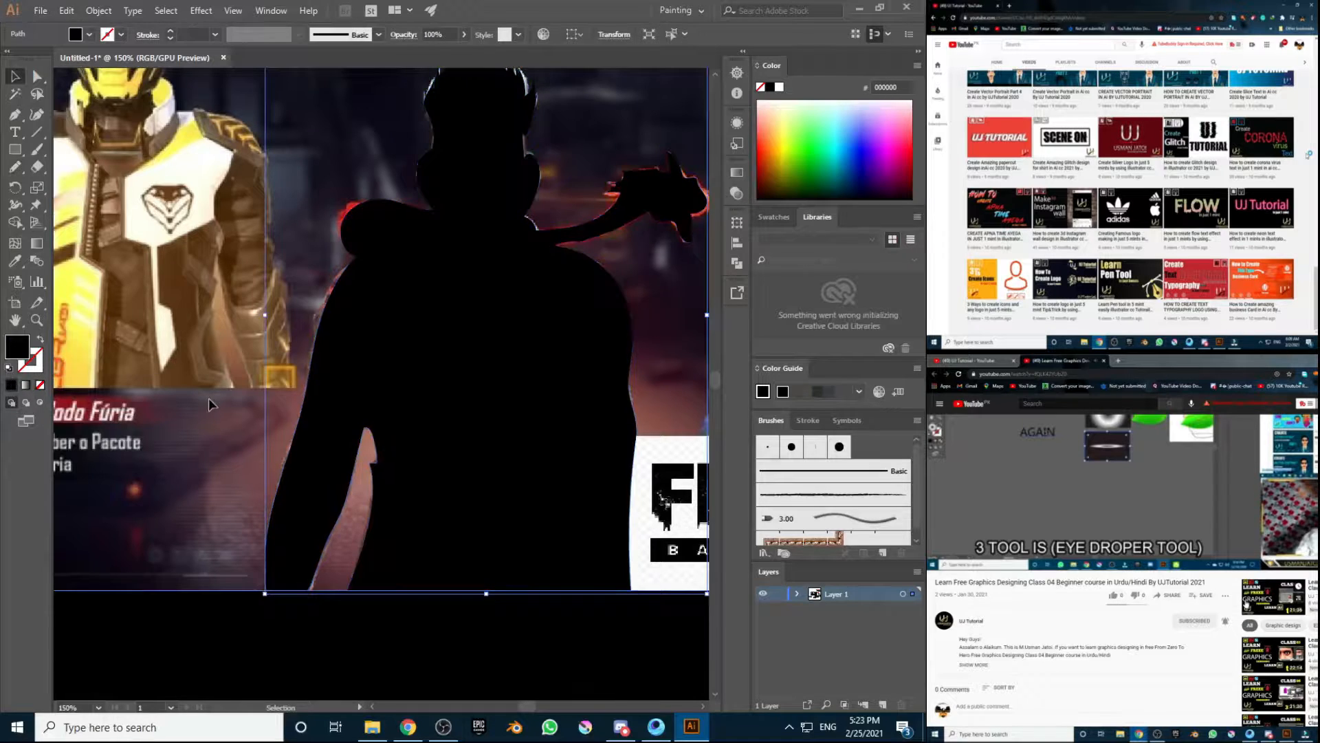
shift+click(209, 397)
right_click(343, 252)
click(407, 356)
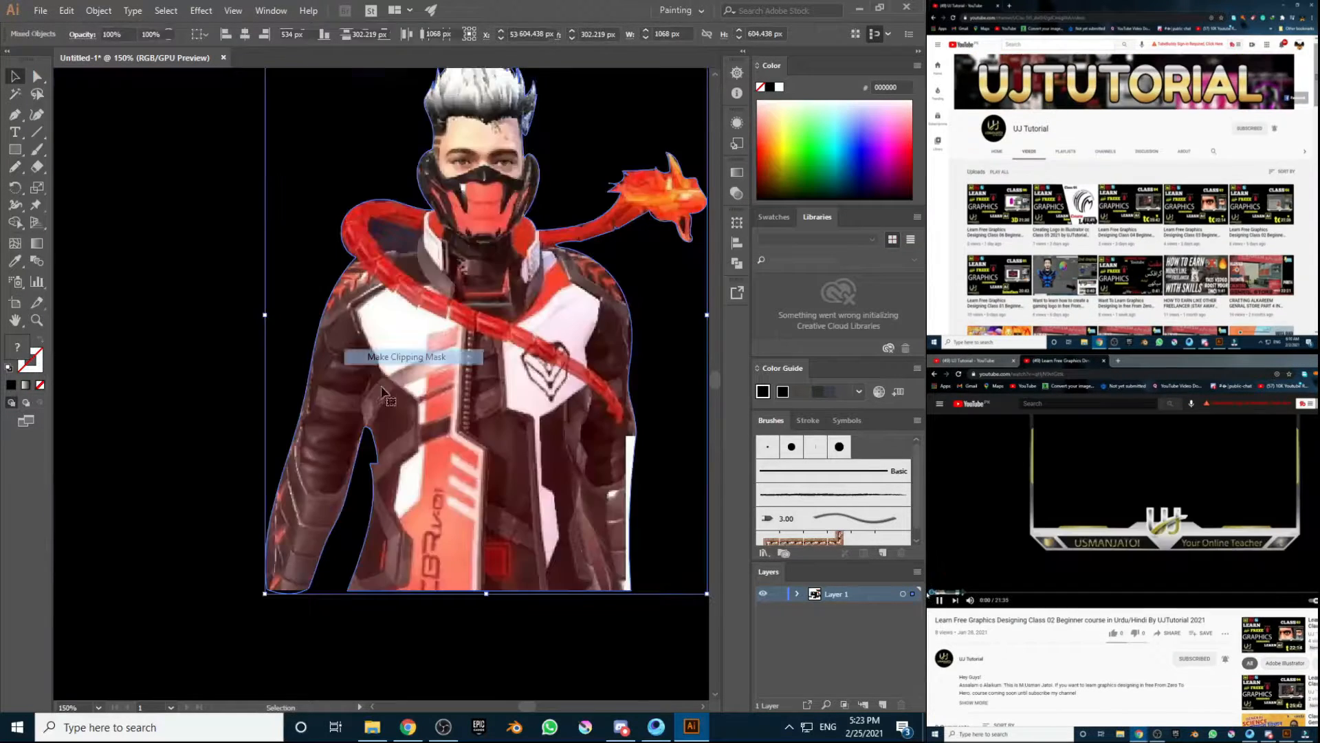
click(59, 681)
Step: Move the cut-out red character to the lower-left corner of the black background
click(93, 708)
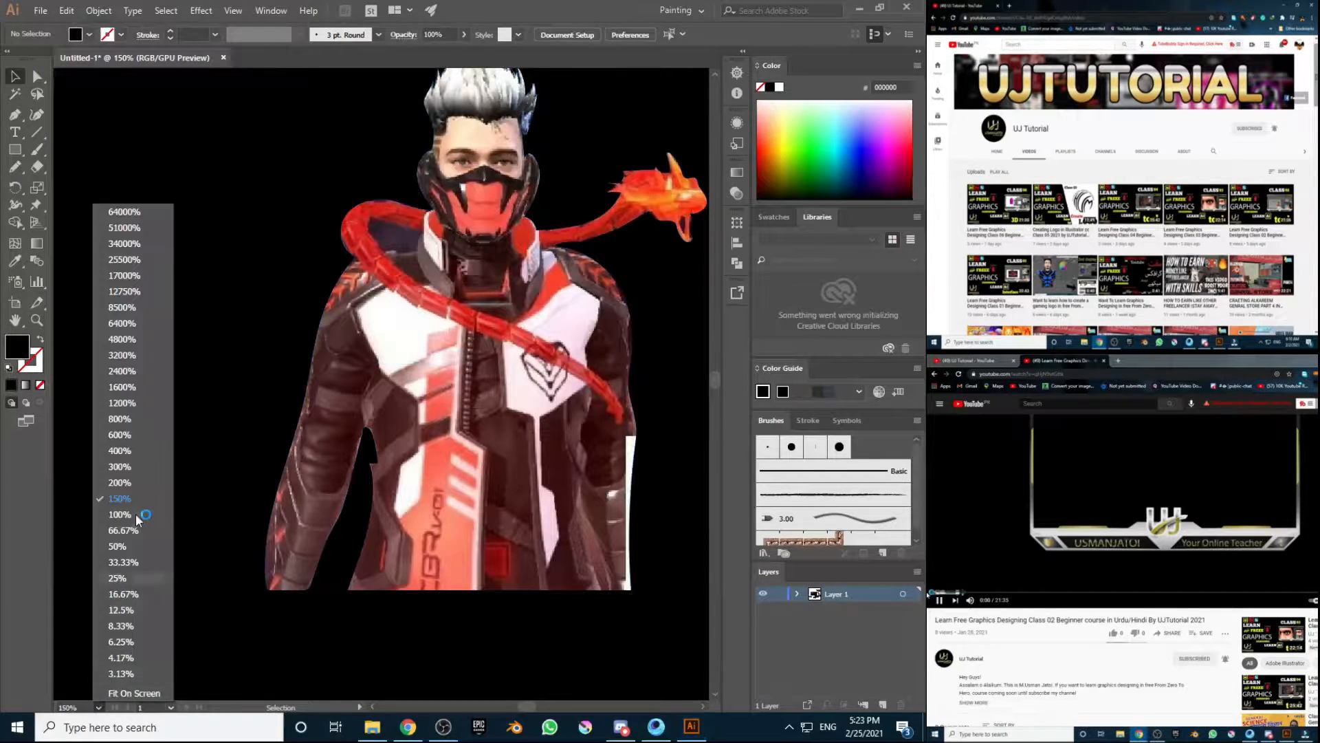
click(141, 537)
scroll(234, 454, down, 2)
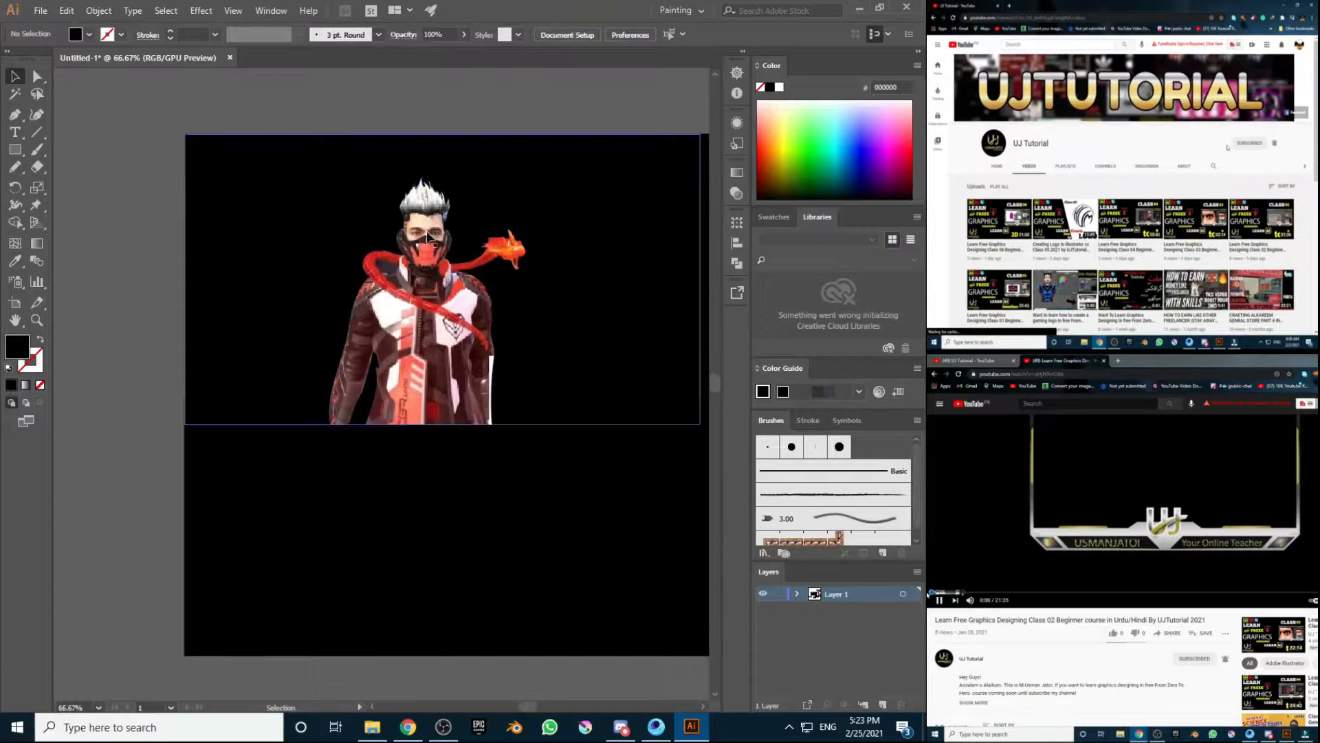
drag(404, 364, 285, 481)
click(166, 402)
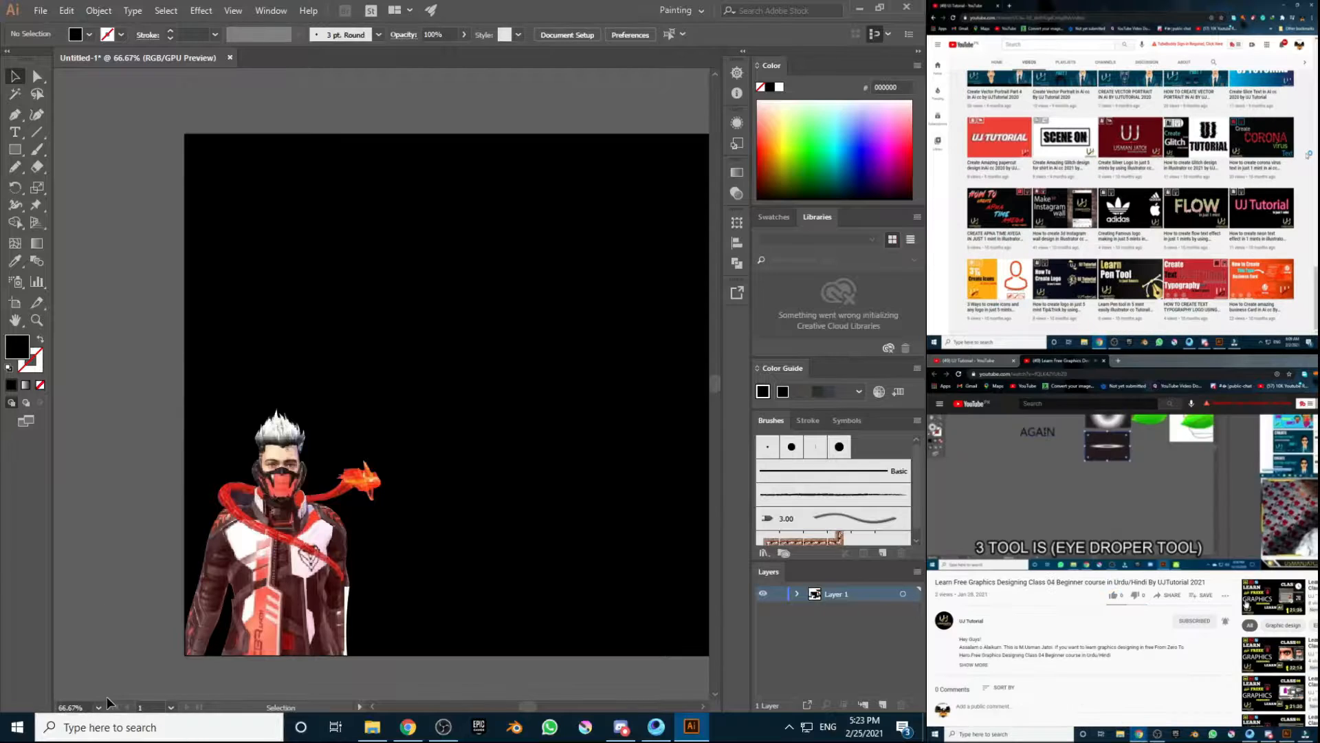
Step: With the Pen tool, trace the top and right side of the cobra badge in the "I UNLOCKED COBRA PIN" image
click(100, 706)
click(125, 586)
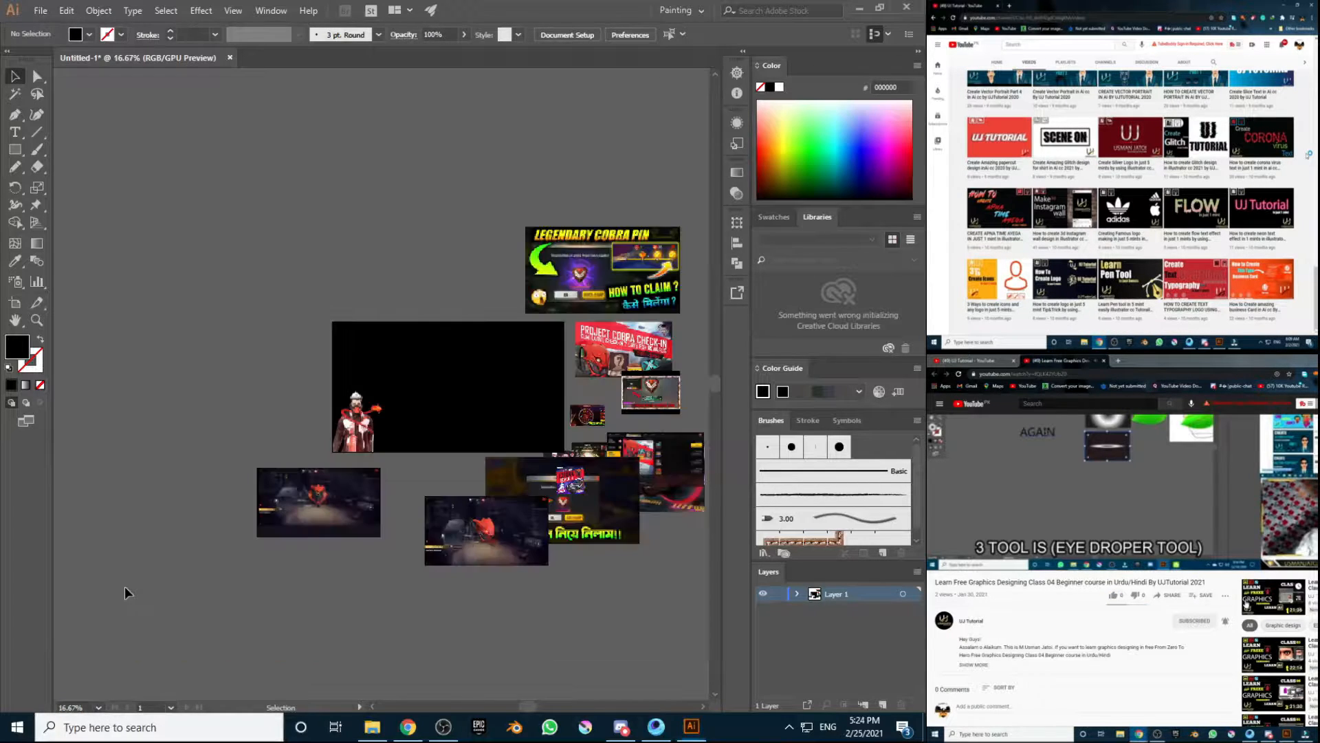
click(37, 320)
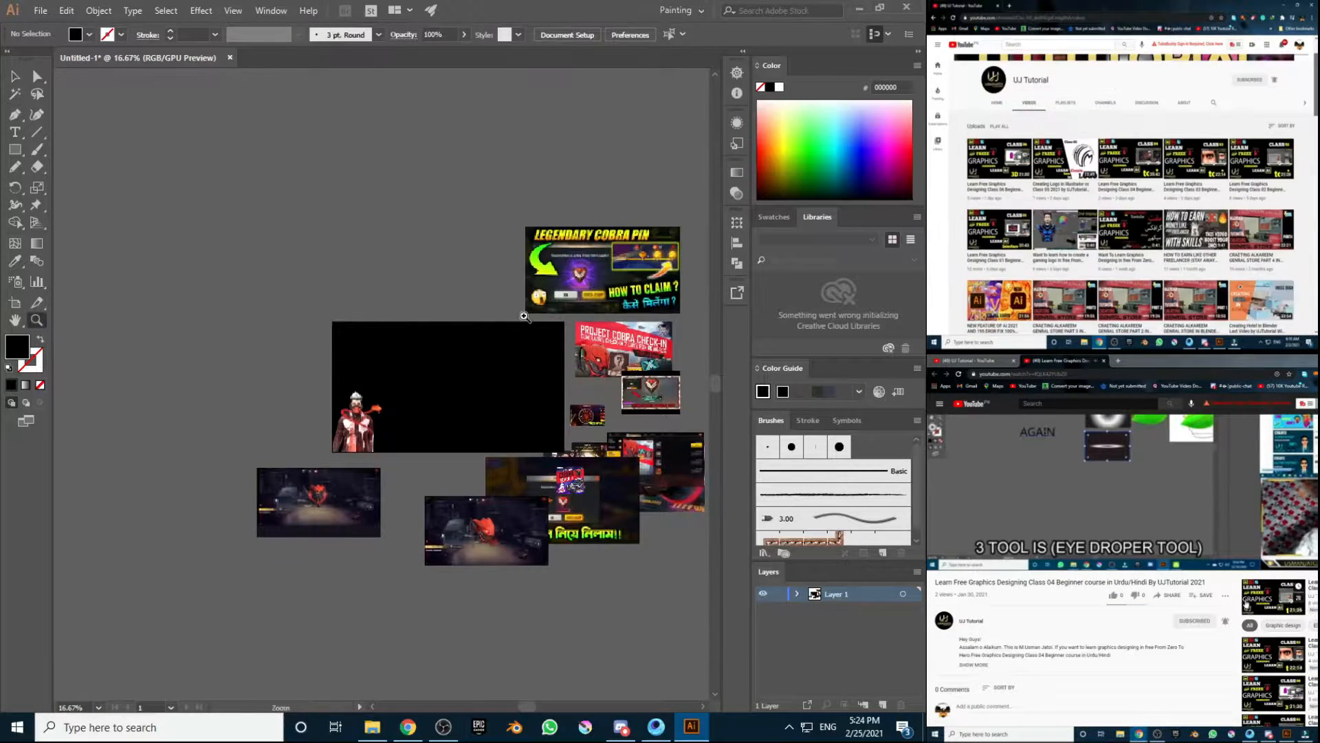
click(341, 414)
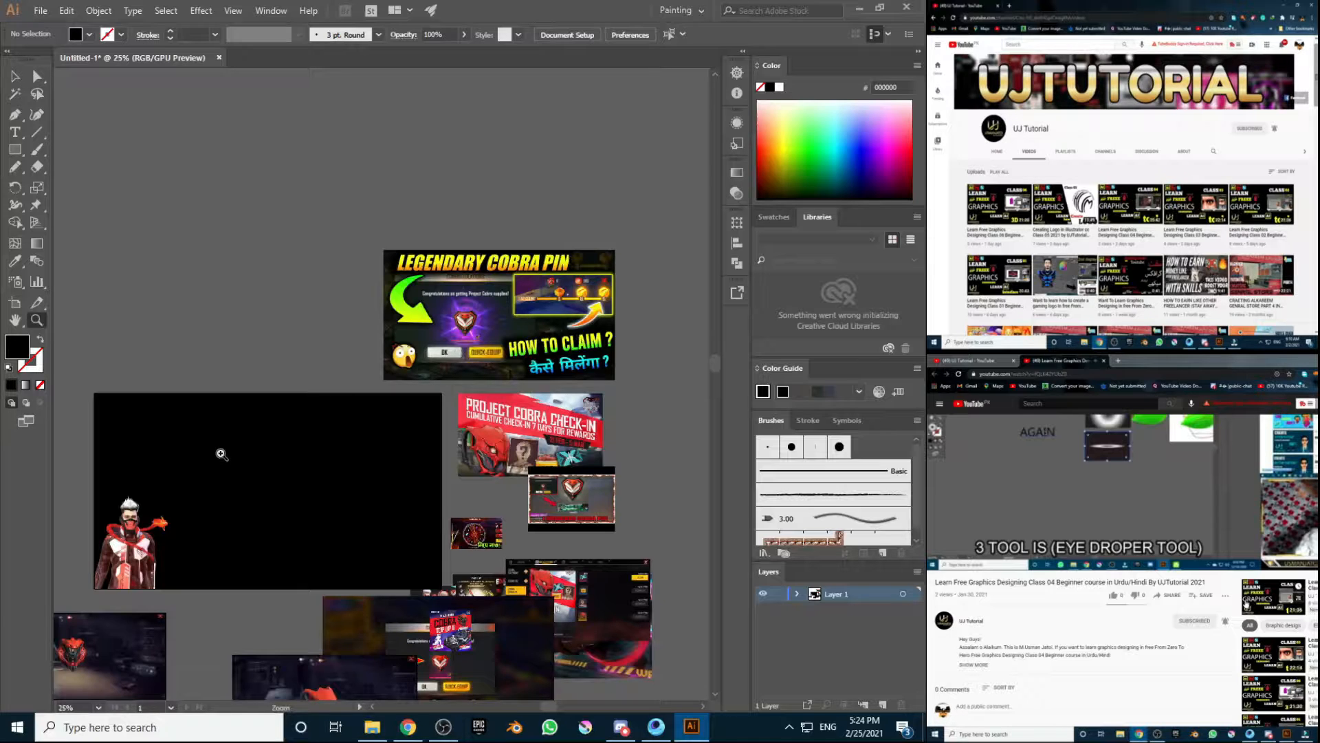
click(498, 483)
click(501, 463)
click(350, 253)
click(350, 253)
click(436, 519)
click(436, 518)
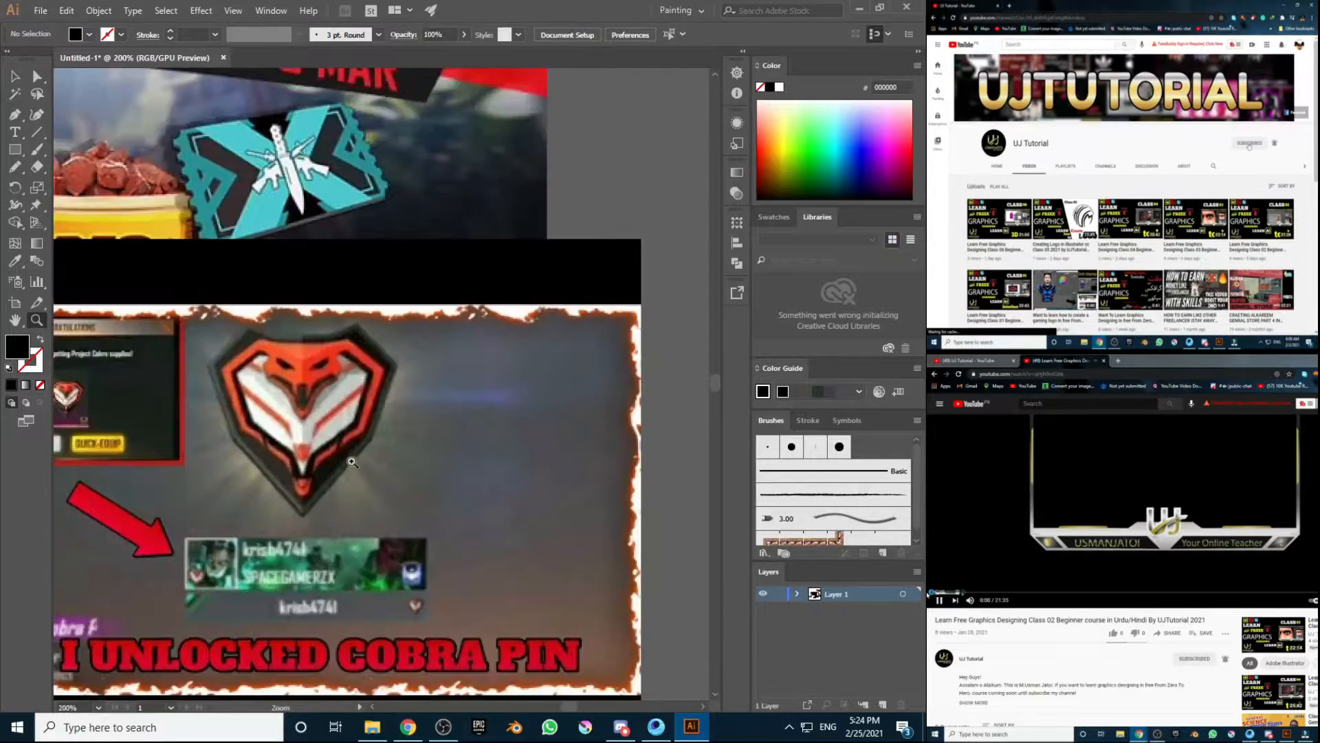
click(339, 456)
click(328, 376)
scroll(332, 382, up, 5)
click(15, 115)
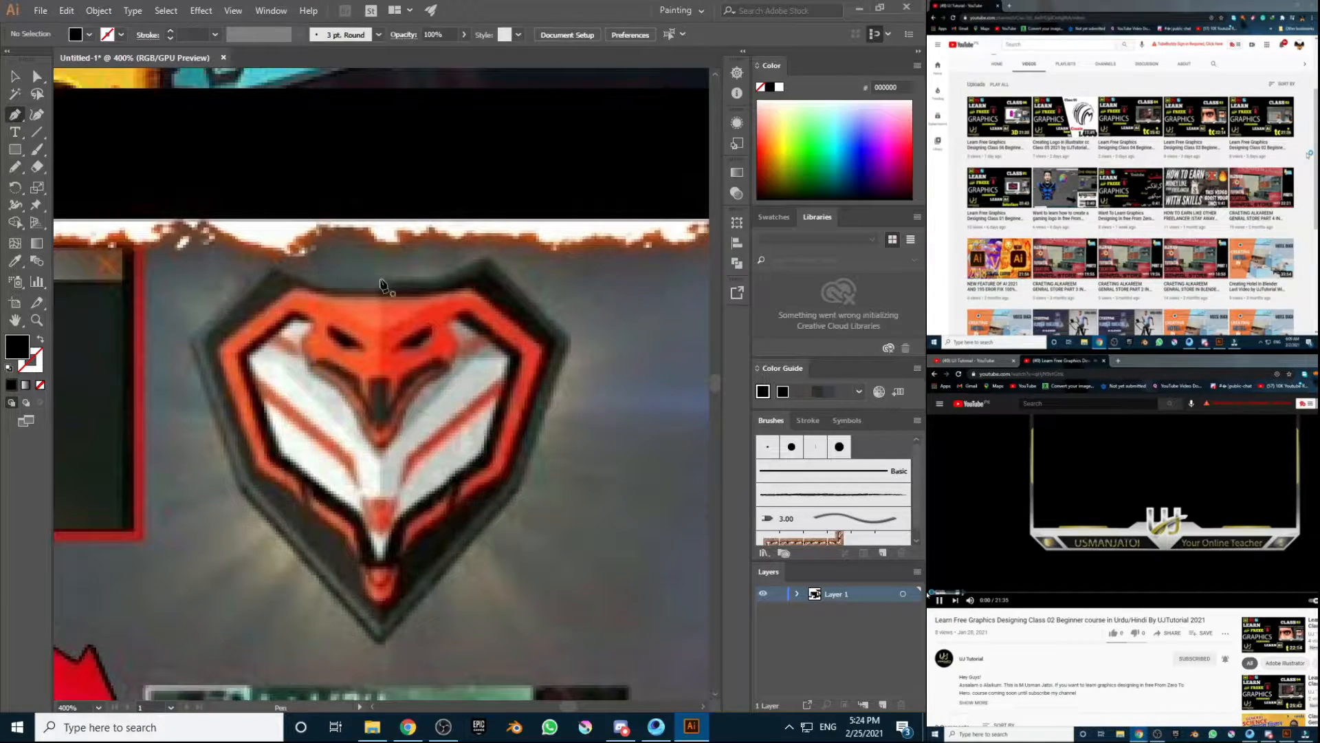
click(378, 274)
click(447, 276)
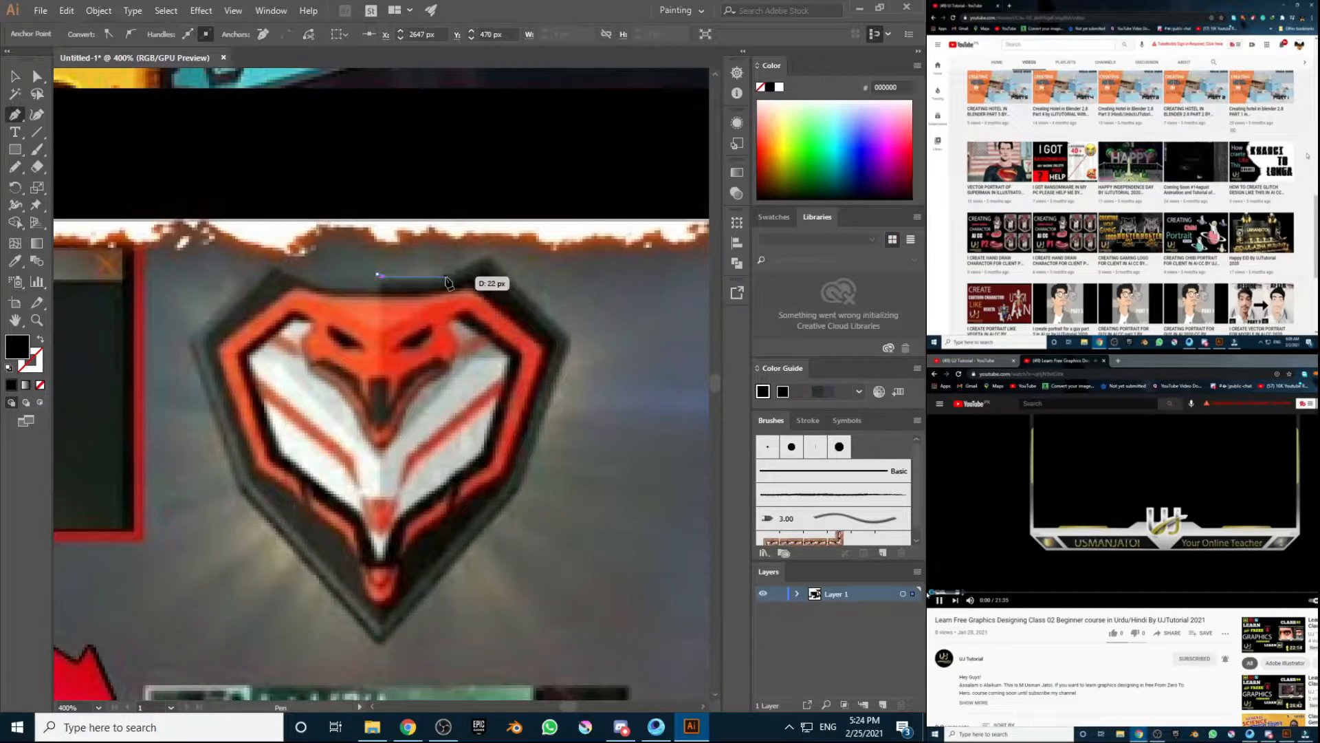
drag(487, 254, 514, 259)
click(488, 254)
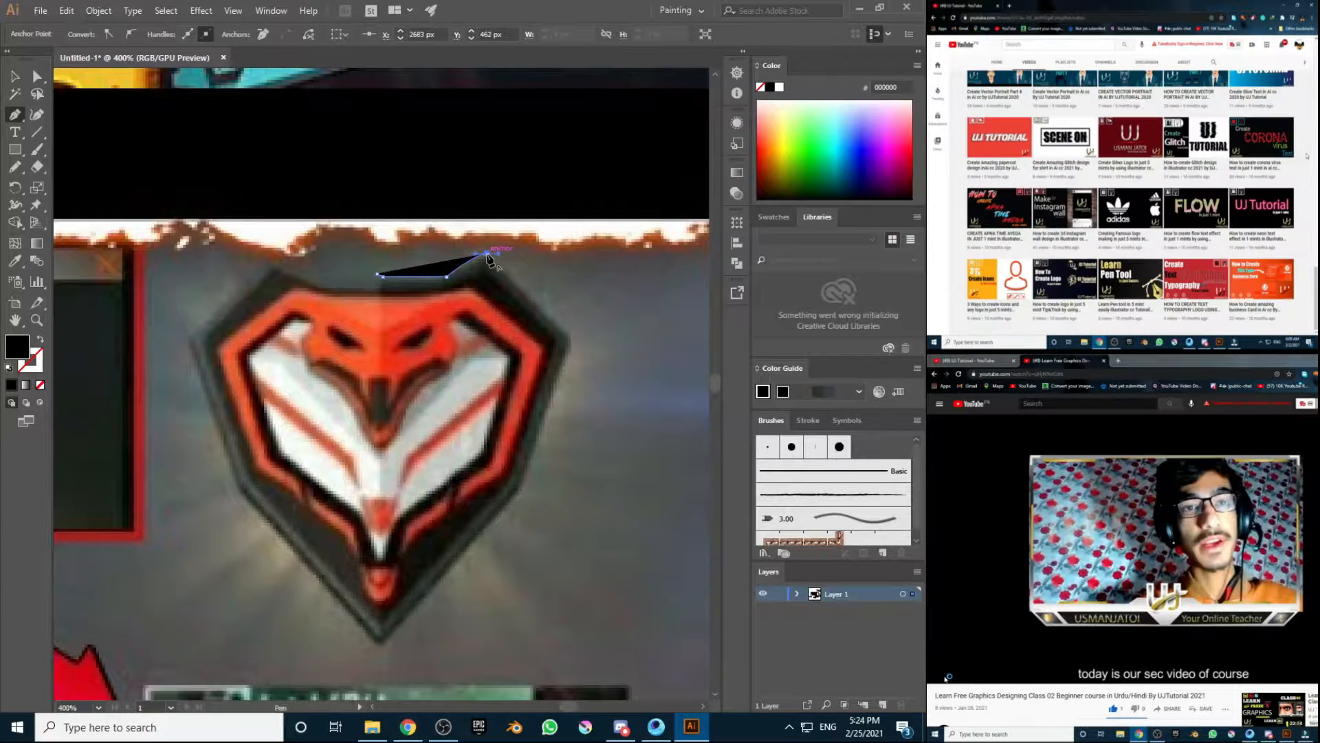
click(572, 337)
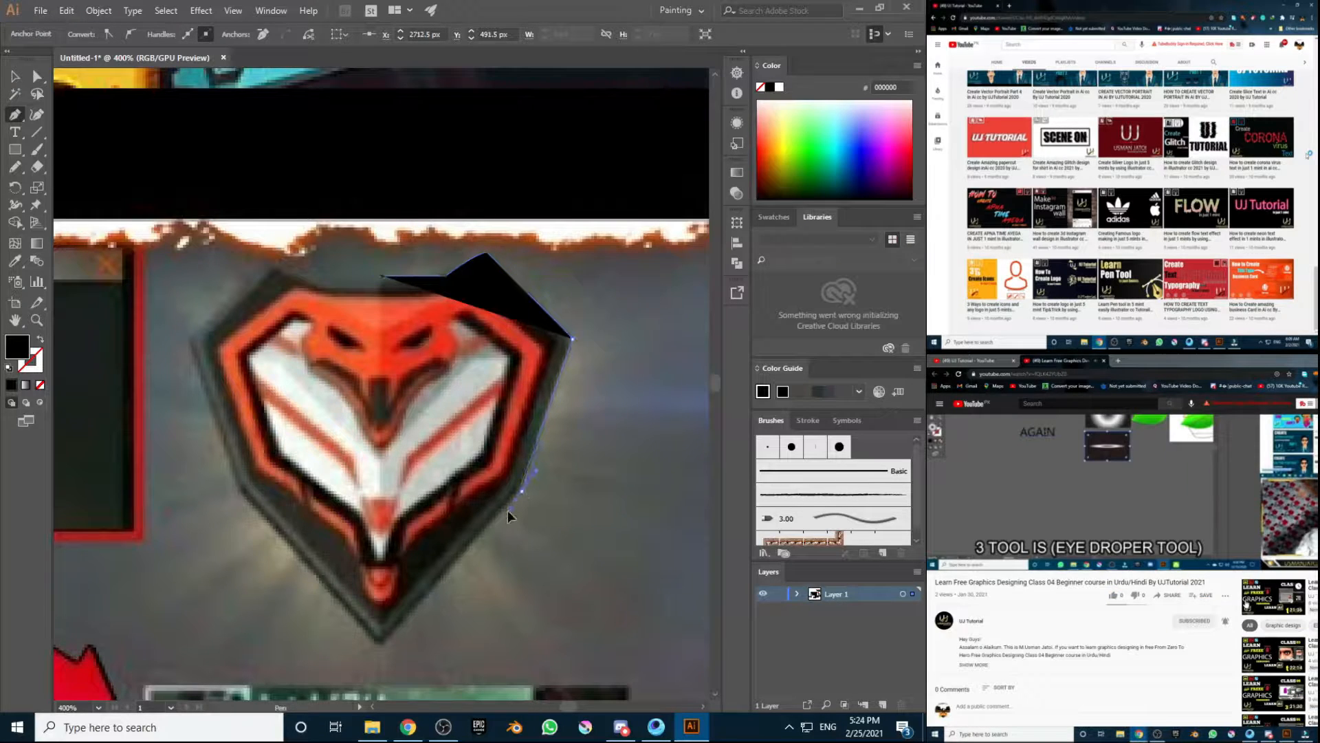
click(521, 490)
Step: Continue the badge outline through its lower tip and up the left side, close it, and show it as a black stroke without fill
scroll(416, 526, down, 2)
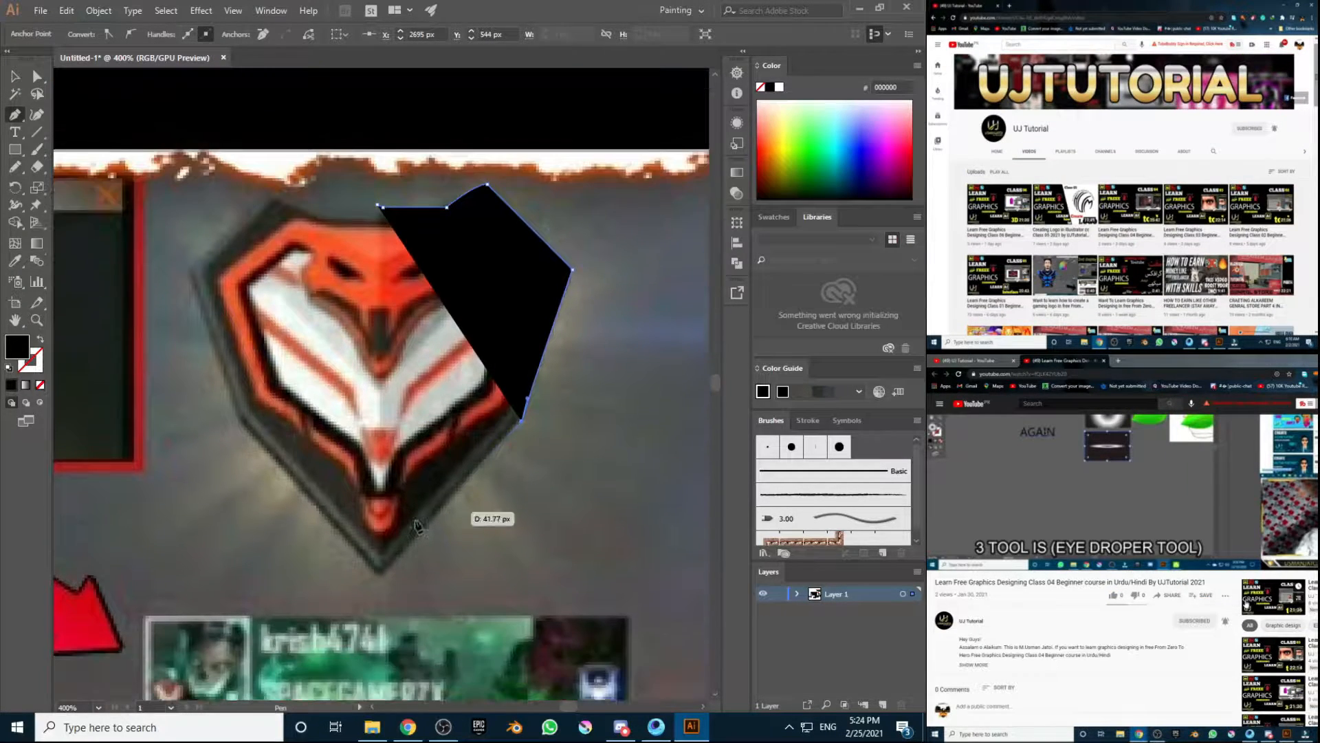
scroll(416, 526, down, 1)
click(382, 558)
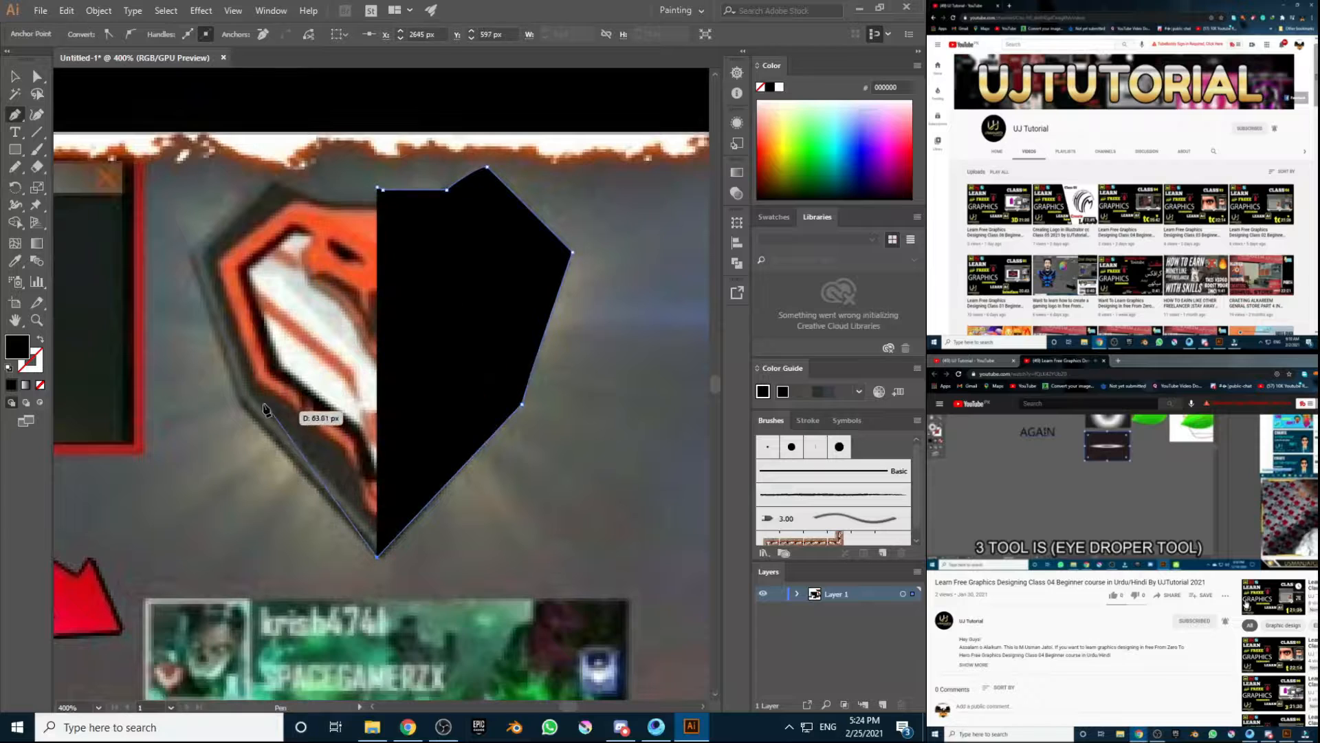
click(238, 401)
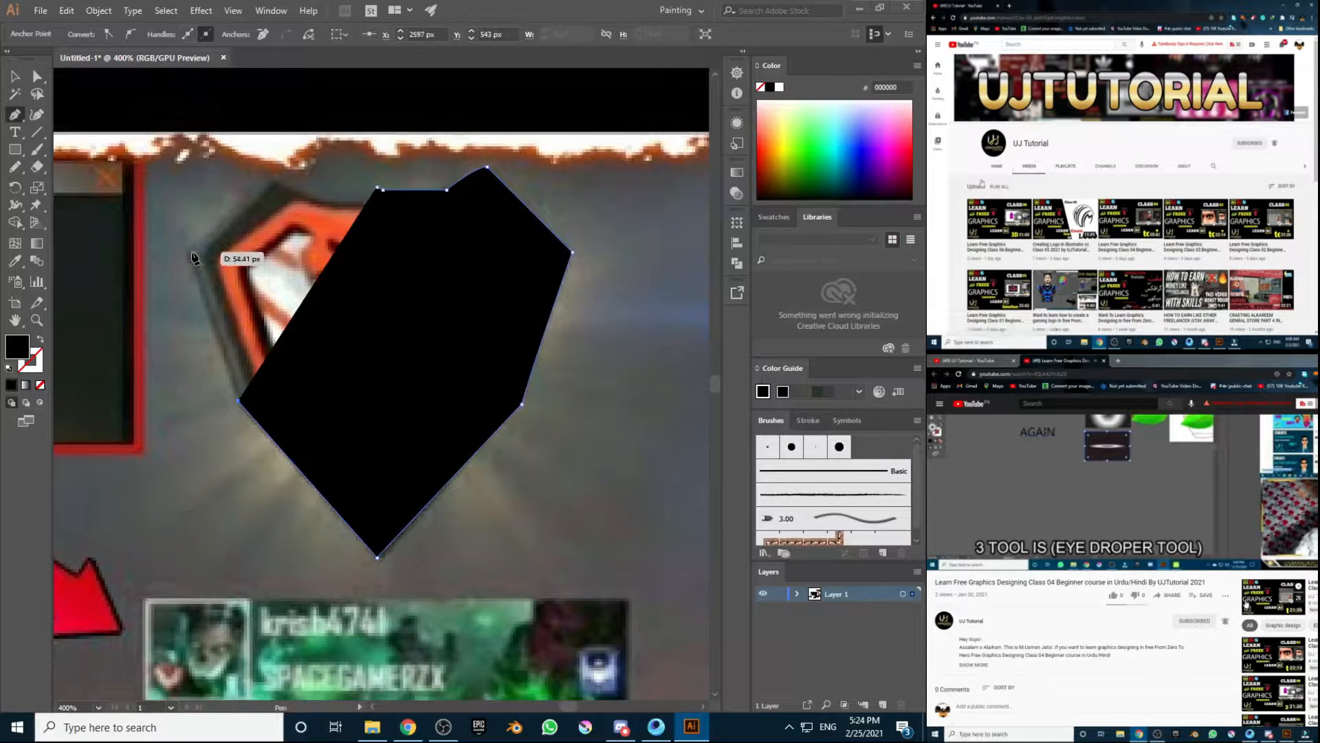
click(193, 253)
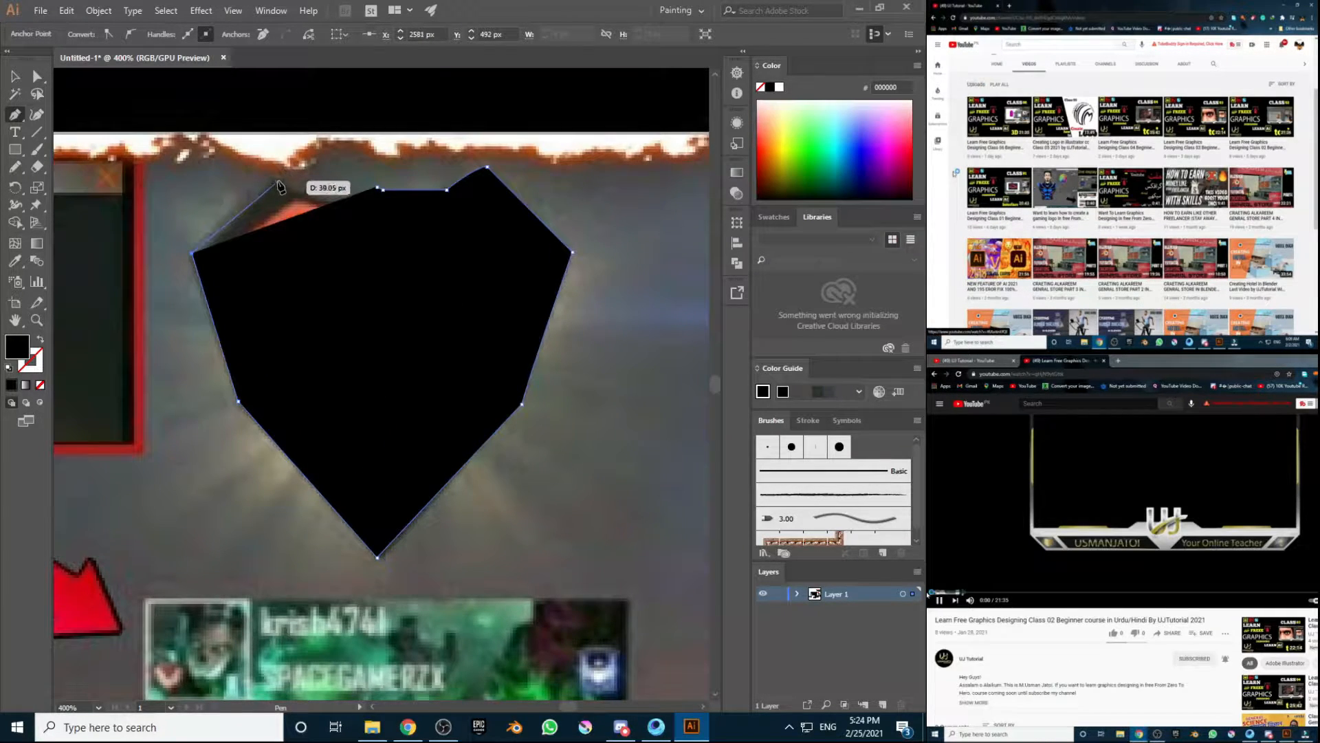
click(279, 184)
click(40, 339)
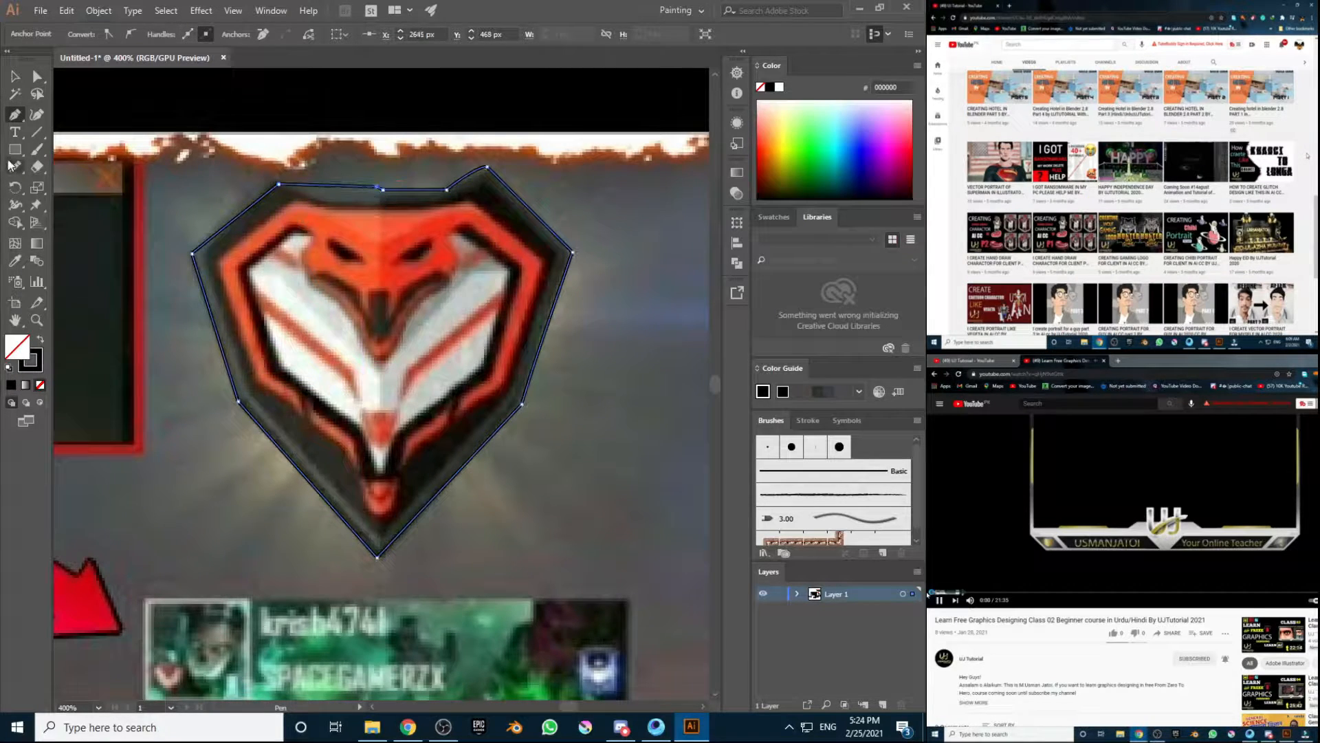
Step: Adjust the badge outline's top-centre anchor point to fit the notch in the badge's upper edge
click(38, 81)
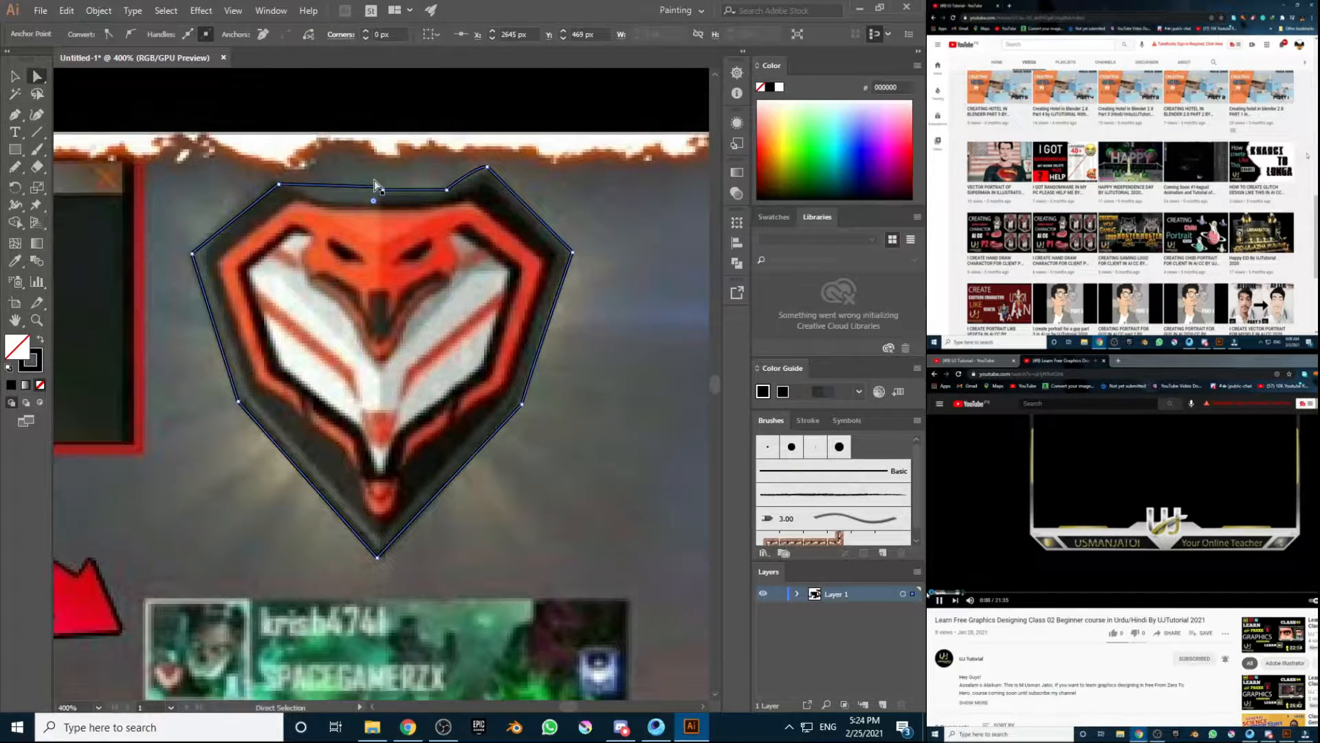
mouse_move(375, 186)
mouse_down()
mouse_move(370, 205)
mouse_move(388, 201)
mouse_up()
key(Up)
key(Up)
key(Up)
key(Up)
key(Up)
key(Up)
key(Up)
key(Up)
key(Up)
key(Up)
key(Up)
key(Up)
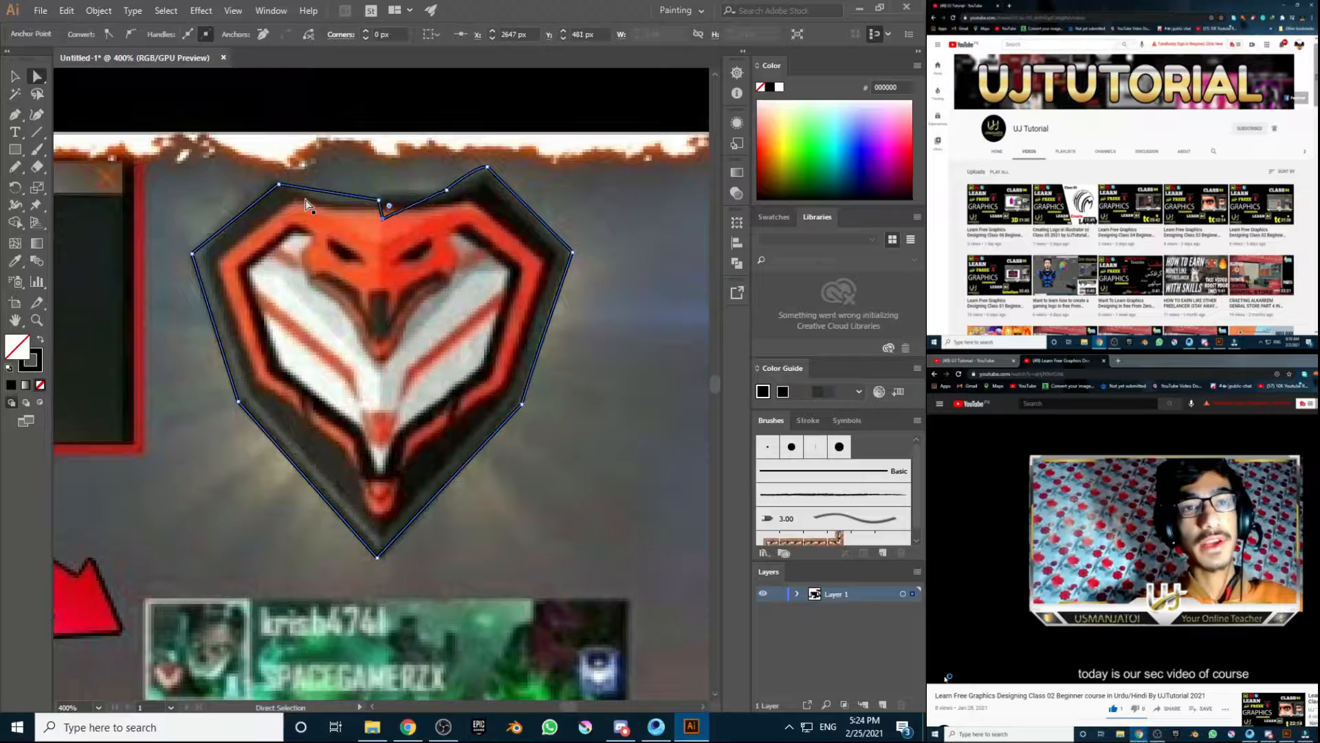
Step: Fill the badge outline with black and use it as a clipping mask on the cobra pin image
click(15, 77)
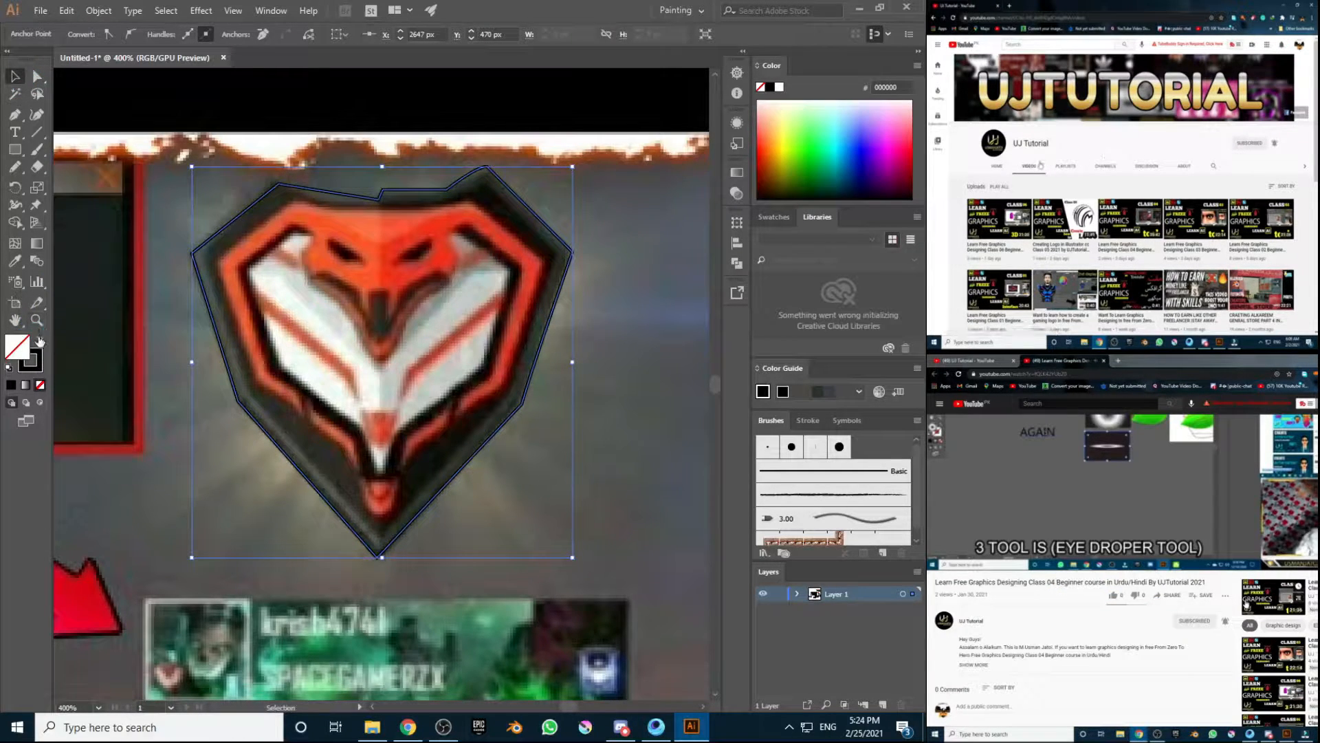
click(39, 340)
scroll(181, 222, up, 2)
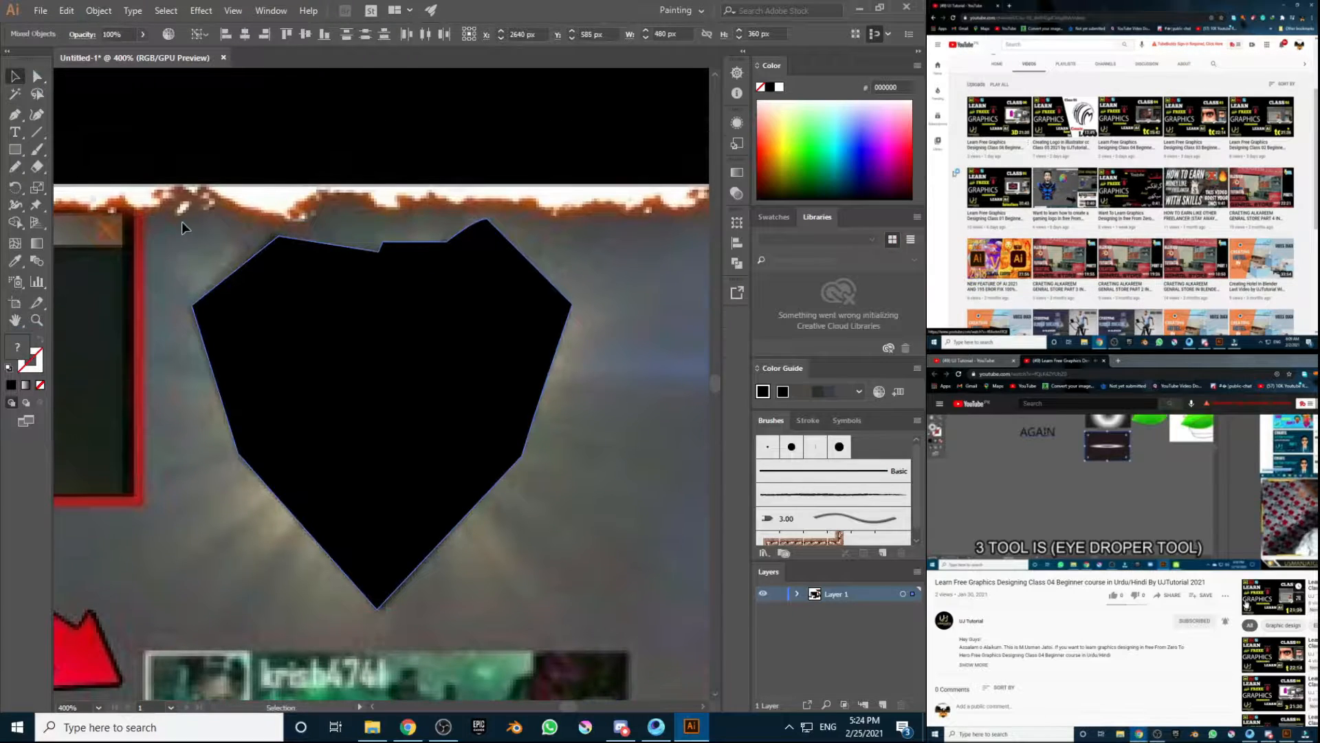
scroll(216, 138, up, 5)
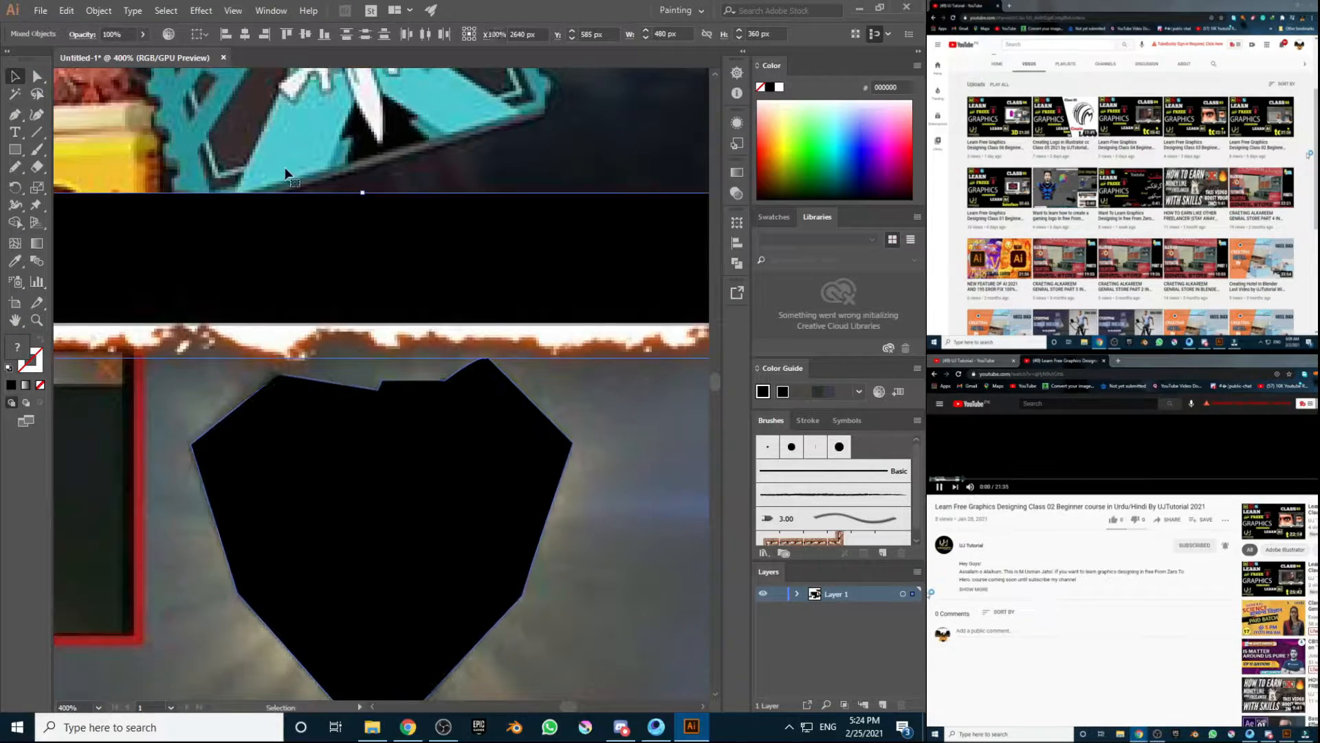
right_click(308, 314)
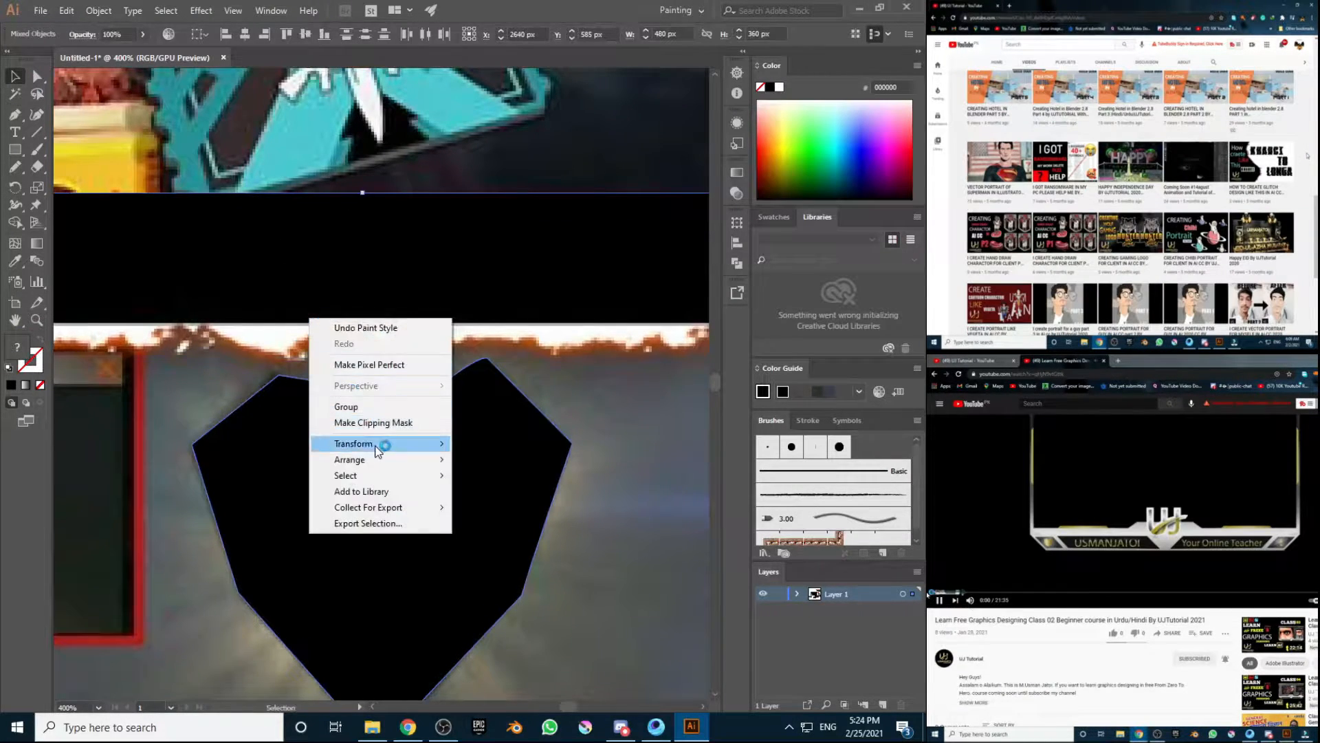
click(372, 424)
click(124, 502)
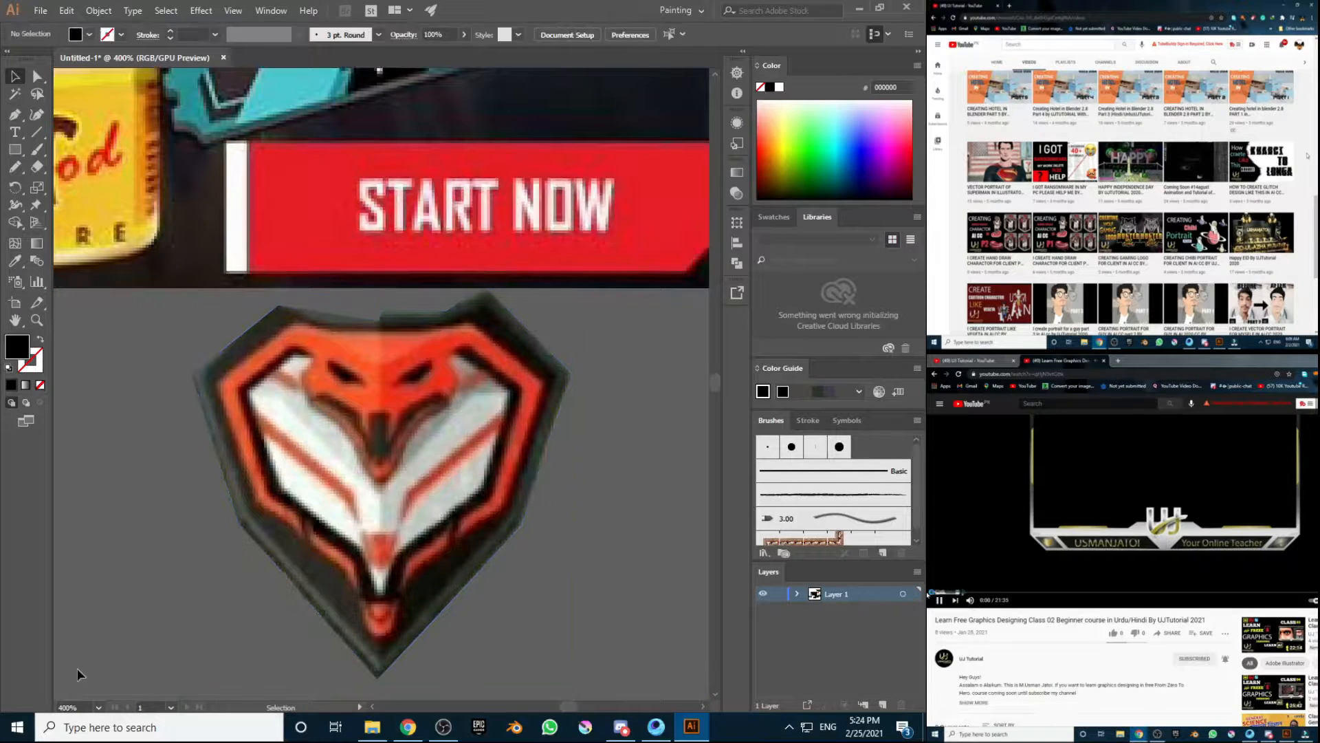
Step: Examine the cut-out cobra badge among the reference images and up close
click(98, 707)
click(114, 533)
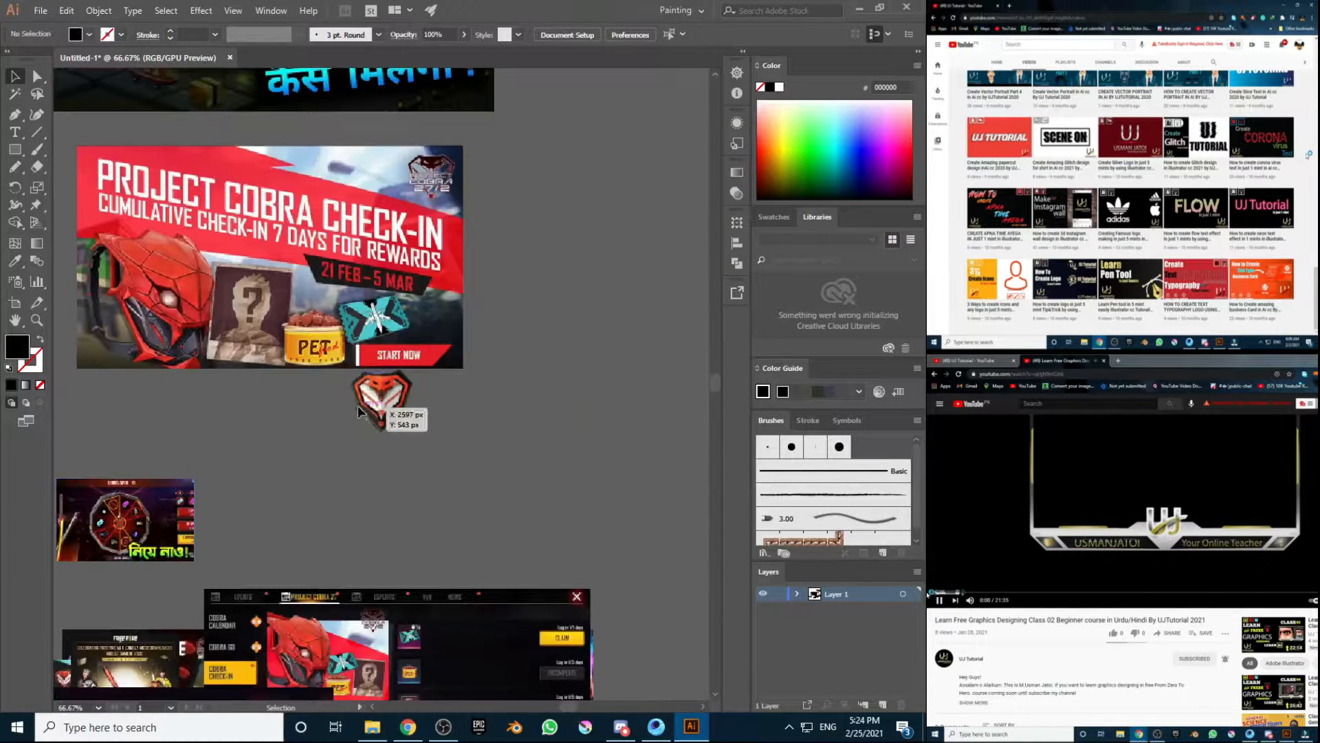
click(36, 320)
scroll(267, 436, down, 5)
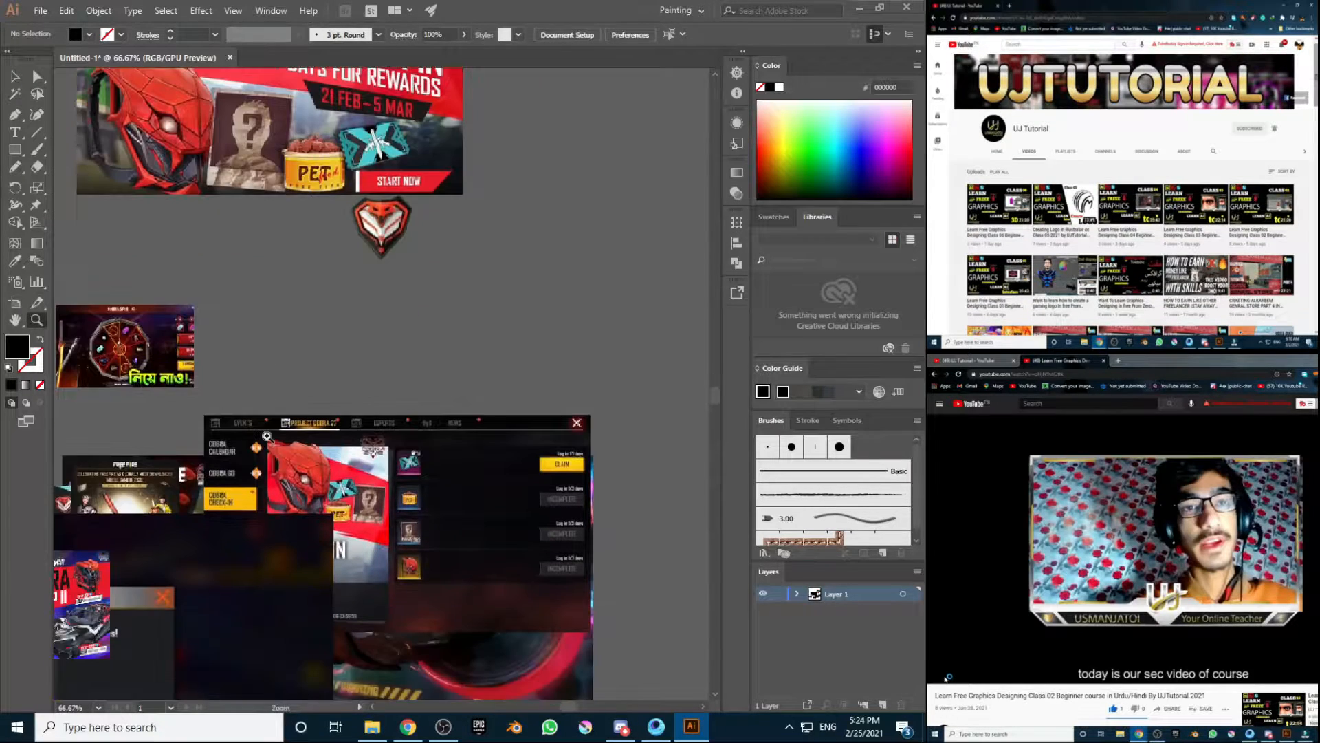
triple_click(381, 251)
scroll(396, 611, down, 5)
scroll(397, 611, down, 1)
click(397, 610)
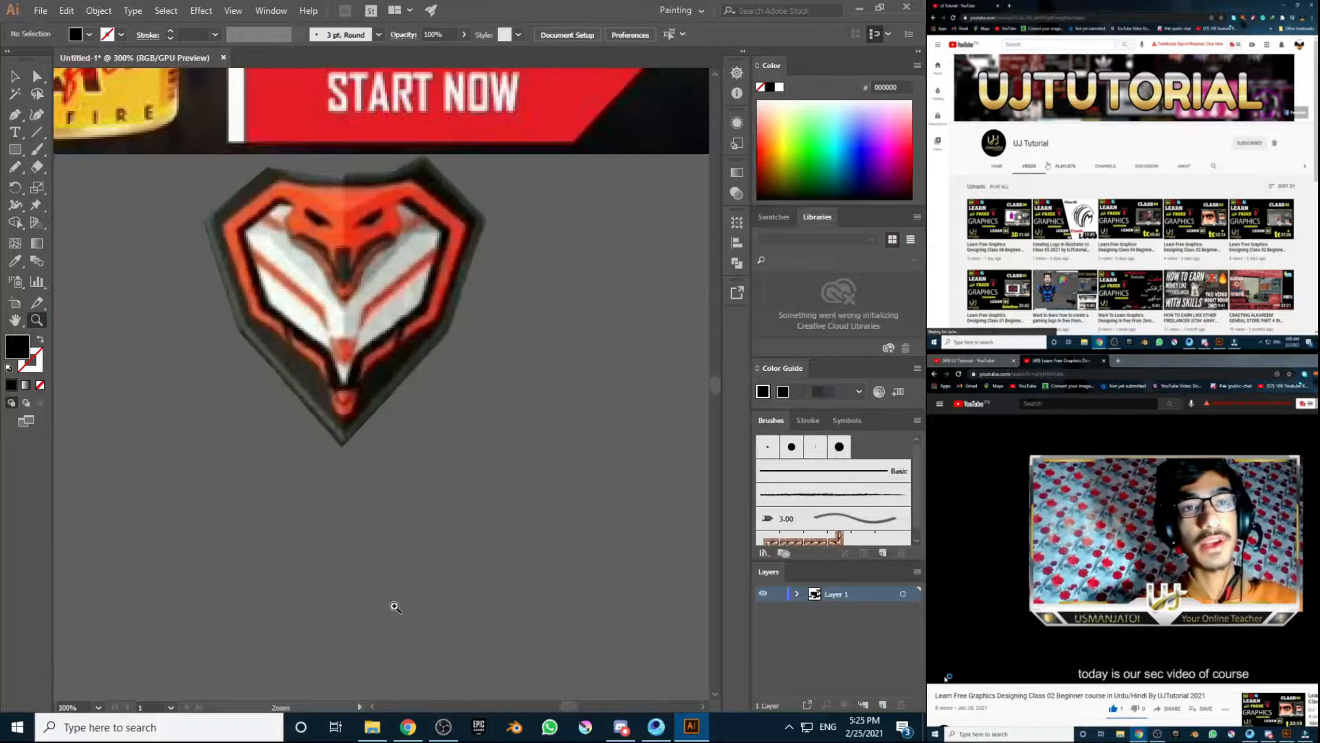
Step: Isolate the pin image inside the badge's clip group and trace it with the Low Fidelity Photo preset
scroll(394, 607, up, 5)
click(18, 79)
click(313, 337)
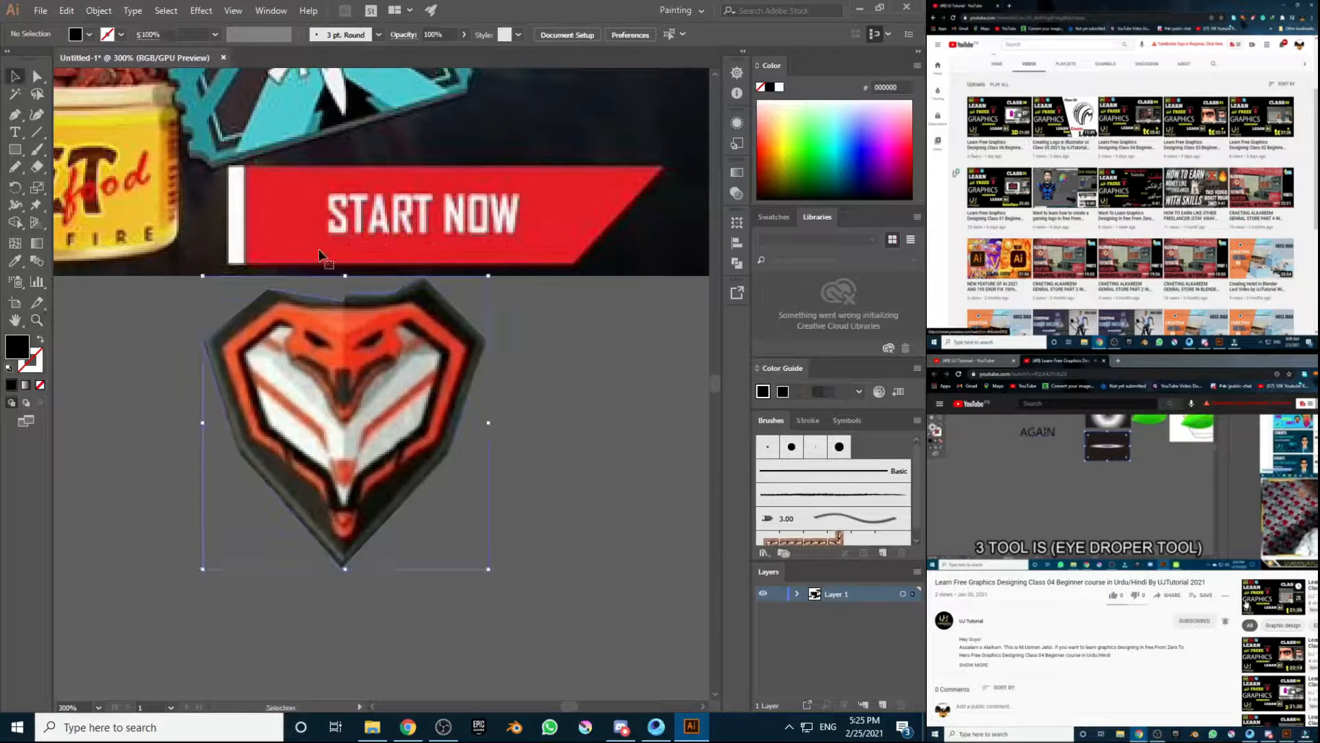
double_click(406, 416)
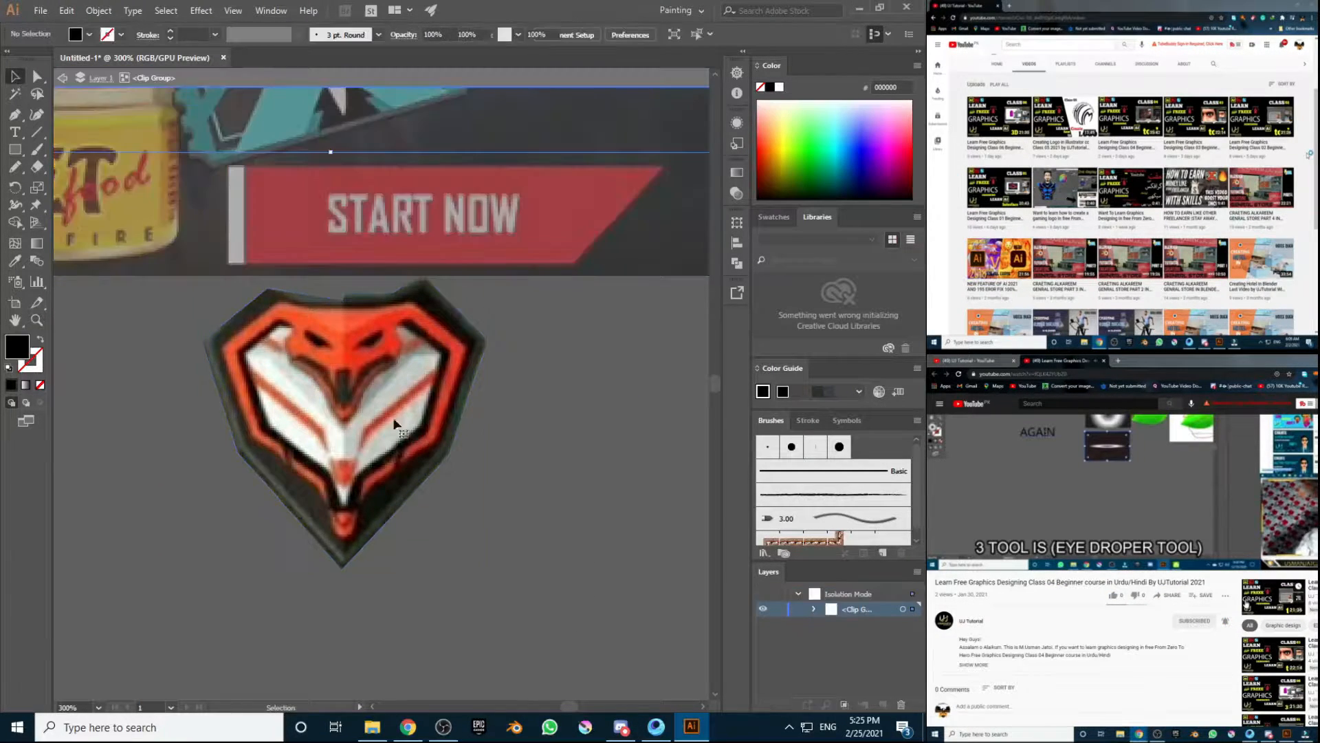
double_click(379, 330)
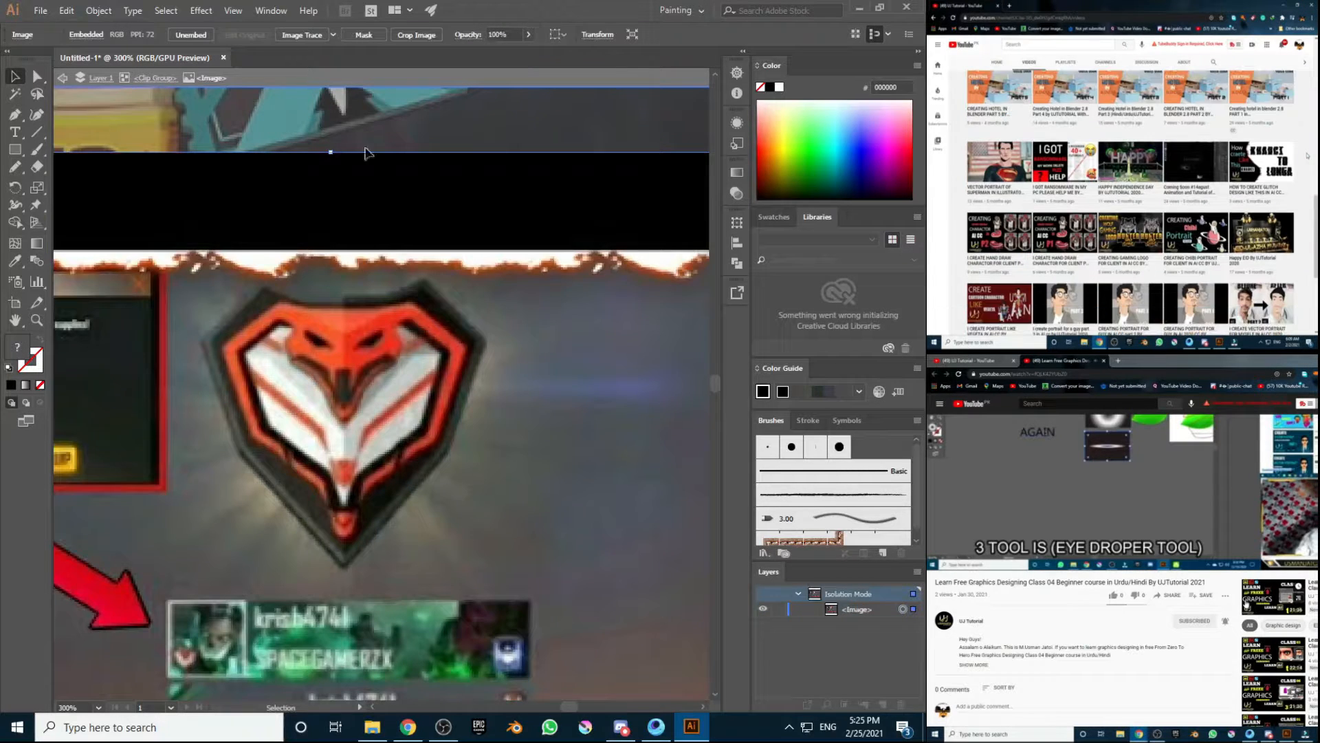
click(333, 35)
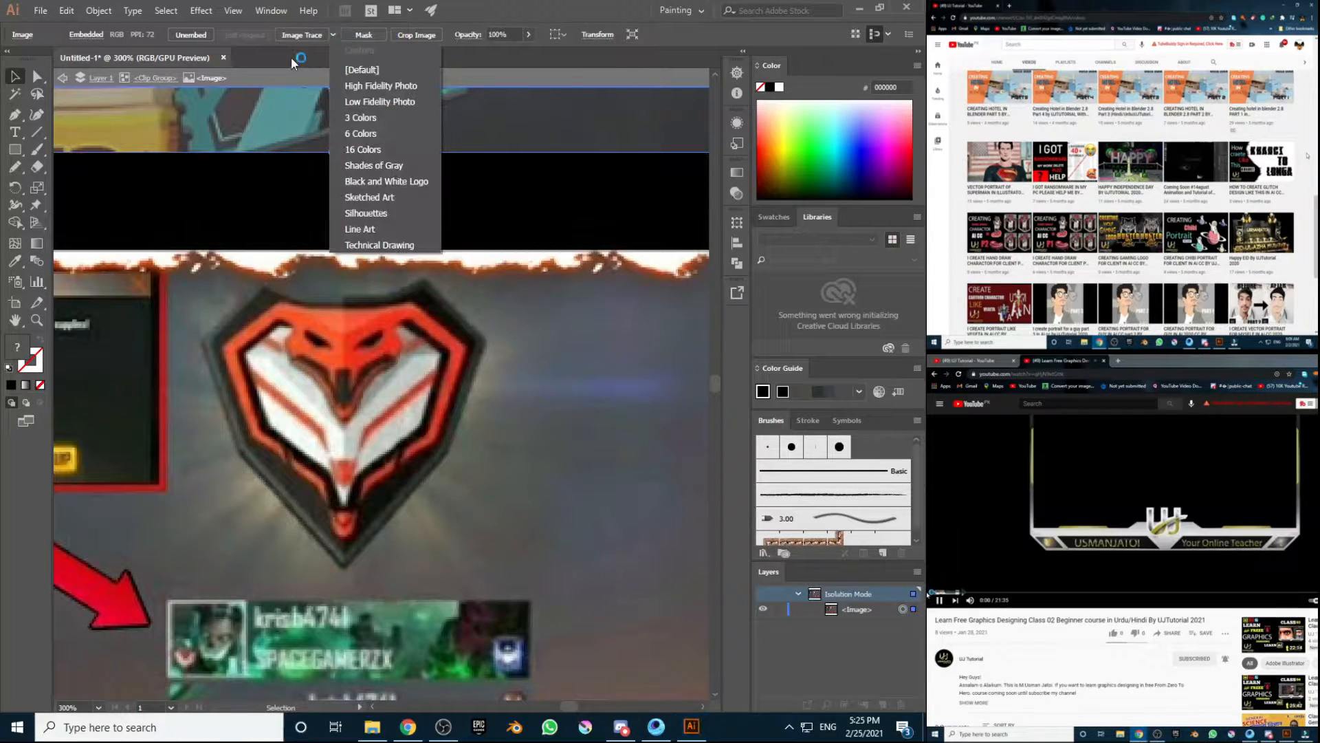
click(382, 101)
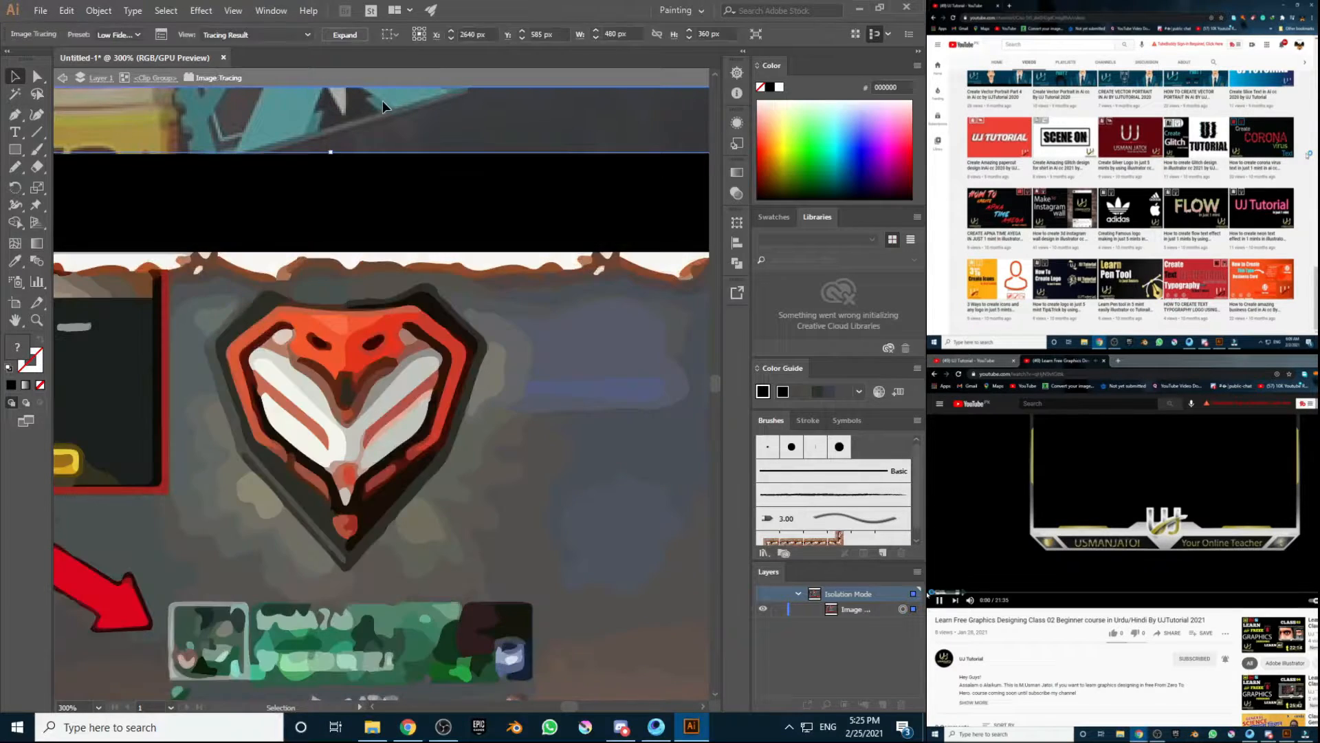
Step: Try the 3 Colors, 6 Colors and 16 Colors tracing presets on the pin image, and return to Low Fidelity Photo
click(309, 33)
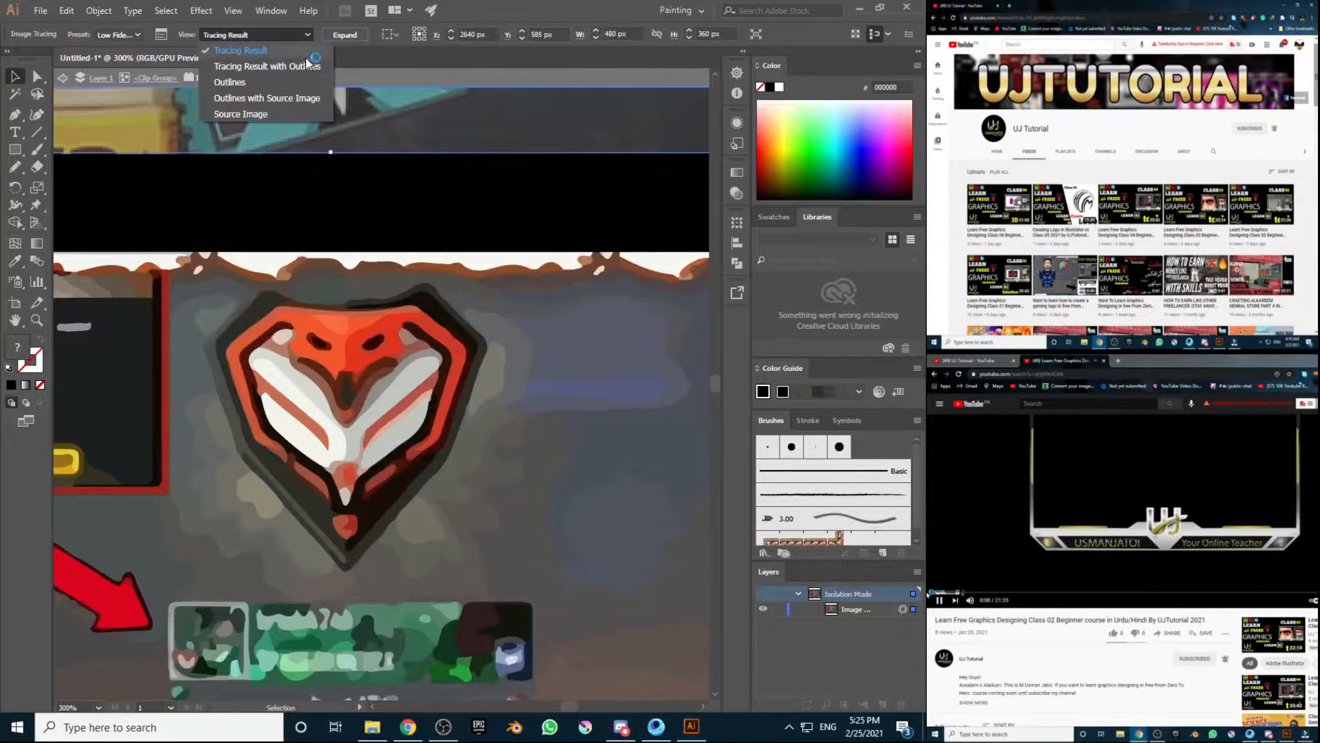
click(126, 38)
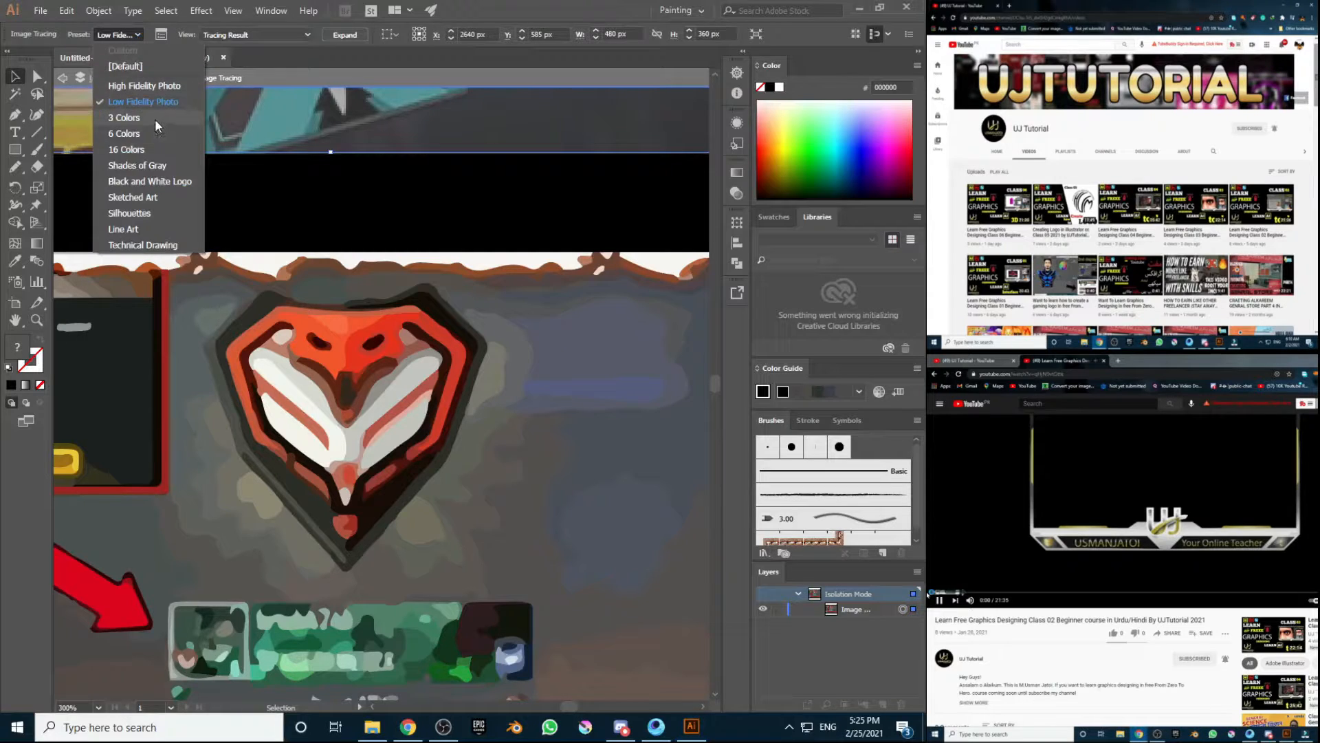
click(154, 118)
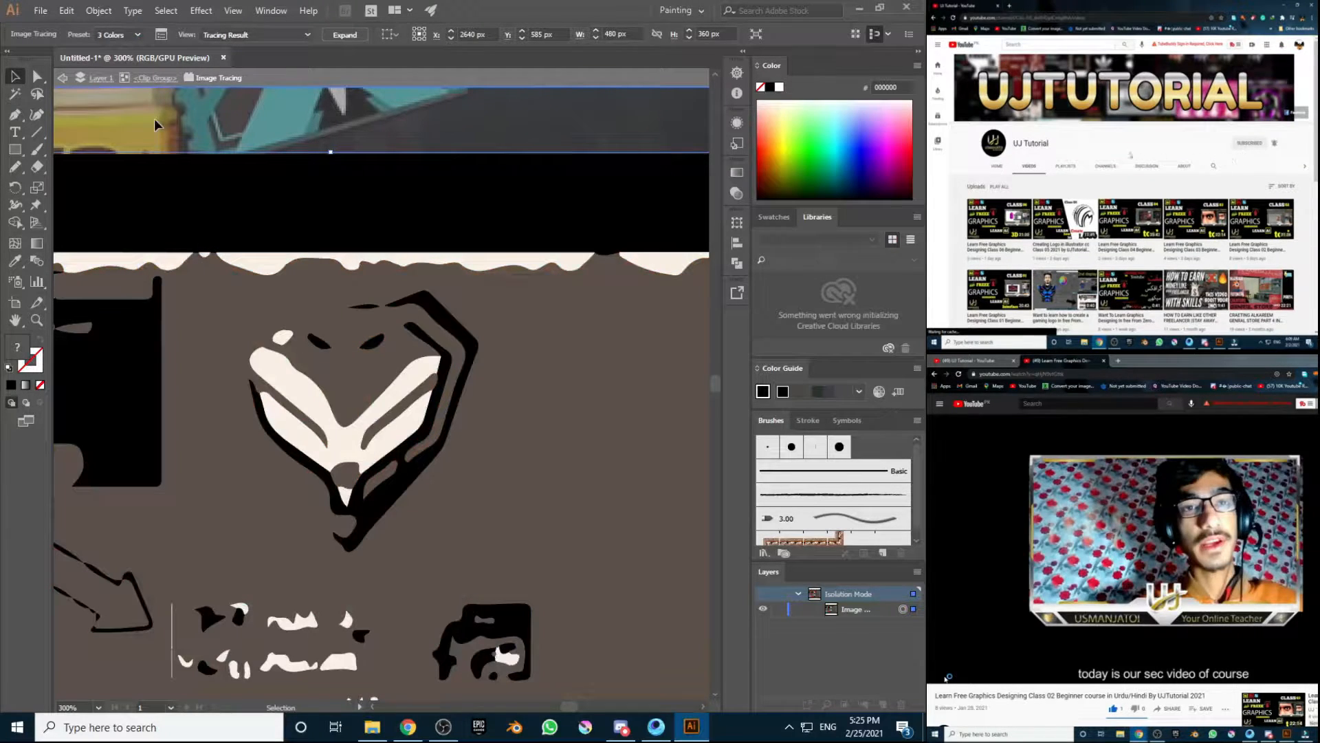
click(134, 46)
click(153, 129)
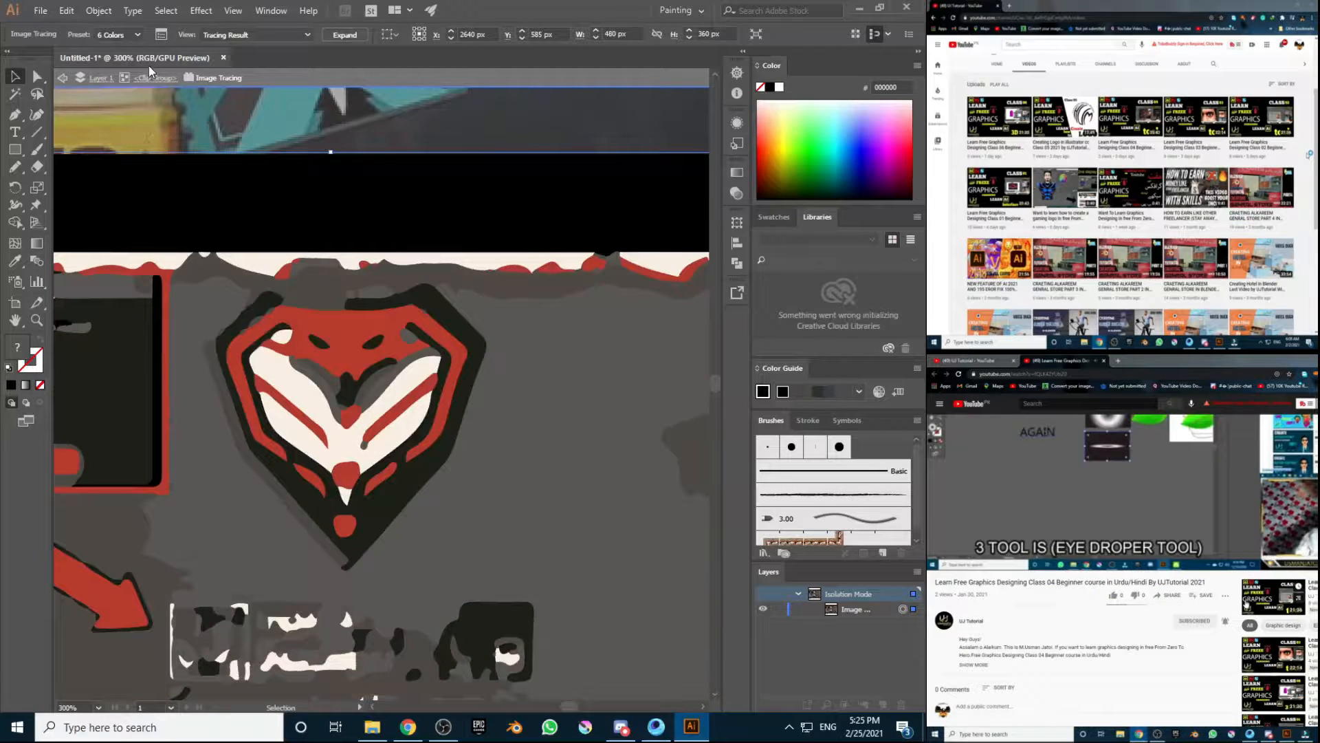
click(115, 38)
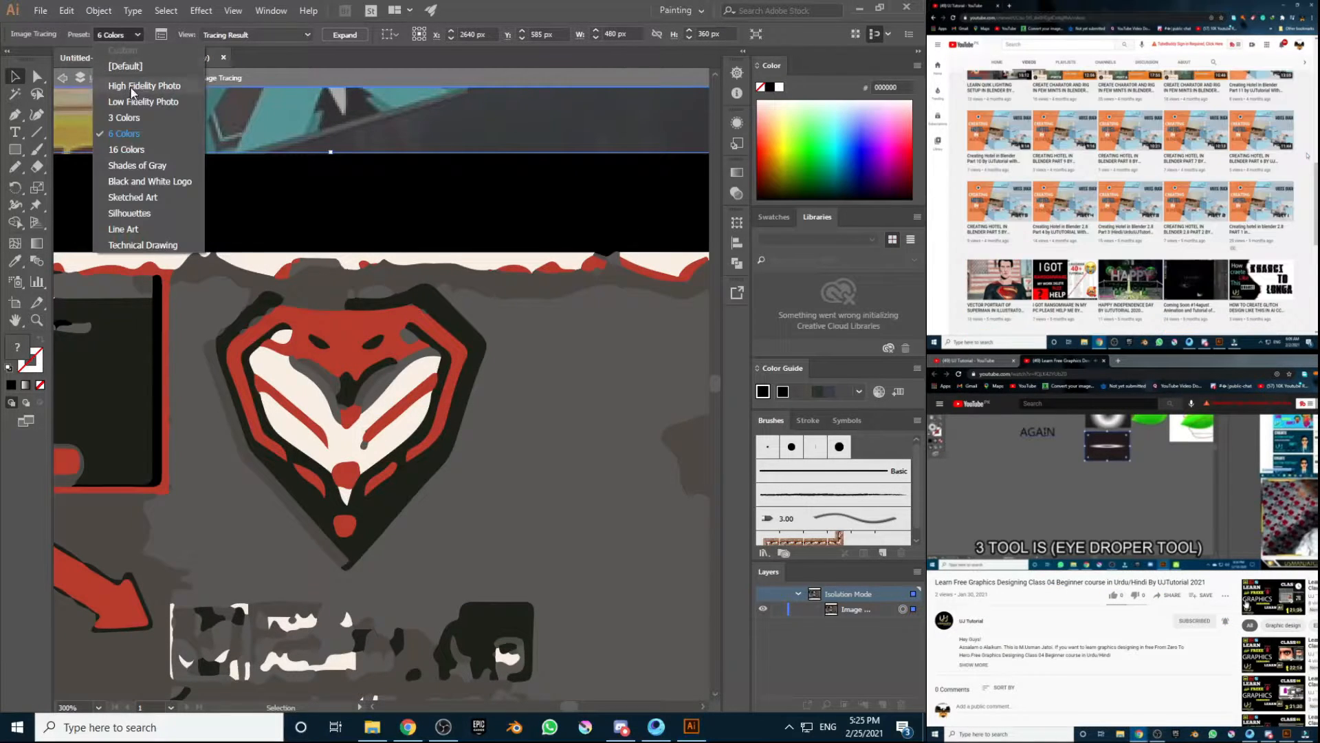
click(145, 151)
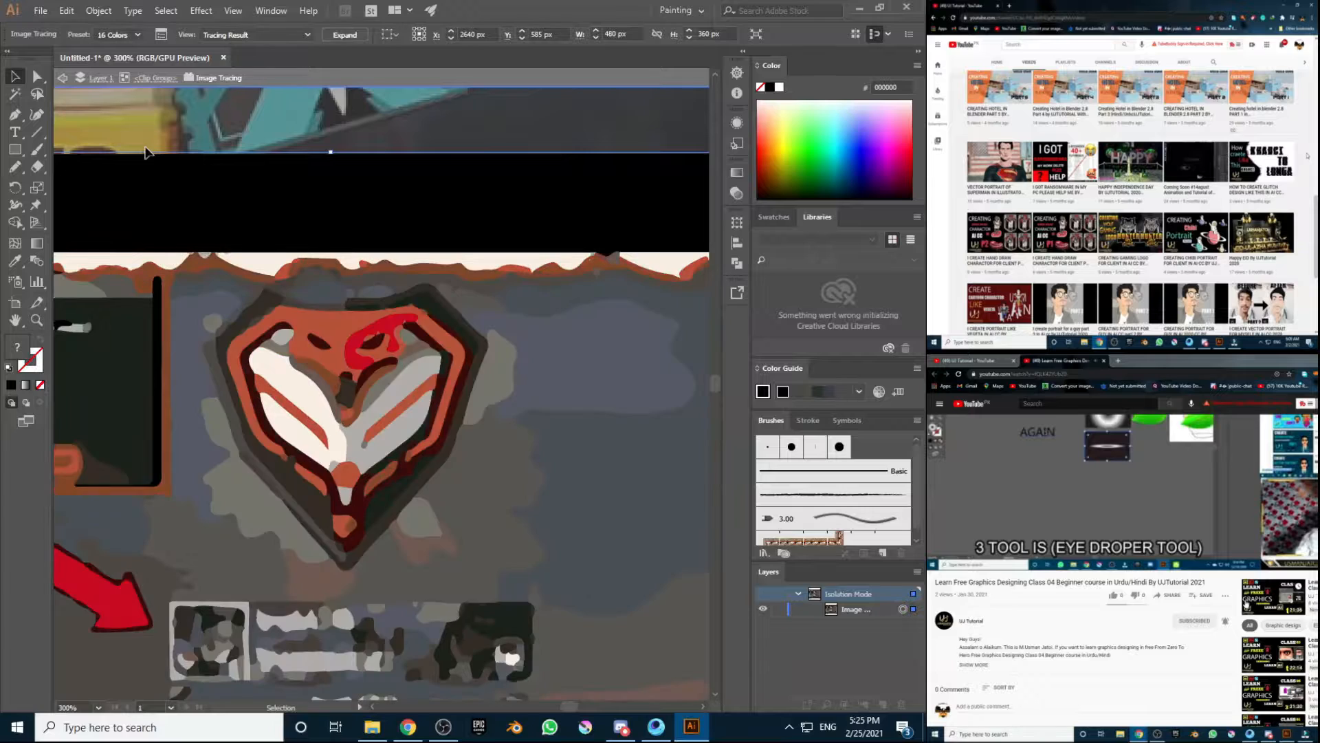
click(136, 38)
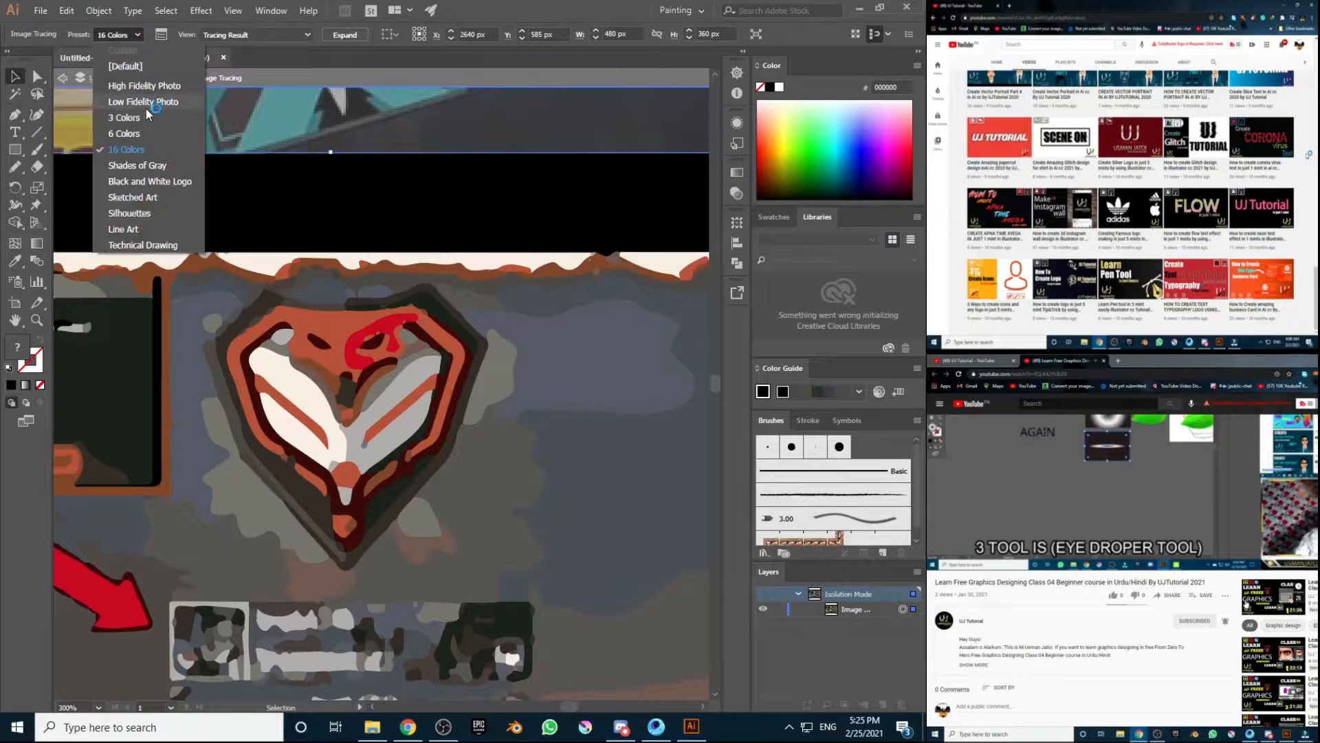
click(152, 148)
click(122, 37)
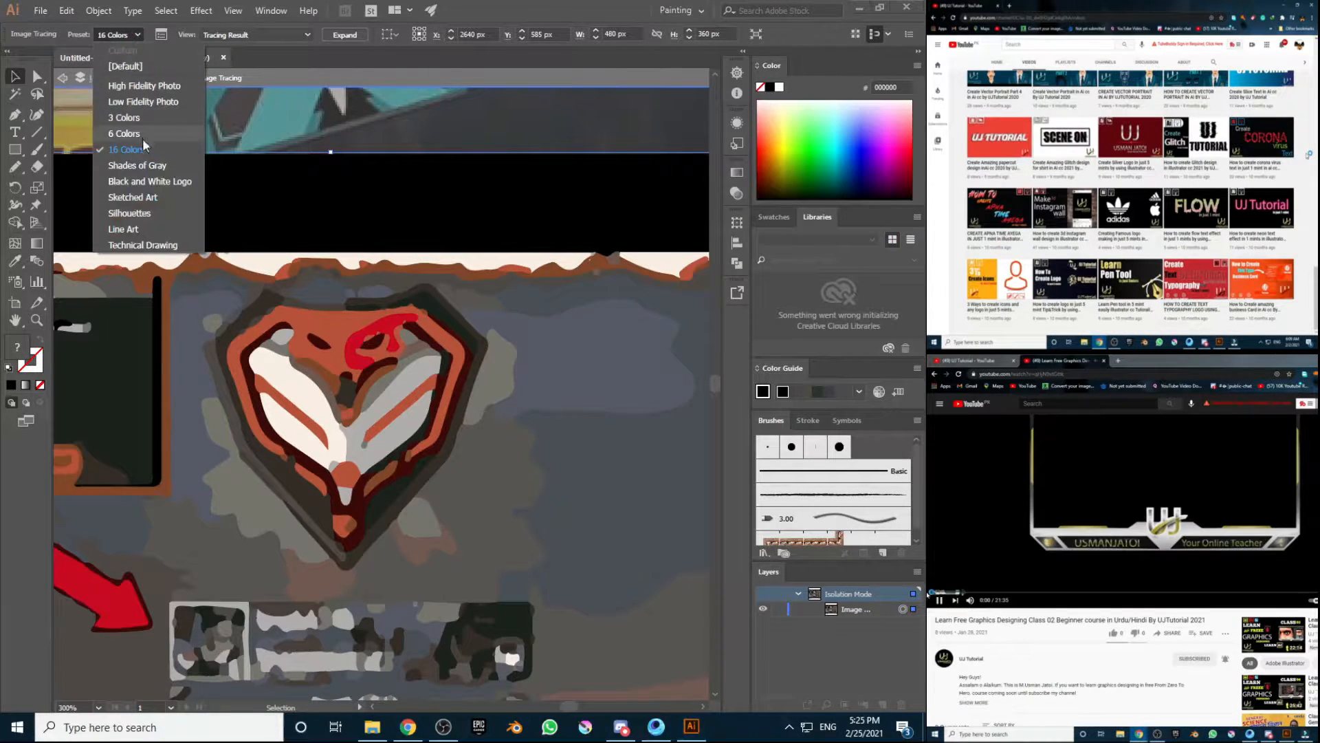
click(140, 99)
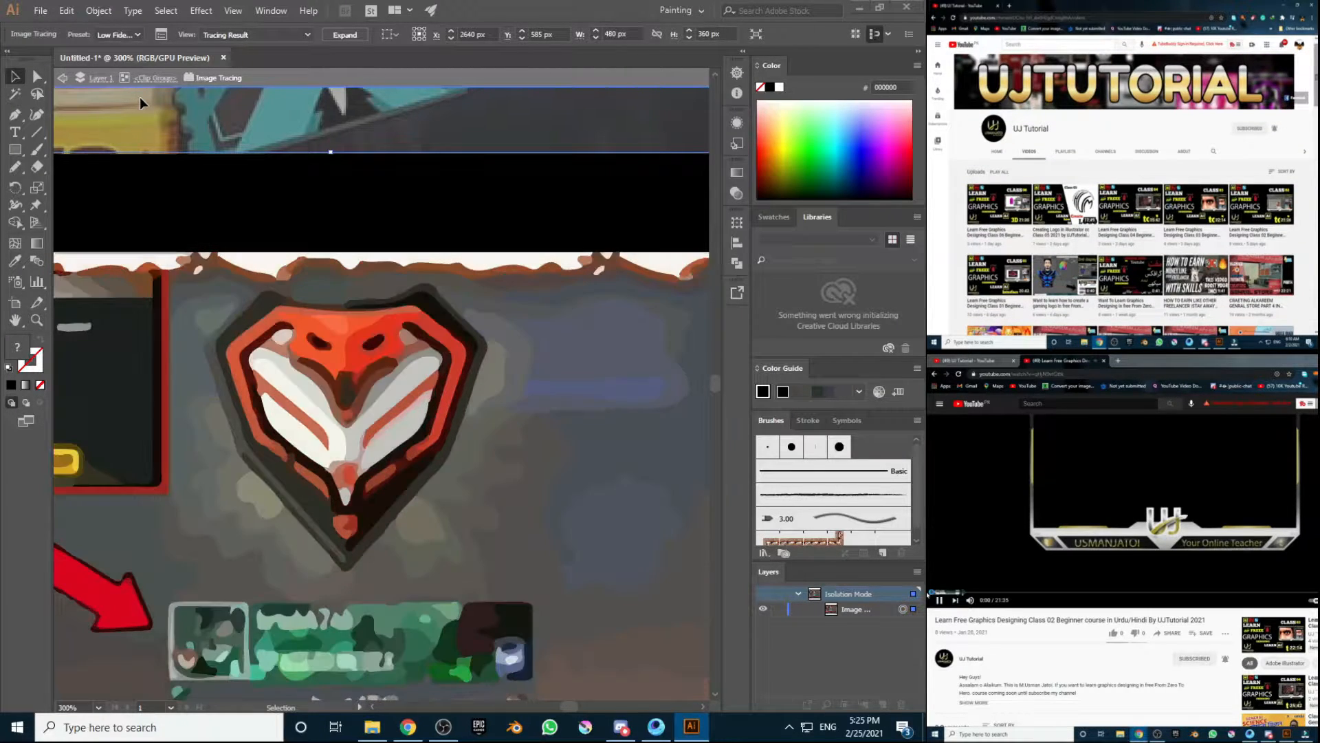
Step: Leave isolation mode, move the traced cobra badge onto the black background and enlarge it
scroll(315, 142, down, 1)
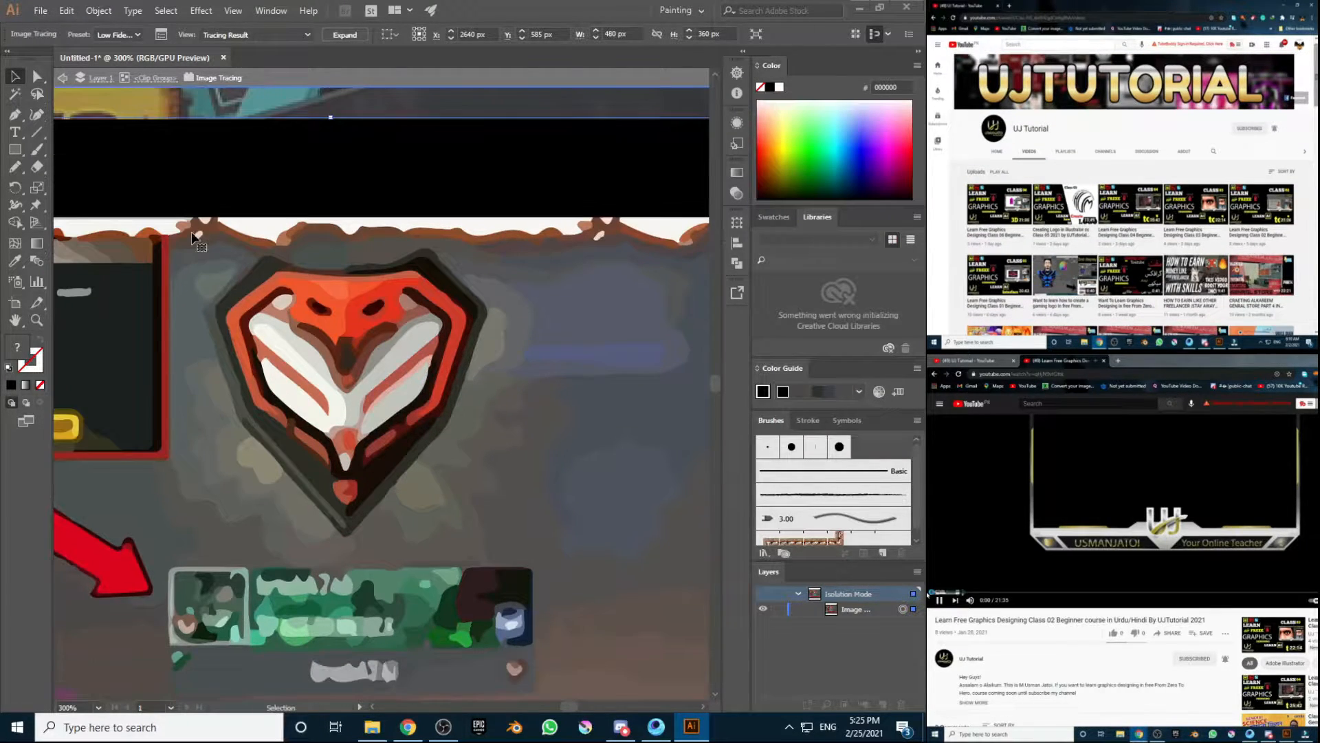
double_click(321, 112)
click(98, 707)
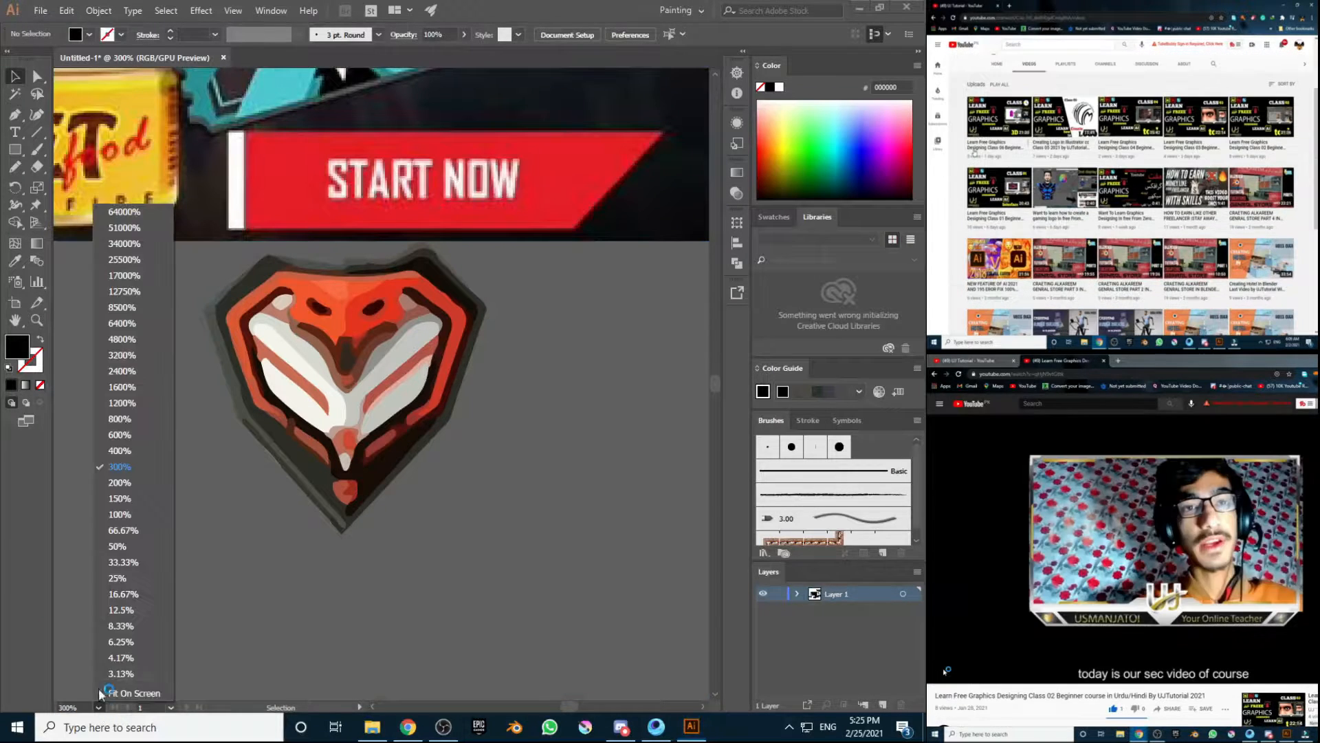
click(116, 533)
drag(369, 378, 285, 494)
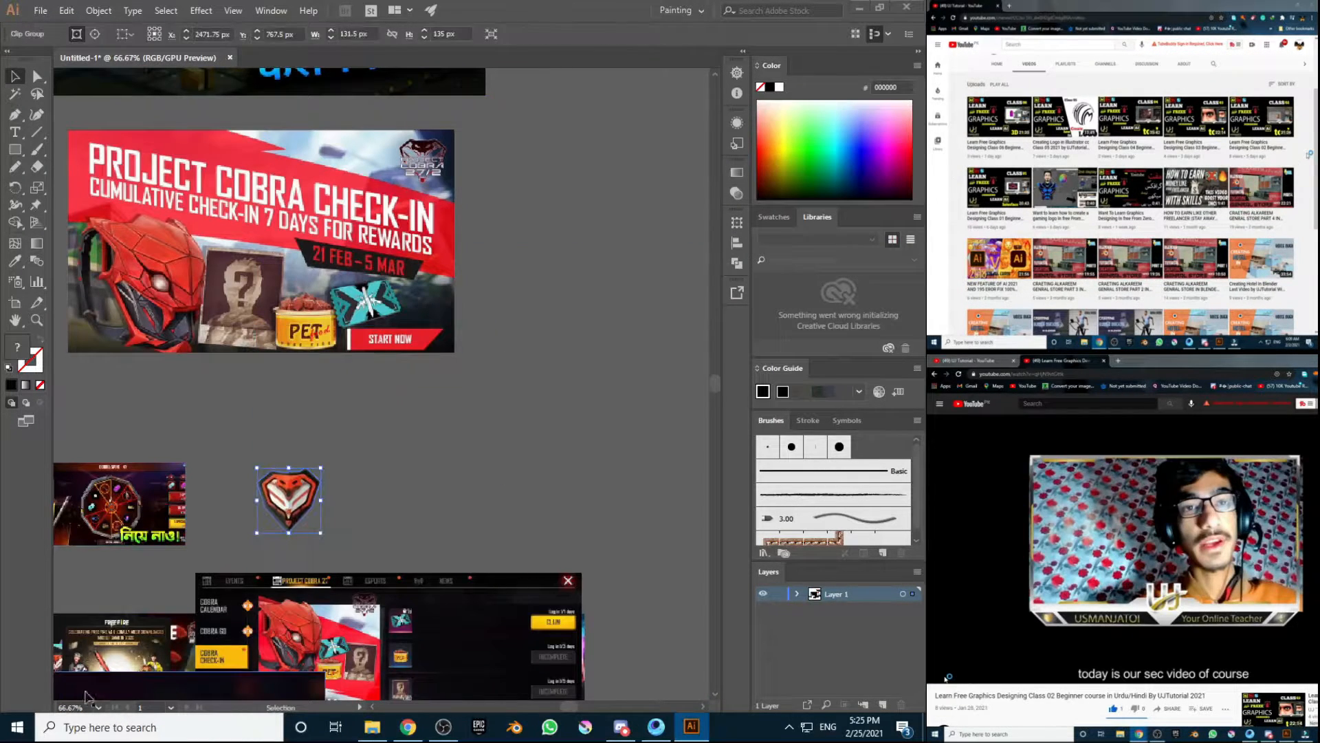
click(98, 707)
click(114, 590)
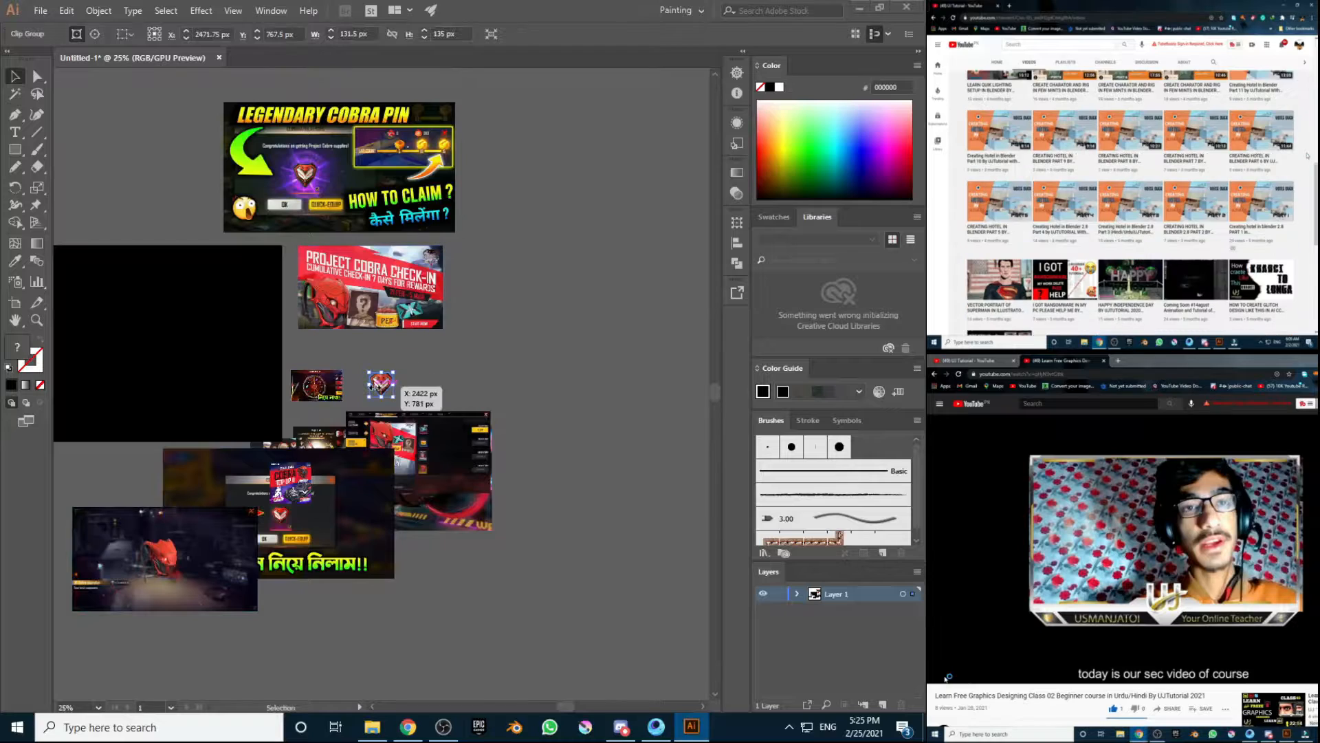
drag(364, 385, 275, 413)
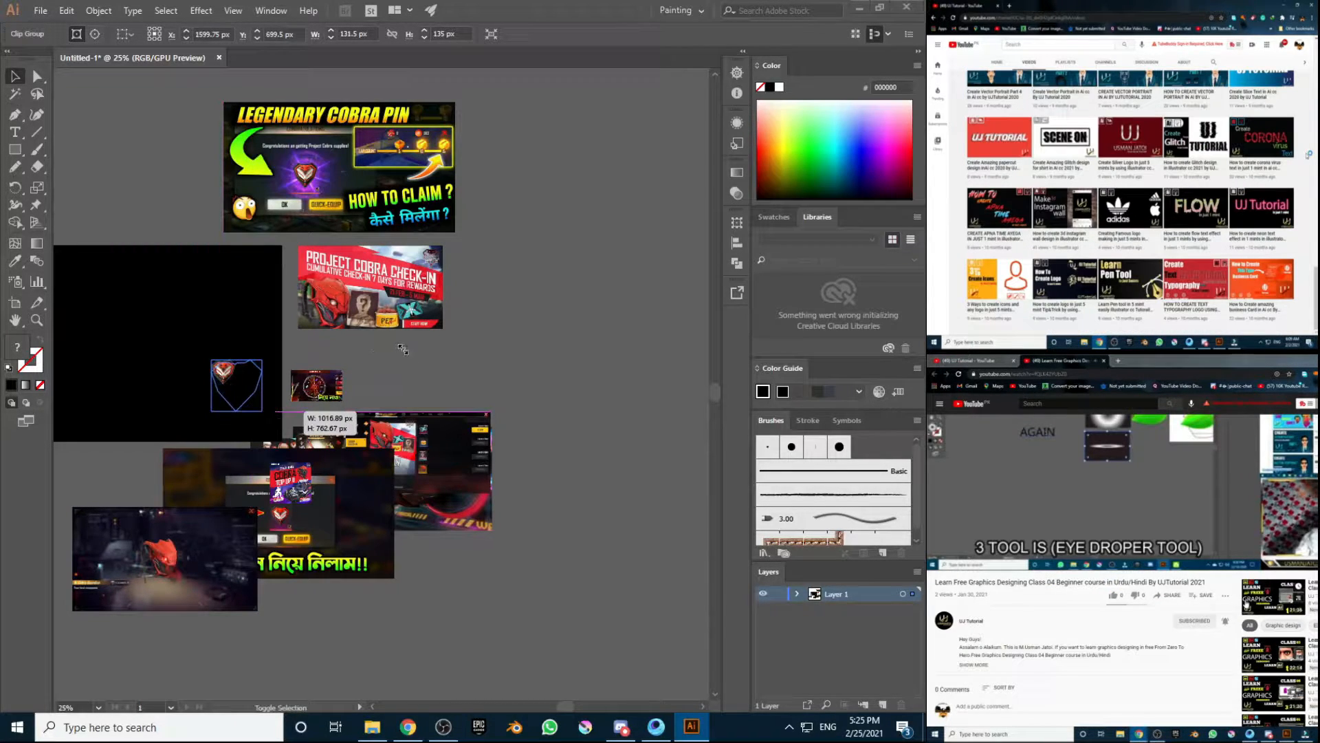
click(78, 372)
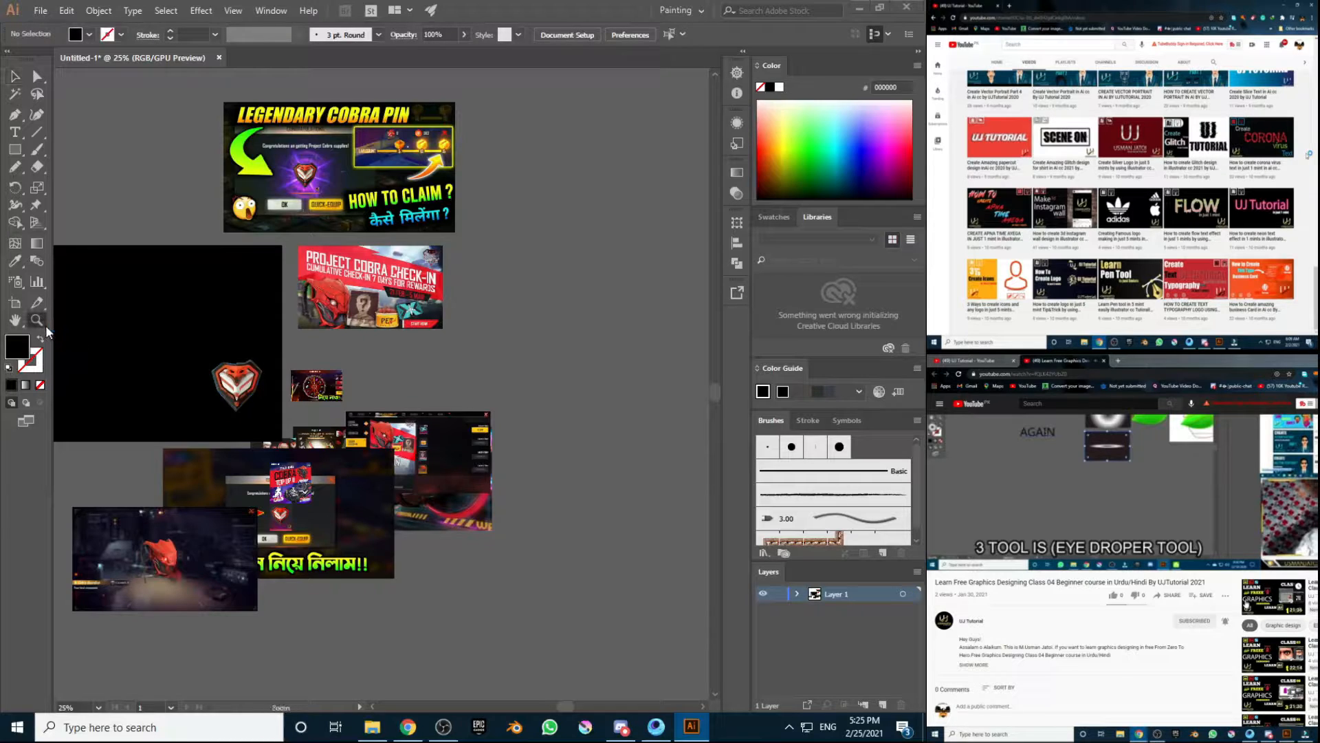
Step: Isolate the image tracing inside the badge's clip group and expand it into paths
click(345, 352)
click(337, 379)
click(302, 415)
click(283, 455)
click(477, 399)
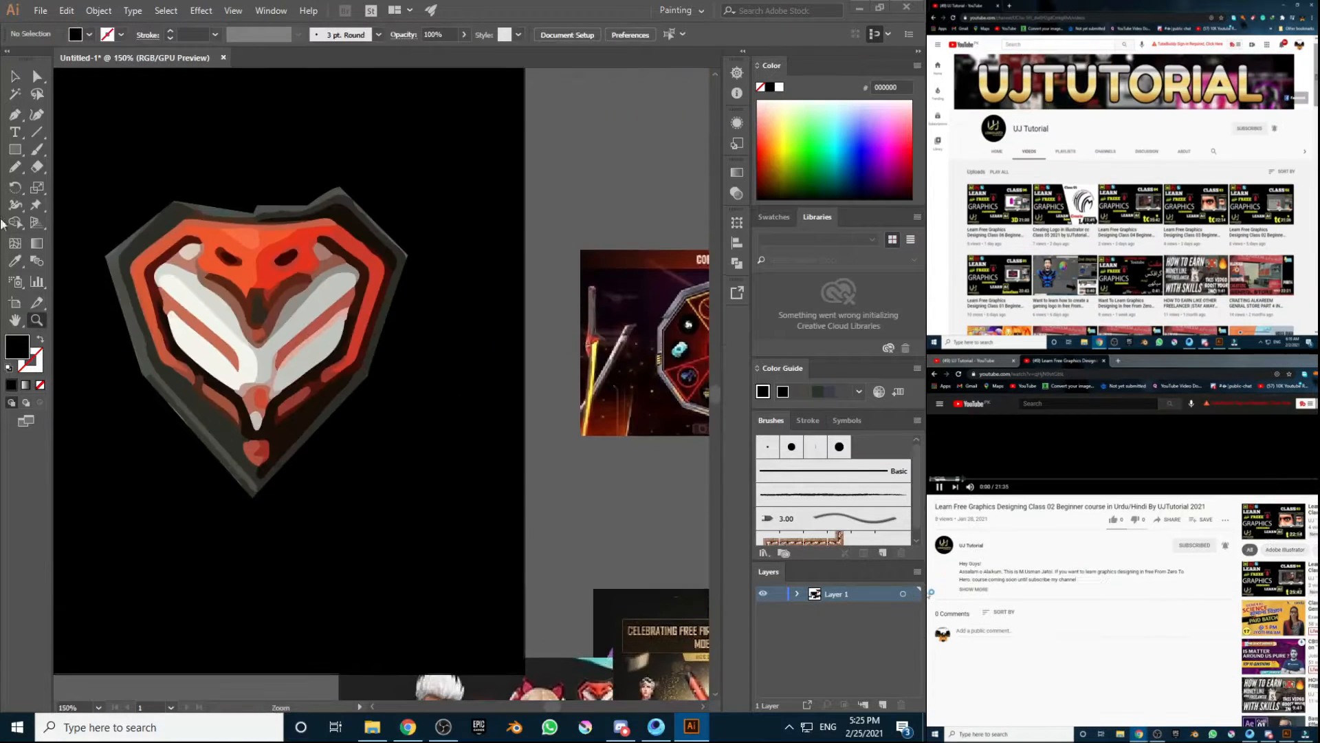
click(15, 75)
click(262, 253)
double_click(261, 253)
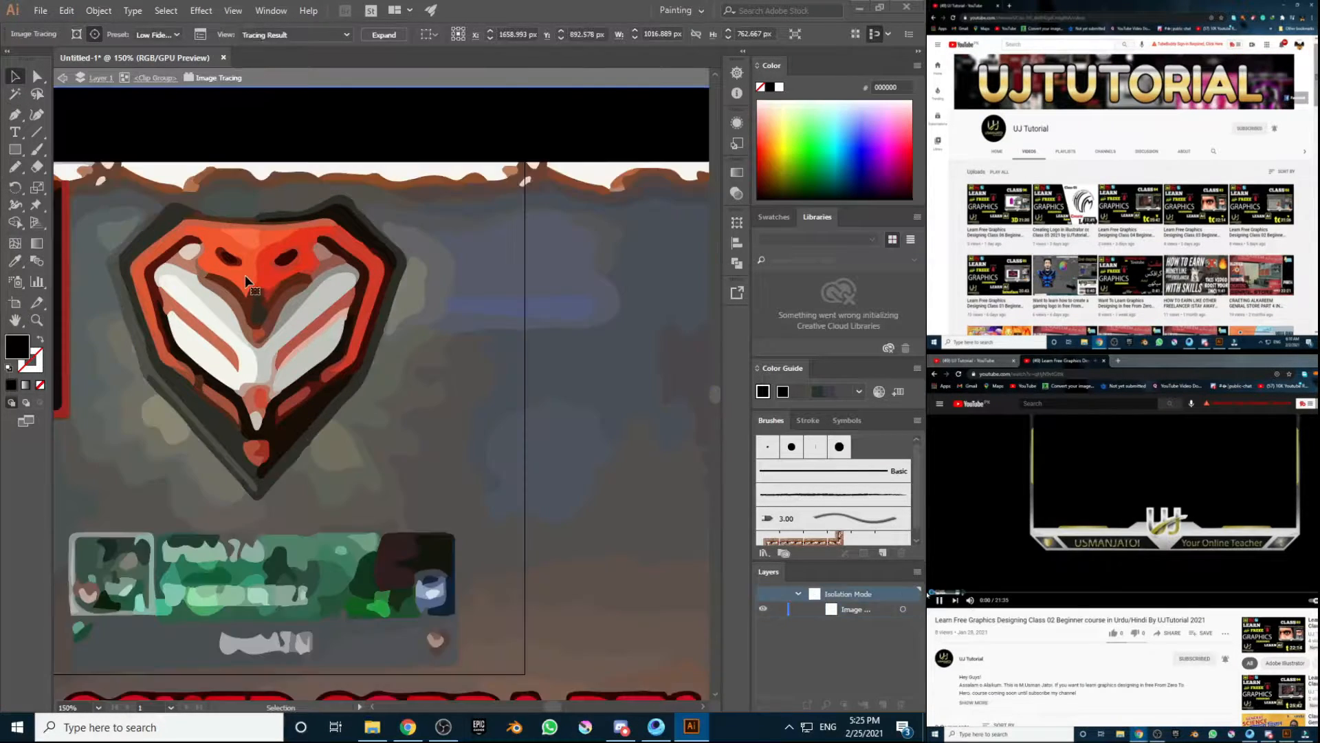
click(99, 707)
click(104, 555)
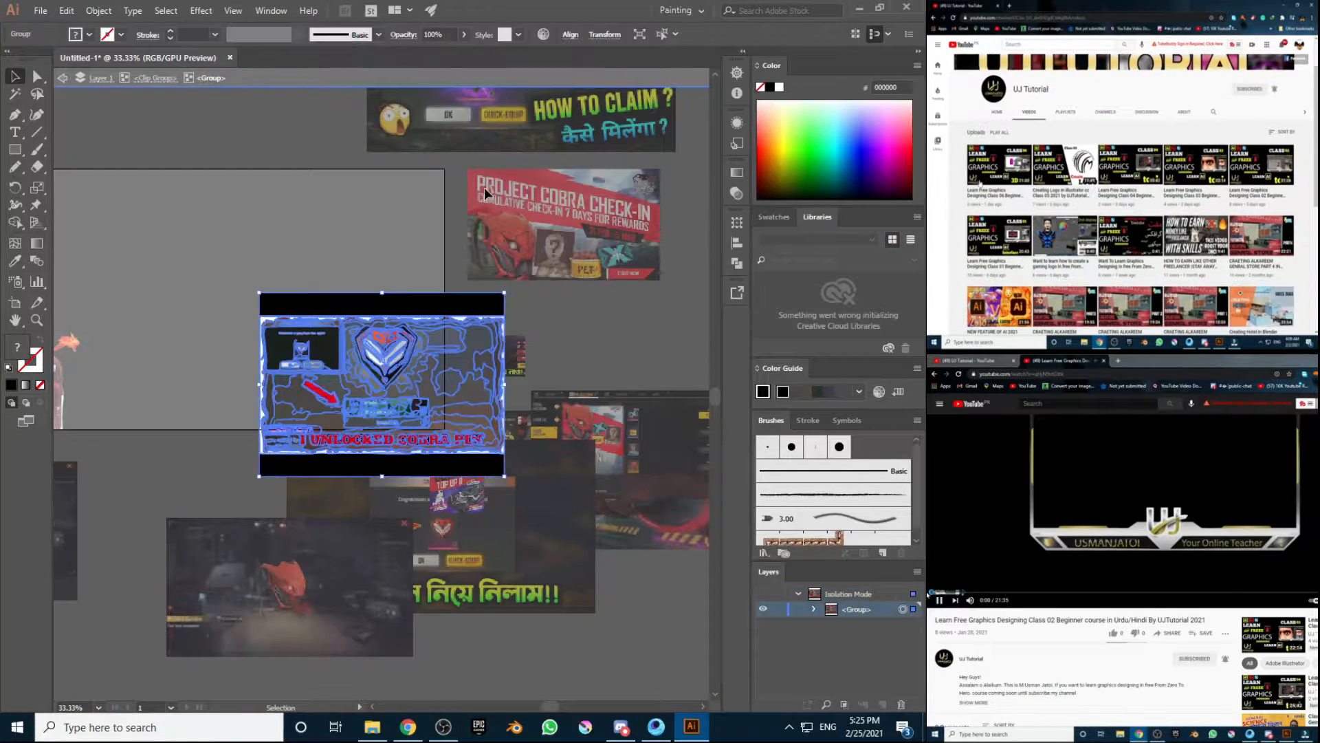
Step: Delete the expanded background shapes below the badge and the traced panel shapes beside it
drag(508, 496, 171, 392)
key(Delete)
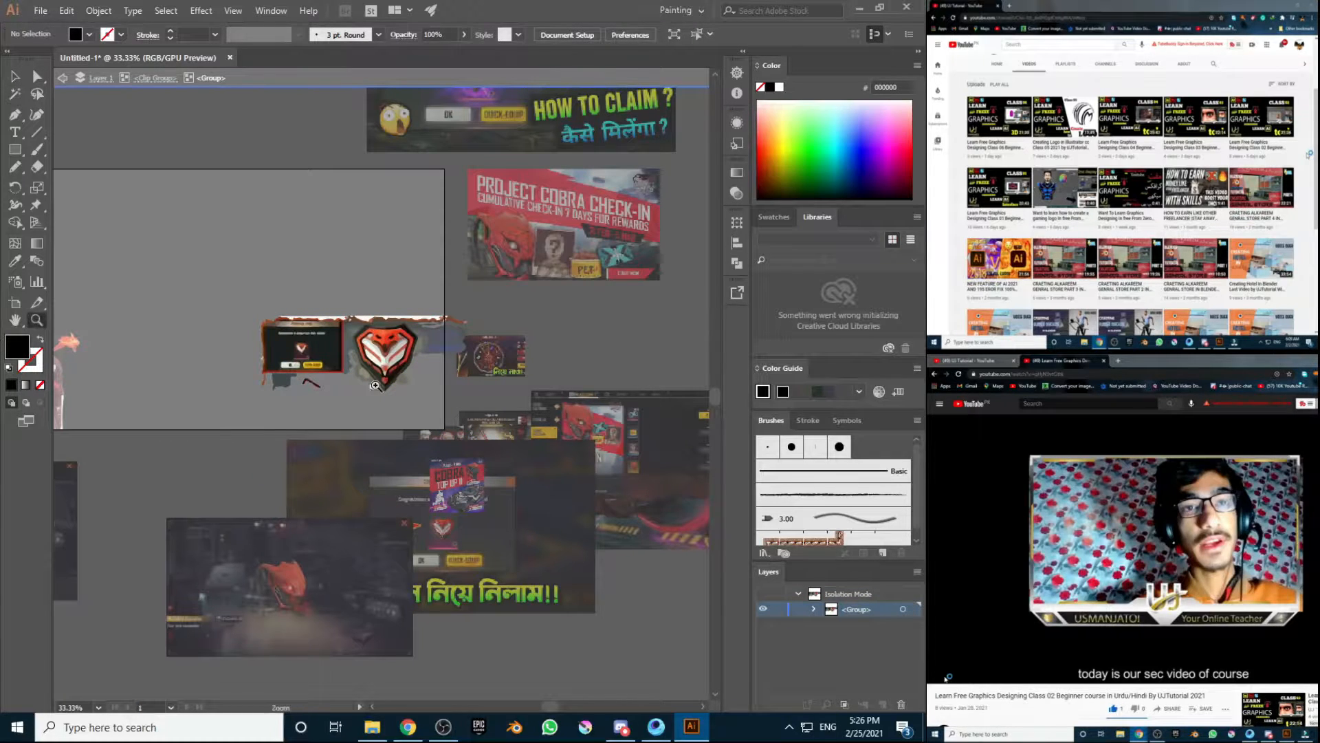
click(371, 384)
click(348, 387)
click(310, 390)
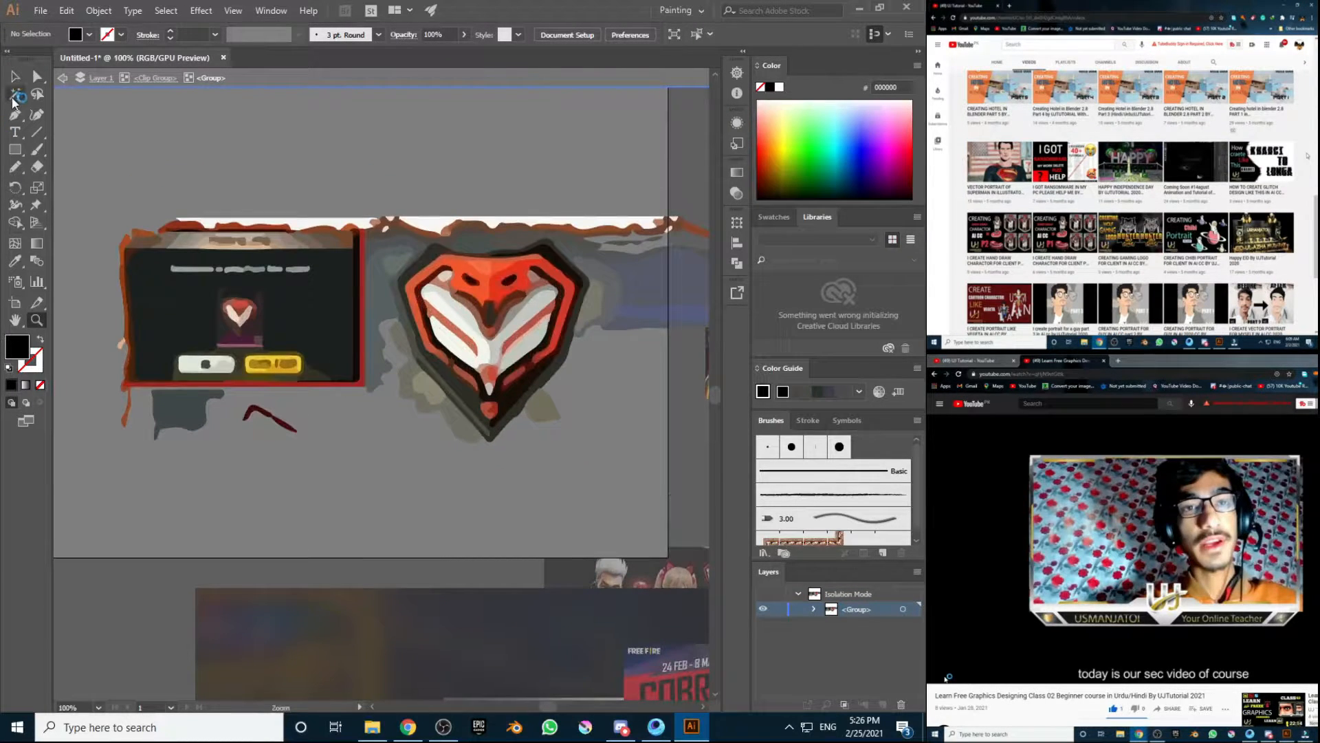
drag(356, 475, 382, 514)
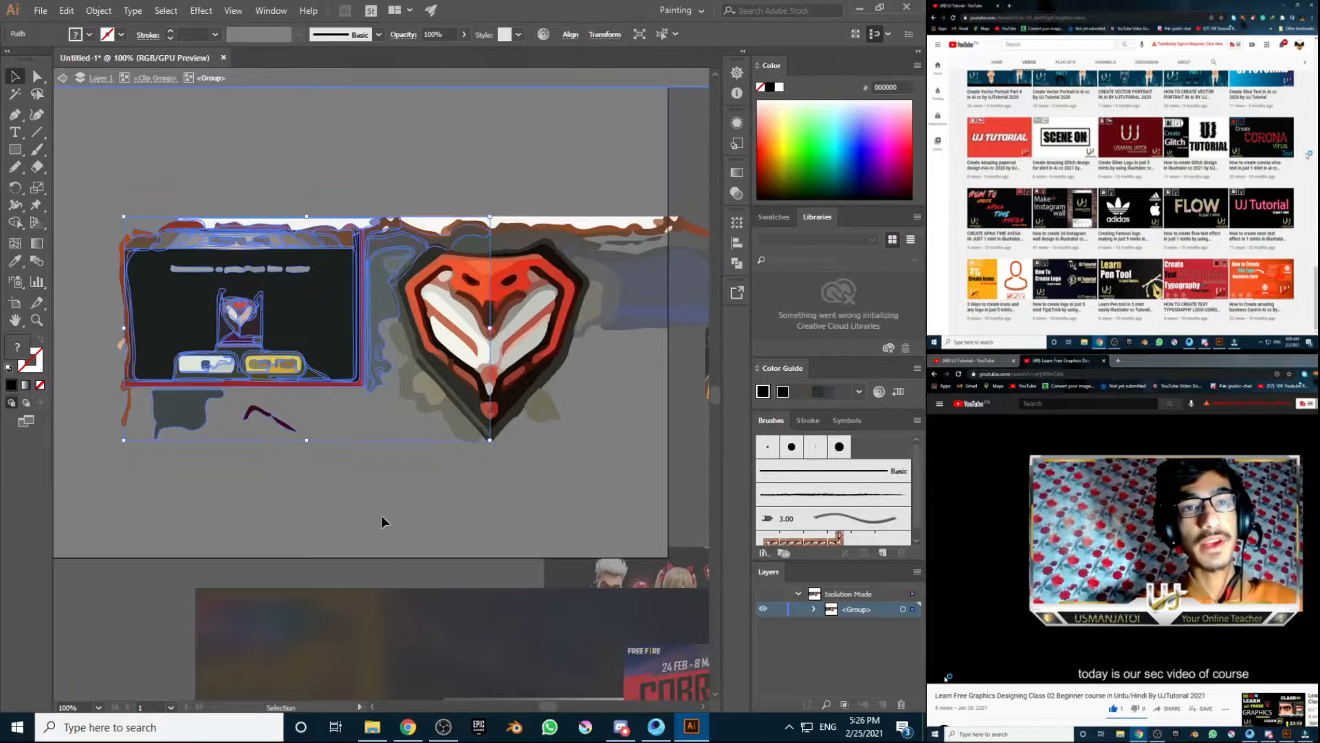
key(Delete)
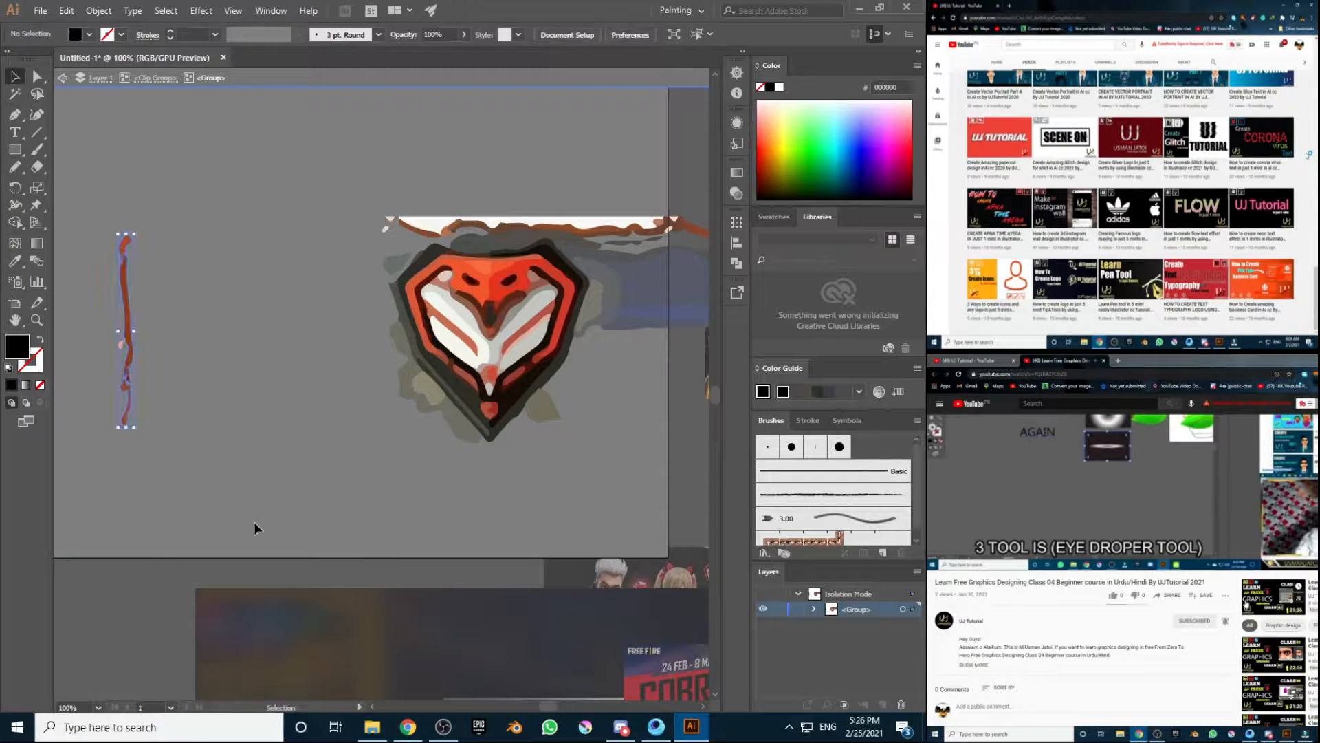
click(254, 480)
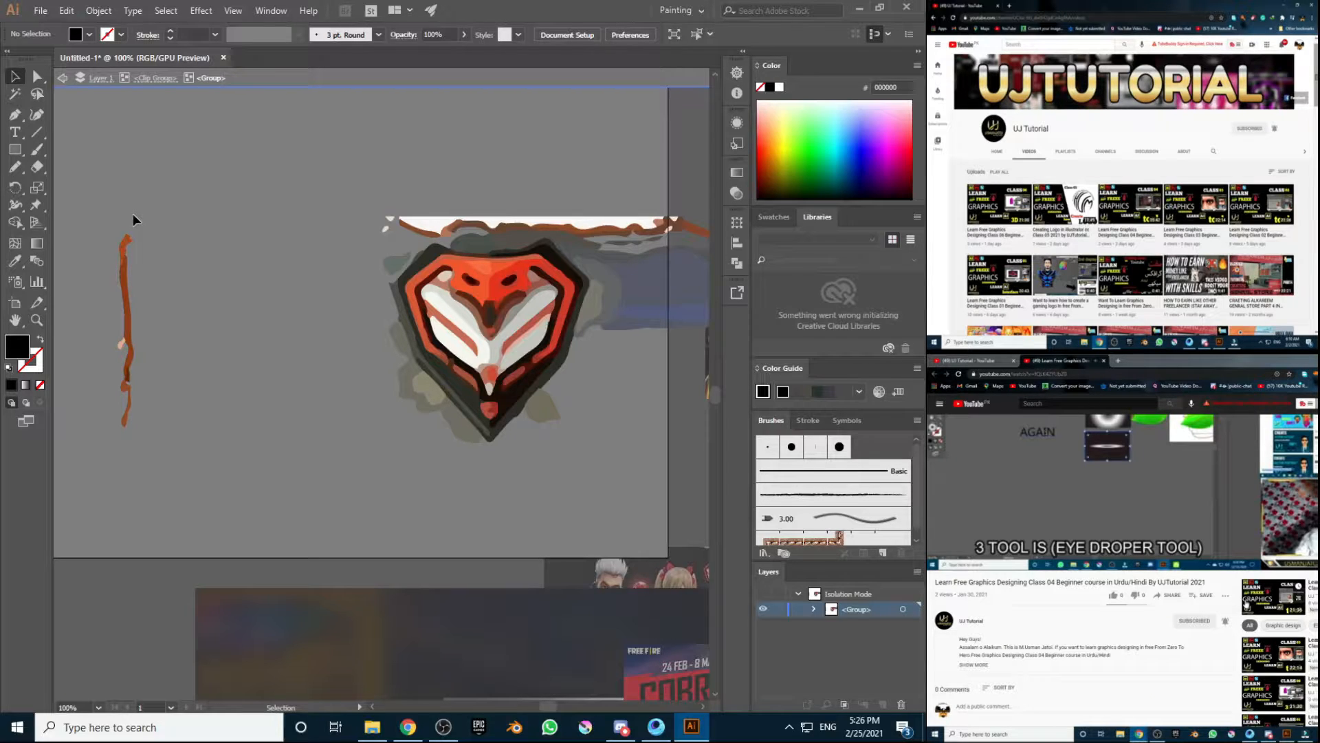
Step: Undo the background deletions, the expansion and the badge enlargement, returning to the unexpanded image tracing in isolation
key(ctrl+z)
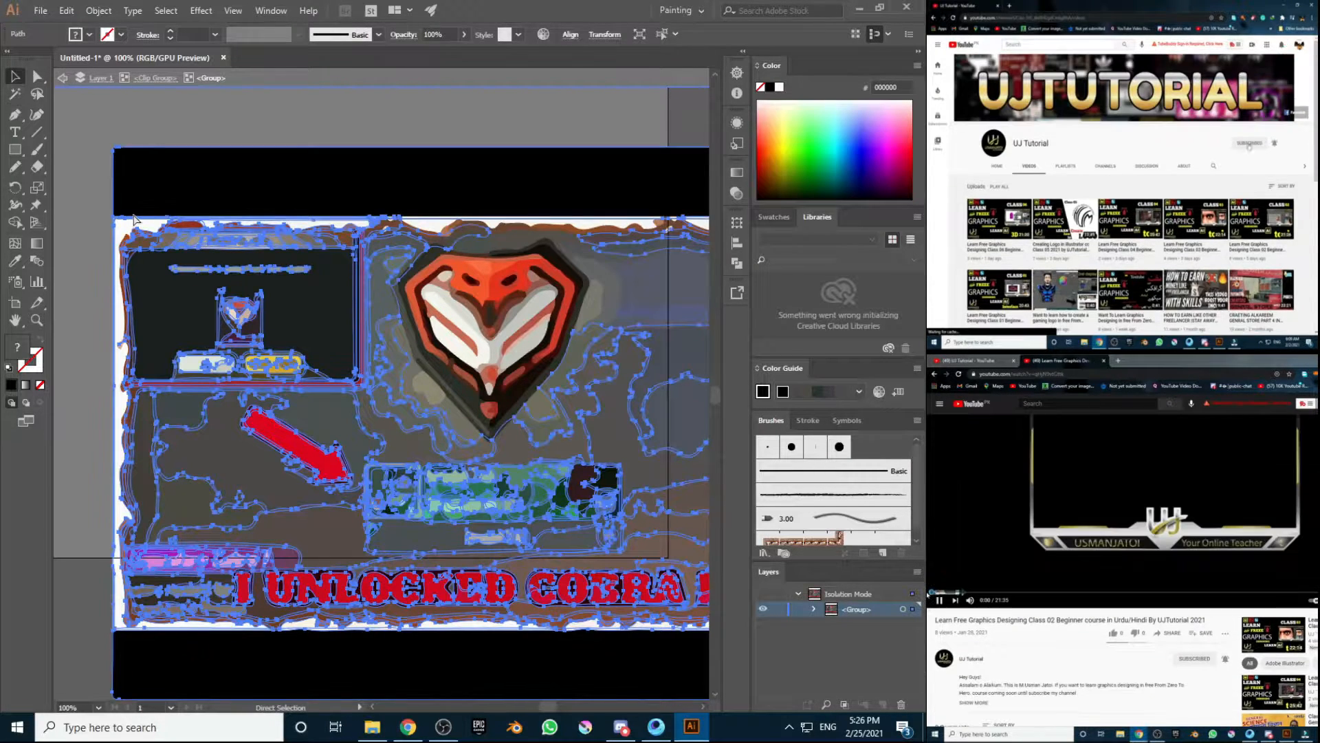
key(ctrl+z)
key(ctrl+z)
key(ctrl+z)
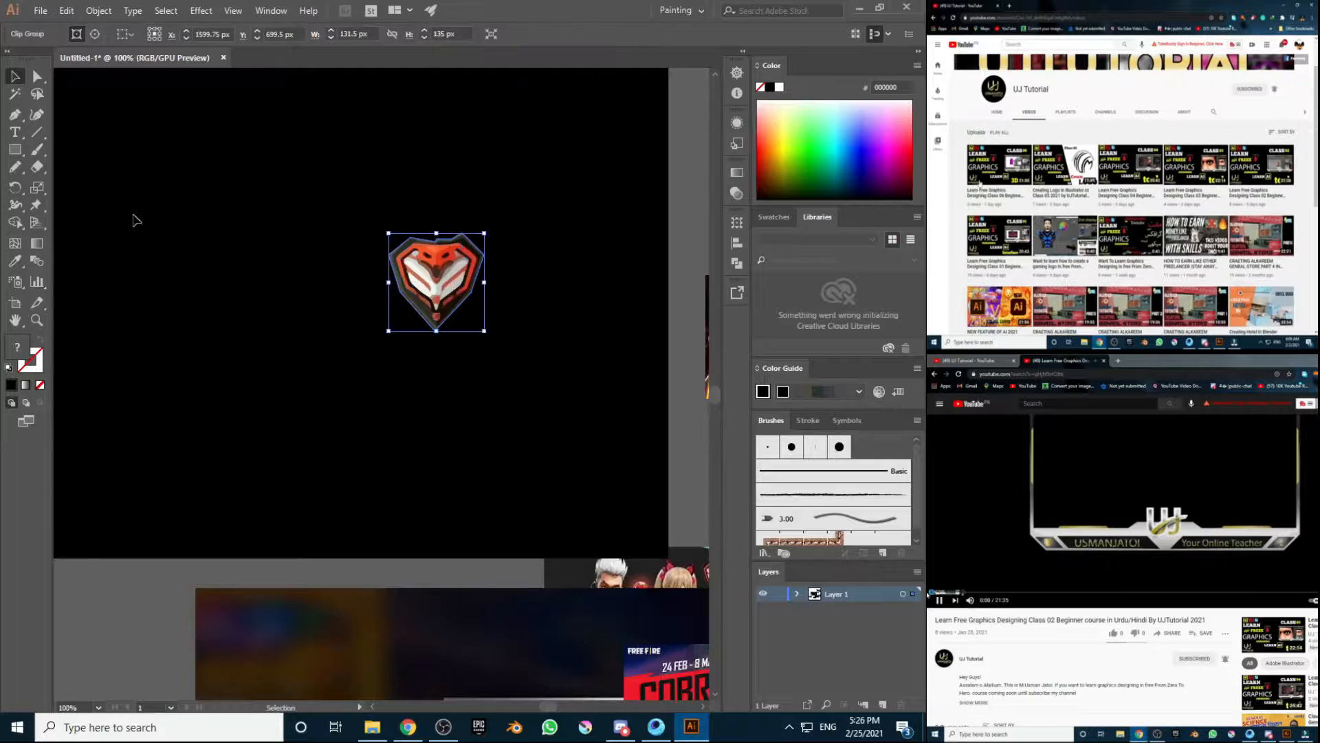
key(ctrl+shift+z)
key(ctrl+shift+z)
key(ctrl+shift+z)
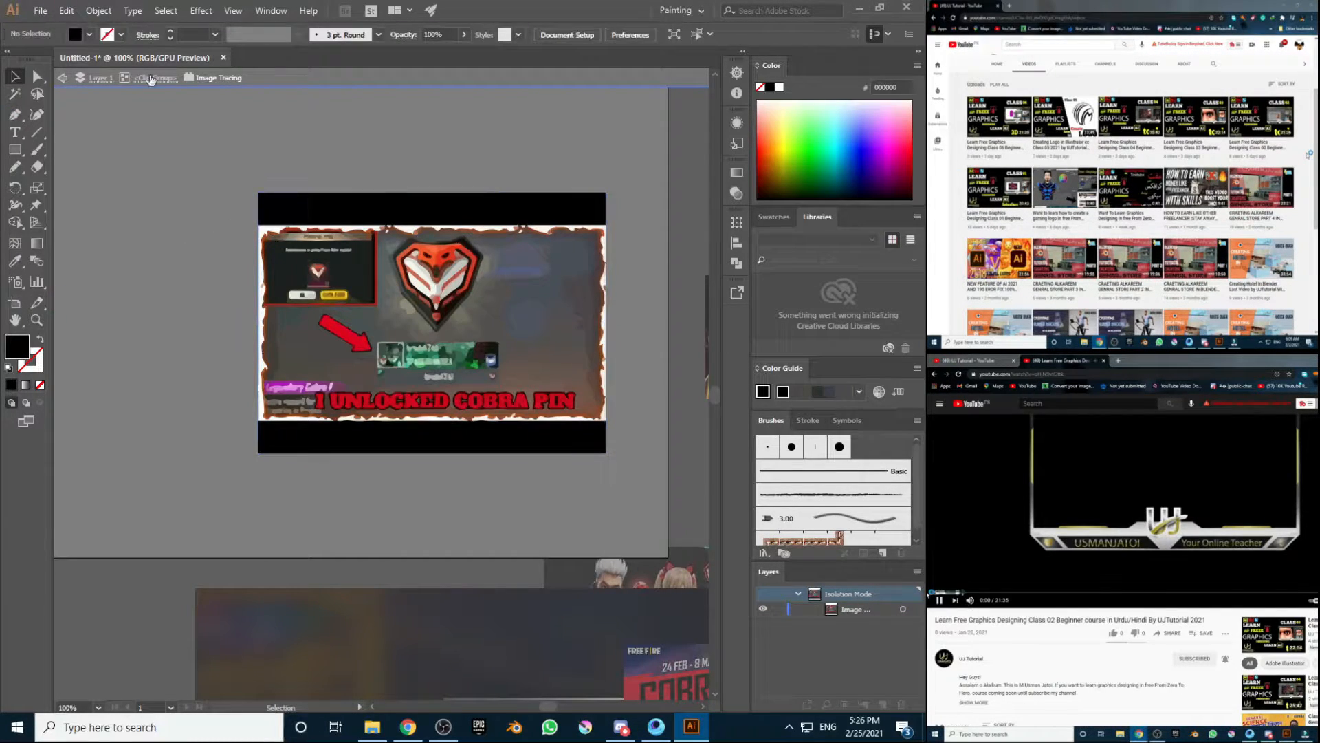
Step: Copy the image tracing, reopen the badge's clip group and expand the tracing into paths
key(ctrl+a)
click(66, 11)
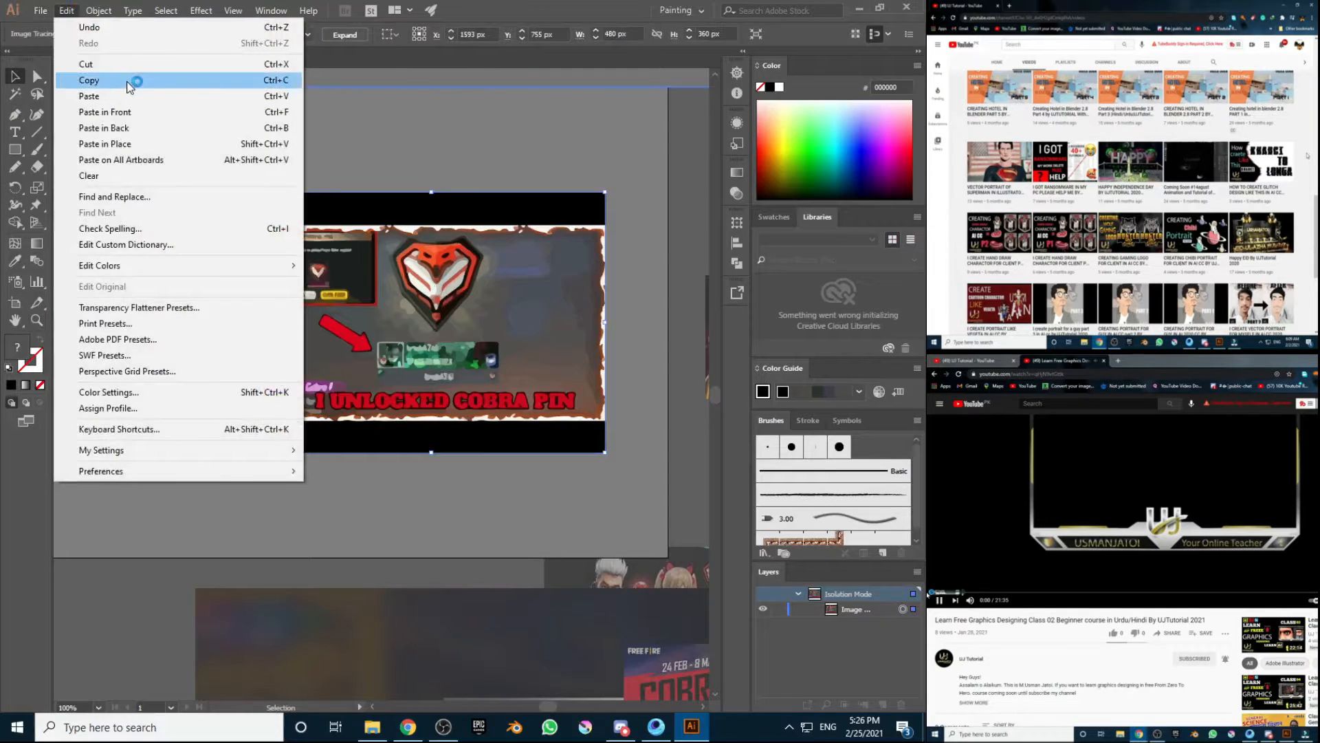
click(129, 82)
double_click(230, 190)
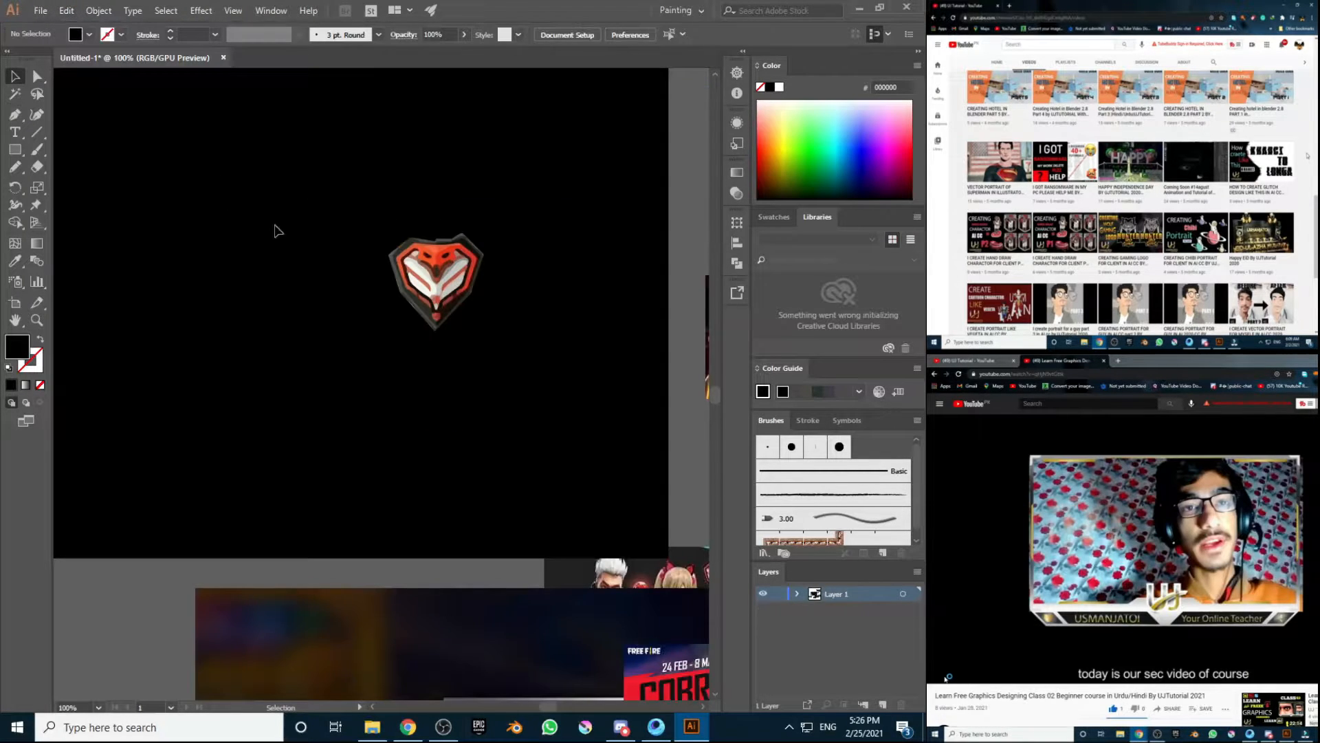
double_click(400, 273)
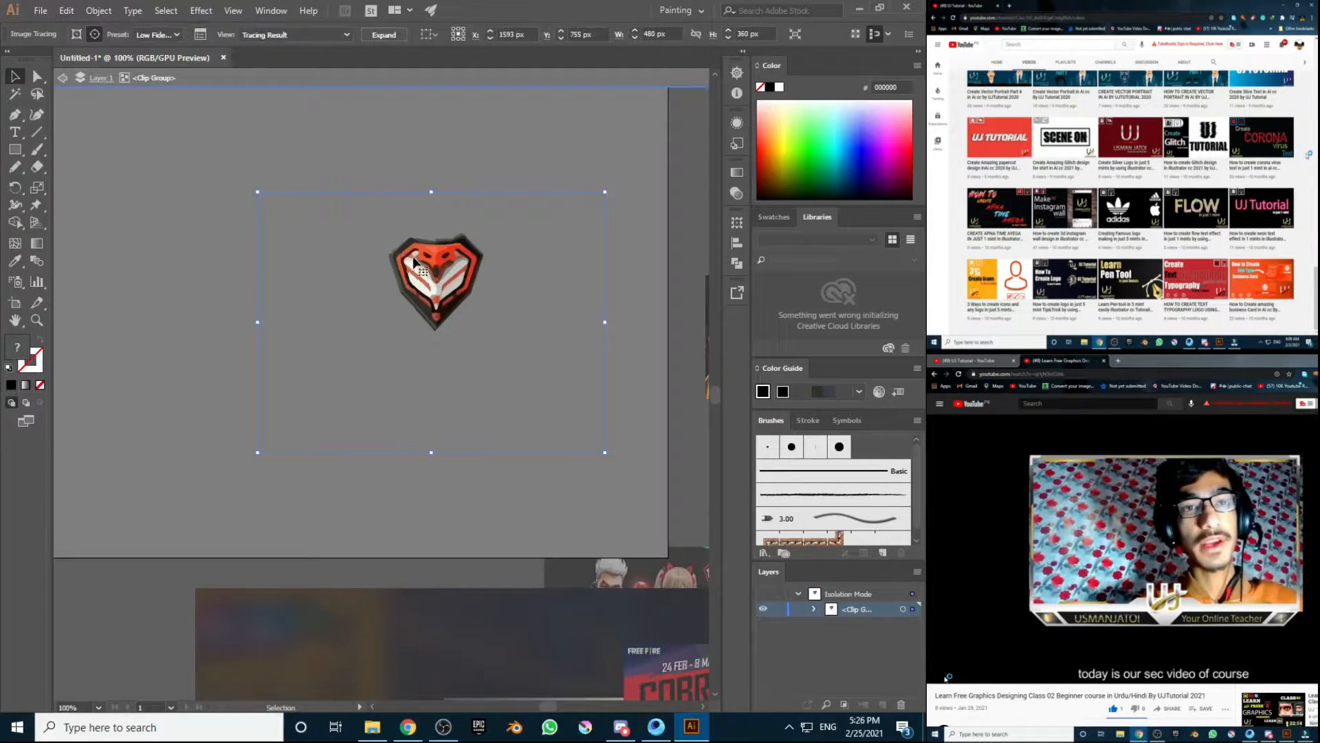
click(384, 34)
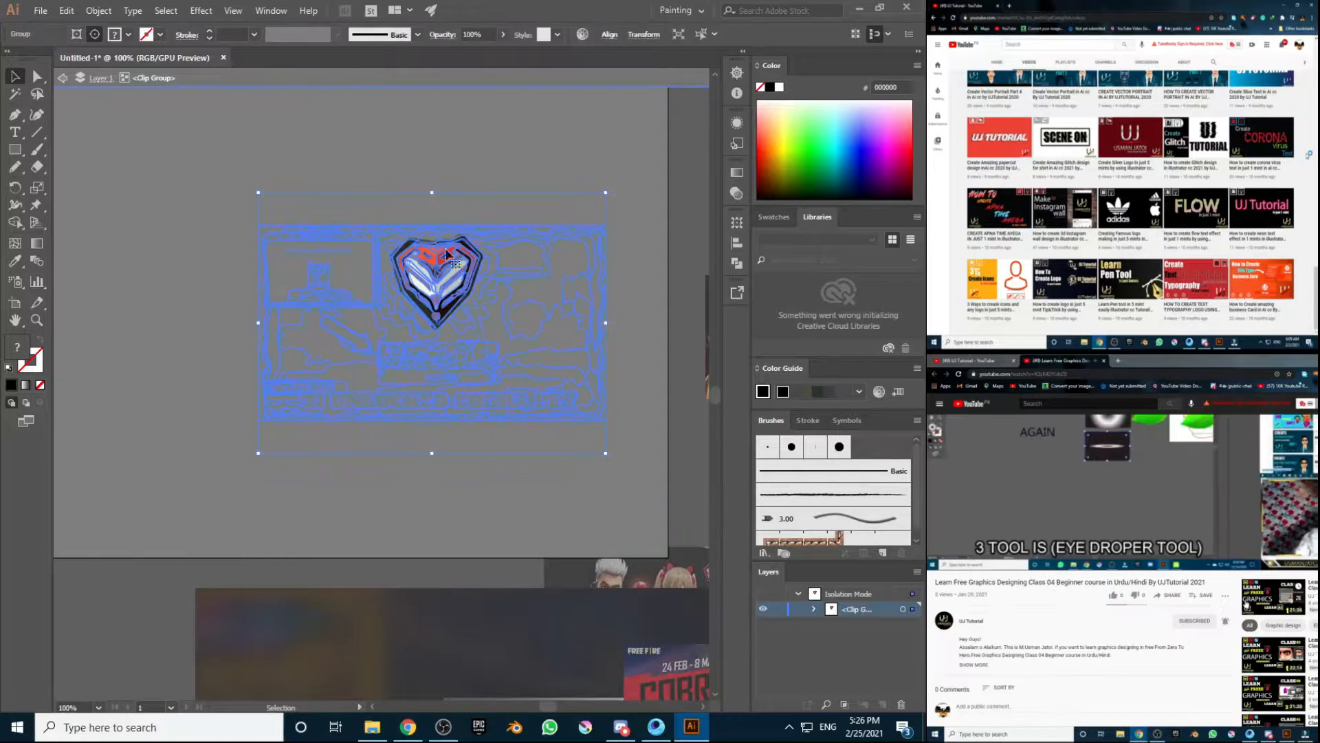
Step: Isolate the expanded badge tracing and delete the large background shapes on all sides of the badge
double_click(438, 275)
drag(285, 195, 365, 377)
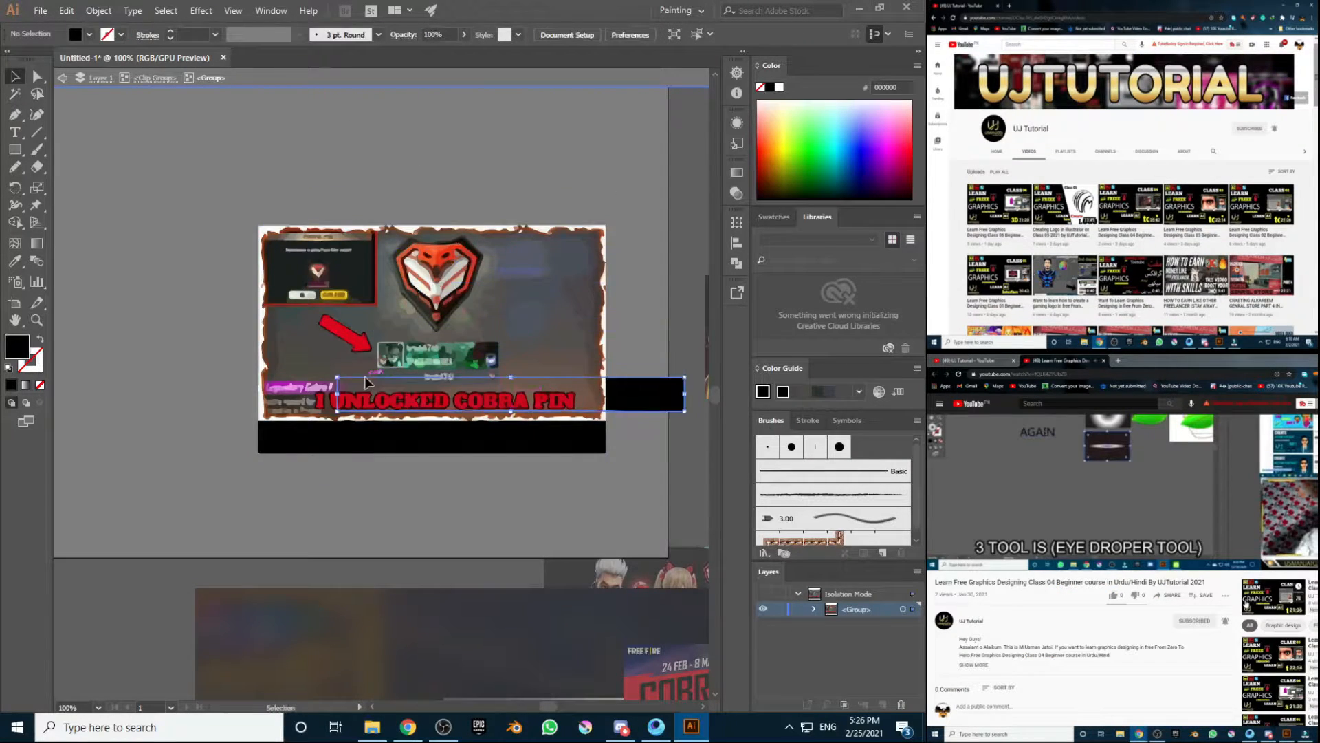
key(Delete)
drag(224, 162, 383, 485)
key(Delete)
drag(636, 461, 308, 345)
key(Delete)
scroll(510, 216, up, 3)
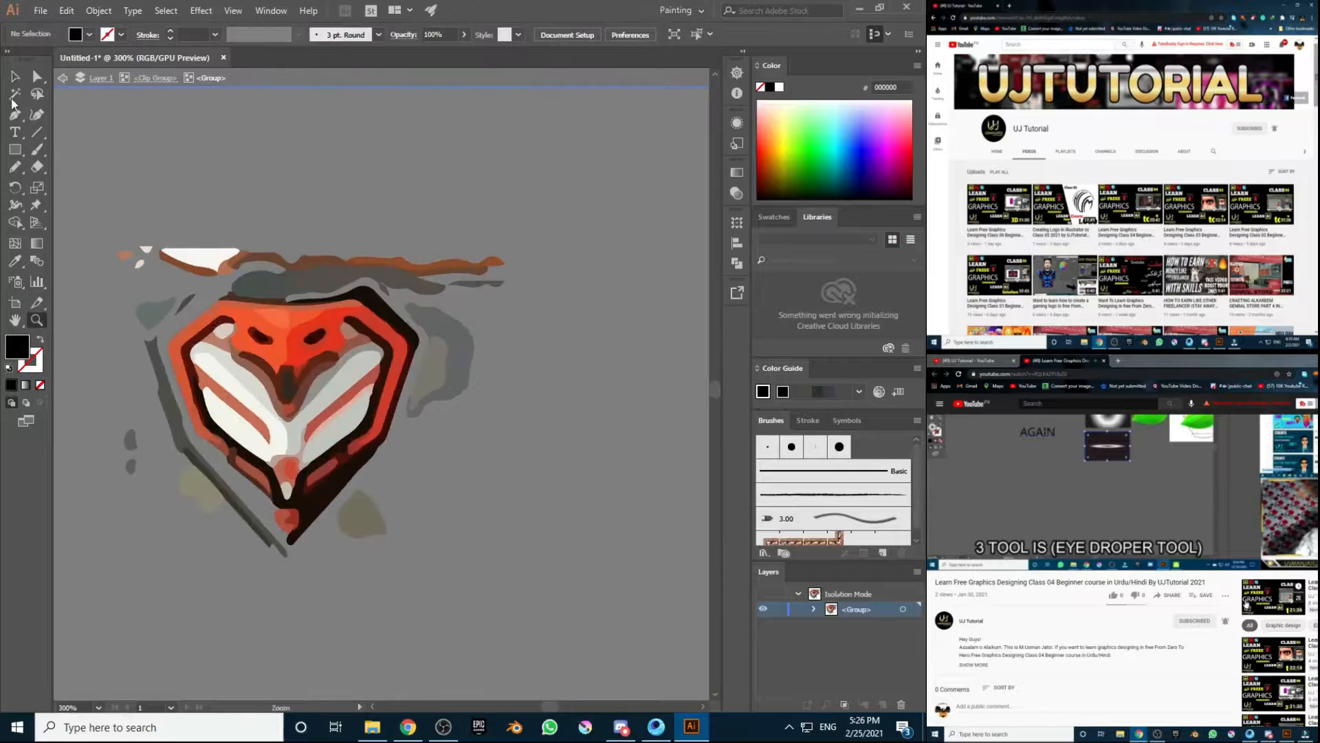
Step: Delete the leftover brown, white and grey shapes above and beside the badge and leave isolation
click(198, 255)
key(Delete)
click(366, 509)
key(Delete)
click(457, 268)
key(Delete)
double_click(509, 309)
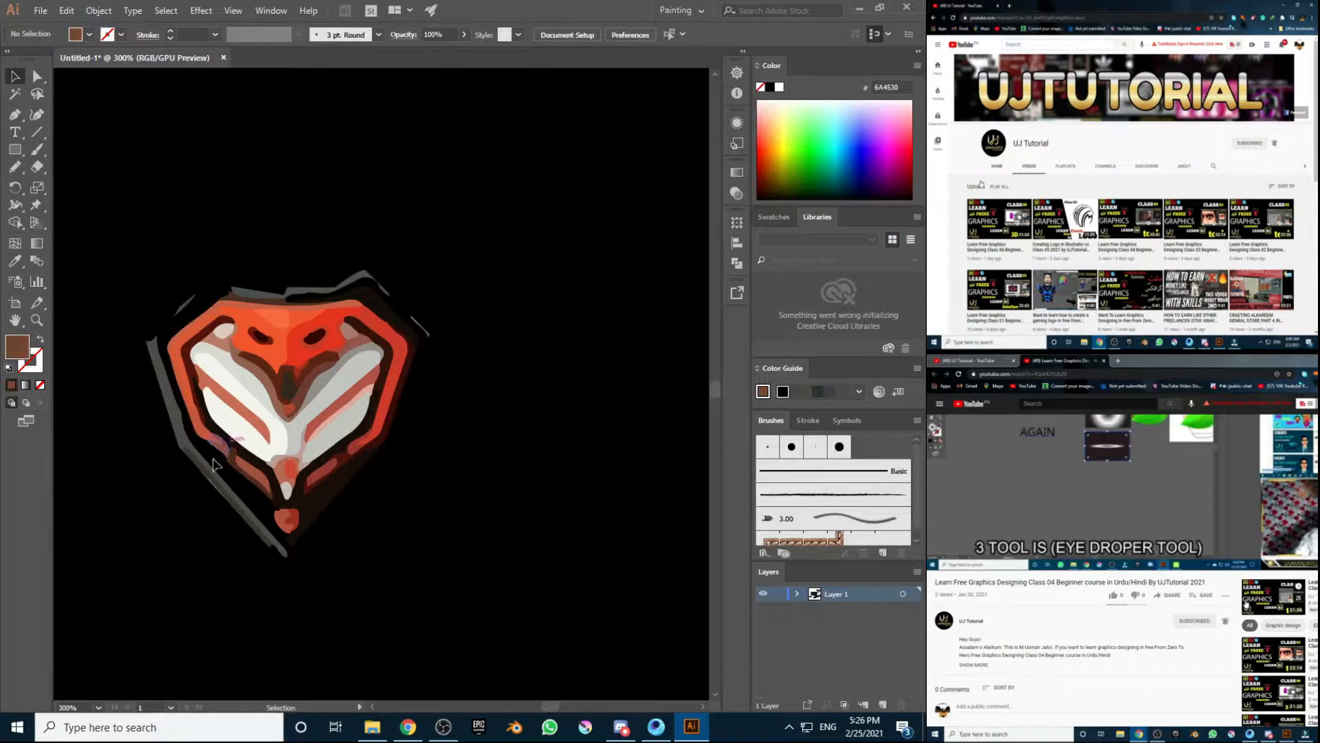
Step: Reopen the badge's group and delete the remaining grey fragments around its upper edge and side
click(431, 333)
double_click(433, 321)
double_click(432, 320)
double_click(425, 330)
double_click(424, 330)
click(444, 358)
key(Delete)
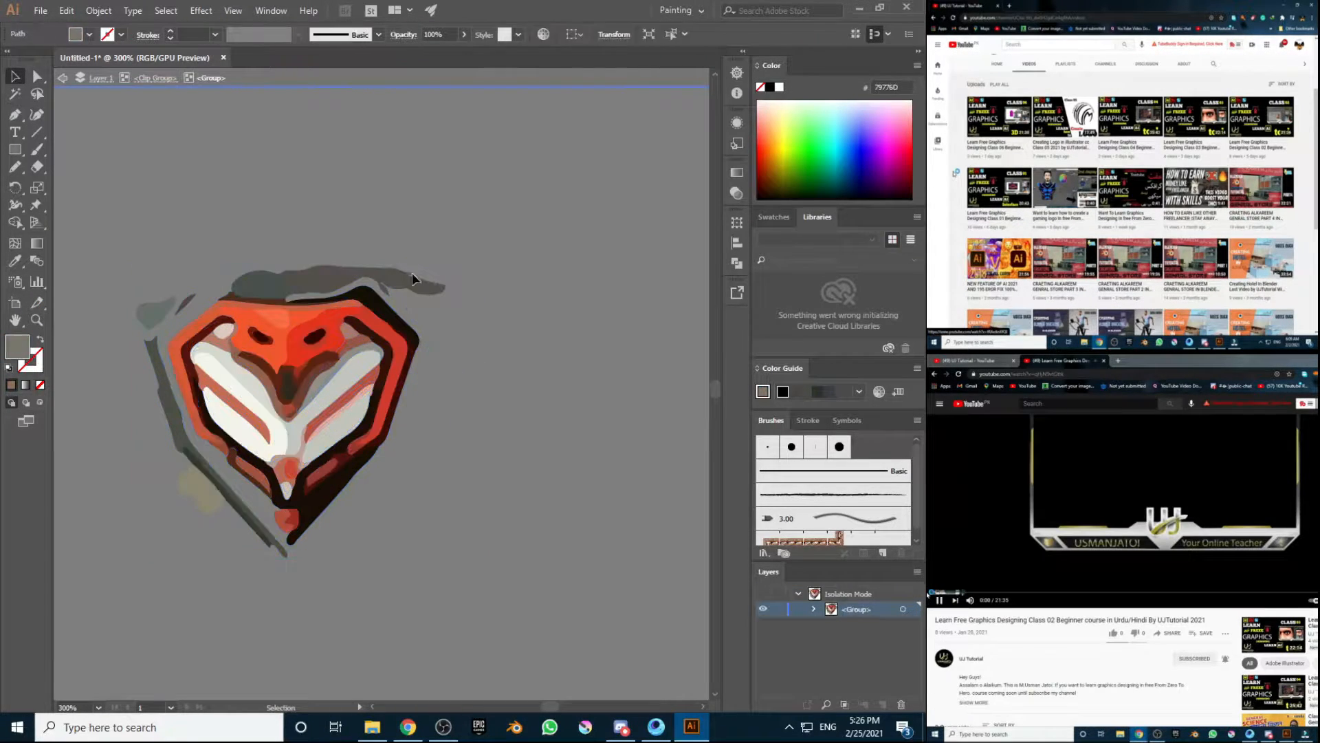
click(412, 274)
key(Delete)
double_click(466, 319)
click(387, 517)
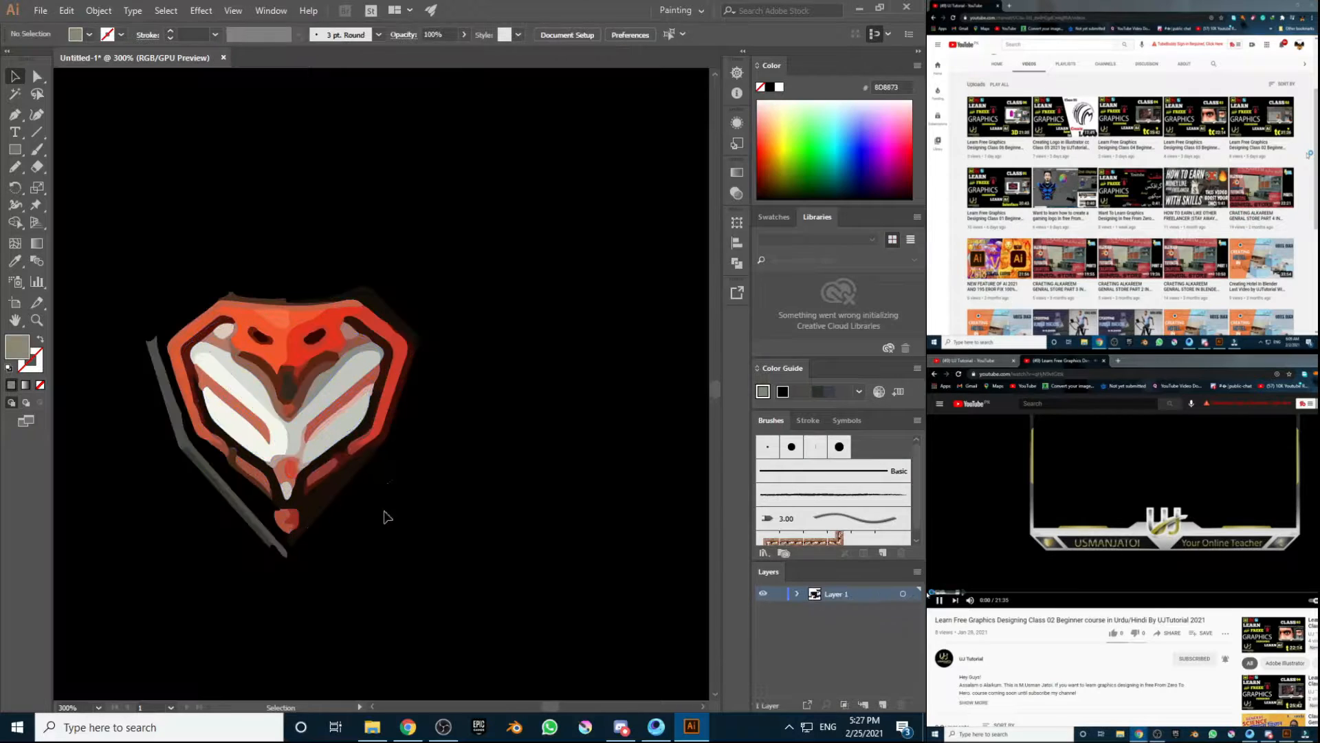
Step: Save the document as an Adobe Illustrator file named freefirecobraevent in the thumbnail folder
click(99, 707)
click(117, 555)
scroll(117, 554, down, 5)
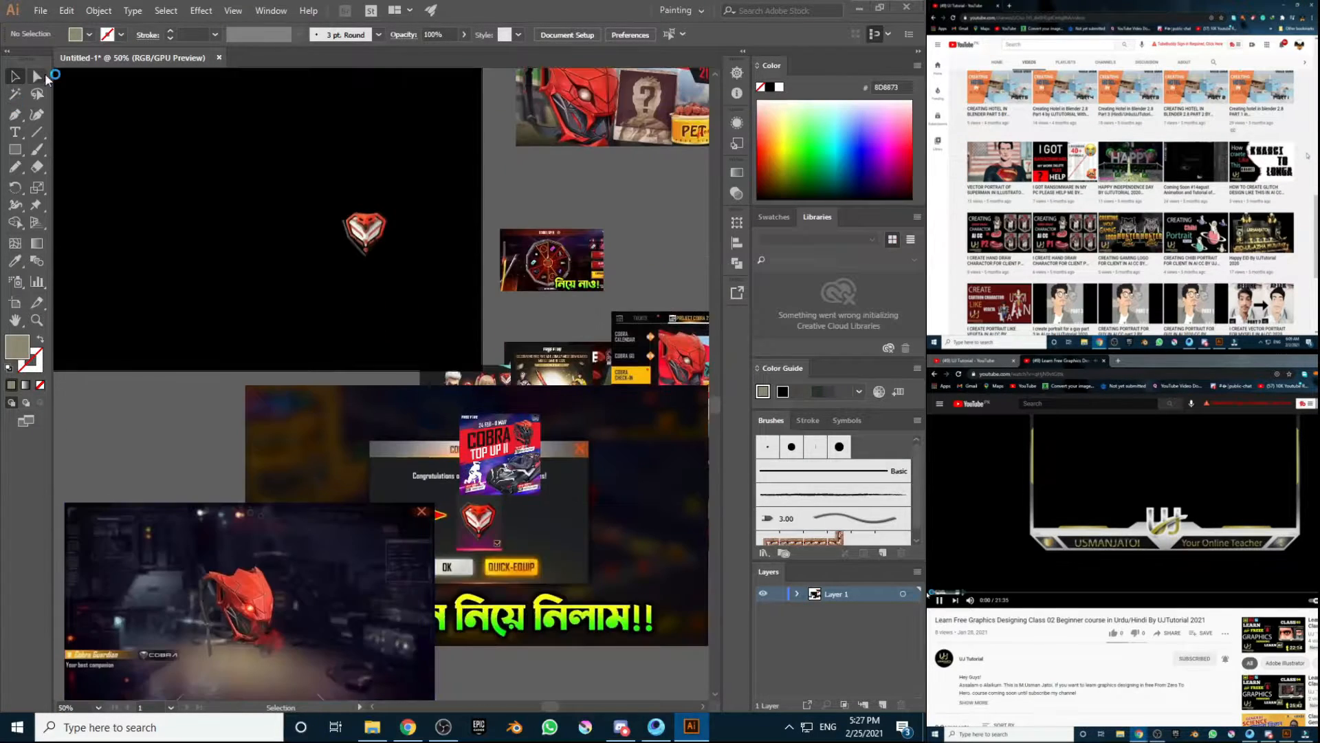
click(42, 10)
click(62, 143)
click(313, 178)
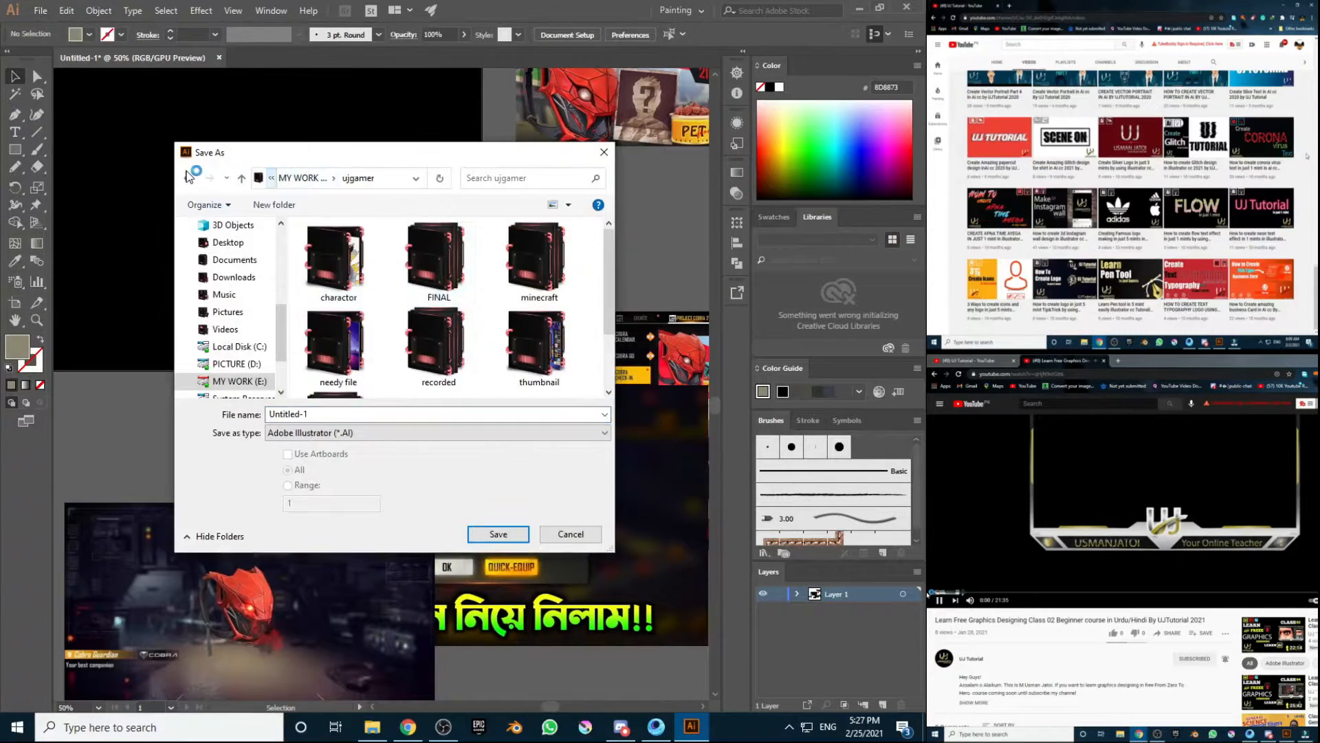
double_click(539, 341)
text(freefire)
key(Down)
key(Return)
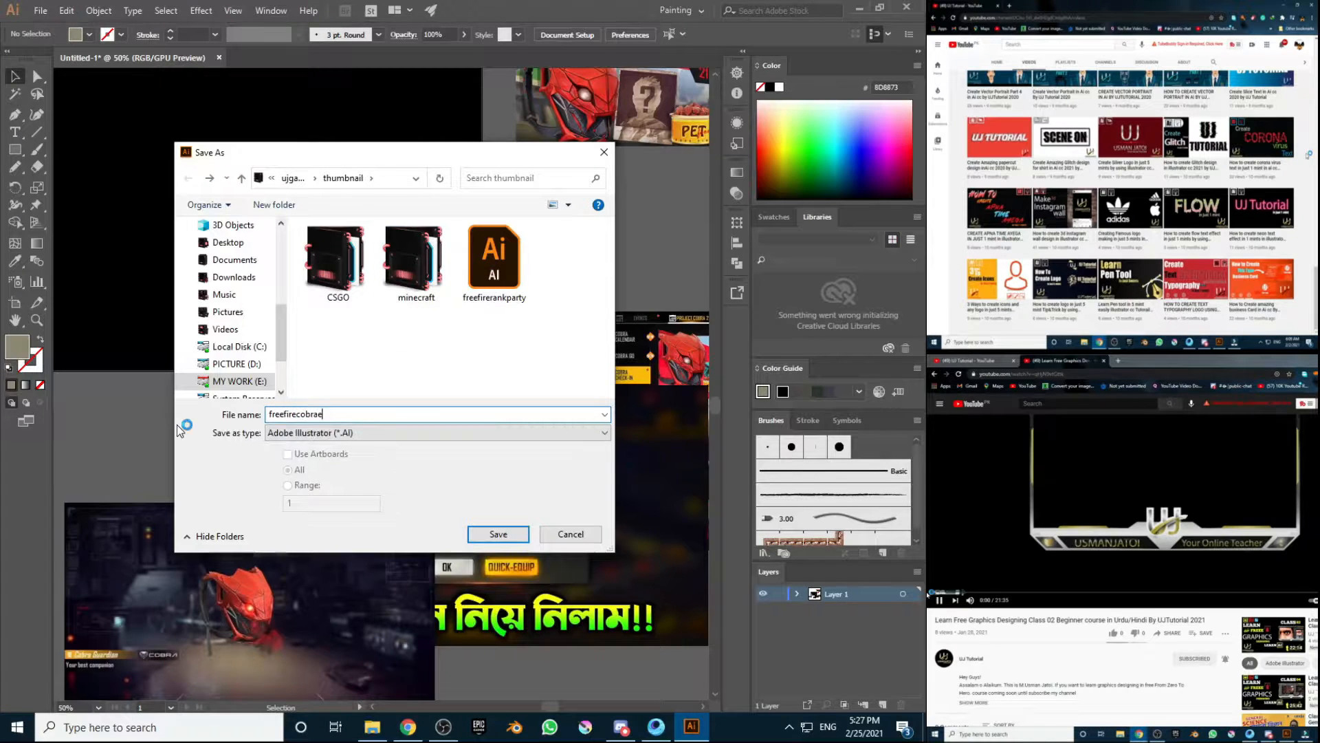
key(Return)
key(Return)
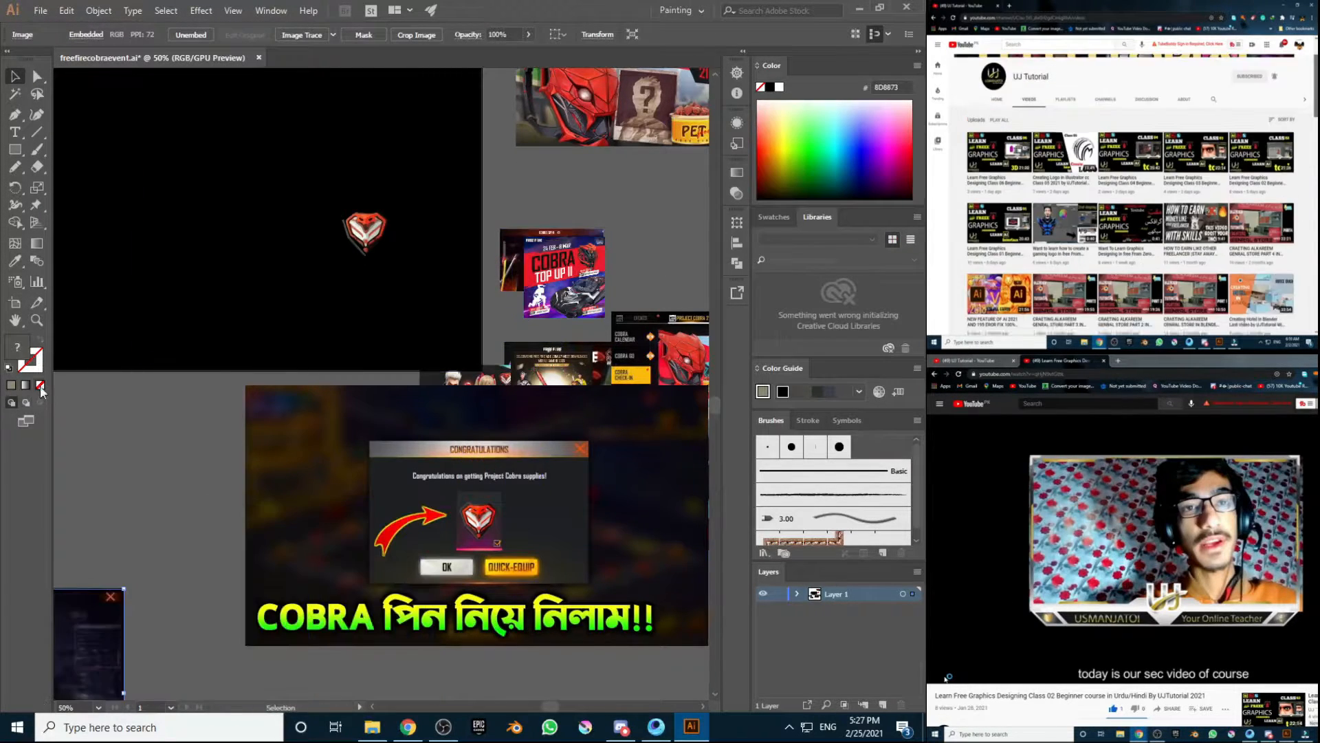
Step: Draw a rectangle around the Congratulations dialog and clip the Cobra pin image to it
click(329, 488)
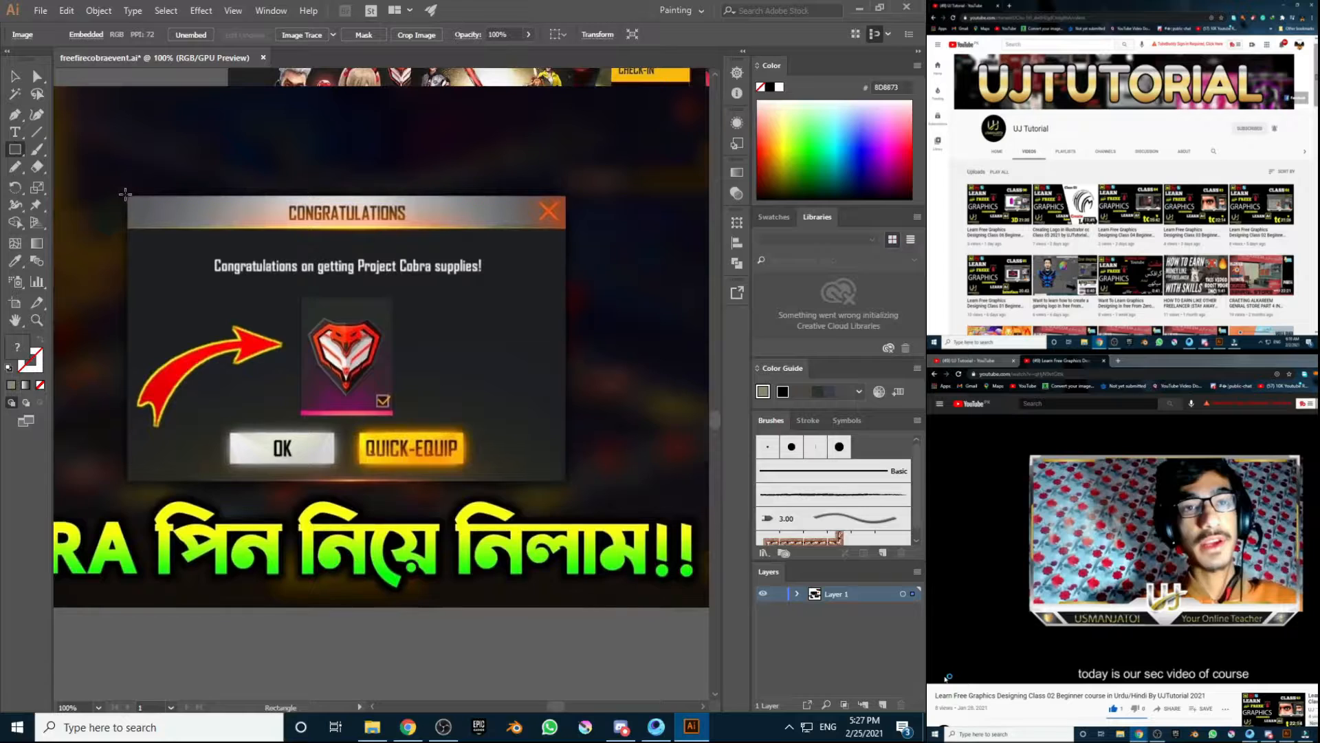
mouse_move(125, 194)
mouse_down()
mouse_move(296, 474)
mouse_move(566, 479)
mouse_up()
right_click(184, 147)
click(227, 259)
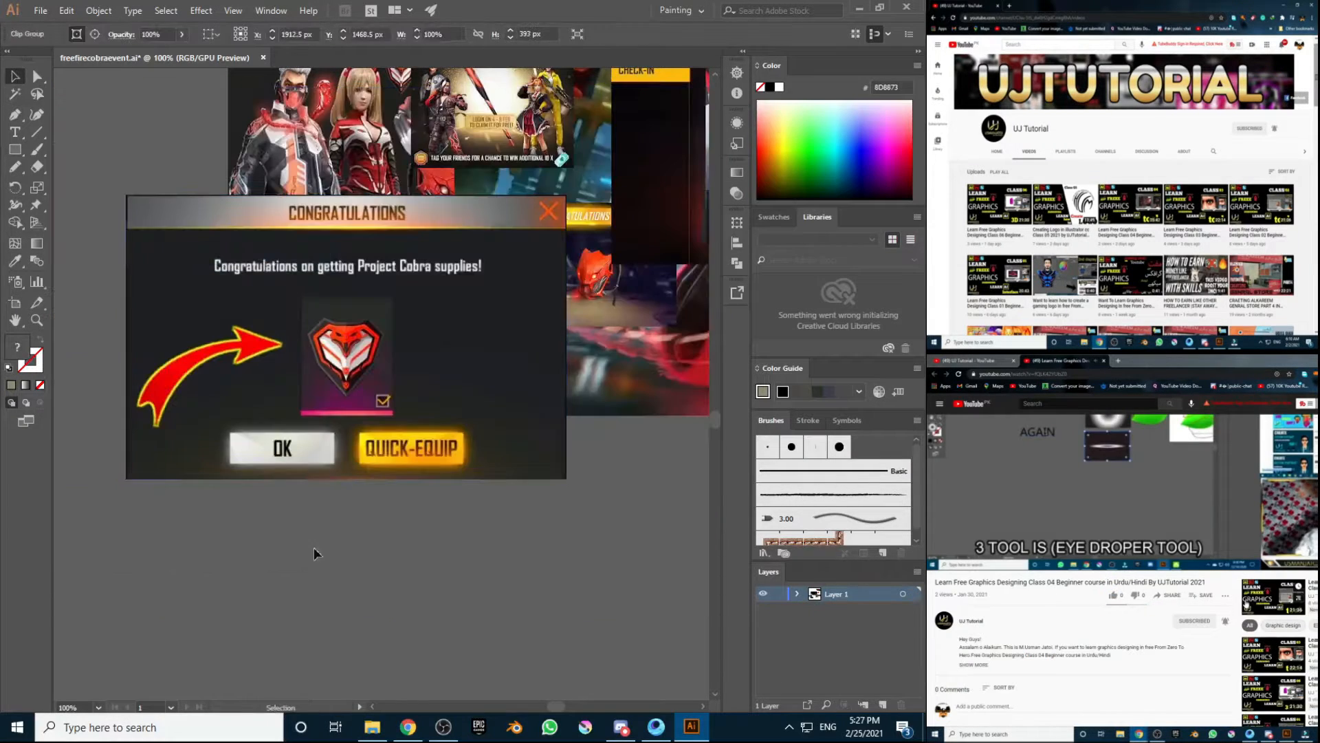
Step: Isolate the Congratulations clip group's rectangle and tighten its upper and side edges to the dialog frame
double_click(314, 547)
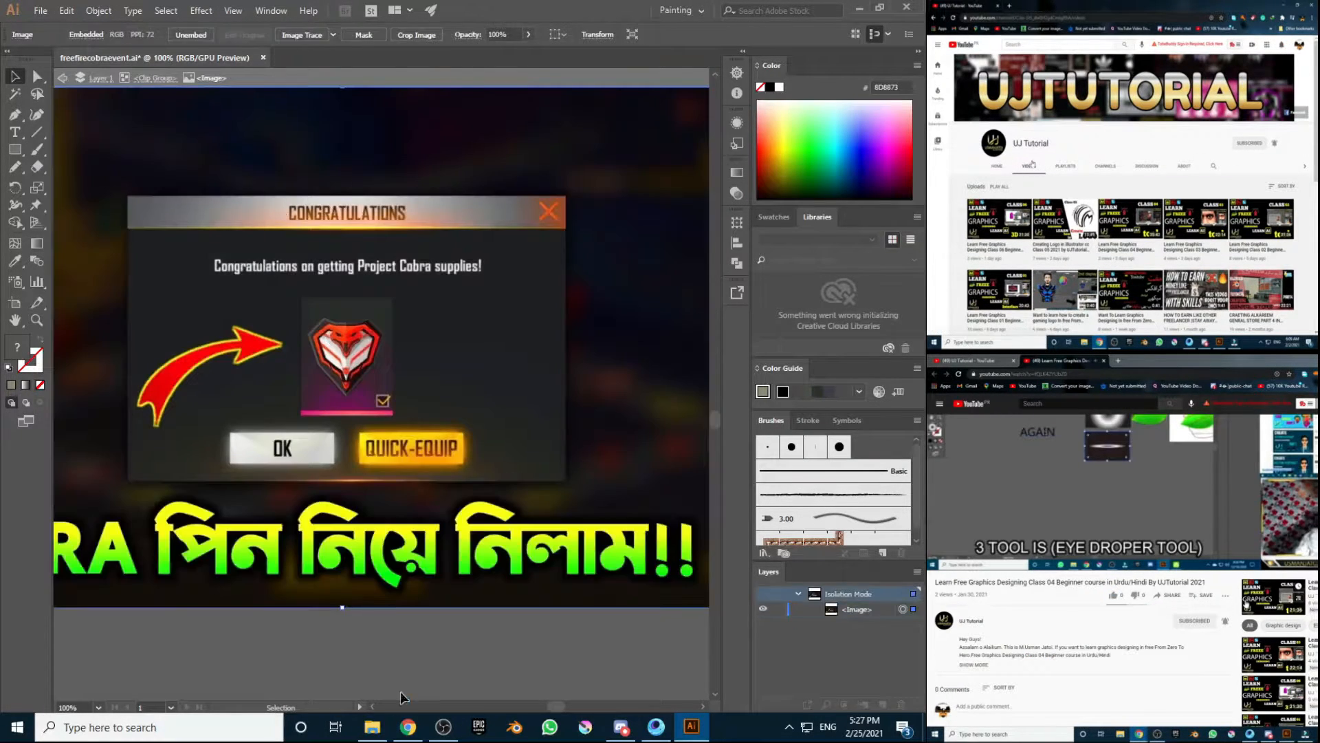
double_click(403, 698)
click(345, 195)
drag(347, 196, 349, 199)
click(632, 650)
double_click(567, 444)
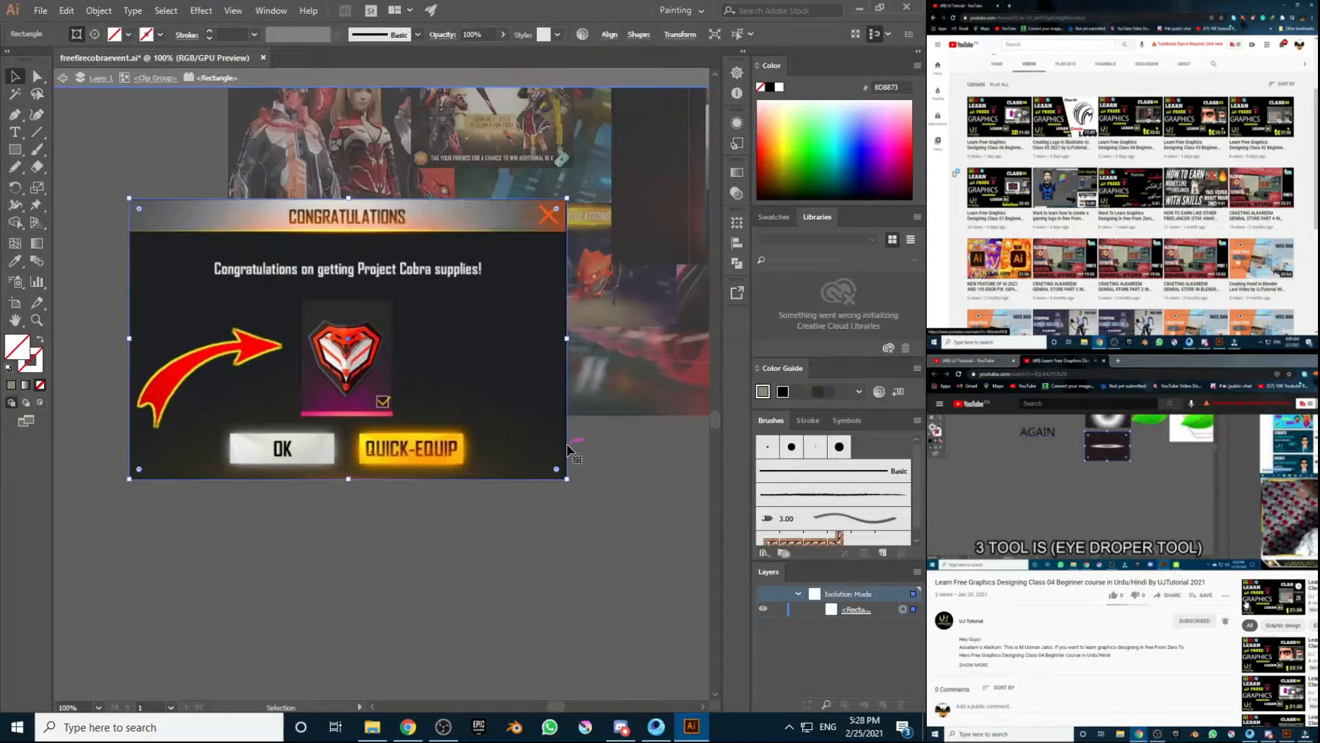
drag(567, 338, 564, 339)
drag(348, 198, 353, 203)
double_click(506, 677)
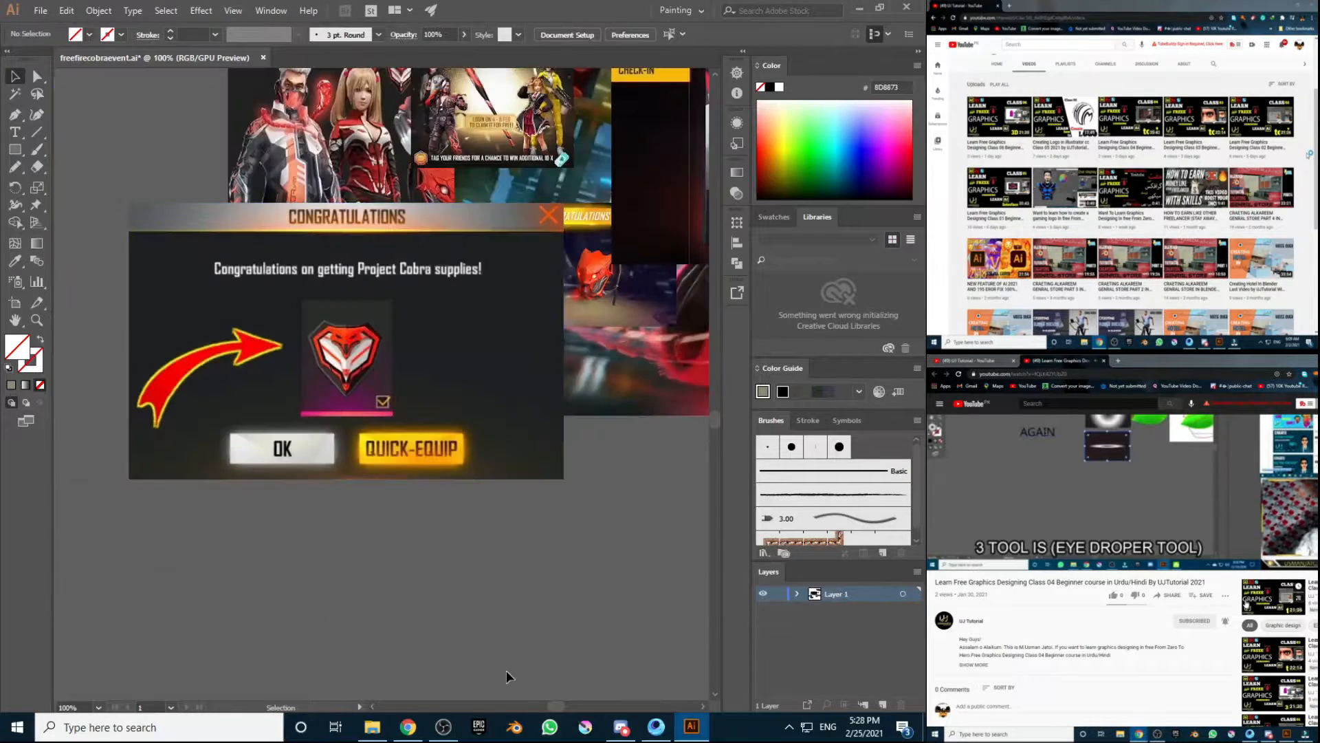
Step: Move the cropped Congratulations dialog onto the black artboard, in the upper corner above the red character
key(ctrl+minus)
key(ctrl+minus)
key(ctrl+minus)
drag(370, 371, 194, 397)
scroll(194, 398, up, 4)
drag(194, 570, 155, 459)
drag(557, 706, 478, 706)
click(703, 707)
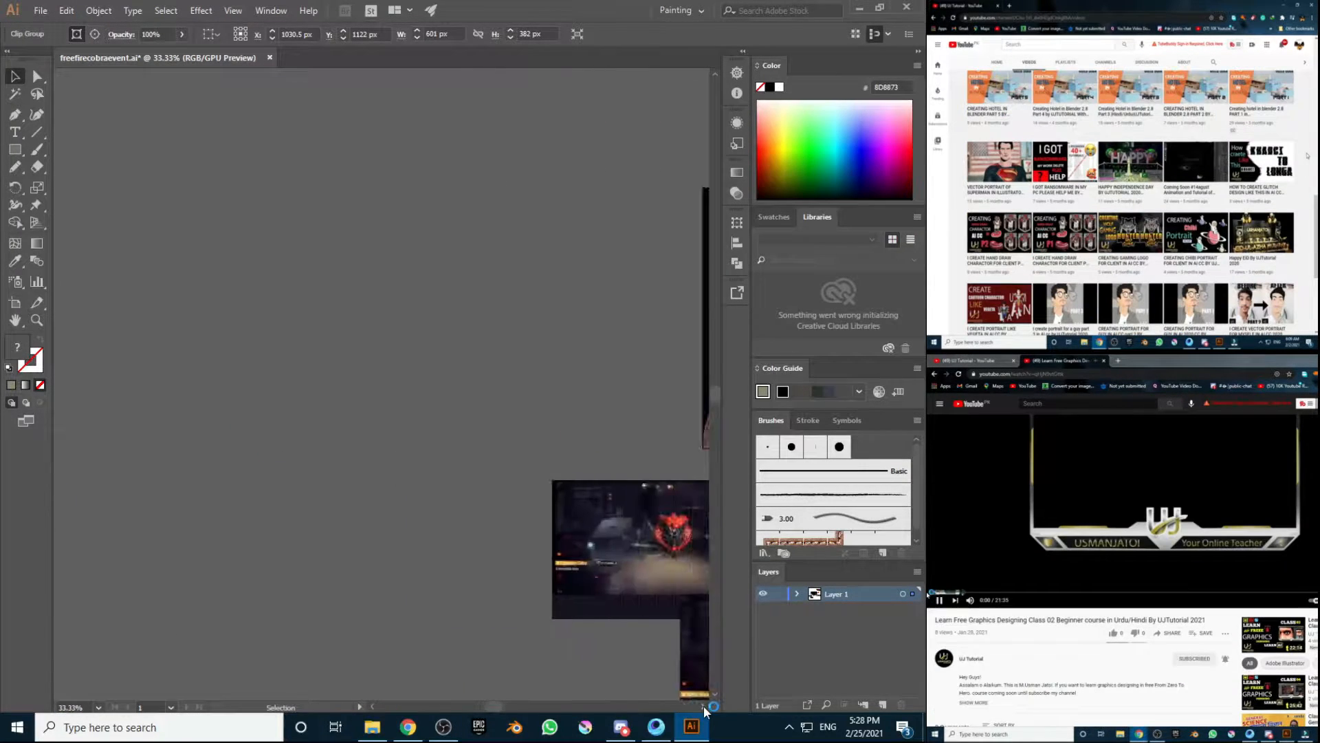
click(703, 706)
drag(449, 465, 291, 254)
Step: Move the cobra badge to the artboard's upper right corner and save the document
click(585, 354)
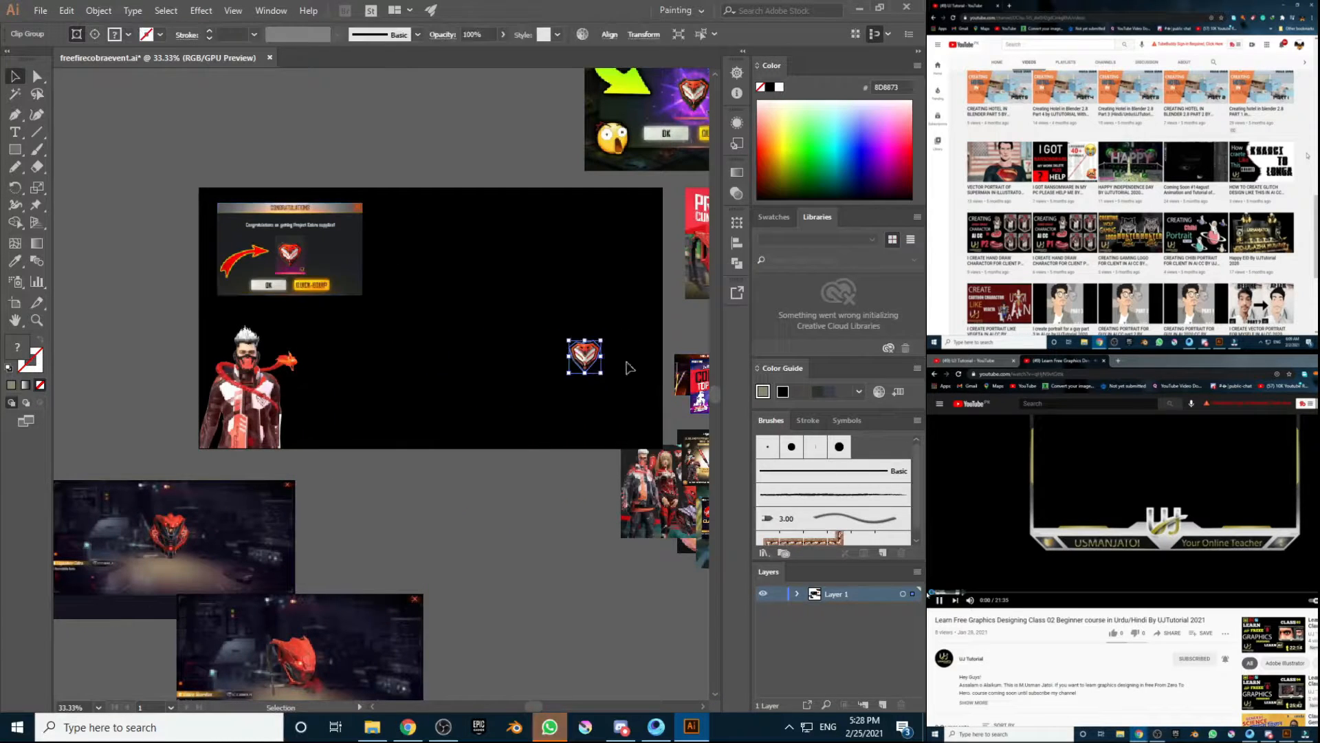
drag(584, 354, 636, 217)
click(41, 11)
click(76, 121)
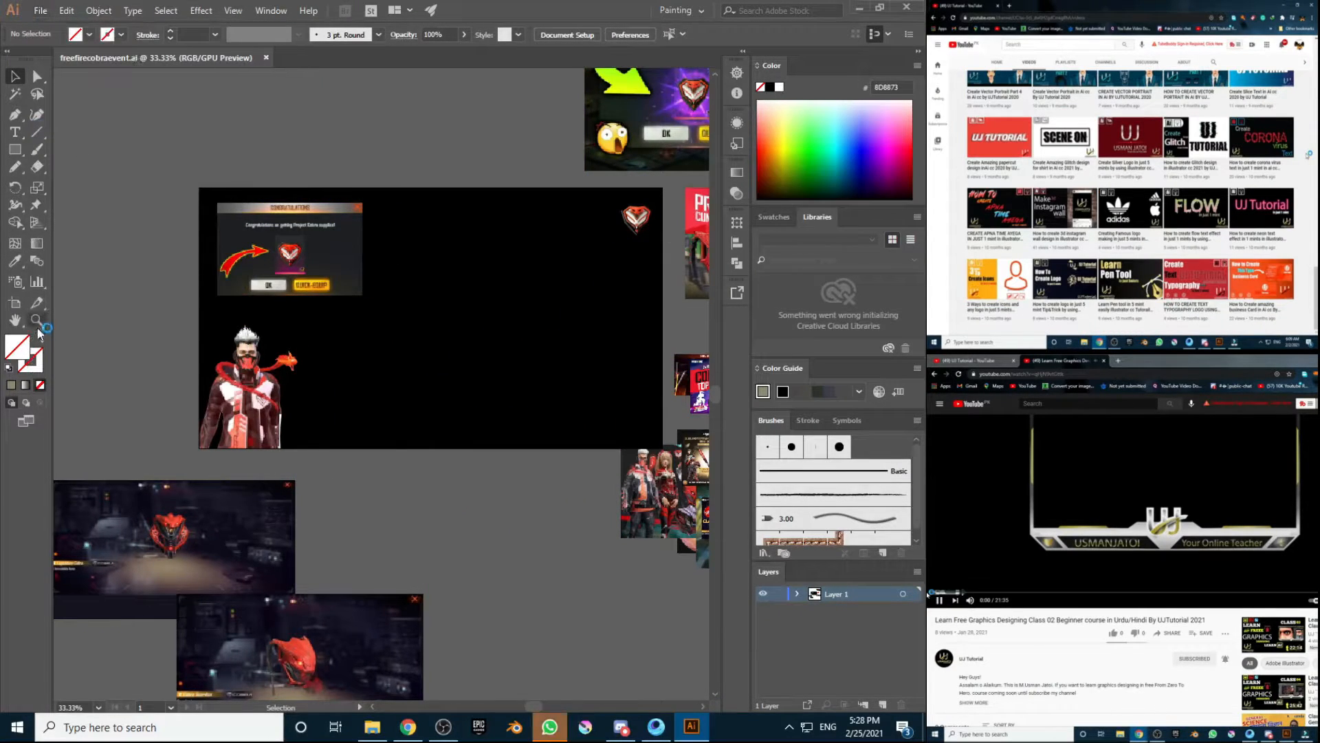
Step: Trace a closed Pencil outline around the side-view red cobra-head backpack, including its strap and red smoke
click(37, 321)
scroll(318, 501, down, 1)
click(299, 492)
click(286, 388)
click(283, 390)
click(372, 706)
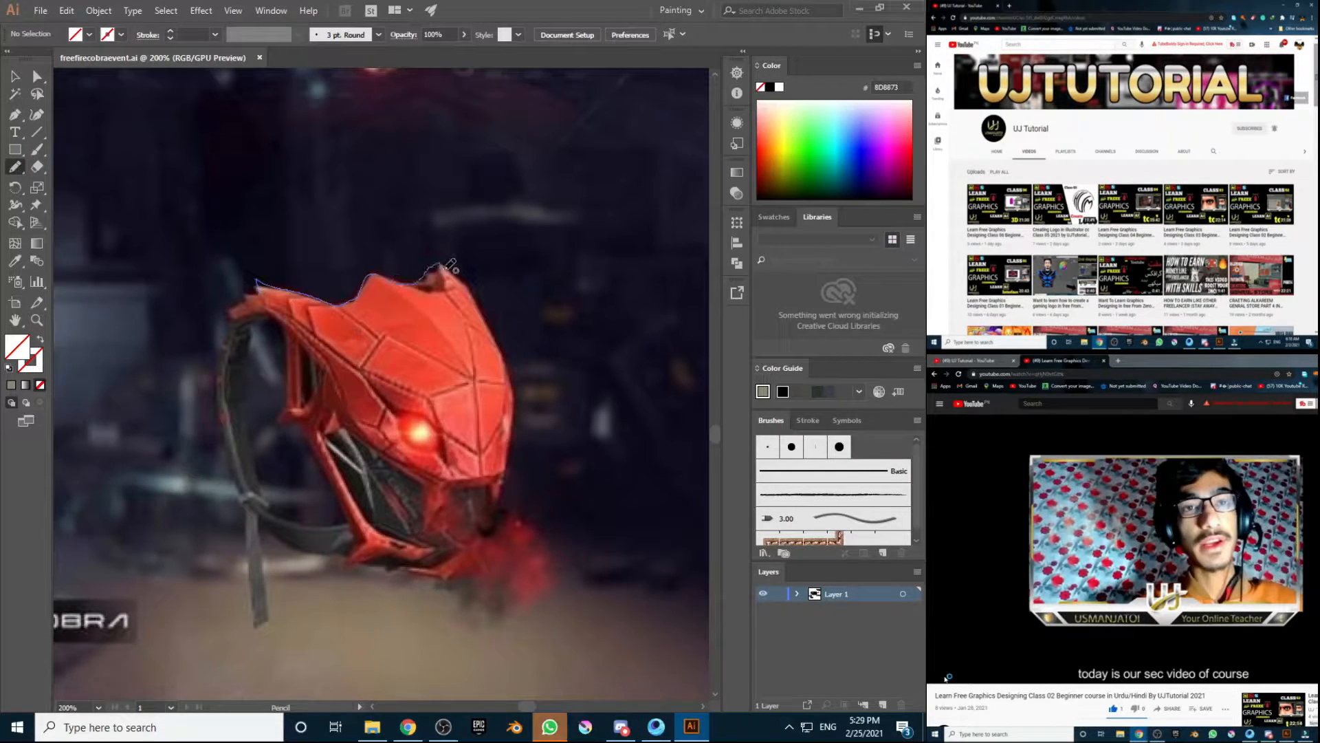
mouse_move(510, 359)
mouse_down()
mouse_move(518, 423)
mouse_move(512, 490)
mouse_up()
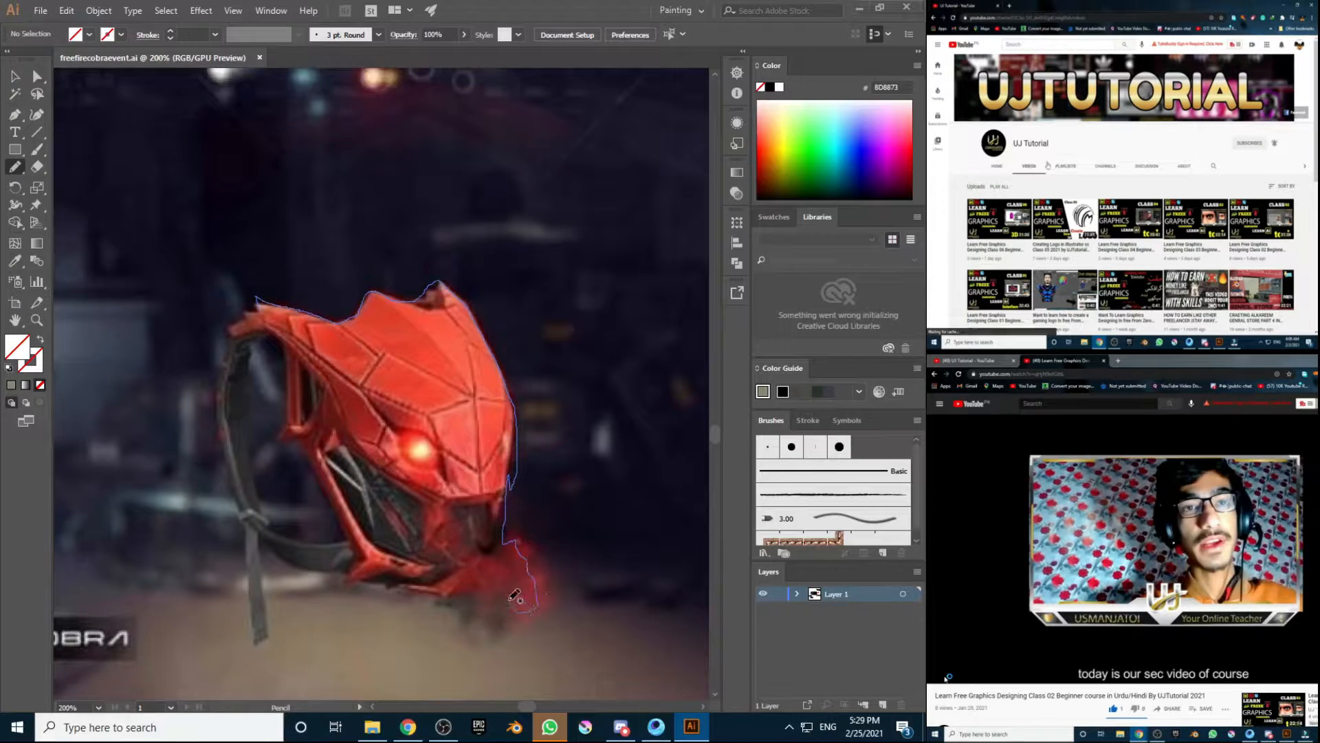
mouse_move(392, 583)
mouse_down()
mouse_move(283, 562)
mouse_move(239, 468)
mouse_up()
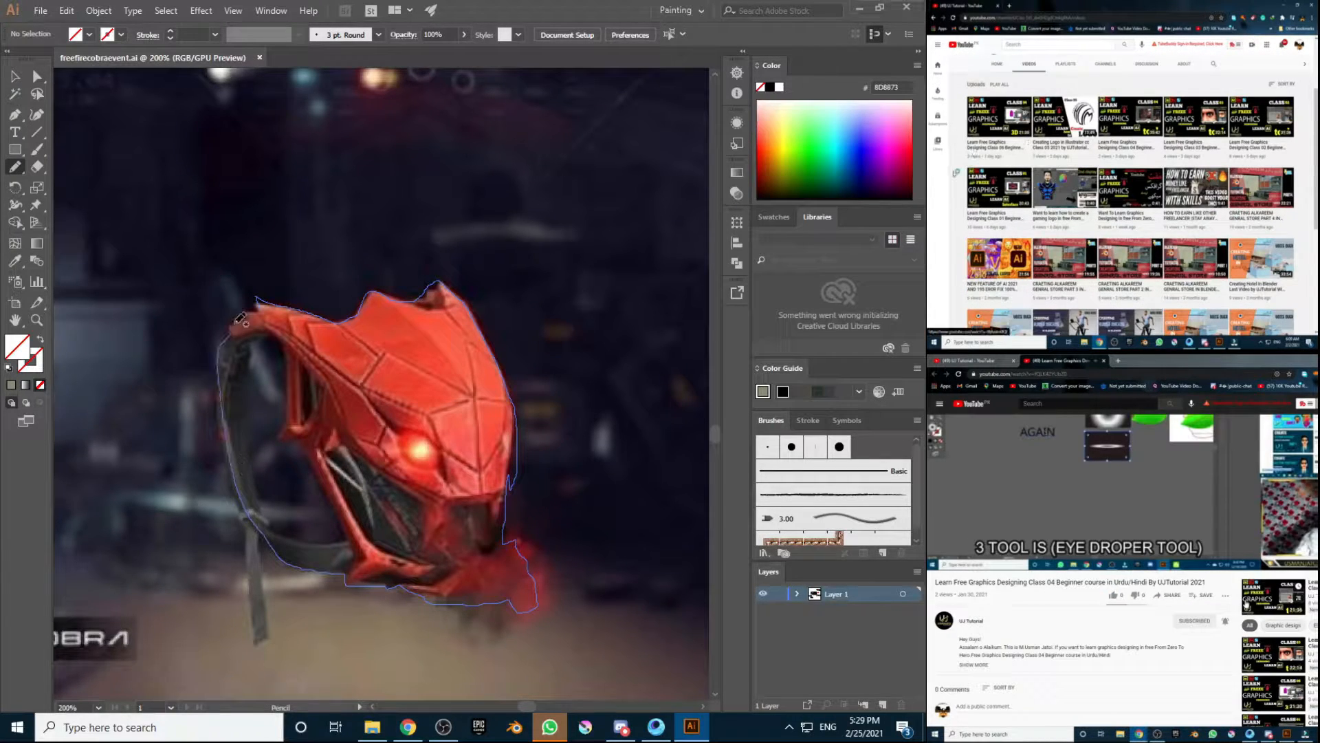
drag(236, 324, 256, 298)
Step: Clip the backpack image with the traced outline
click(15, 76)
click(11, 385)
shift+click(193, 323)
right_click(287, 326)
click(321, 431)
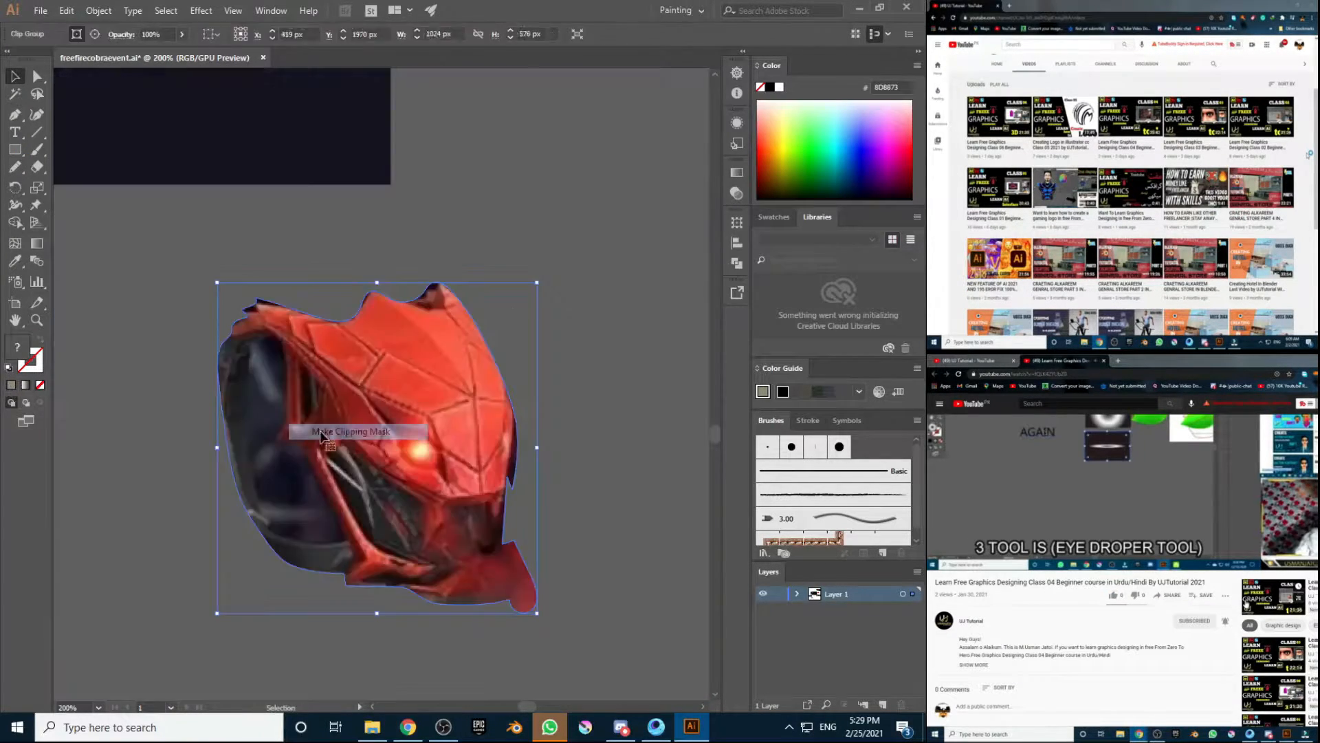
Step: Draw a filled Pencil shape over the opening between the backpack's strap and its body
click(151, 282)
mouse_move(282, 338)
mouse_down()
mouse_move(255, 343)
mouse_move(249, 399)
mouse_move(261, 500)
mouse_move(292, 532)
mouse_up()
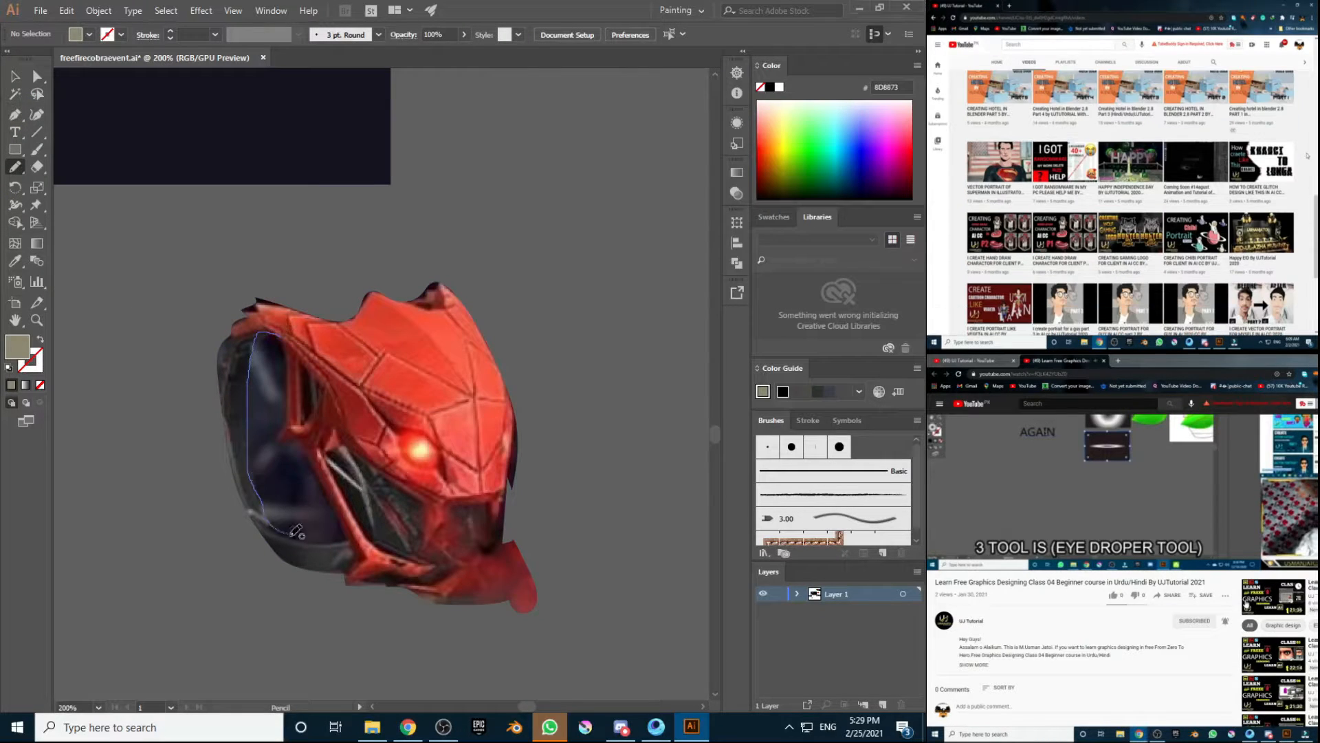
drag(291, 386, 281, 337)
click(15, 76)
click(11, 385)
Step: Release the backpack's clipping mask and fill its outline path with a linear gradient
click(363, 354)
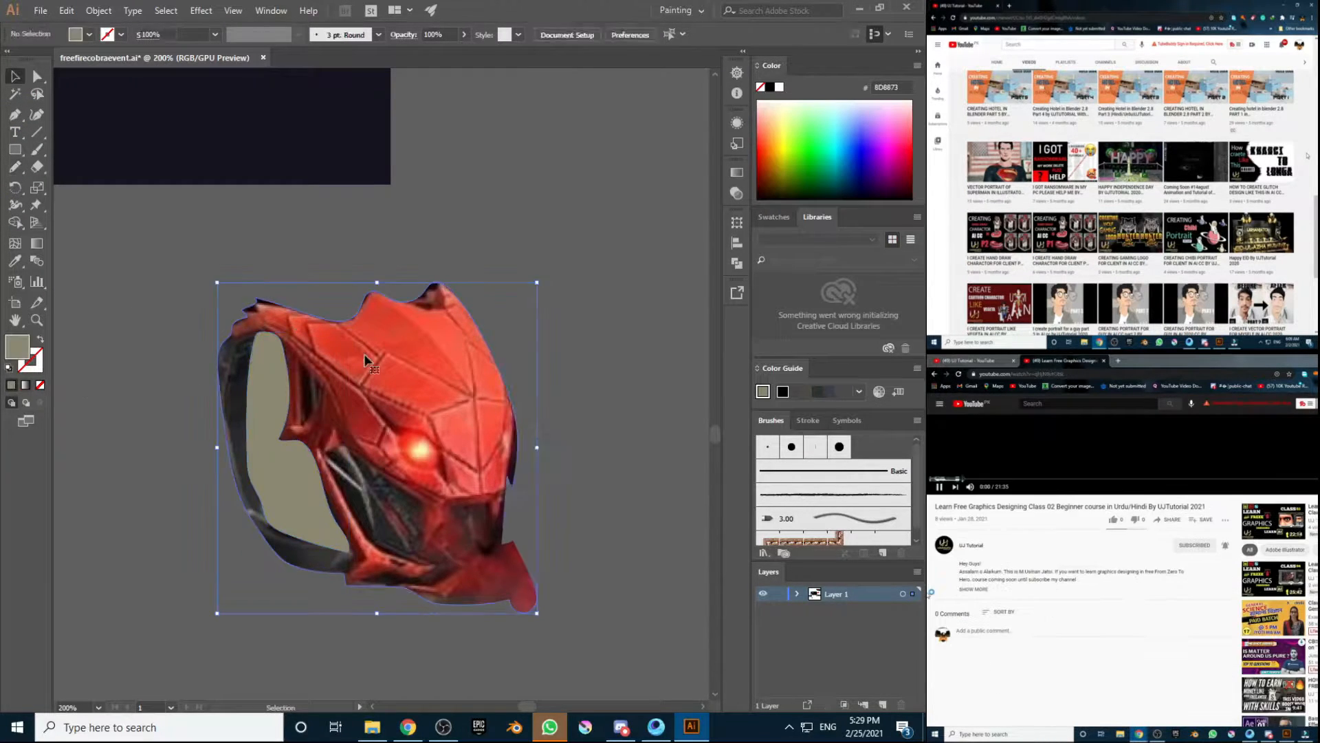
right_click(363, 354)
click(413, 468)
click(166, 11)
click(209, 60)
click(219, 357)
click(25, 385)
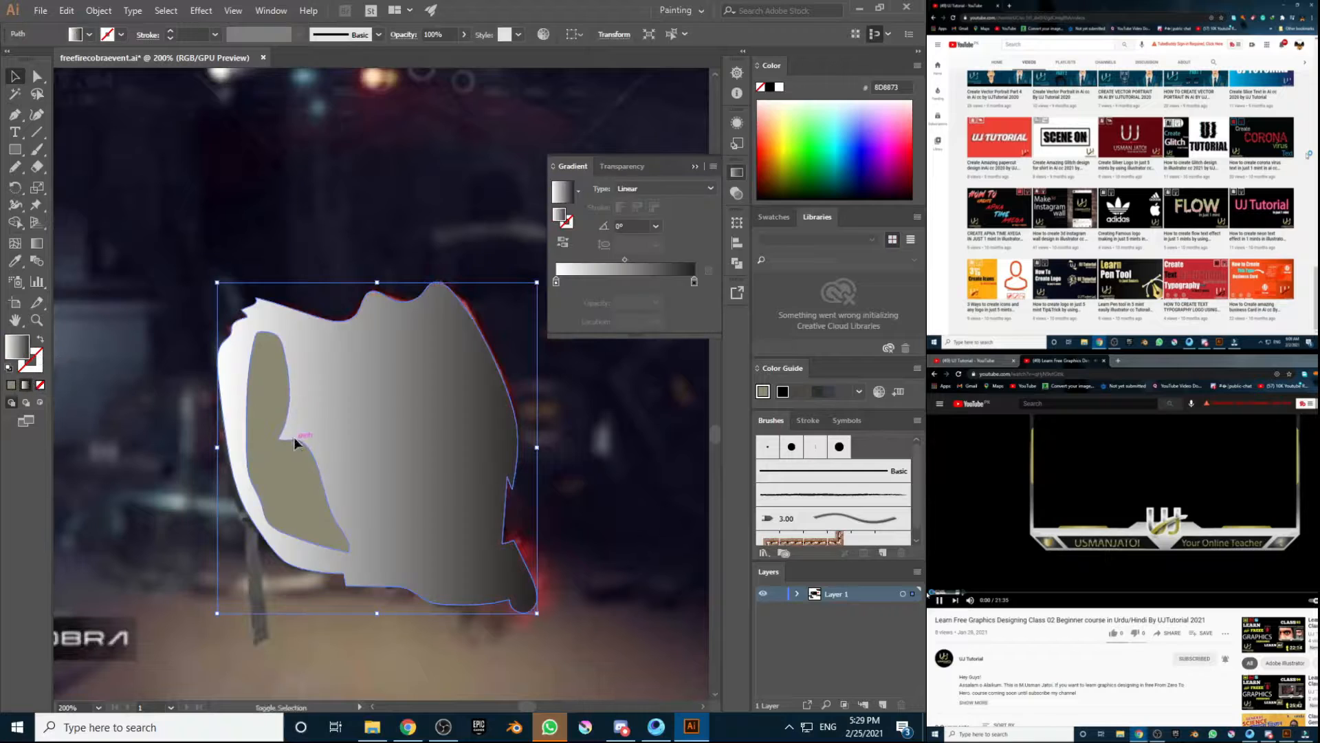
Step: Separate the strap opening from the gradient outline with the Shape Builder and delete the opening piece
shift+click(295, 447)
key(shift+m)
click(332, 408)
click(15, 76)
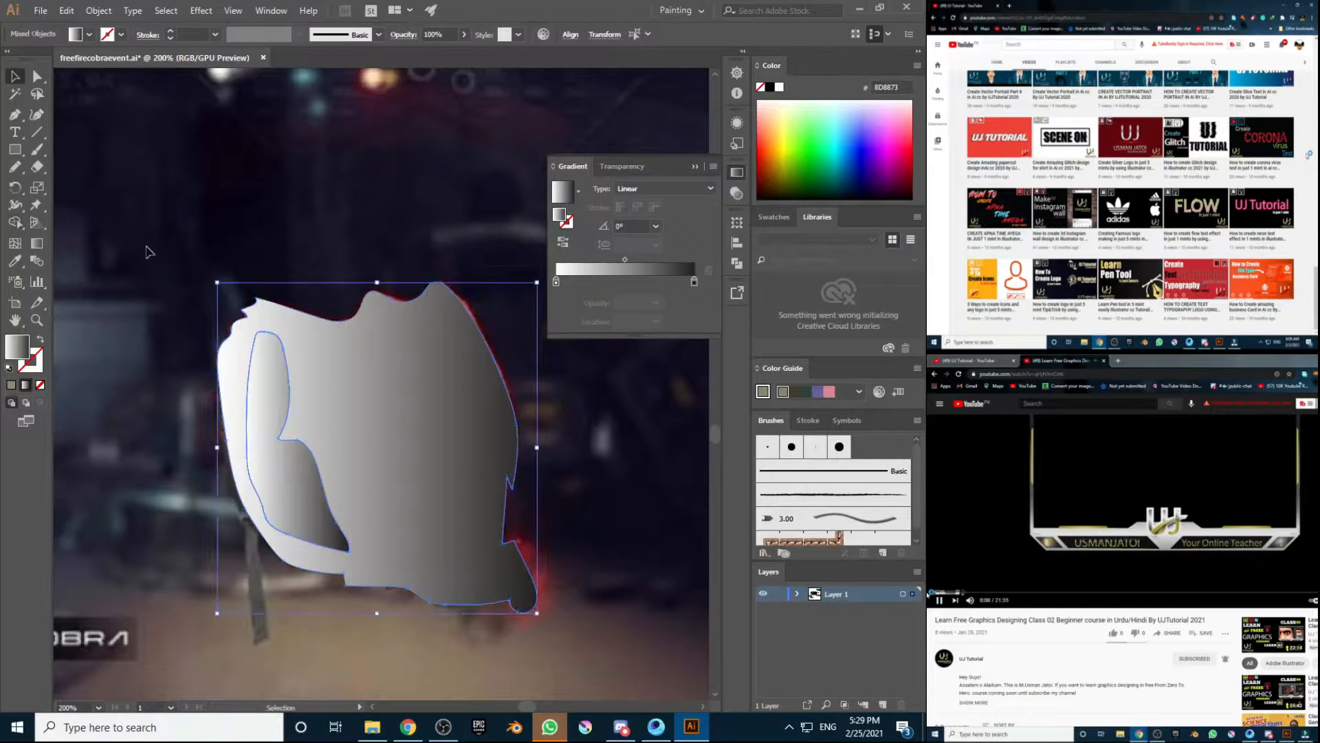
click(150, 253)
click(268, 441)
key(Delete)
Step: Clip the backpack image again with the outline that has the strap opening cut out
shift+click(362, 335)
key(ctrl+7)
click(149, 293)
Step: Adjust the clipping path's anchor points along the outer edge of the backpack strap
key(a)
click(216, 354)
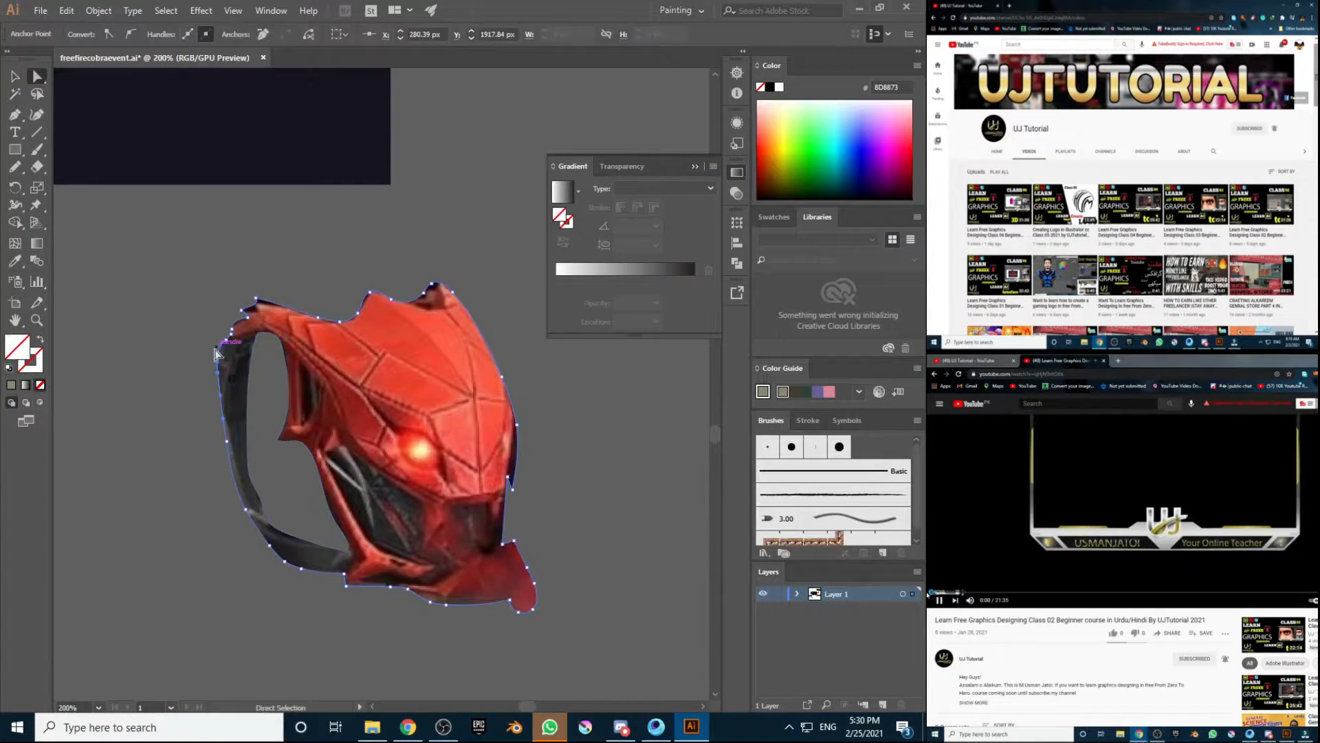
drag(219, 375, 223, 383)
click(134, 303)
drag(234, 474, 239, 476)
click(246, 521)
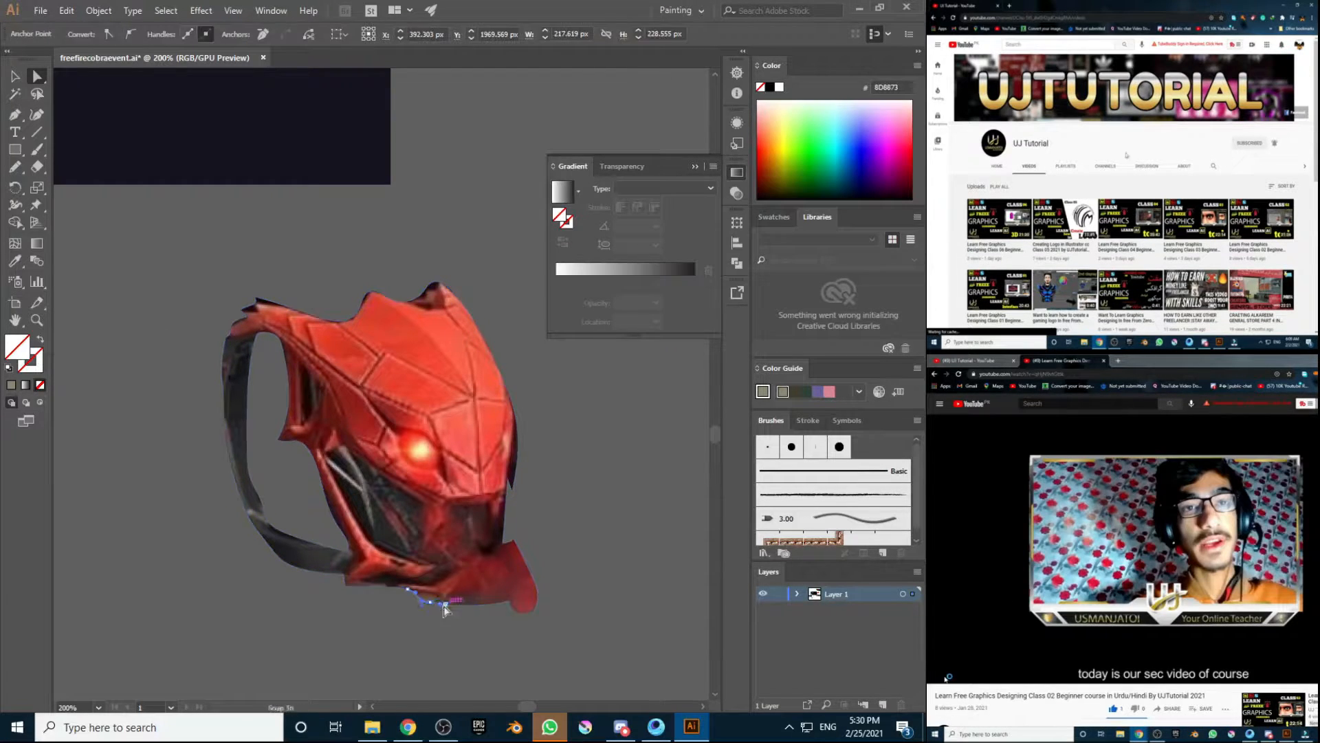
Step: Reshape the clipping path along the backpack's lower edge, front edge and rear tip to remove background remnants
drag(446, 608, 463, 603)
drag(484, 603, 491, 600)
drag(510, 489, 514, 410)
drag(510, 459, 512, 459)
click(558, 450)
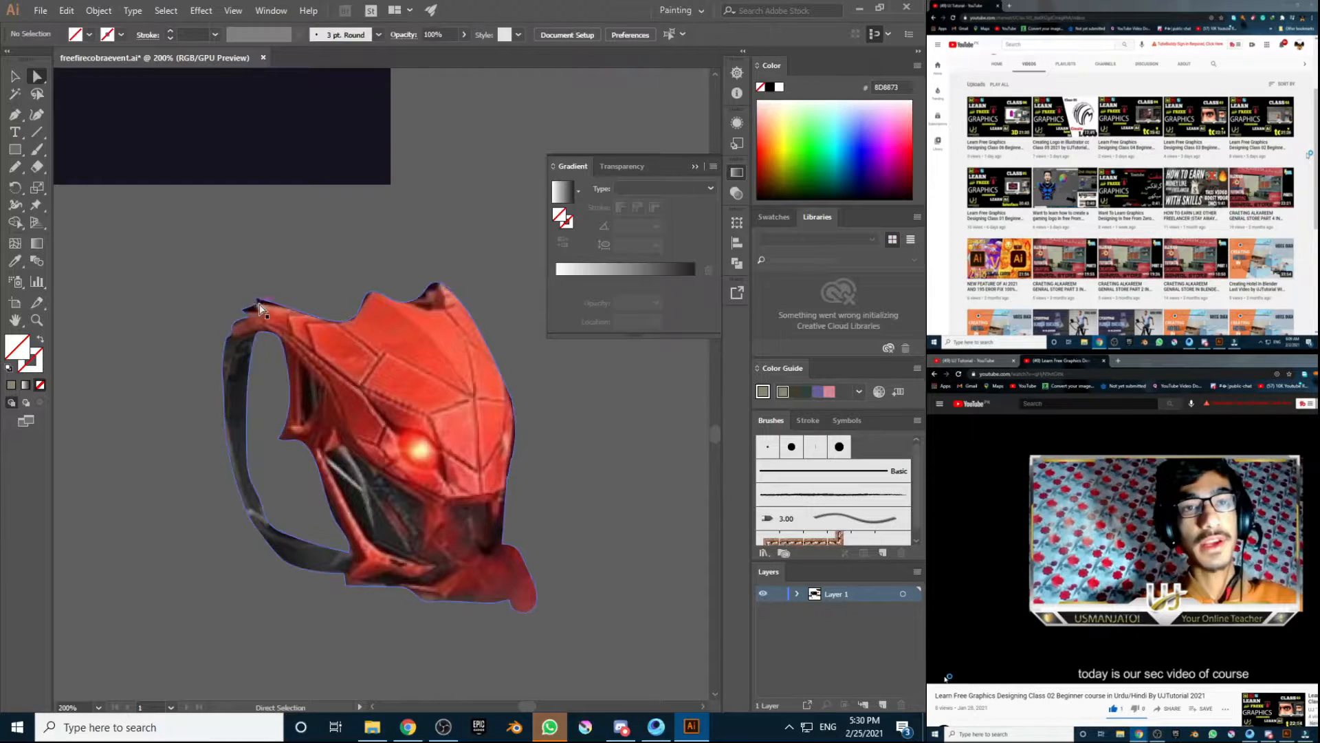
drag(256, 302, 270, 298)
click(241, 312)
click(167, 376)
Step: Move the backpack cut-out onto the artboard beside the red character
scroll(167, 376, down, 2)
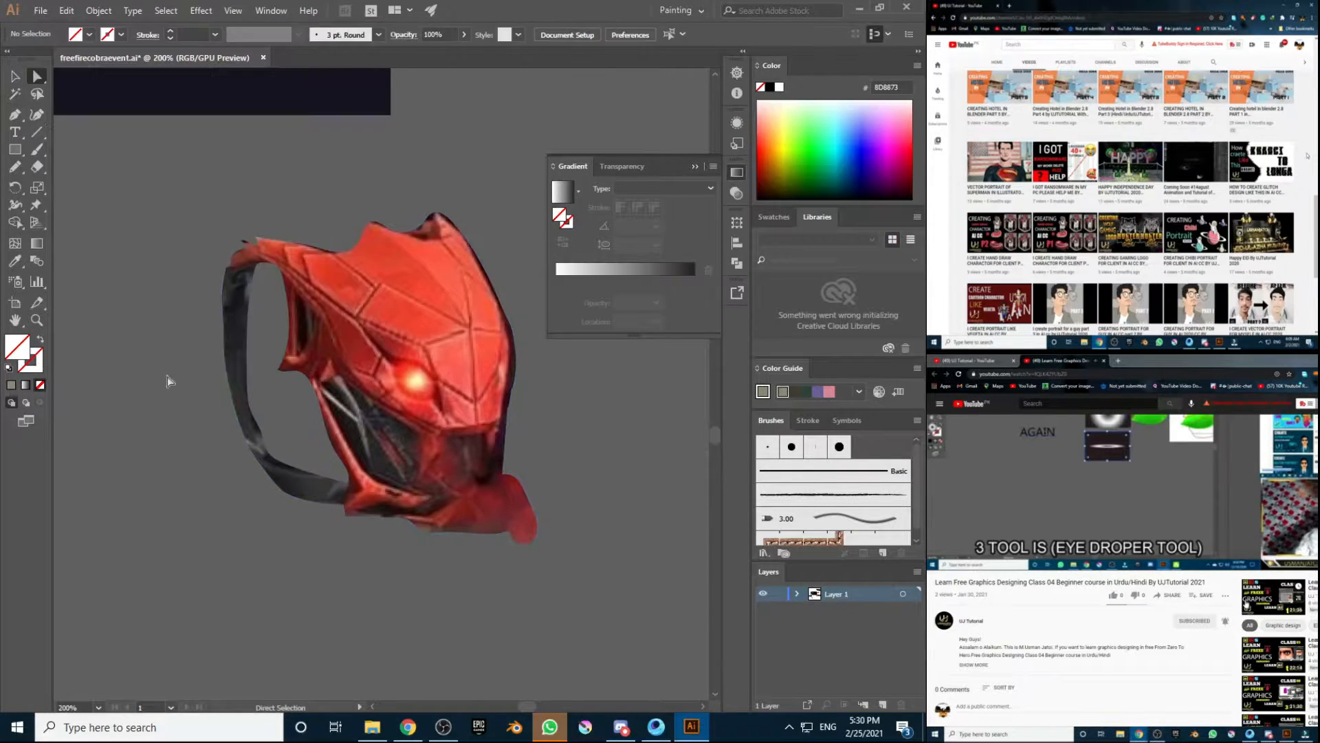
click(98, 707)
click(77, 595)
key(z)
click(389, 379)
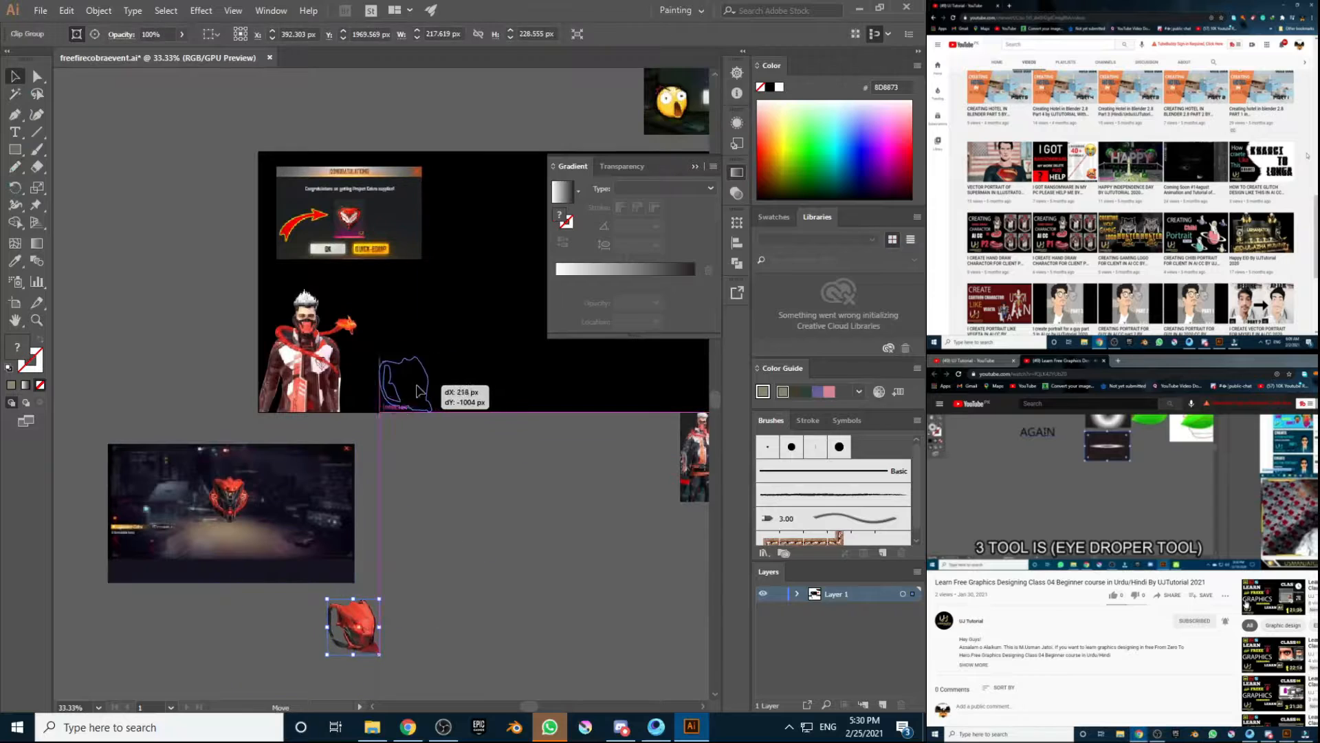
drag(466, 253, 418, 312)
Step: Delete the front-view backpack screenshot and move the Project Cobra 27/2 banner below the artboard
click(231, 513)
key(Delete)
scroll(469, 564, right, 4)
drag(523, 461, 196, 523)
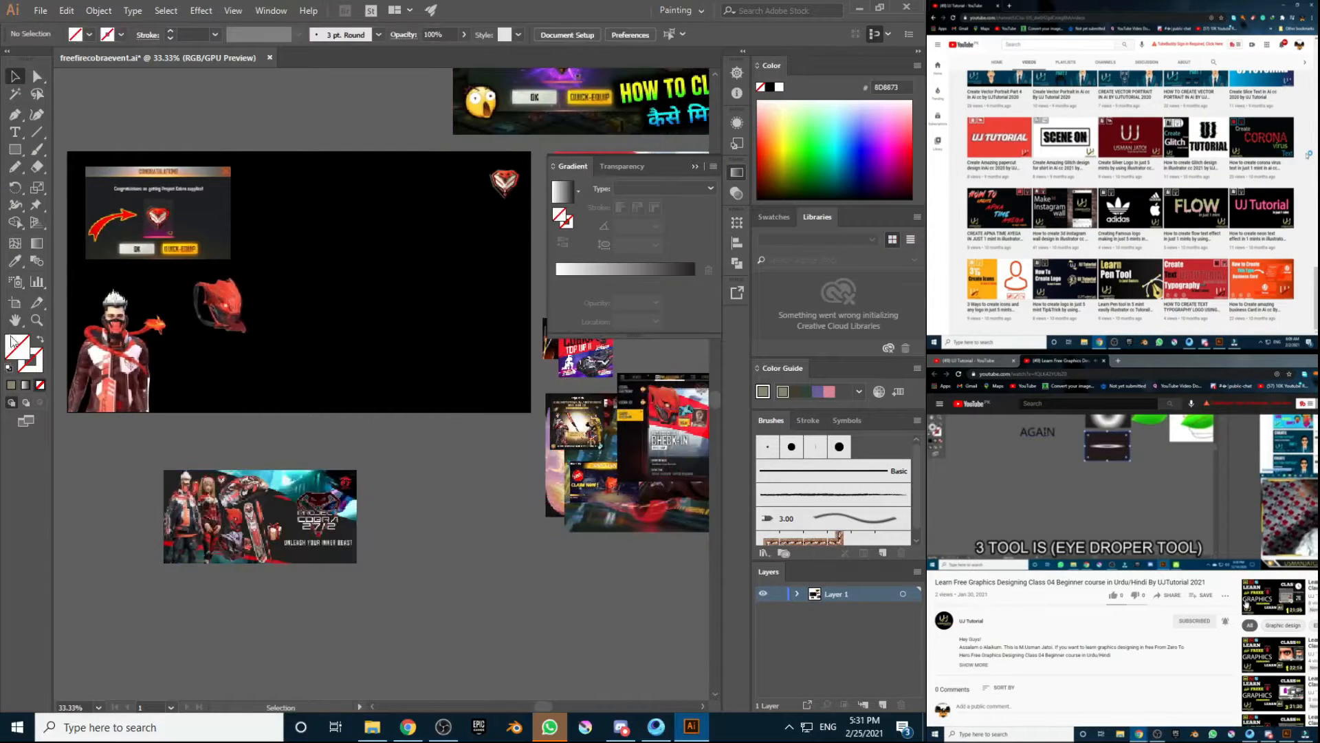
Step: Move the Project Cobra check-in screenshot onto the artboard and shift the motorcycle image away from the other references
key(z)
click(622, 469)
scroll(622, 469, up, 2)
click(455, 371)
click(394, 419)
scroll(395, 419, right, 3)
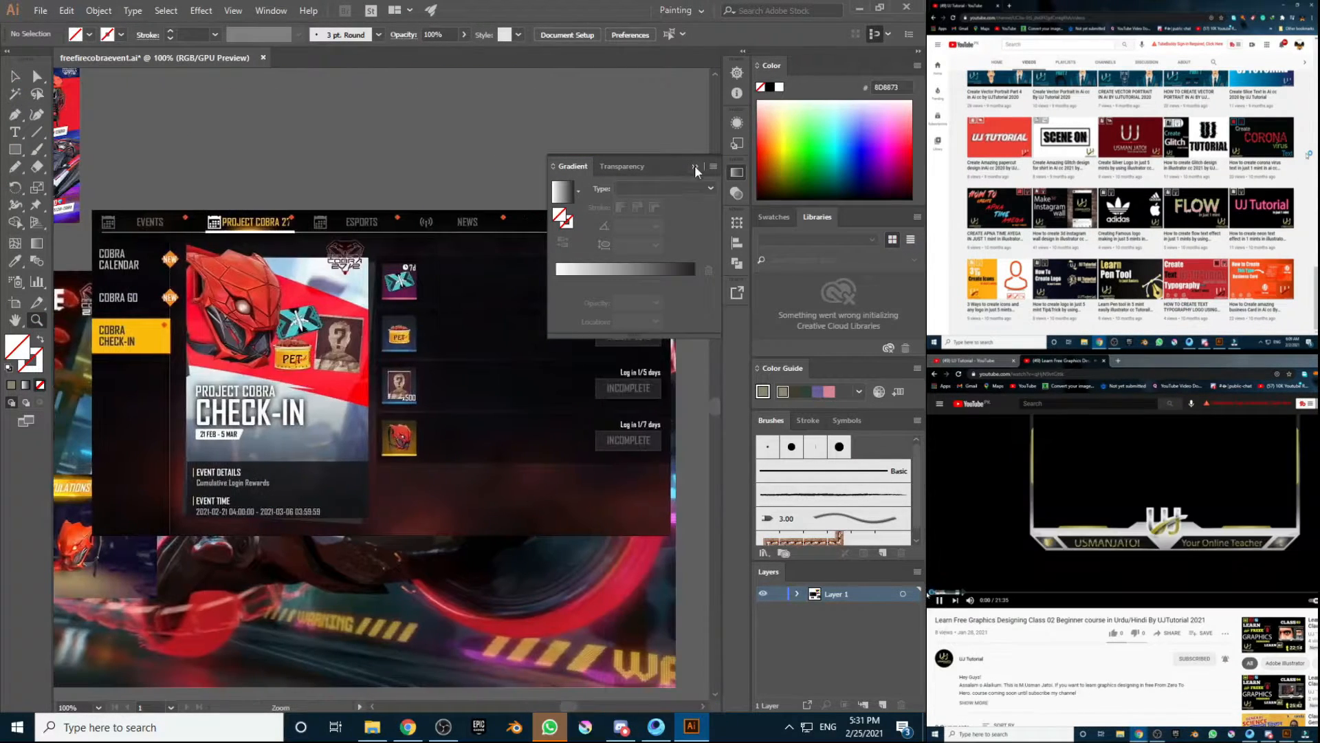
click(694, 166)
click(99, 707)
click(121, 555)
drag(398, 389, 121, 256)
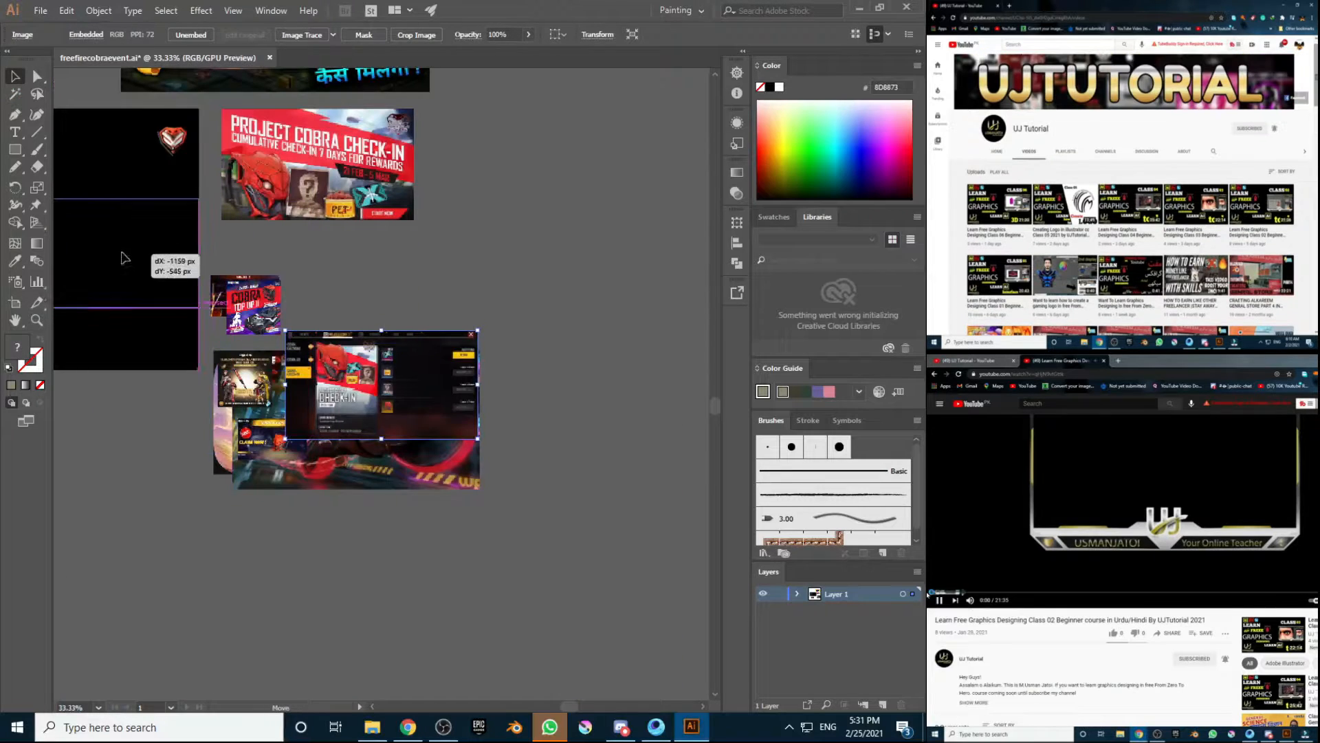
drag(357, 458, 438, 531)
Step: Move the motorcycle image onto the artboard and bring it in front of the other artwork
key(ctrl+minus)
key(ctrl+minus)
click(372, 707)
drag(381, 384, 249, 319)
right_click(372, 401)
mouse_move(478, 521)
click(559, 524)
Step: Enlarge the motorcycle image to cover the whole artboard and nudge it left and up into alignment
scroll(224, 337, up, 4)
drag(312, 348, 419, 414)
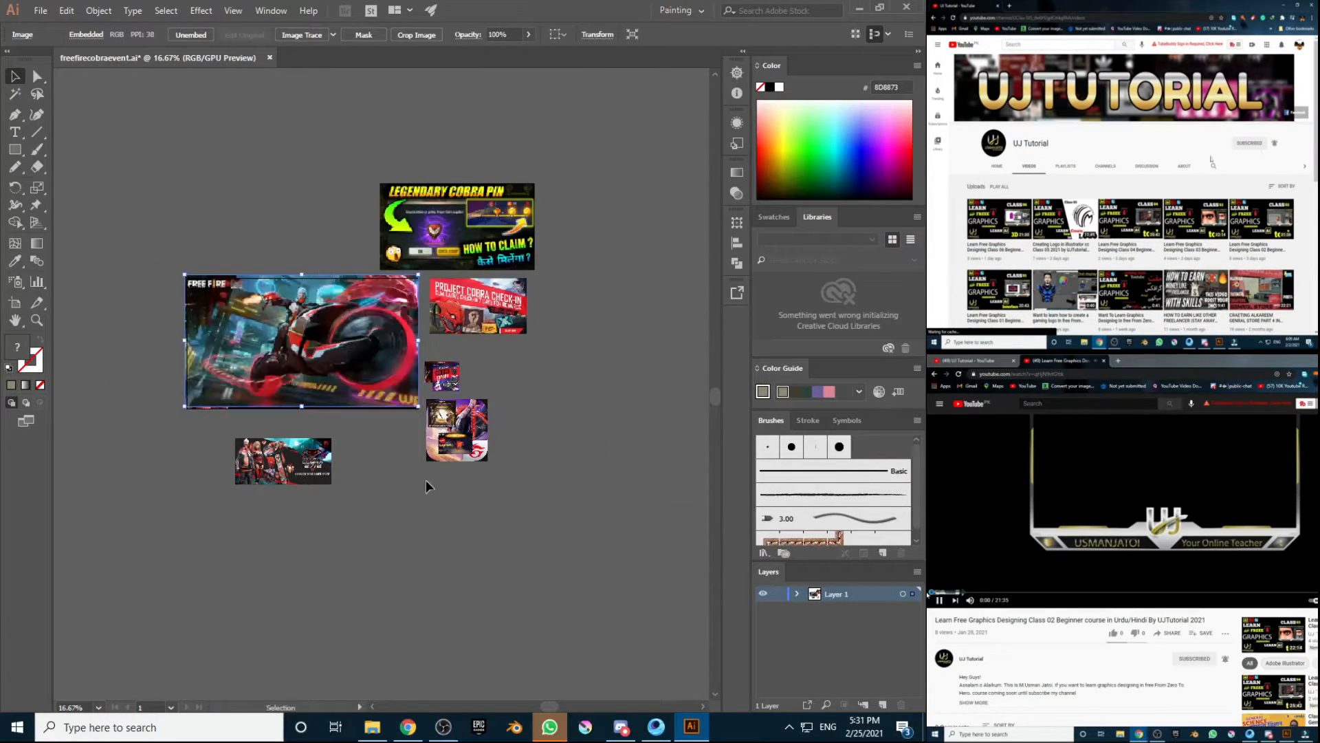
key(Left)
key(Left)
key(Up)
key(Up)
key(z)
click(400, 406)
click(245, 422)
key(v)
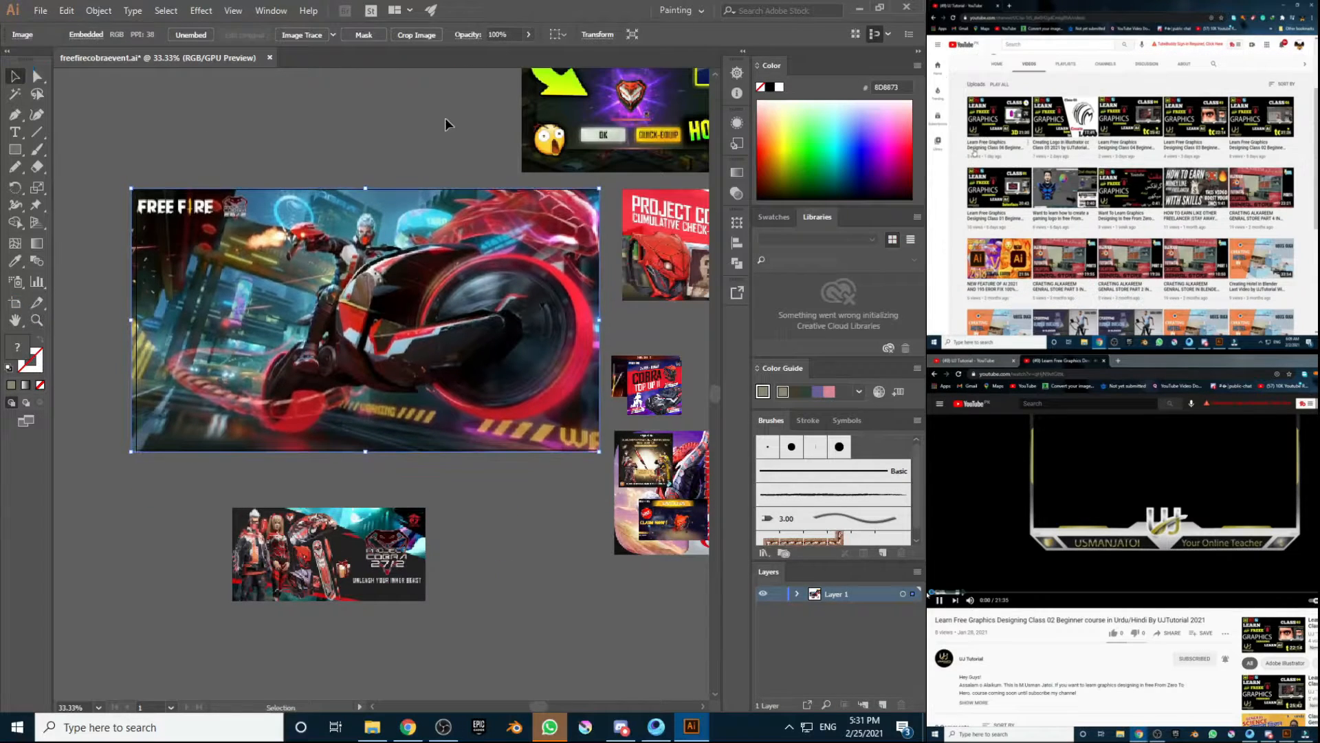
Step: Arrange the motorcycle image behind the cut-outs but in front of the black background
right_click(446, 335)
mouse_move(562, 464)
click(633, 512)
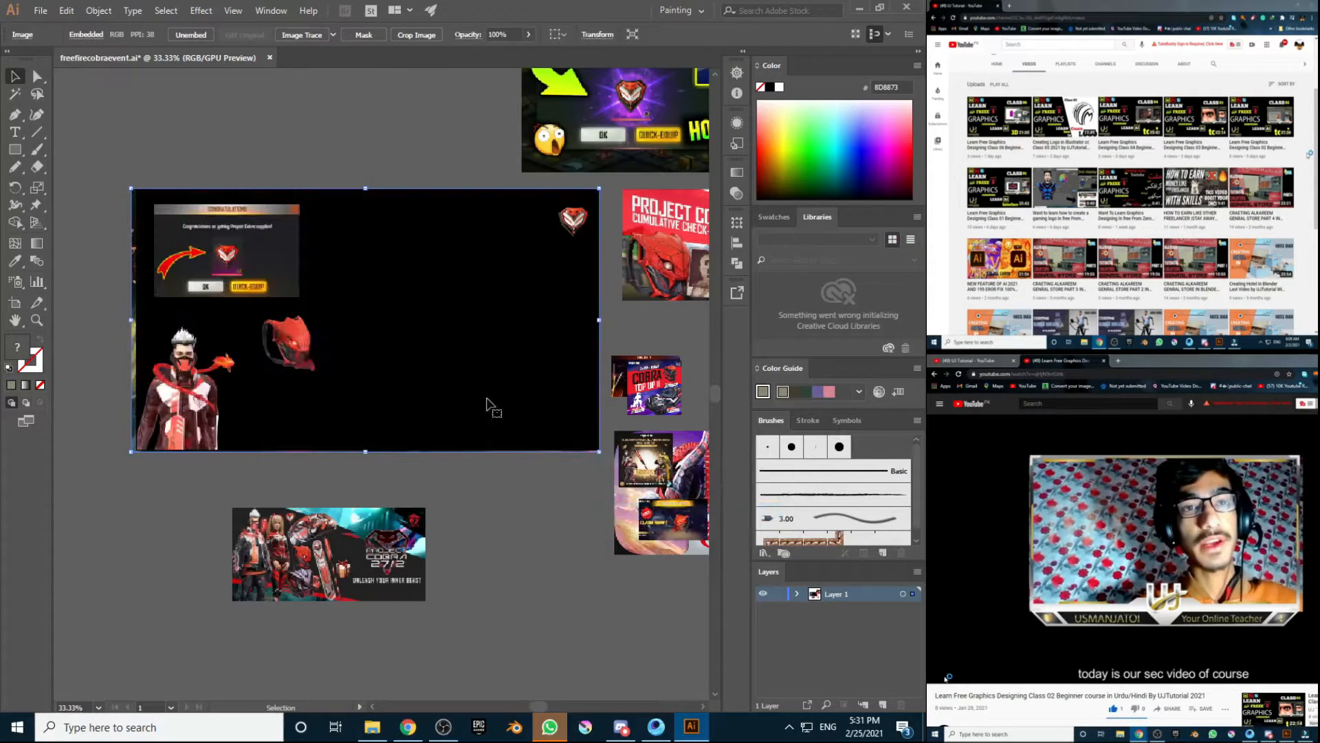
key(Delete)
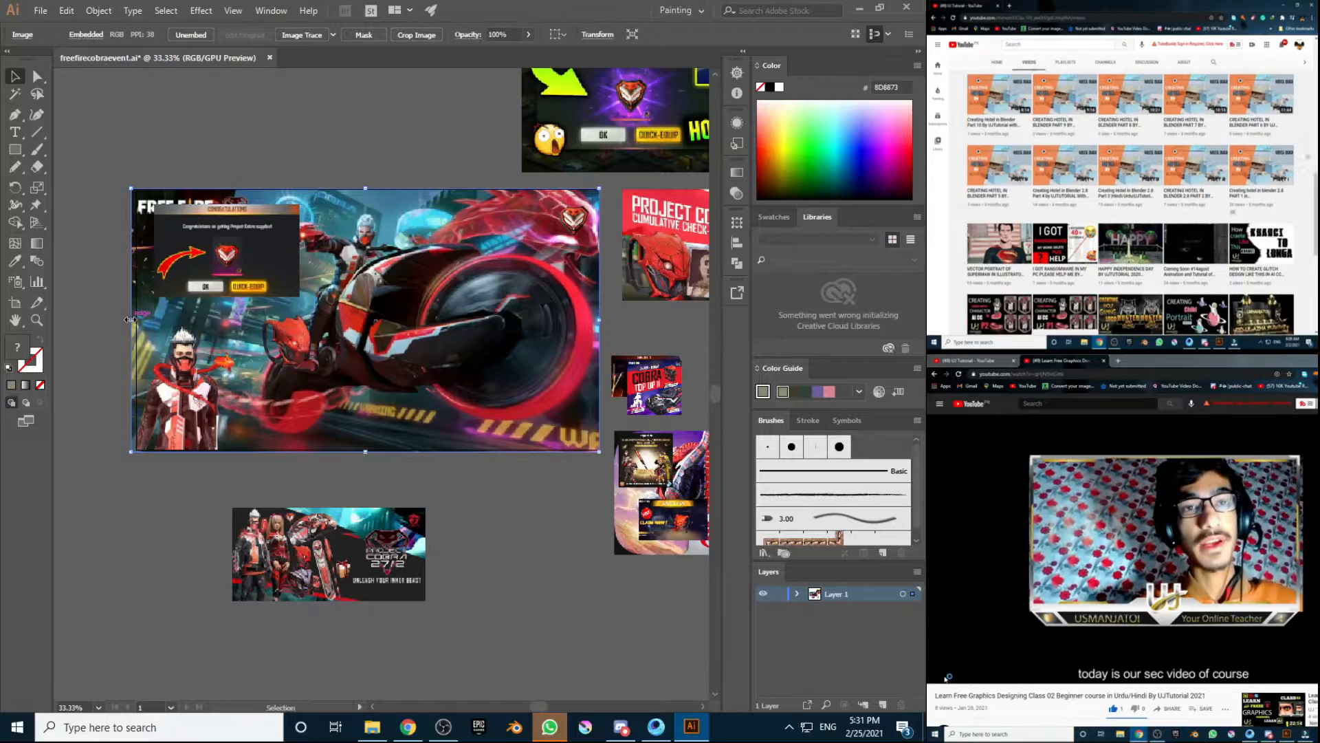
Step: Align the motorcycle image's left edge with the artboard and lower the image's opacity to 40%
click(151, 303)
click(540, 34)
drag(542, 53, 507, 55)
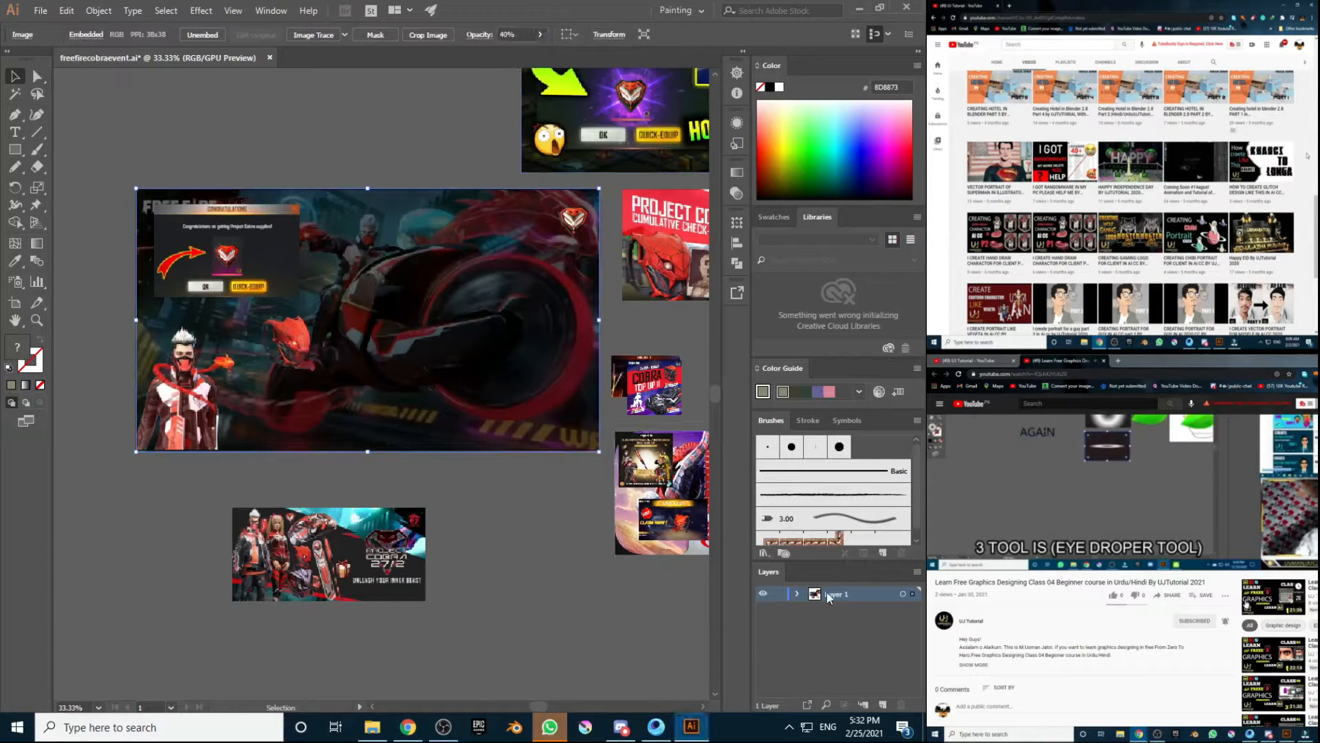
Step: Make the motorcycle image pixel perfect and reduce its opacity to 13%
right_click(462, 286)
click(550, 333)
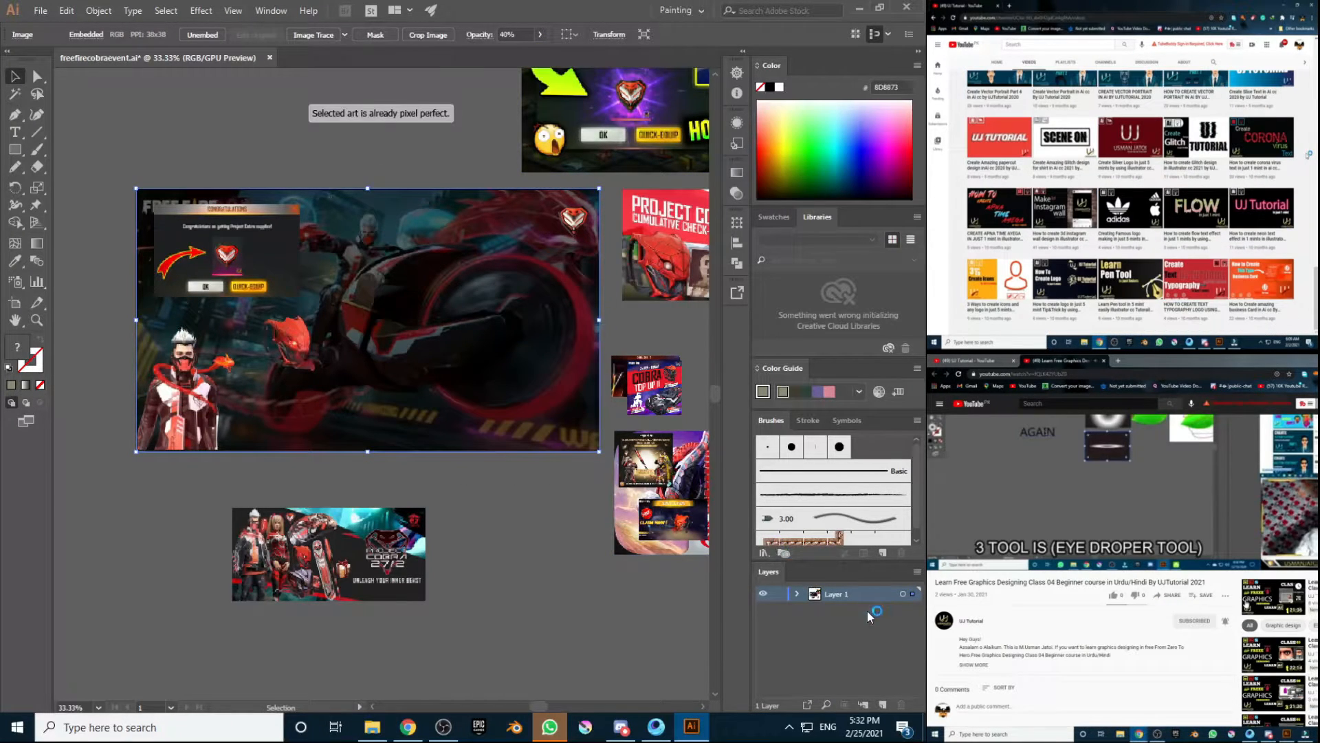
click(201, 11)
click(2, 98)
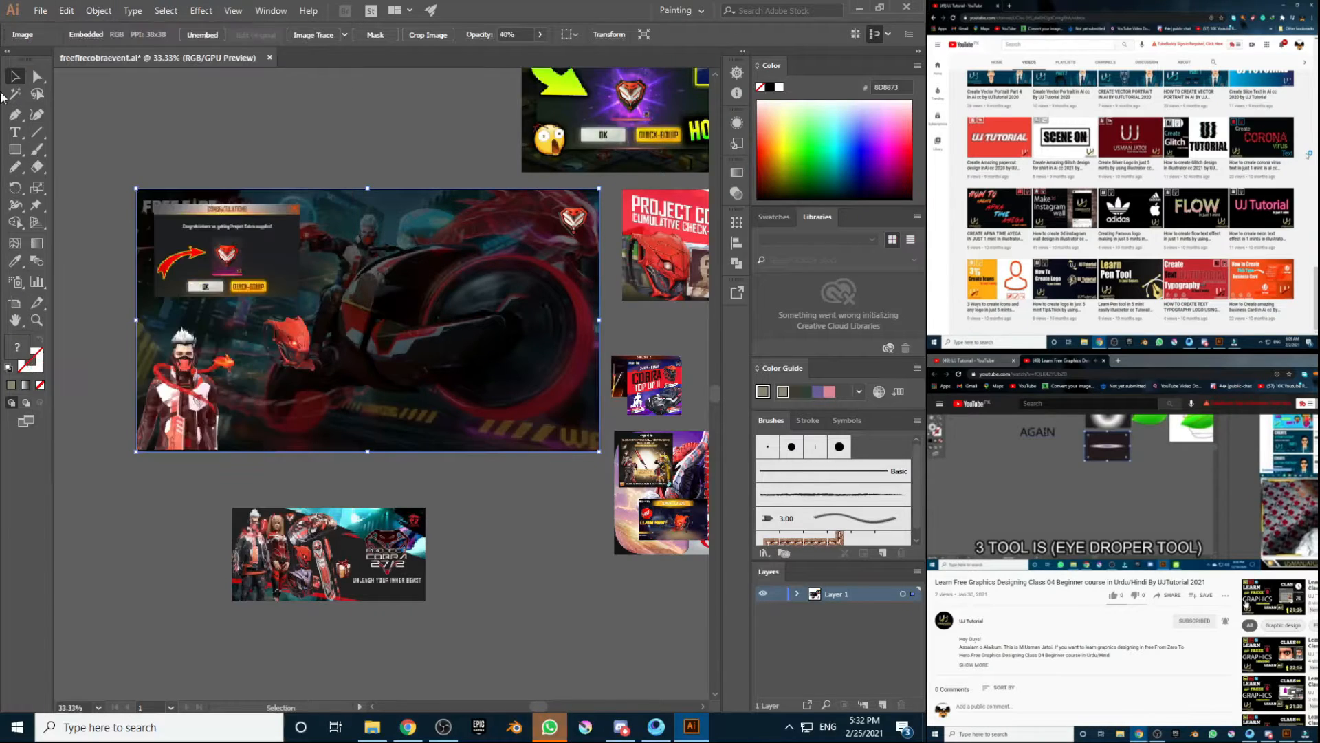
drag(503, 58, 492, 51)
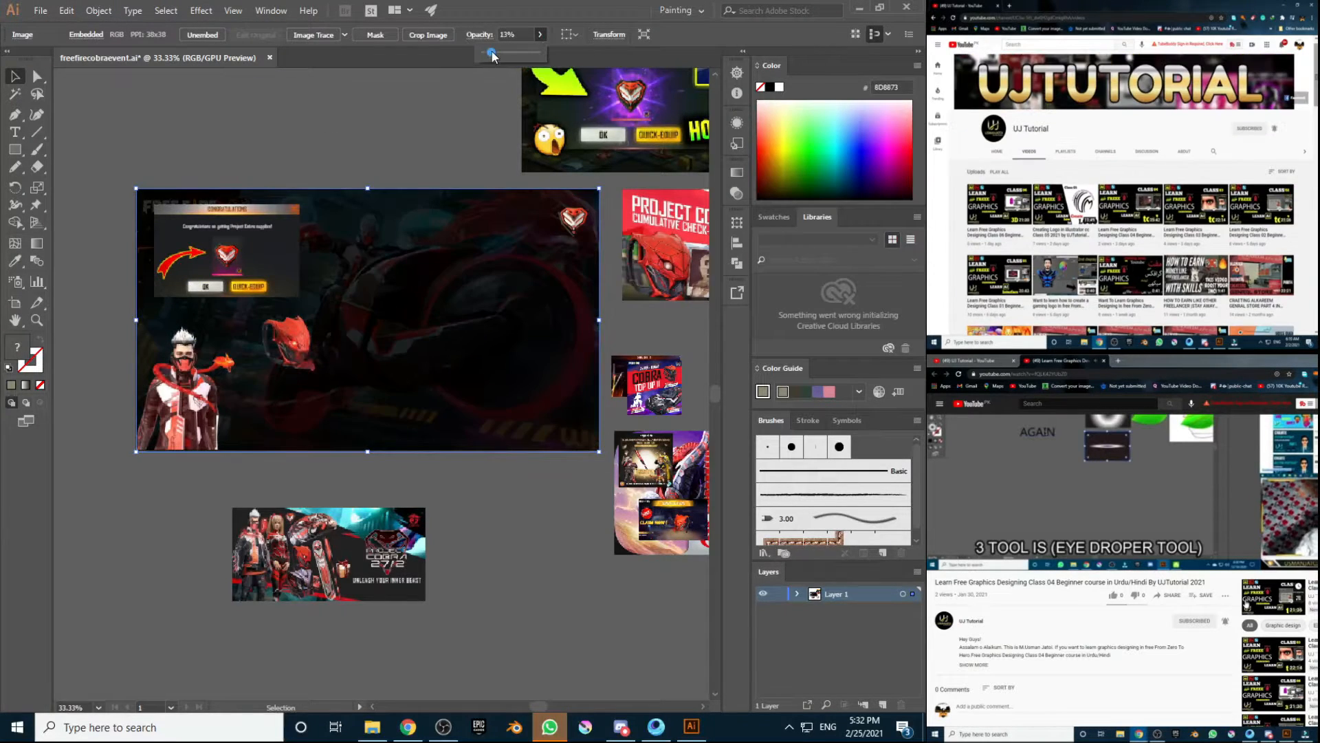
Step: Try a lower opacity on the white-haired character cut-out
click(187, 404)
click(183, 35)
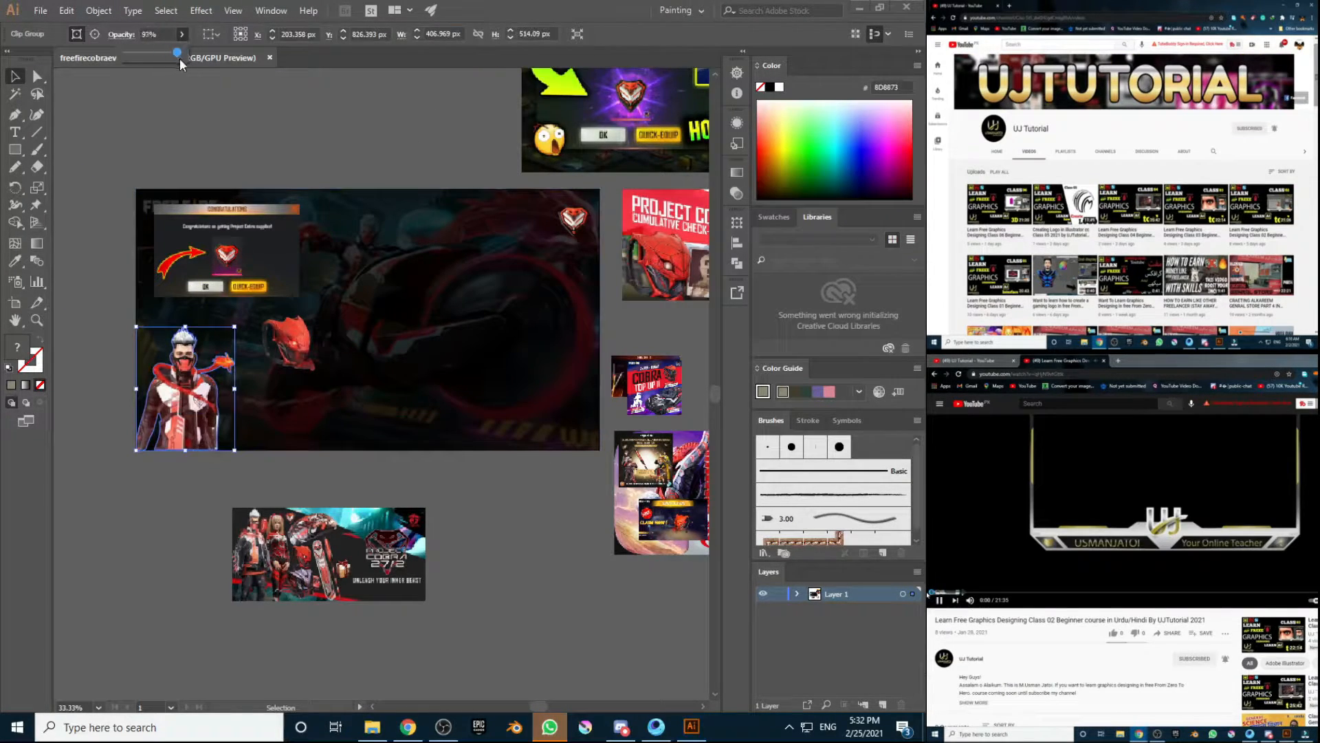
click(214, 130)
Step: Trace one freehand Pencil outline around the COBRA-marked item, red mask and backpack in the Project Cobra 27/2 banner
scroll(278, 426, up, 2)
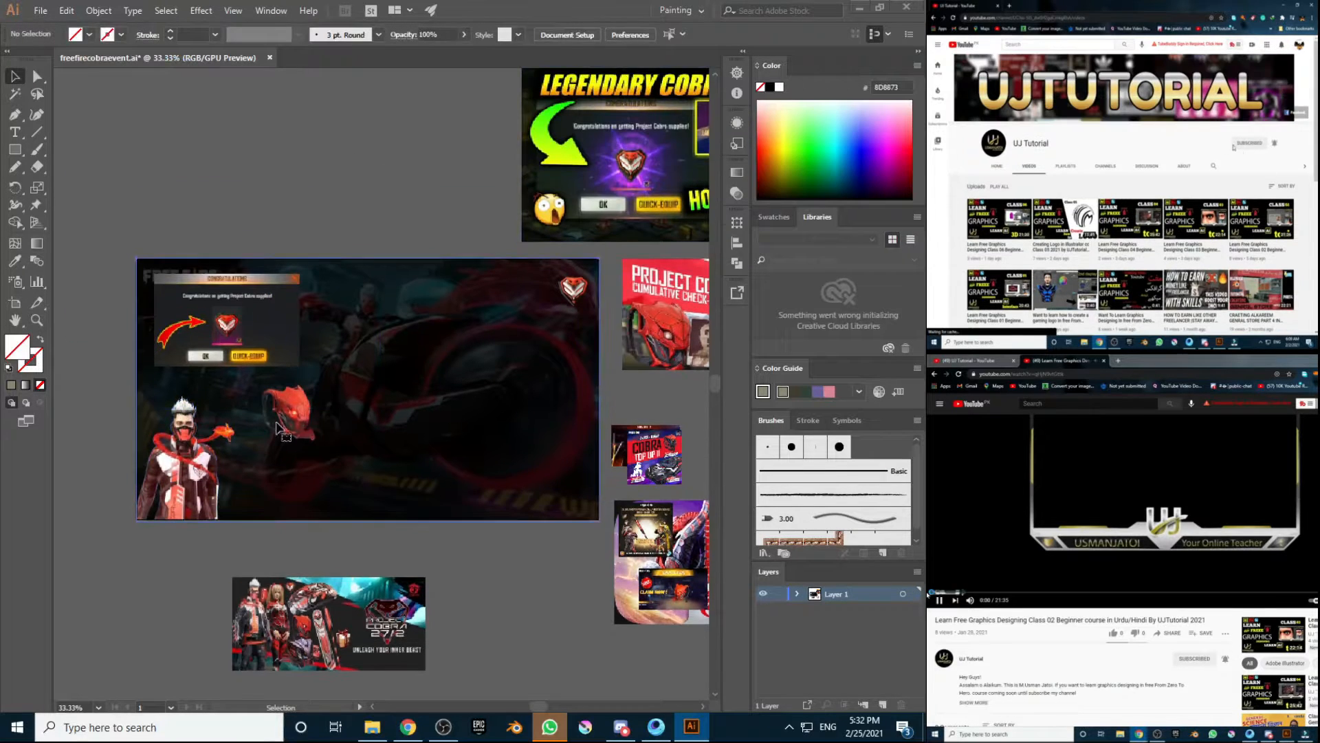
click(37, 321)
click(288, 598)
click(377, 445)
click(378, 445)
click(441, 334)
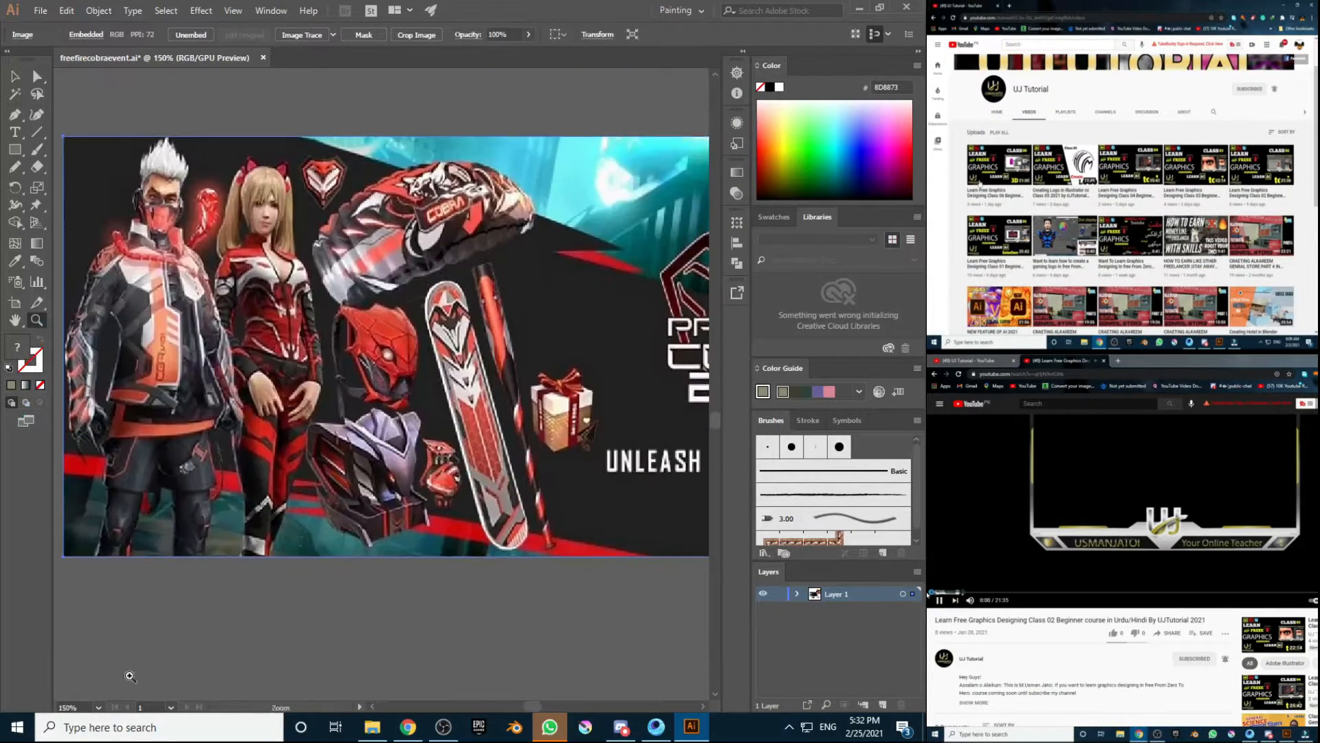
alt+click(413, 392)
alt+click(413, 392)
click(302, 371)
click(703, 705)
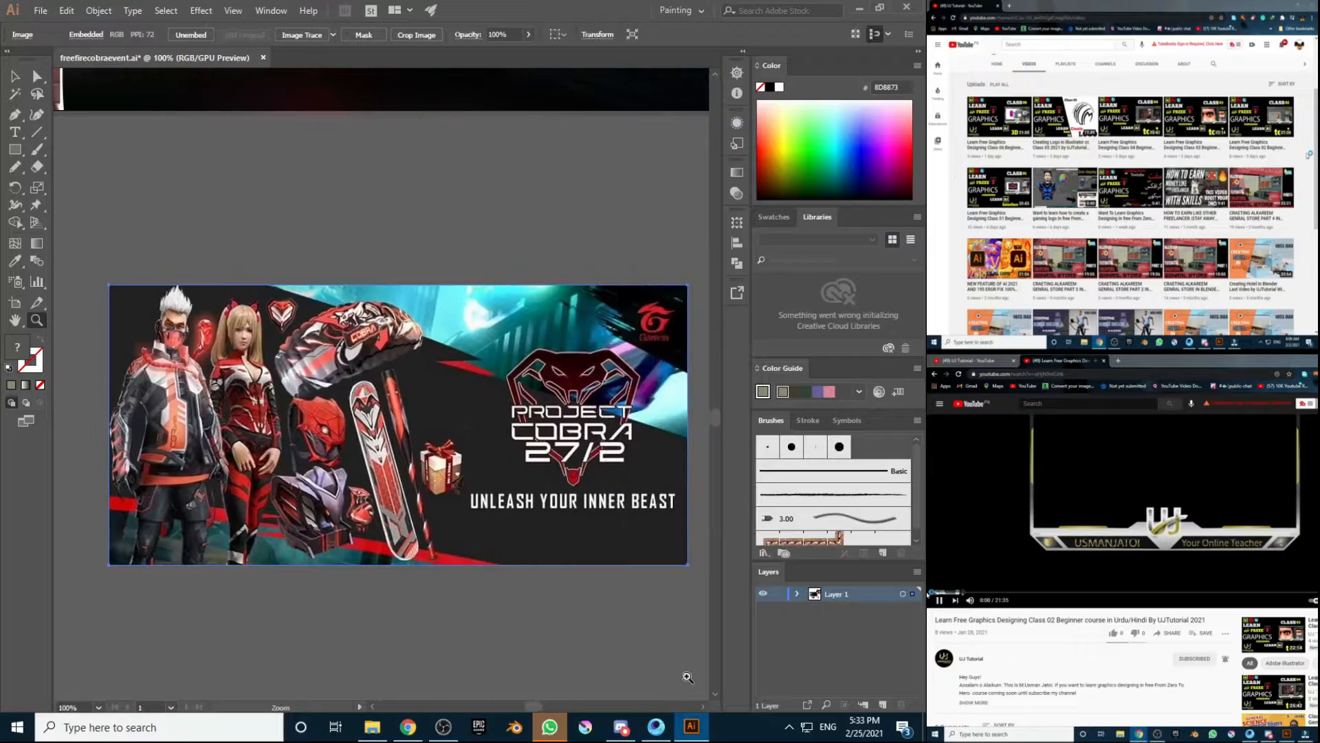
click(387, 467)
scroll(387, 454, up, 2)
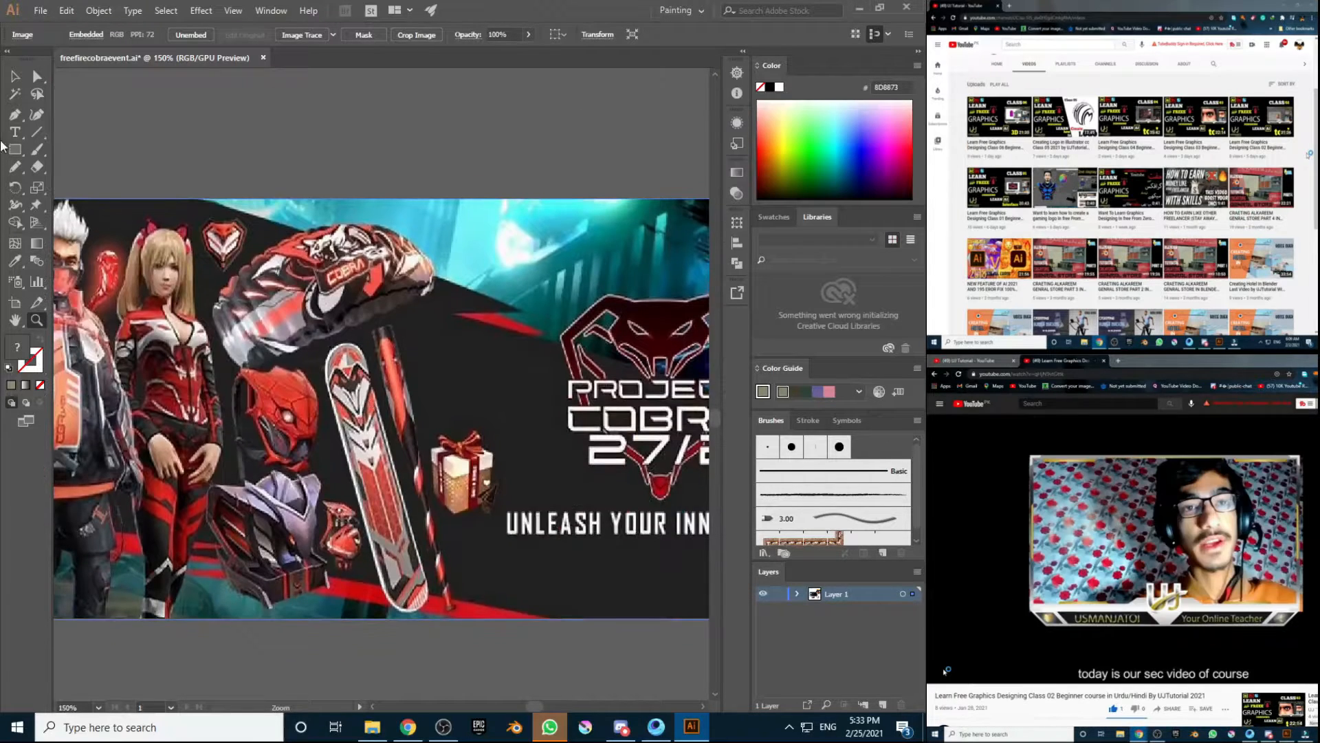
click(15, 167)
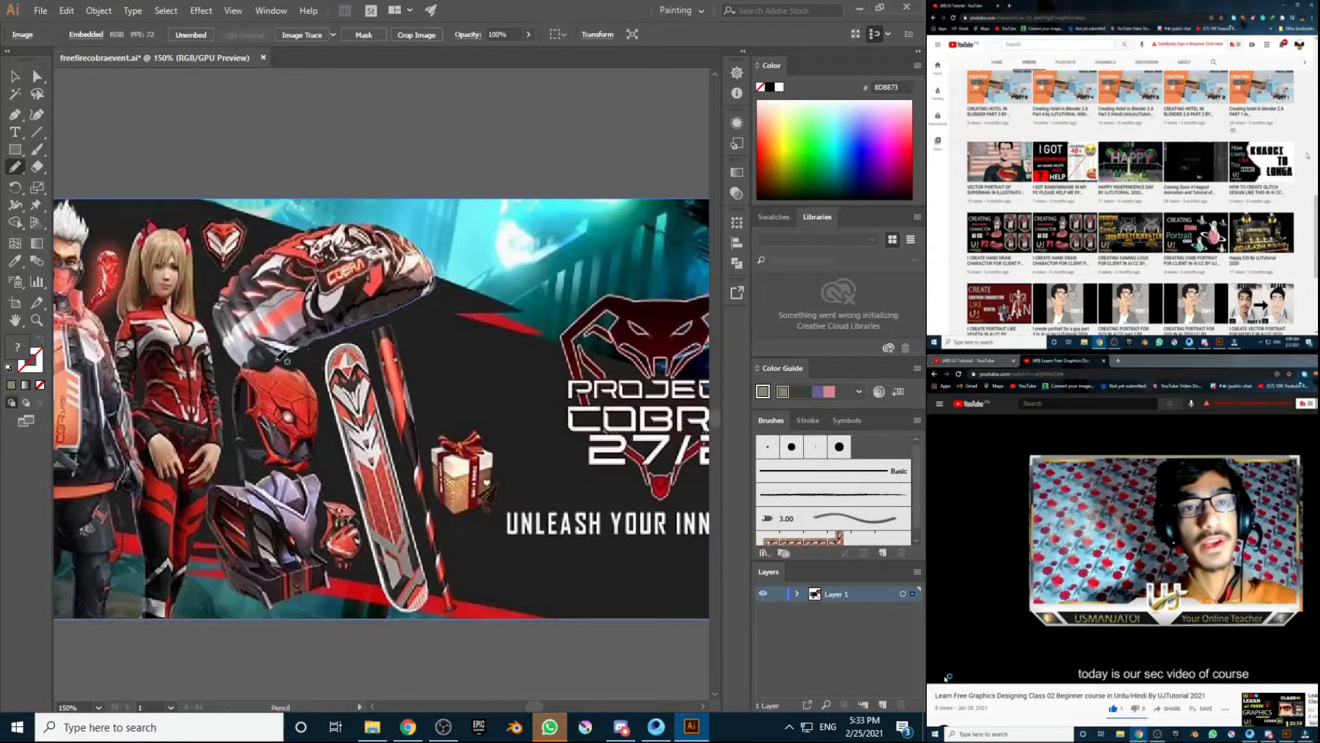
mouse_move(319, 454)
mouse_down()
mouse_move(252, 456)
mouse_move(248, 480)
mouse_move(321, 494)
mouse_up()
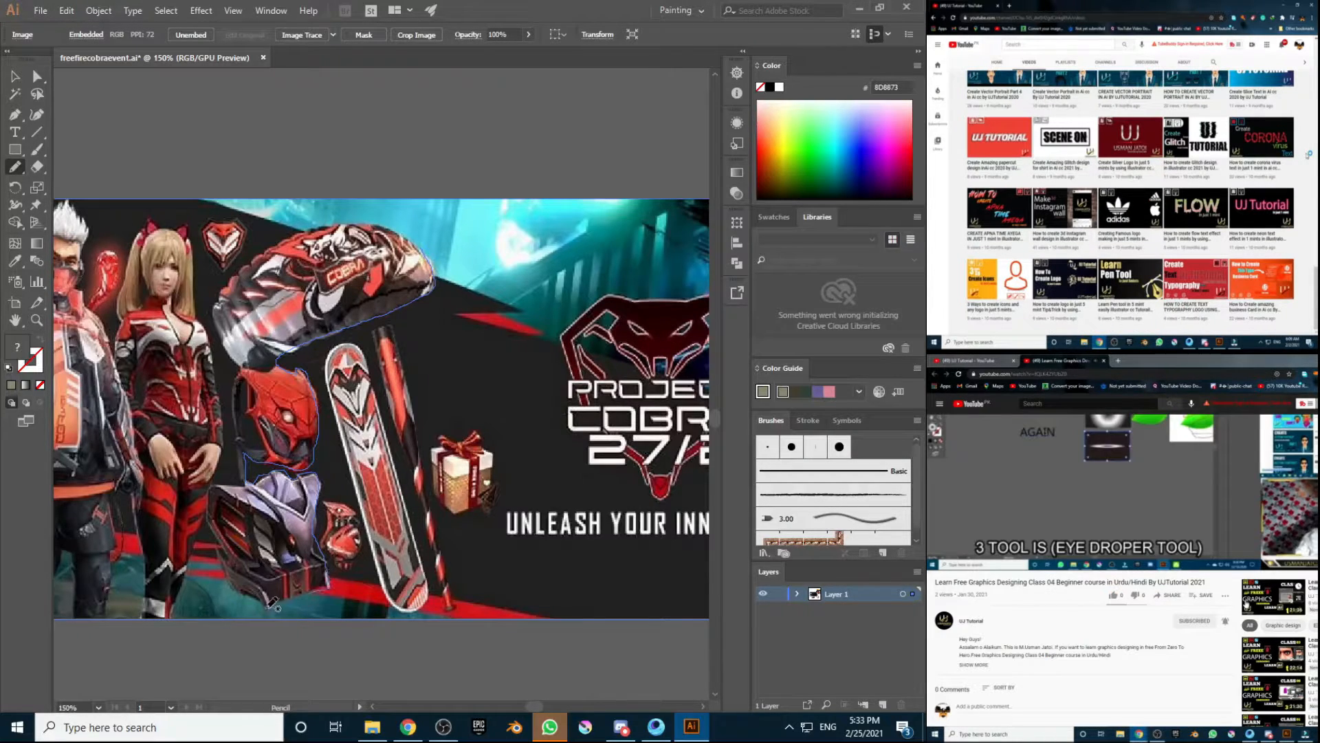
mouse_move(243, 457)
mouse_down()
mouse_move(240, 366)
mouse_move(213, 322)
mouse_move(226, 289)
mouse_up()
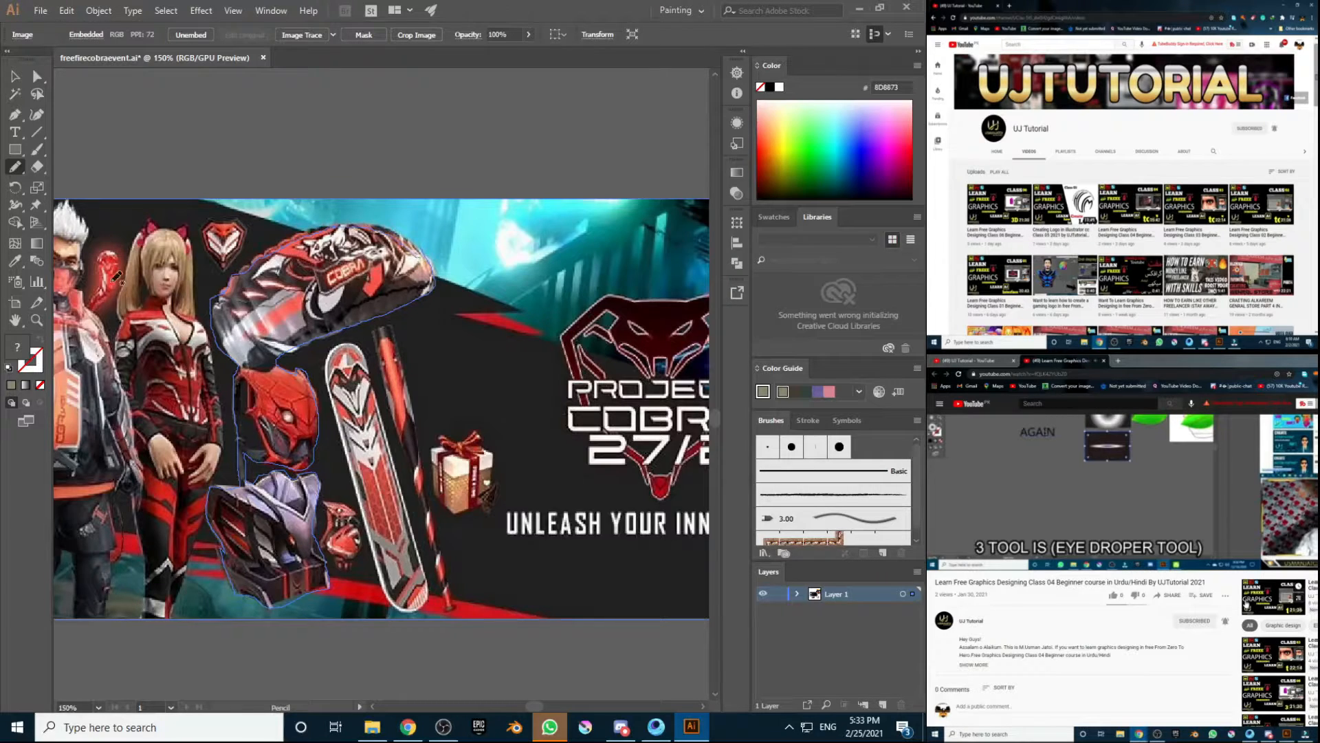
Step: Adjust the traced outline's anchor point at the tip of the COBRA-marked item and select the whole outline
right_click(423, 261)
click(427, 260)
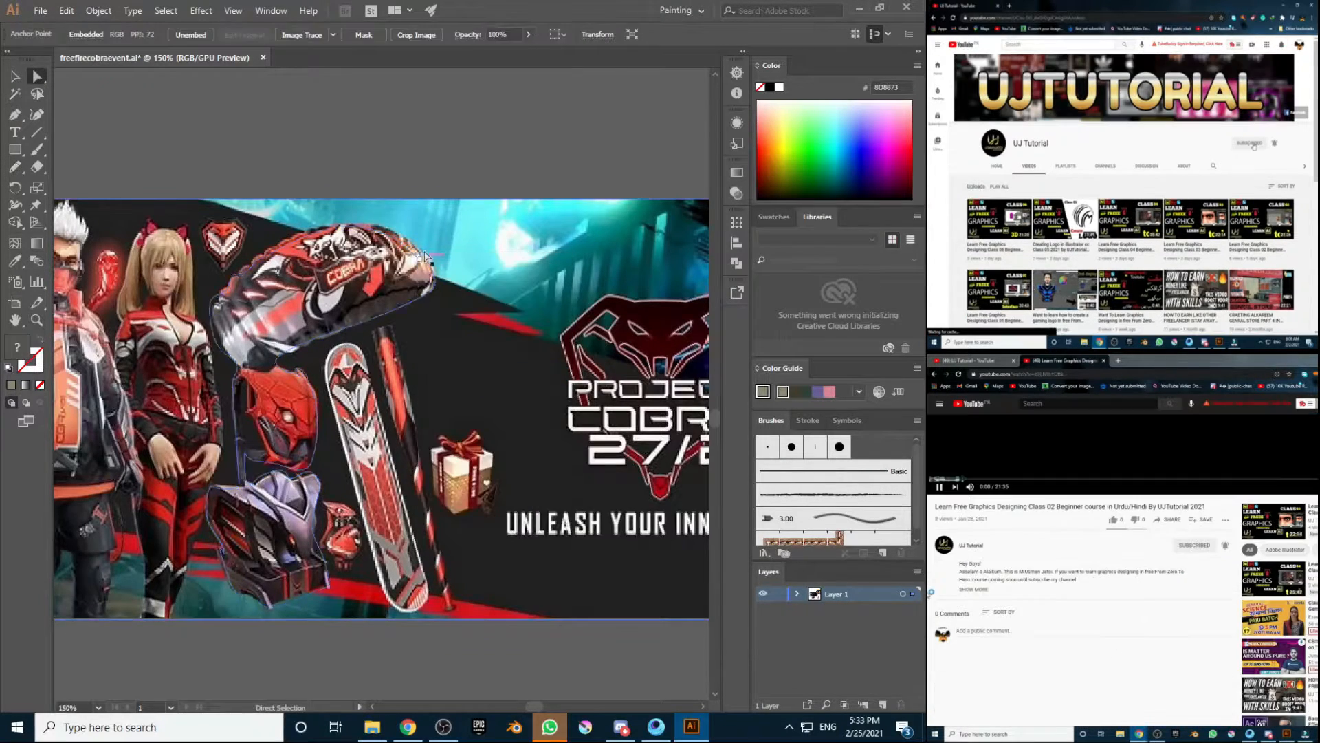
drag(421, 258, 421, 257)
click(15, 77)
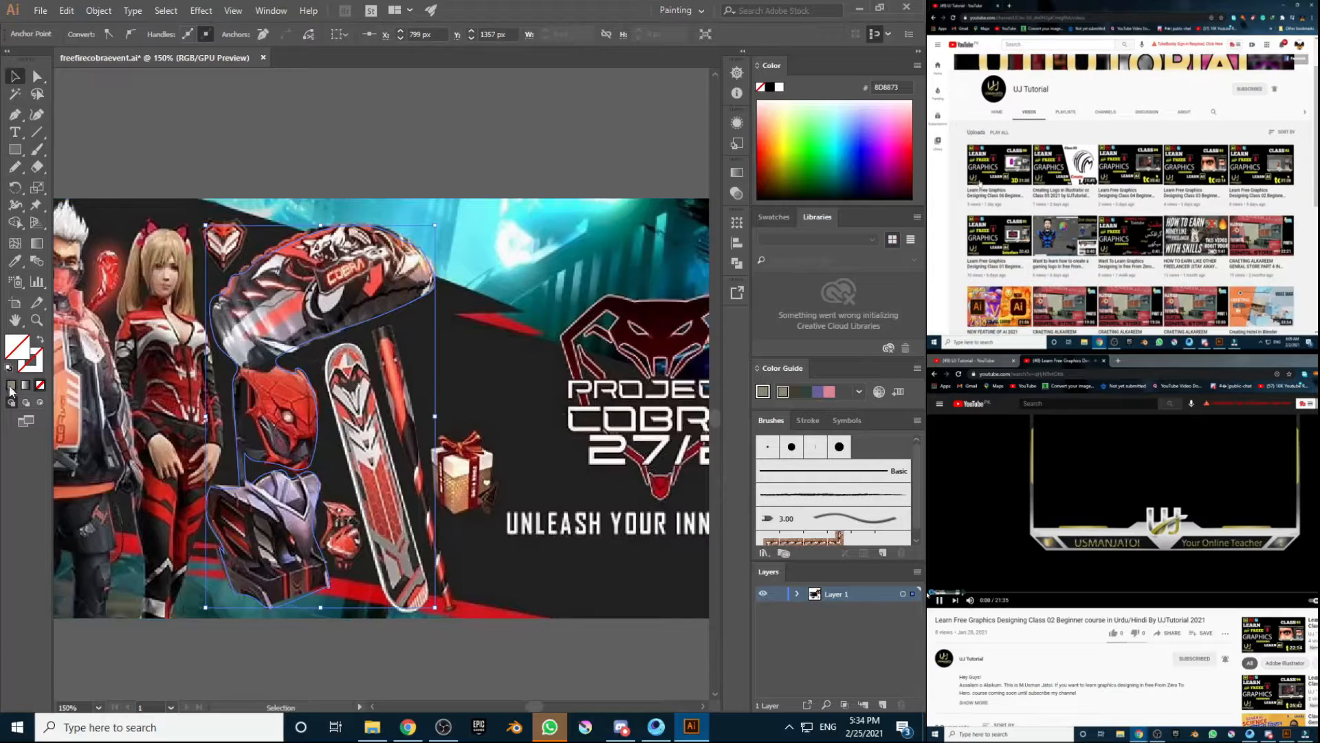
Step: Give the outline a solid fill, and use it to clip a copy of the Project Cobra banner into a separate cut-out
click(11, 386)
click(273, 225)
drag(274, 224, 297, 646)
click(323, 368)
shift+click(296, 345)
right_click(294, 348)
click(379, 456)
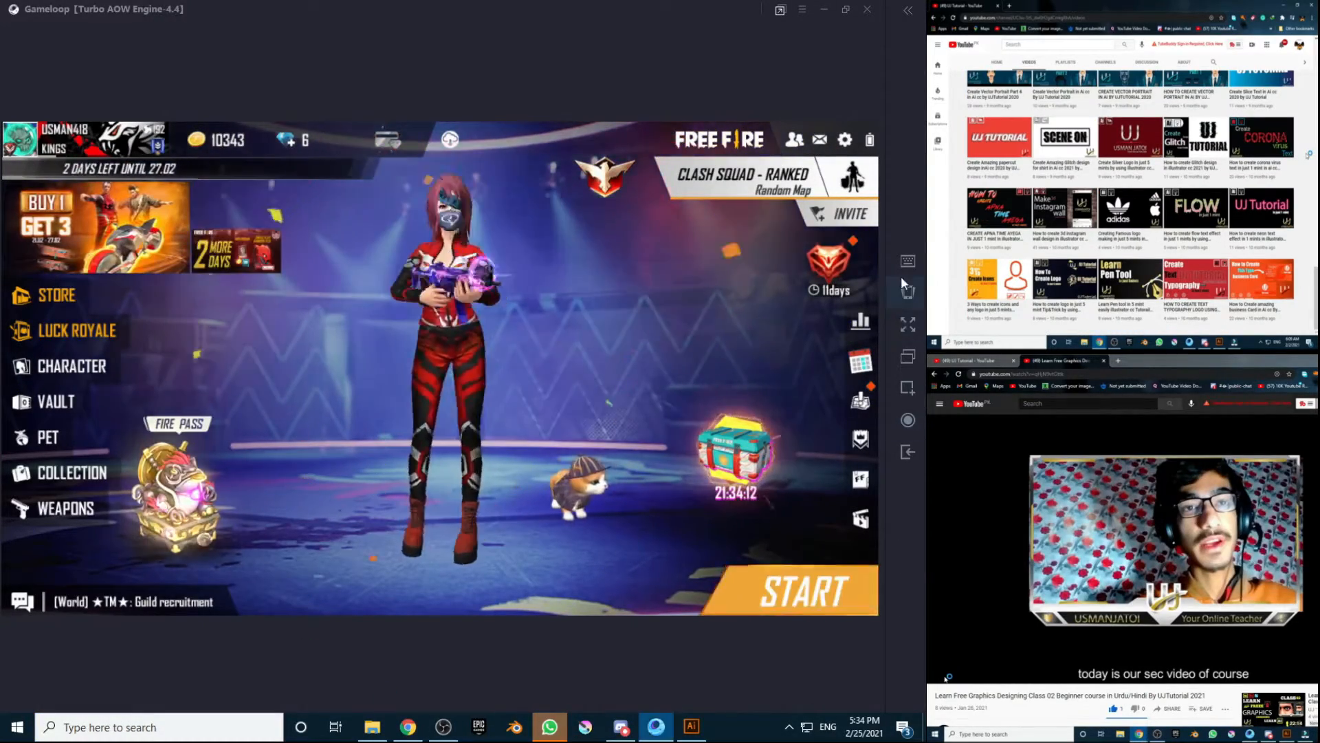
Step: Switch to Gameloop, snip the full-length female character from the Free Fire lobby and save it as 445 in ujgamer's thumbnail folder
click(215, 501)
drag(315, 160, 596, 597)
key(ctrl+s)
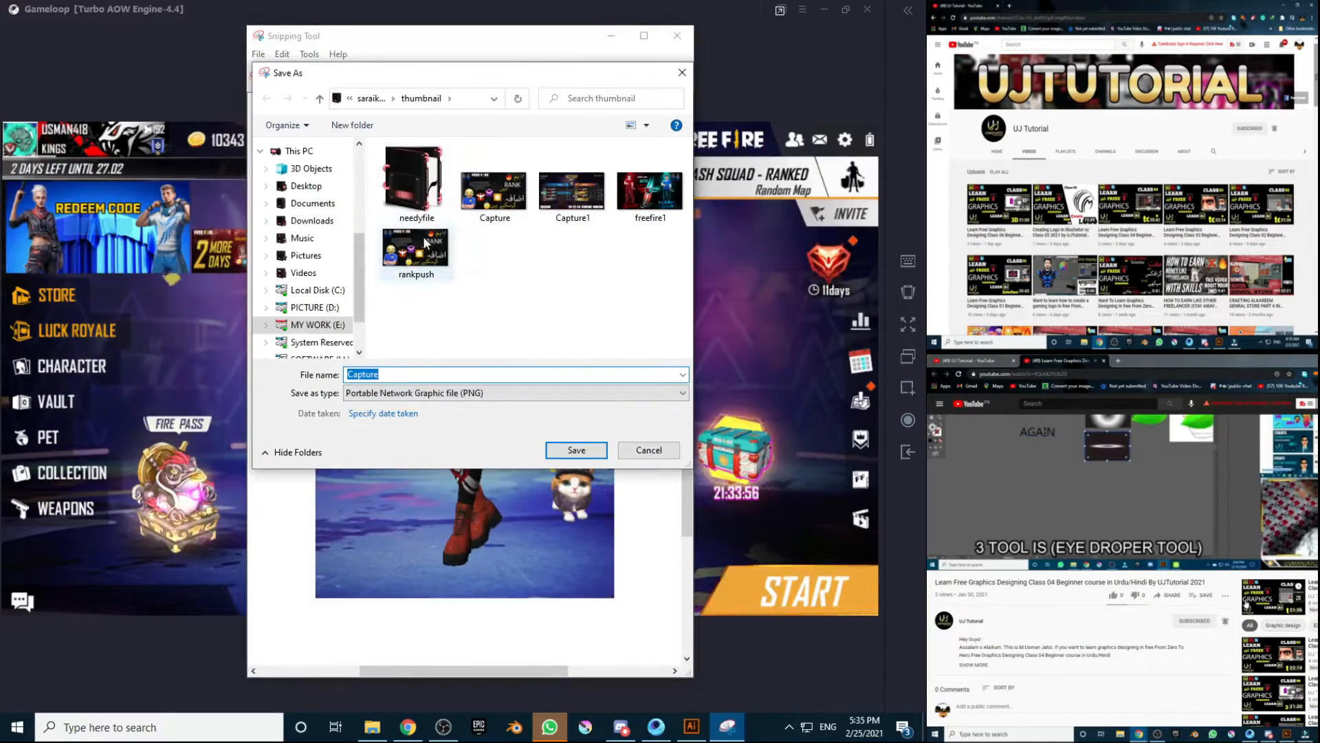
scroll(497, 244, down, 6)
double_click(595, 341)
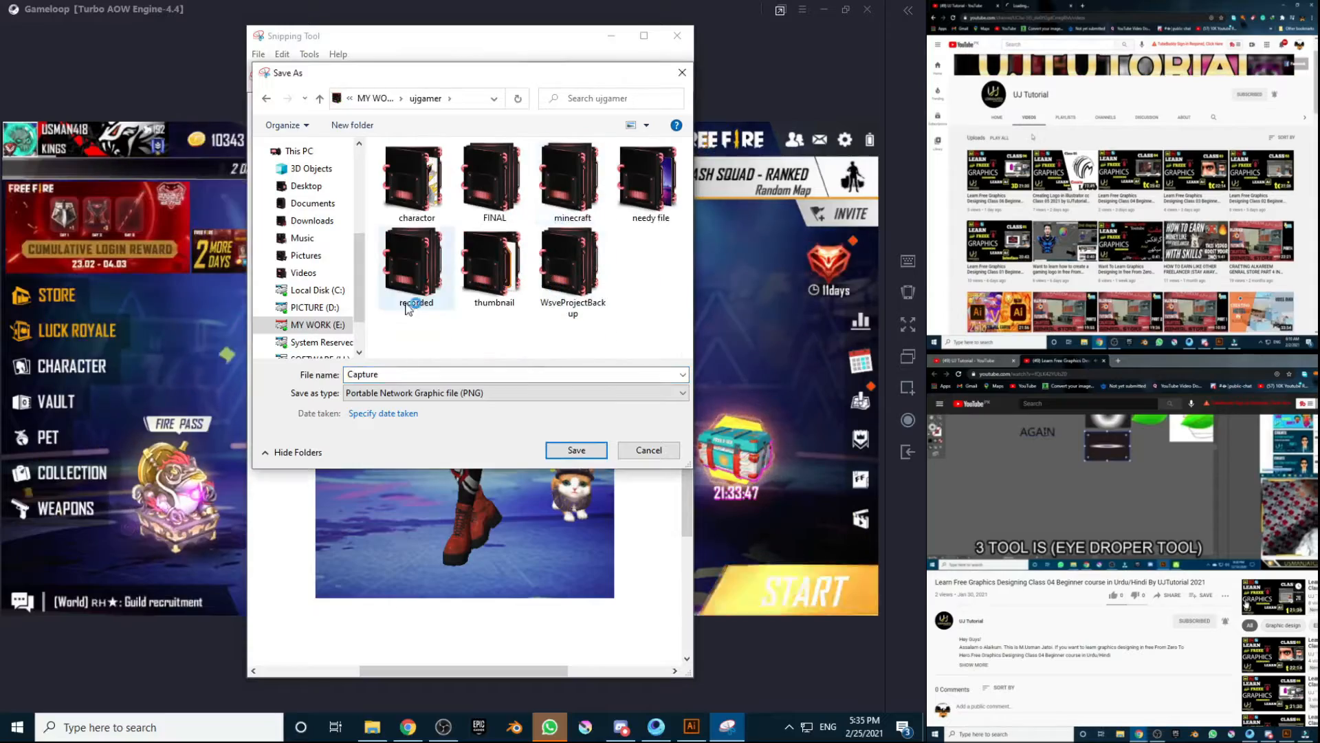
double_click(489, 282)
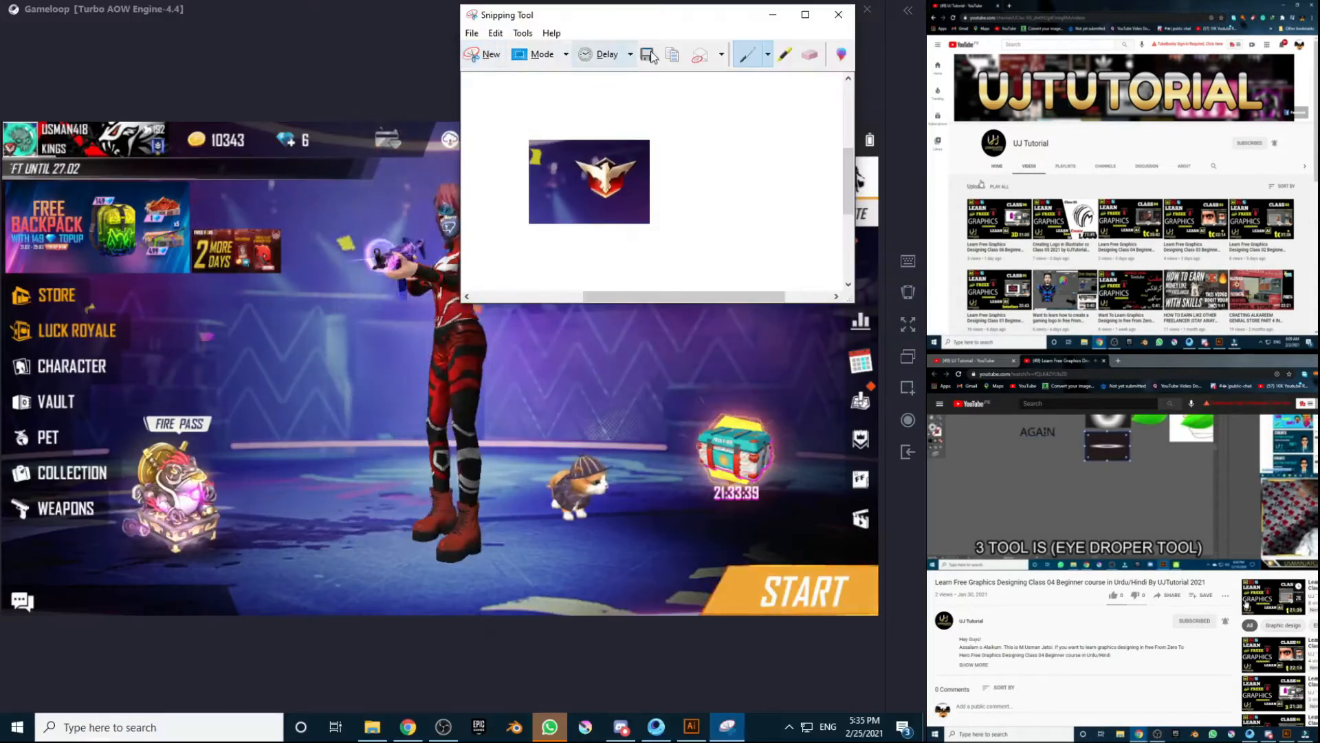
Step: Save the winged rank badge snip as 55 and the red Cobra badge snip as 5555
key(ctrl+s)
text(55)
click(775, 429)
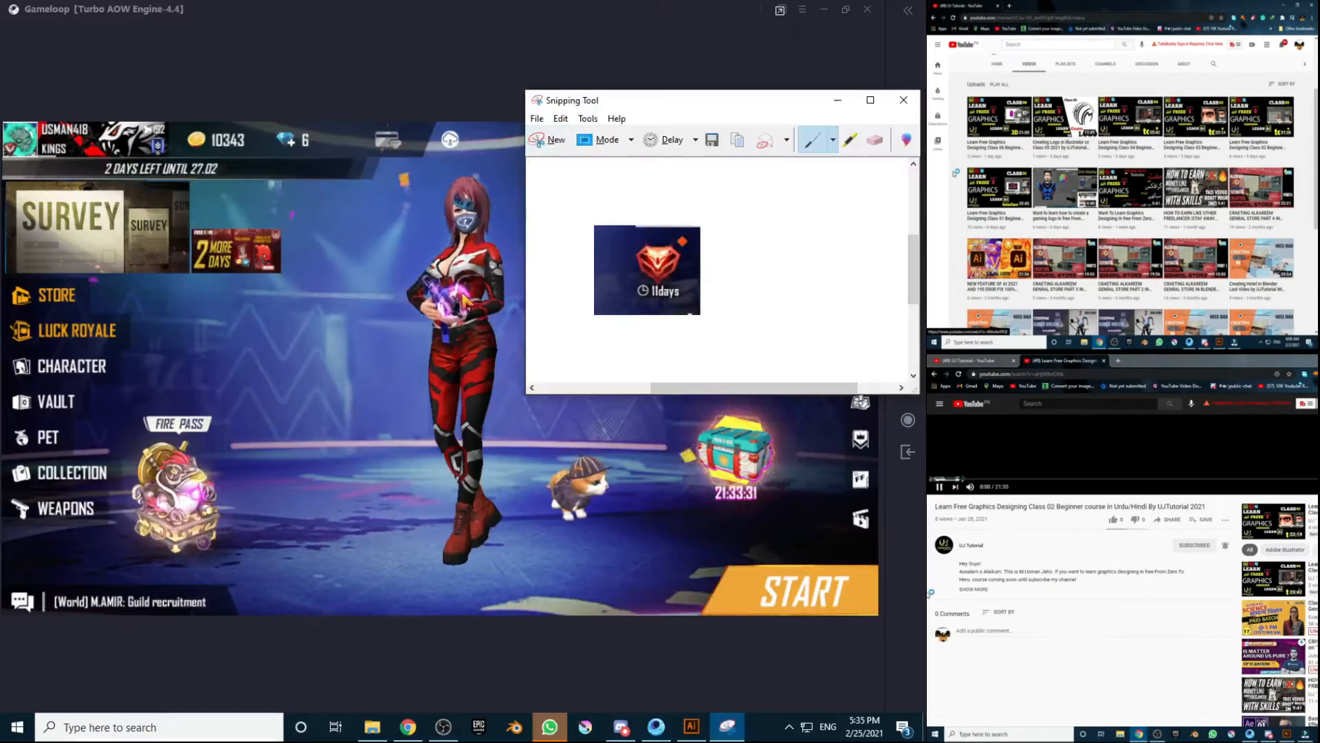
key(ctrl+s)
text(55)
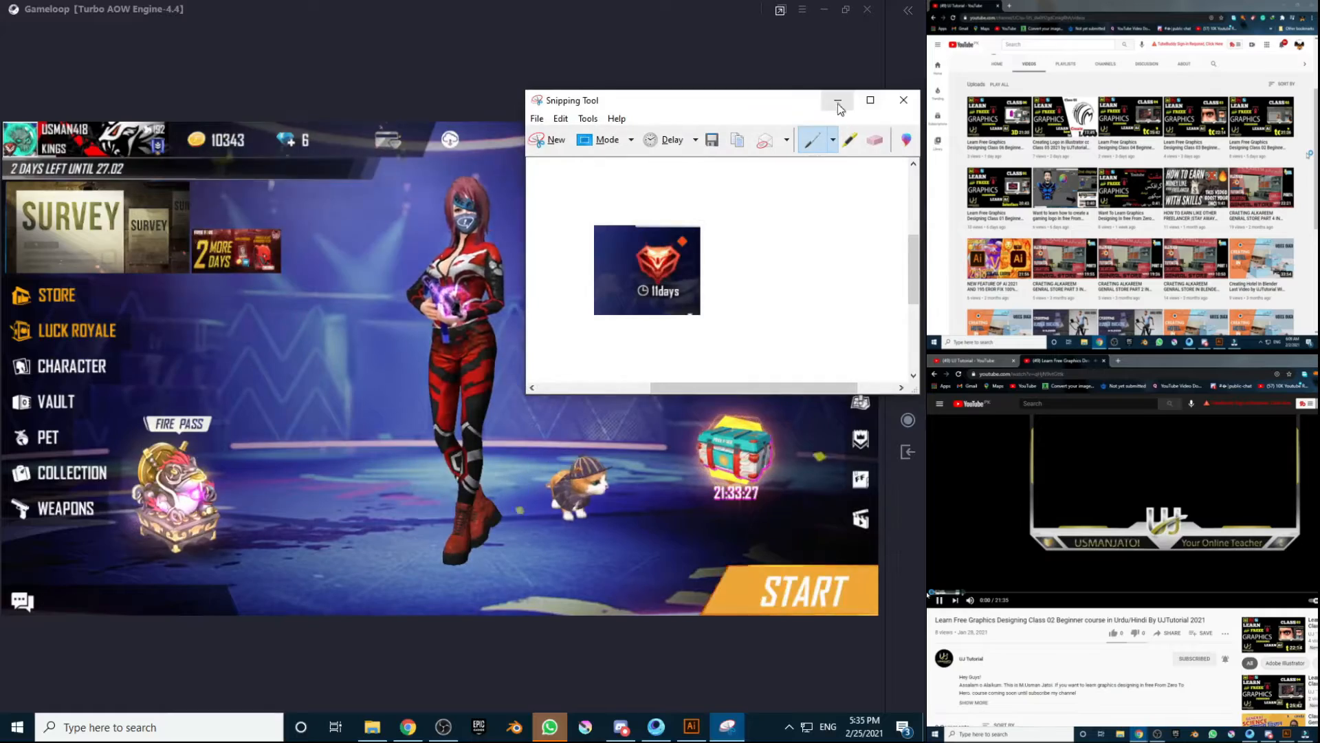
Step: Snip the player profile banner from the game lobby and save it as 555555
key(ctrl+n)
drag(2, 121, 174, 158)
key(ctrl+s)
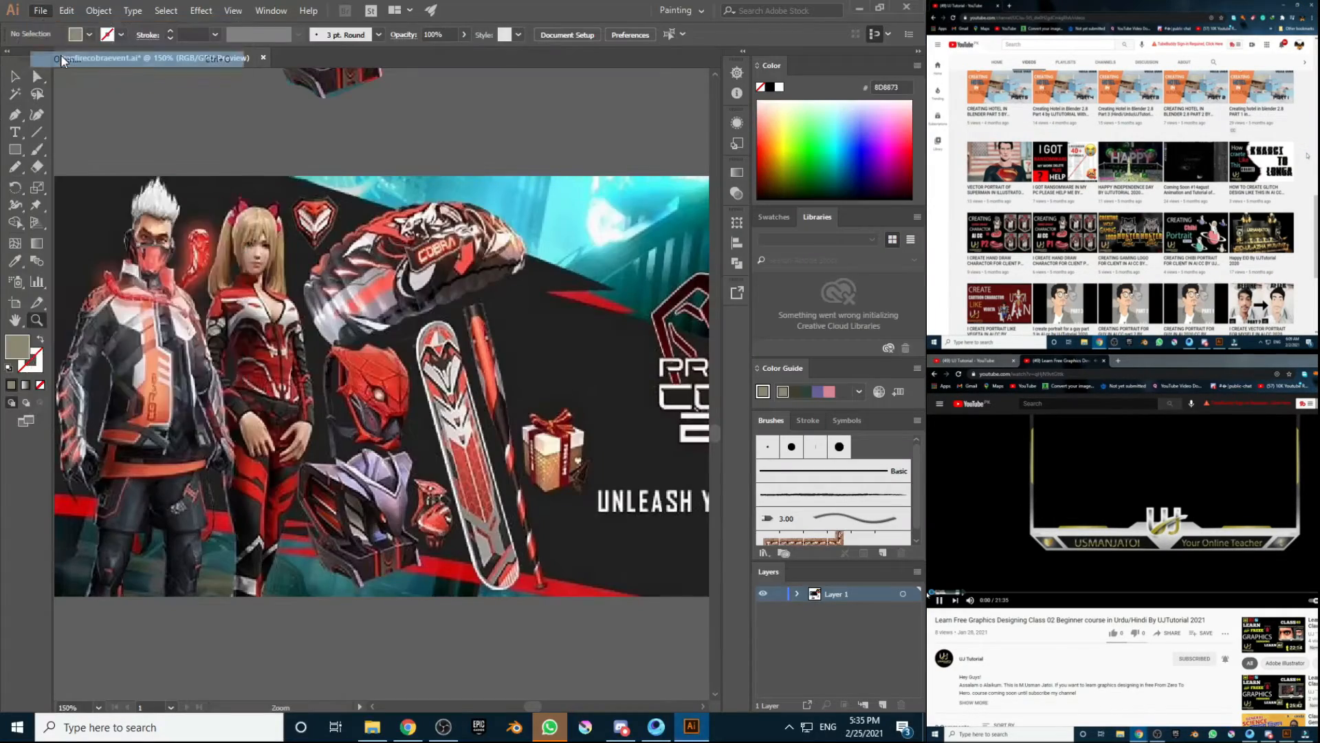
Step: Switch to Illustrator and open the images 55, 445, 5555 and 555555 from the thumbnail folder
key(ctrl+o)
ctrl+click(522, 332)
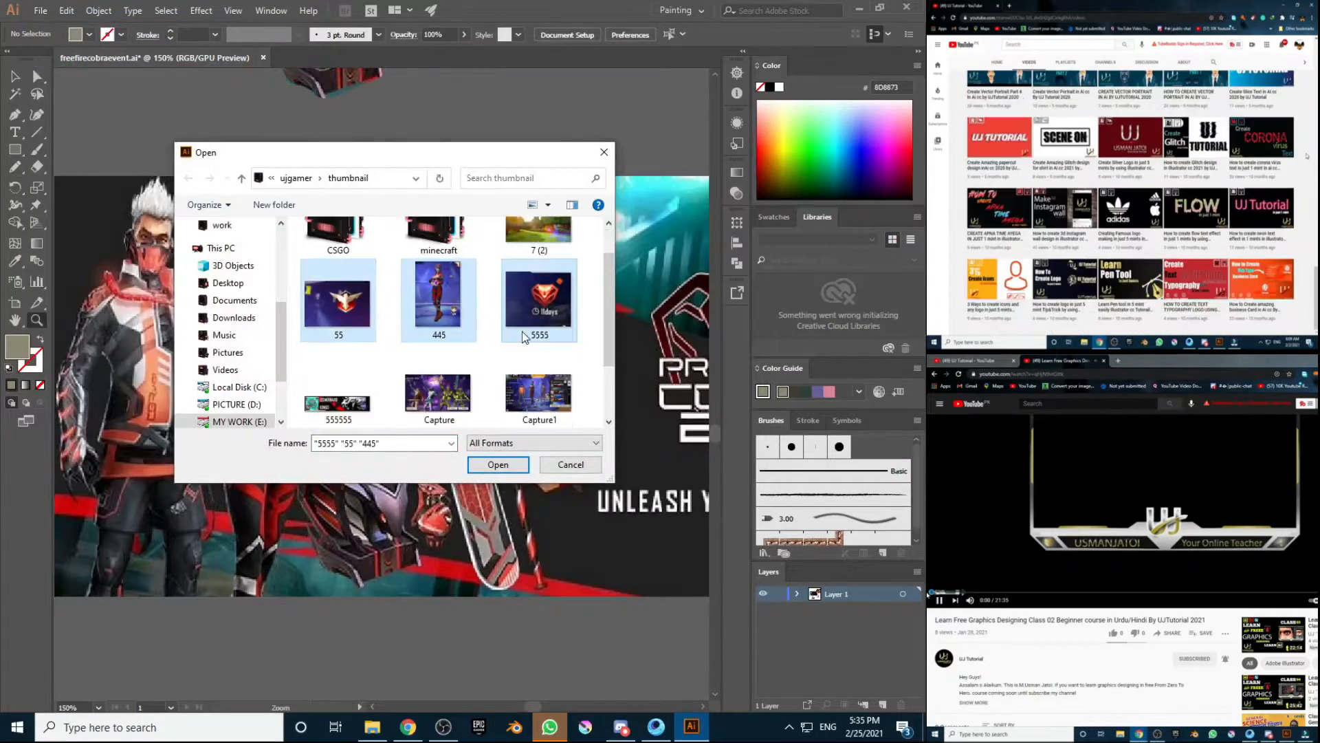
scroll(522, 332, down, 2)
click(523, 463)
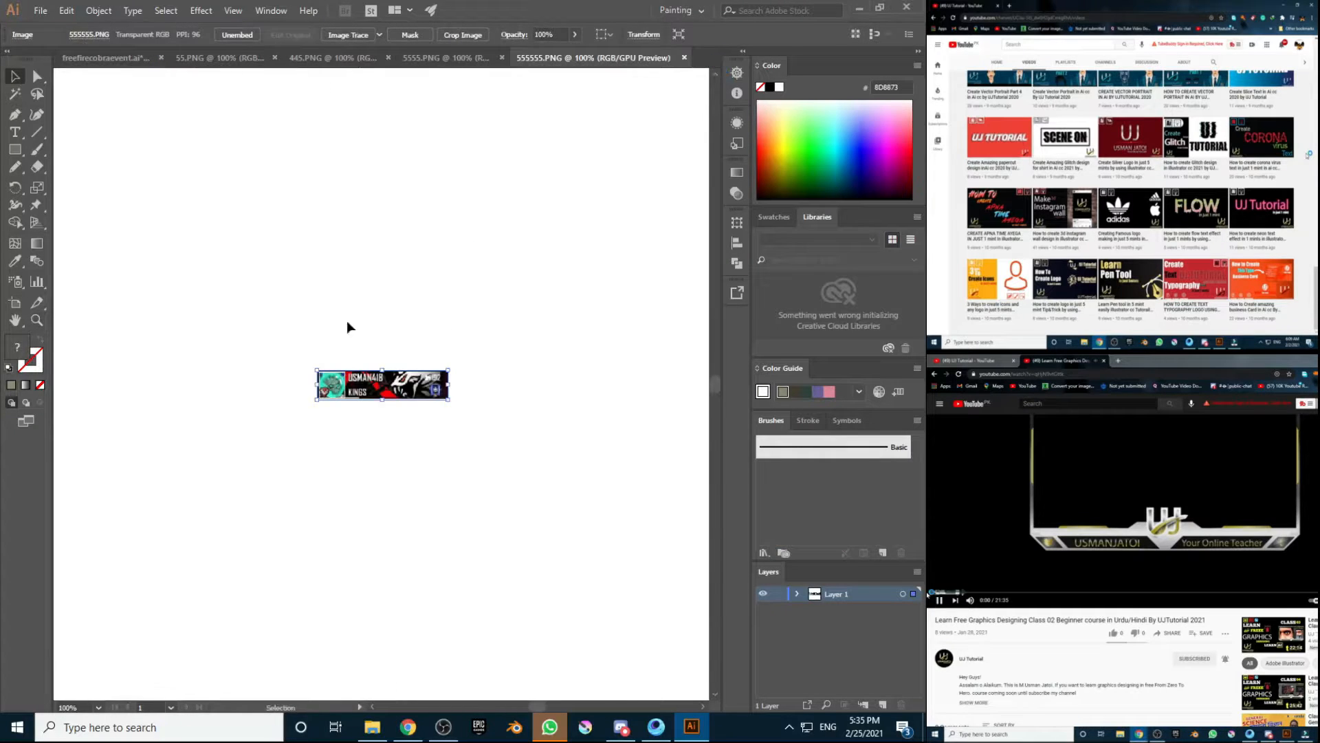
Step: Move the four opened snips into the freefirecobraevent document and close their separate files
drag(381, 386, 412, 233)
scroll(256, 132, up, 2)
click(302, 61)
click(337, 60)
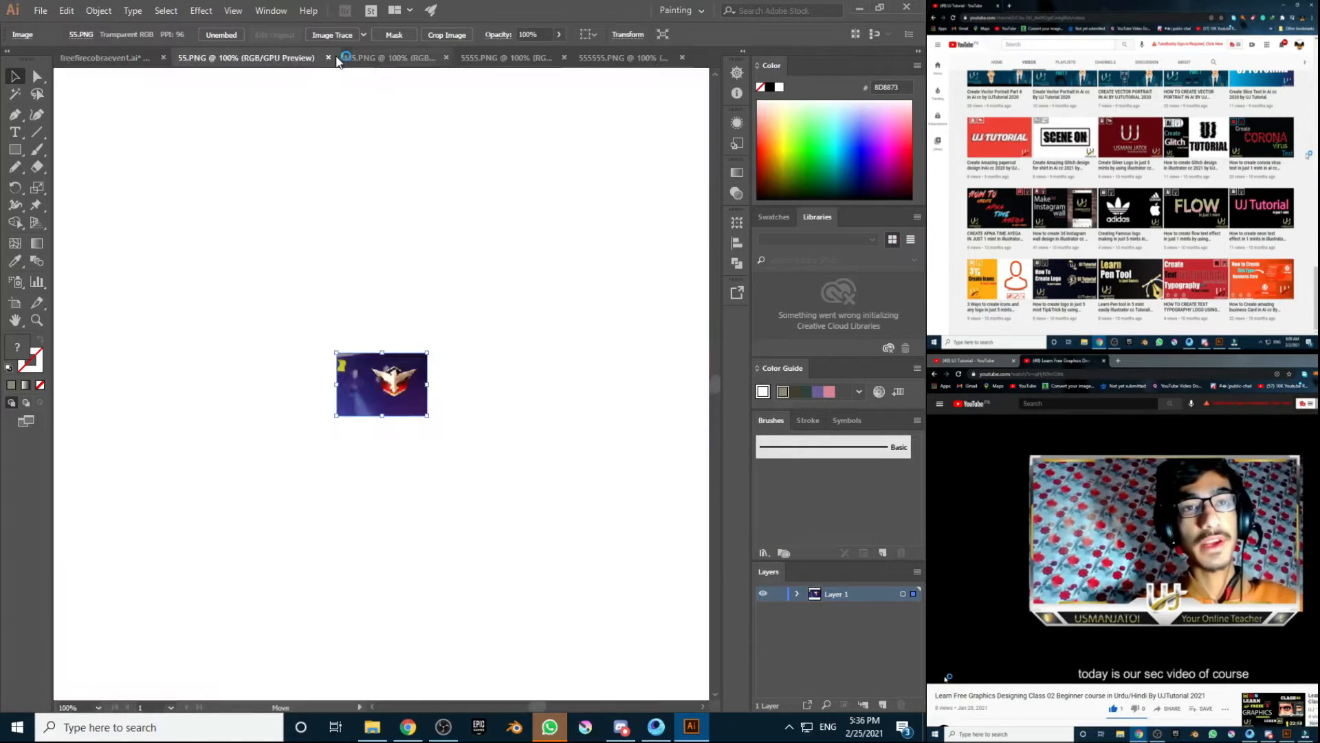
click(329, 58)
click(337, 61)
drag(422, 330, 673, 254)
click(358, 60)
click(370, 58)
click(363, 59)
drag(381, 383, 138, 298)
click(349, 57)
click(436, 58)
click(447, 58)
Step: Apply Make Pixel Perfect to the player profile banner image
click(256, 271)
click(36, 320)
click(148, 279)
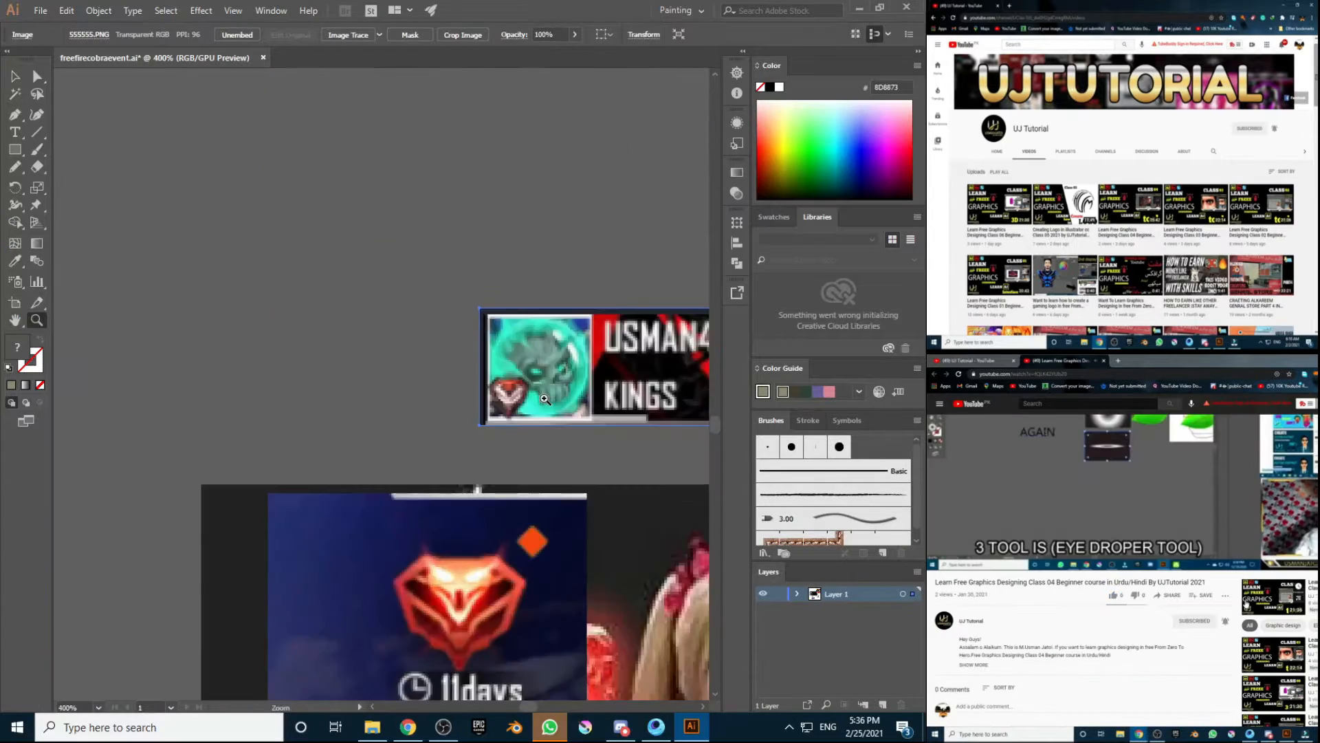
click(544, 399)
scroll(377, 700, left, 3)
key(v)
right_click(192, 331)
click(227, 380)
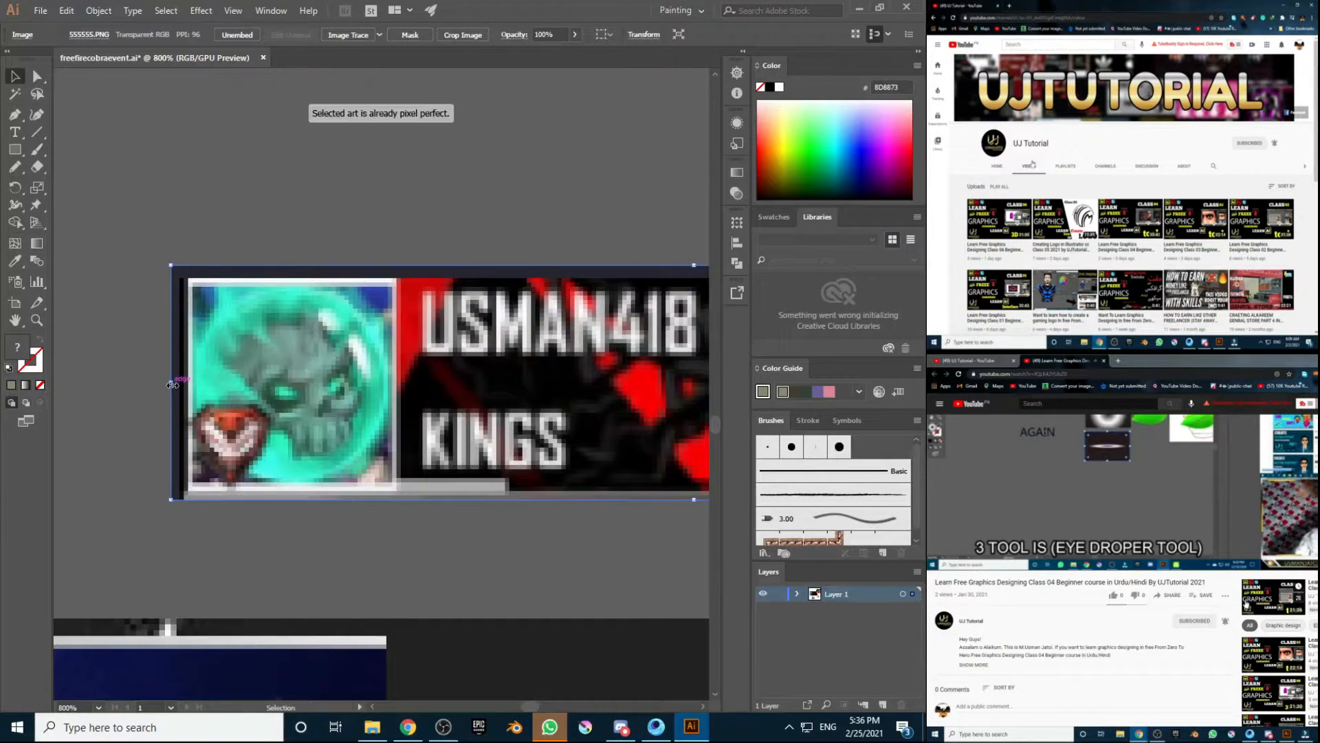
Step: Place the player profile banner along the artboard's bottom edge and enlarge it
scroll(172, 385, down, 8)
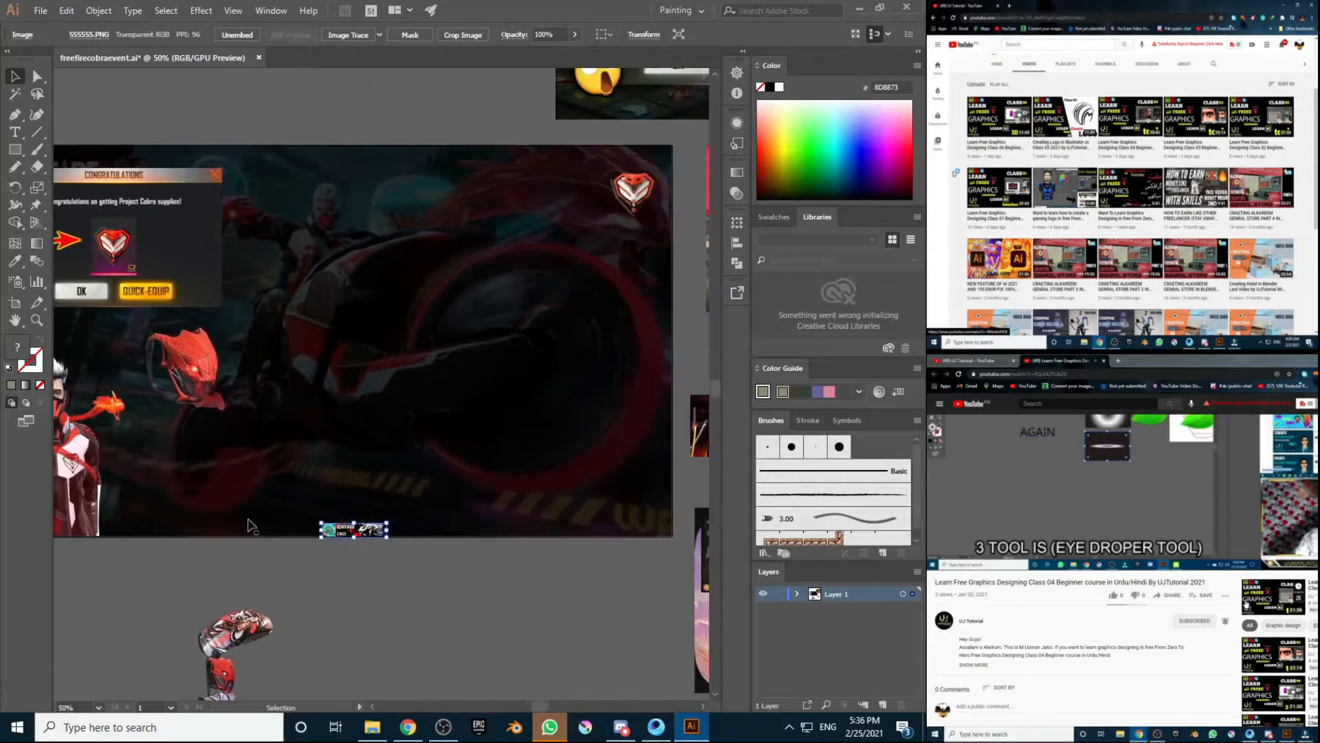
click(373, 706)
scroll(349, 313, up, 3)
drag(349, 313, 202, 626)
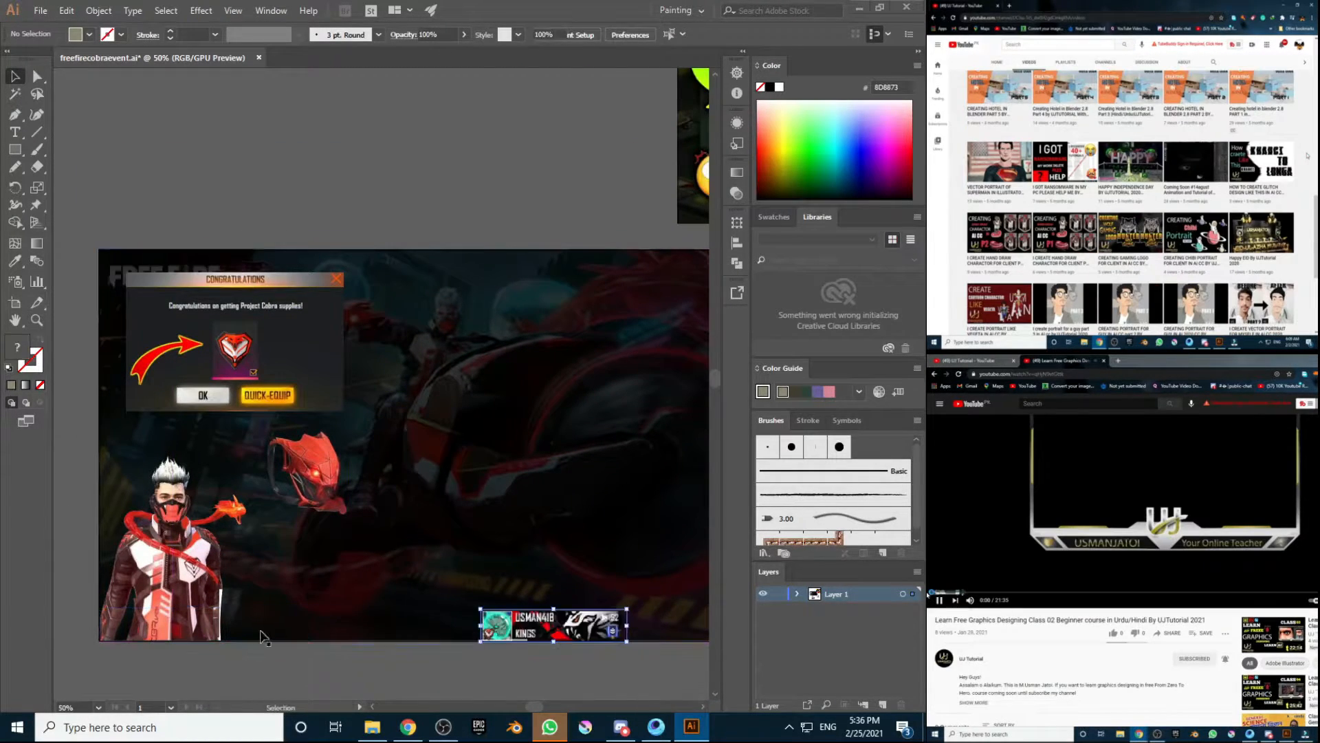
Step: Move the white-haired character cut-out across the artboard so it stands over the player profile banner
drag(526, 566, 527, 566)
click(369, 683)
scroll(602, 539, down, 2)
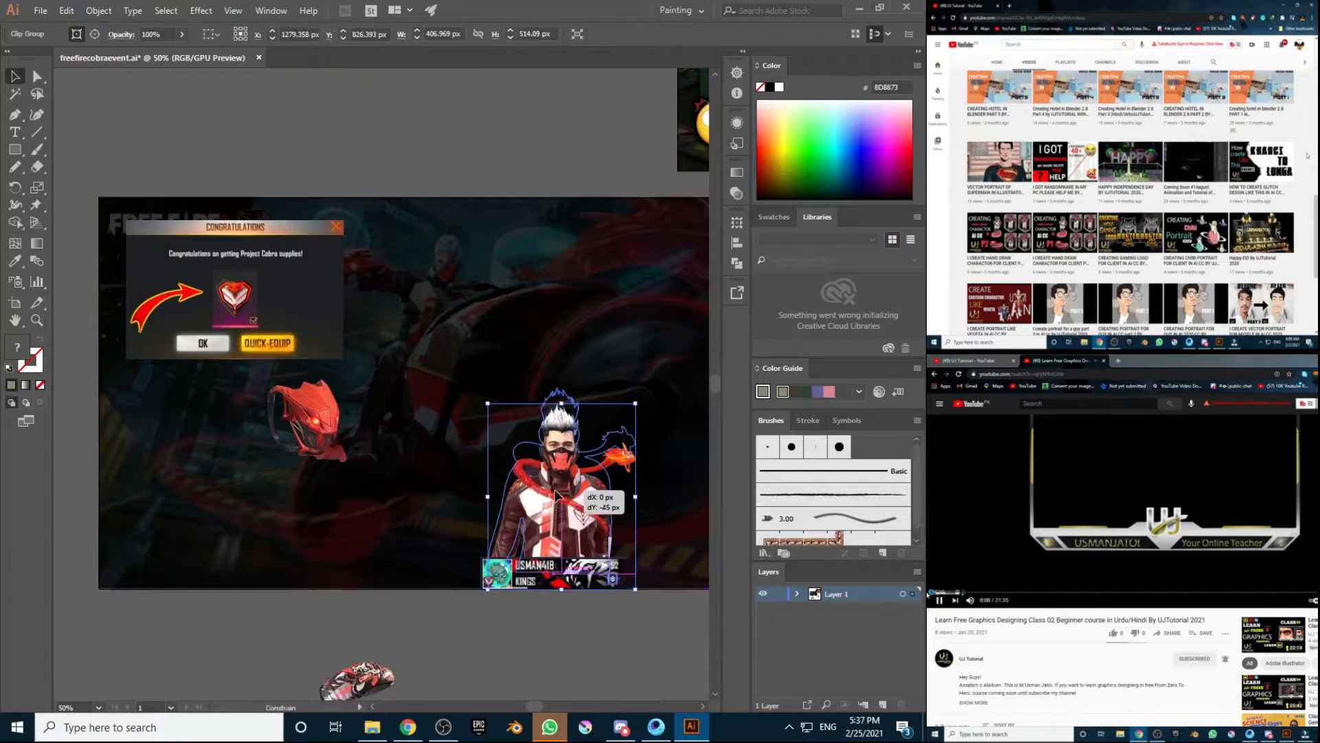
drag(555, 491, 556, 489)
click(570, 663)
Step: Image-trace the female character screenshot with the Low Fidelity Photo preset
scroll(570, 660, down, 5)
click(39, 322)
click(446, 539)
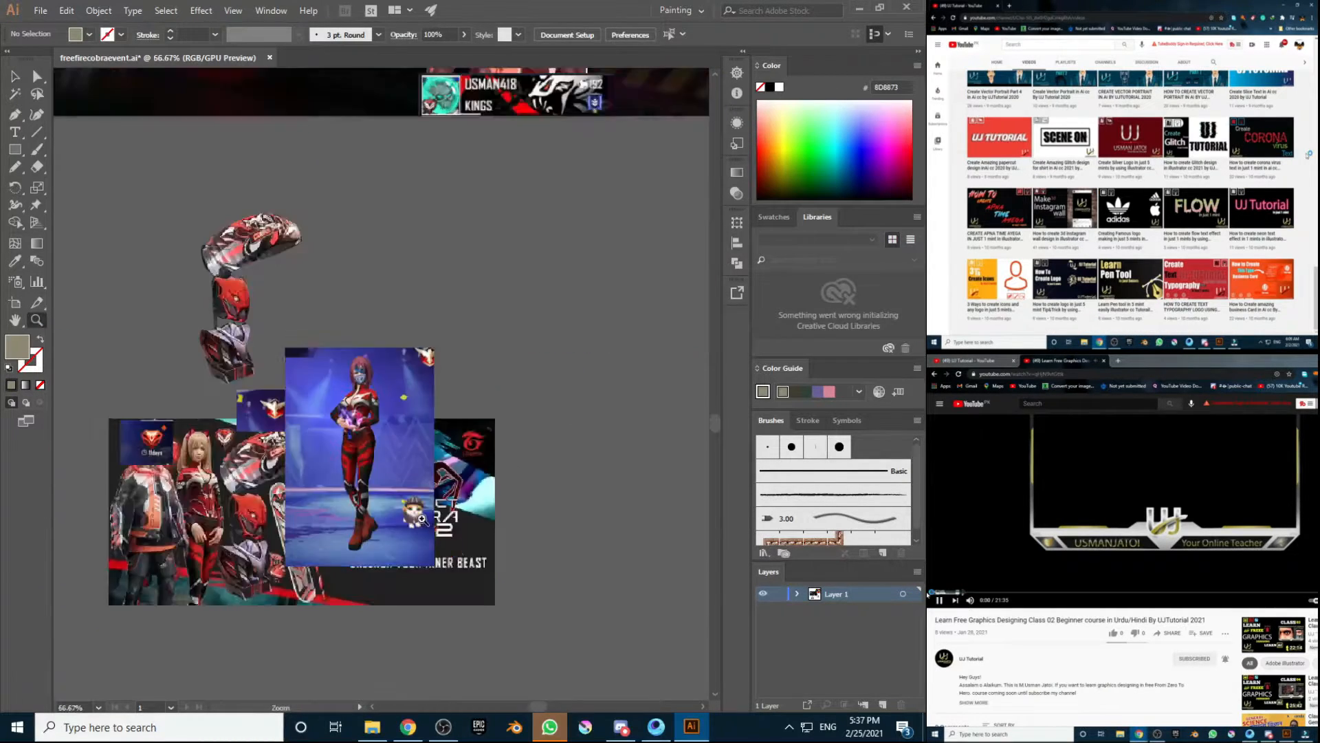
click(395, 462)
click(392, 457)
click(391, 455)
click(15, 76)
click(450, 142)
scroll(451, 142, down, 1)
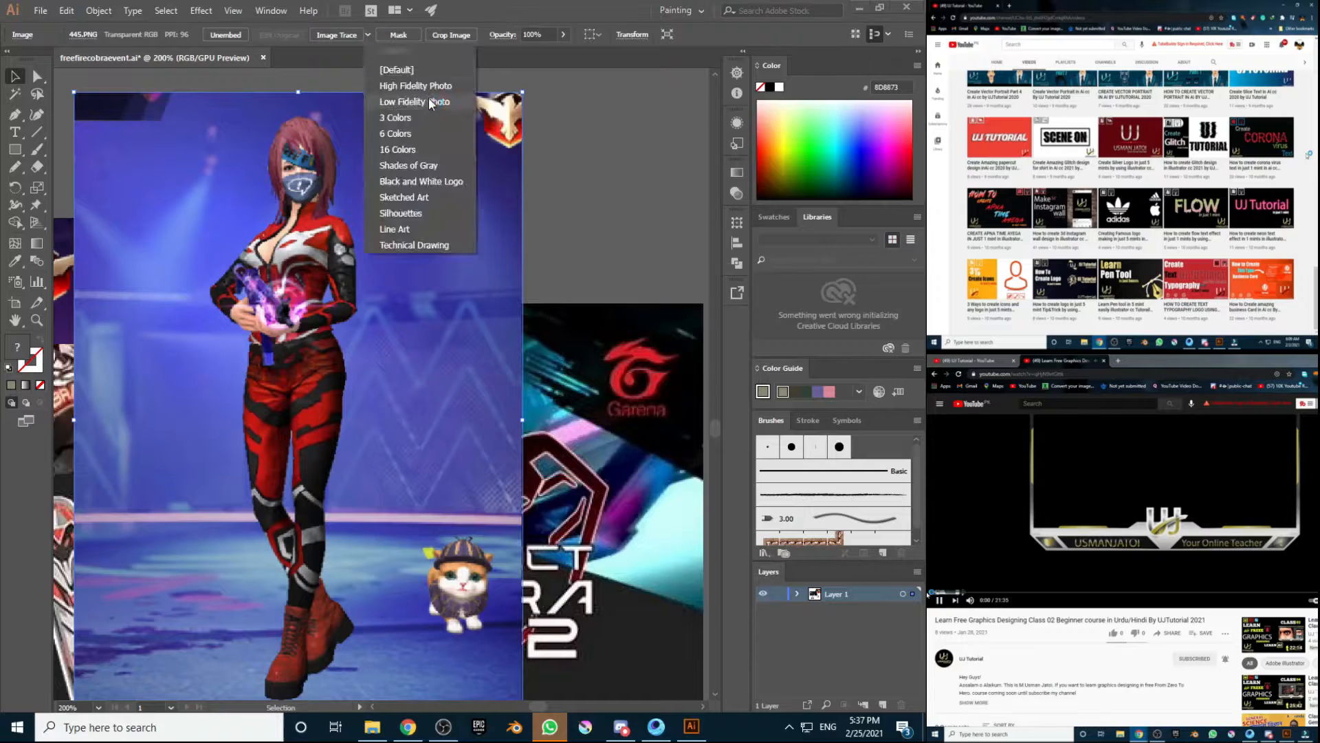
click(432, 103)
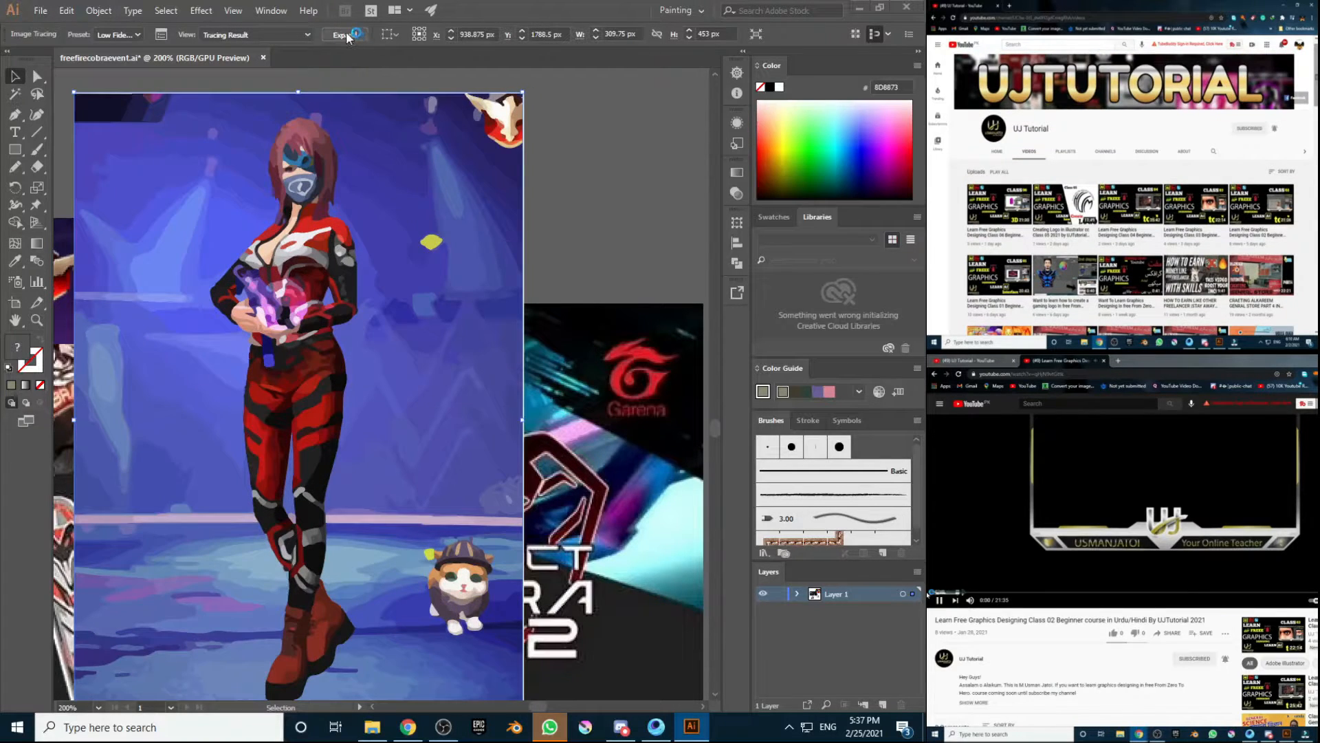
Step: Expand the image trace of the female character screenshot and isolate its group
click(348, 38)
double_click(539, 176)
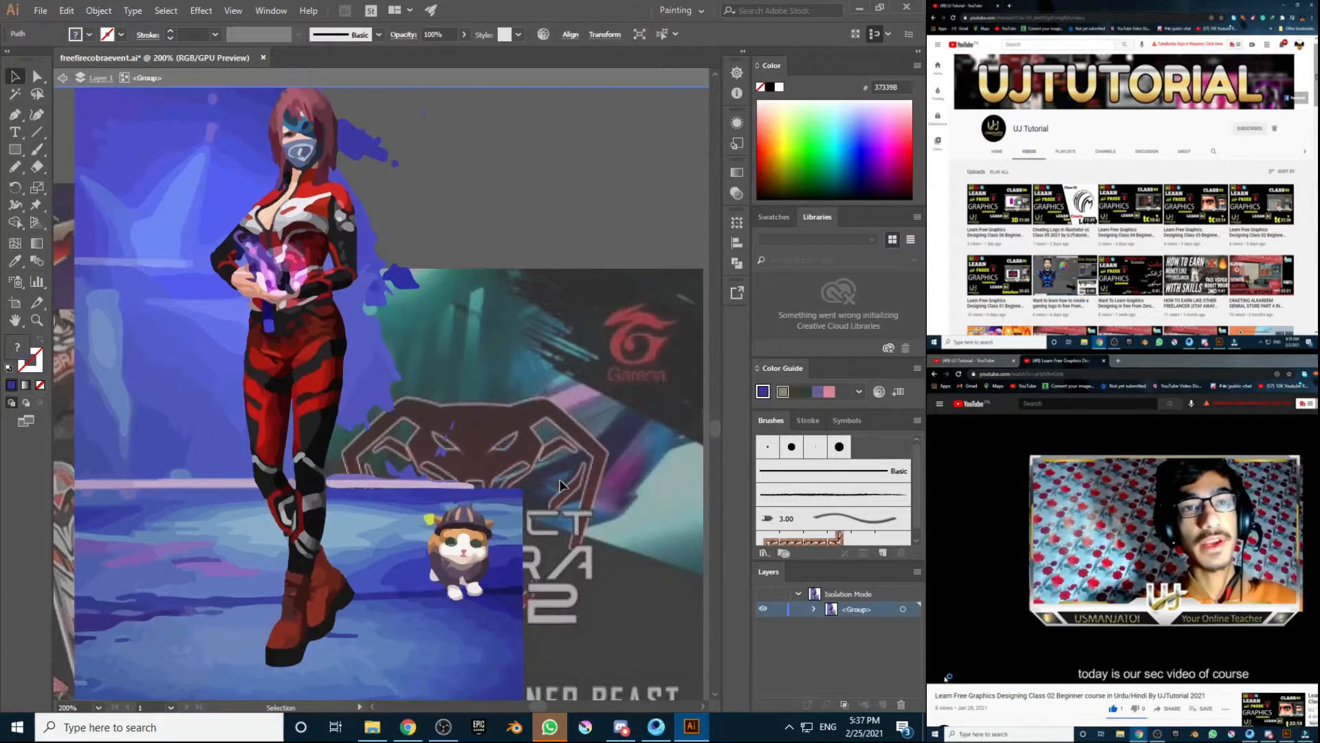
Step: Try deleting the blue background shapes behind the female character with the Magic Wand tool, and undo the deletion
scroll(561, 486, down, 2)
key(y)
click(172, 239)
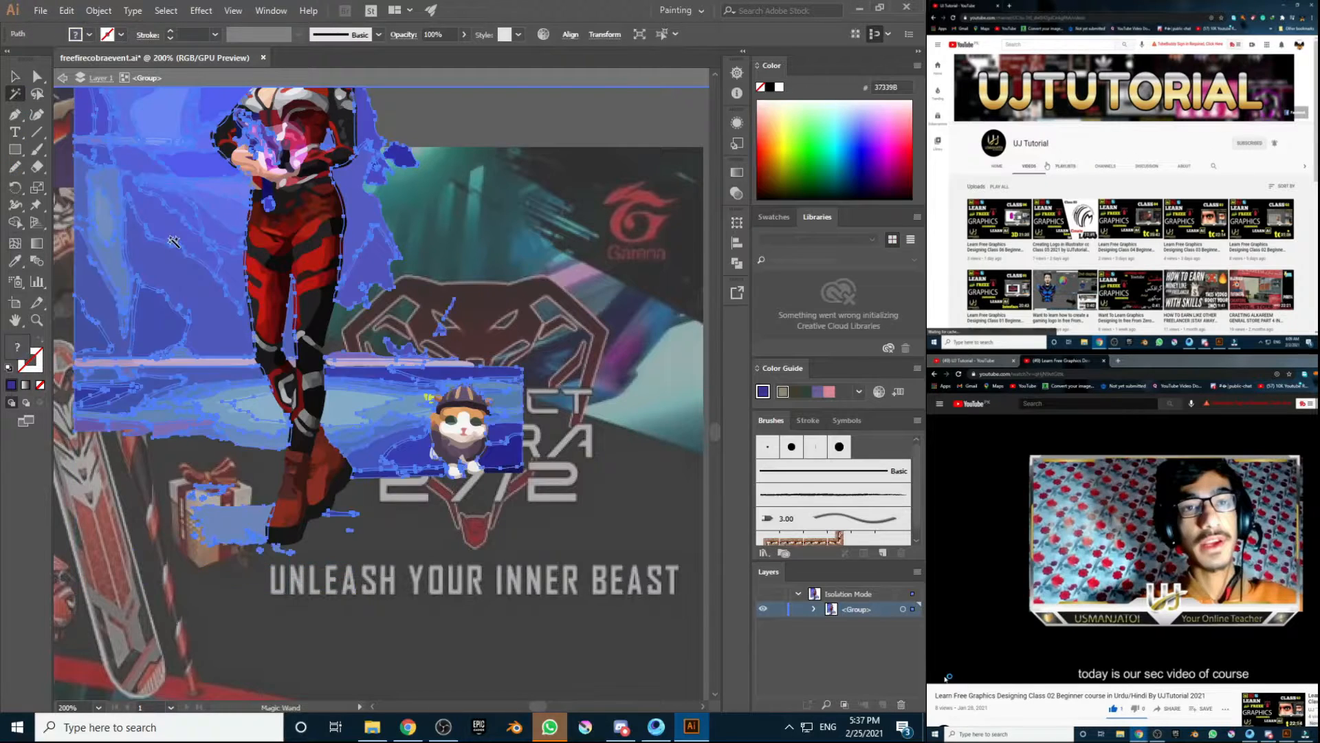
key(Delete)
scroll(173, 241, up, 2)
key(v)
scroll(390, 272, up, 2)
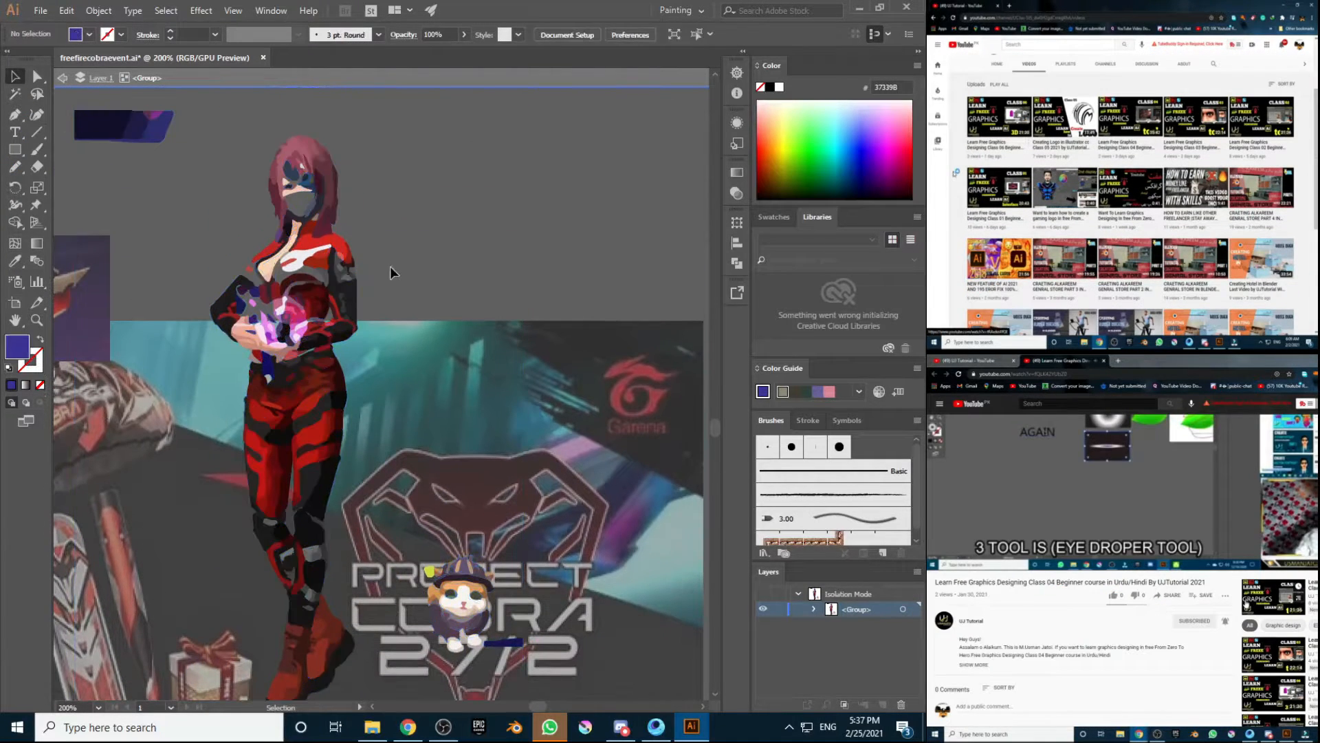
key(ctrl+z)
Step: Delete the blue background and light-blue floor shapes around the female character, using the Magic Wand tool for the background
click(15, 94)
click(148, 220)
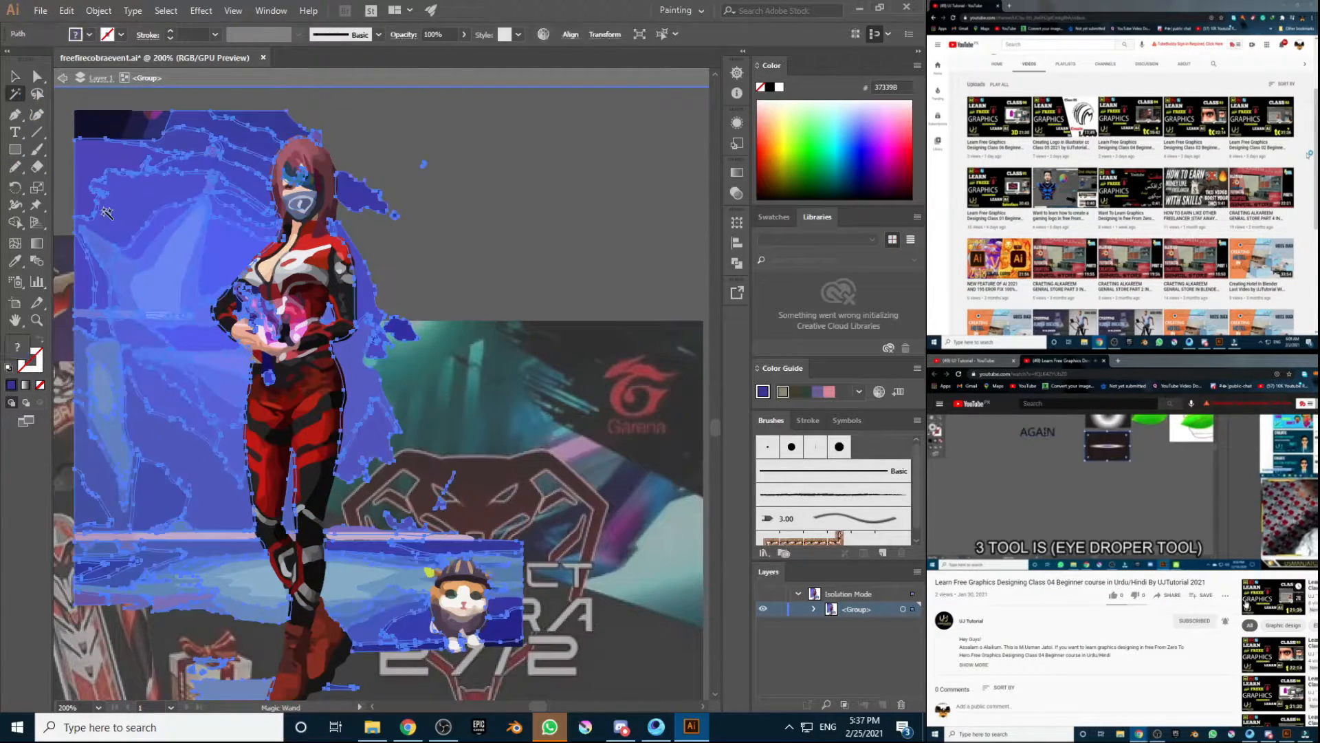
key(Delete)
scroll(148, 220, down, 1)
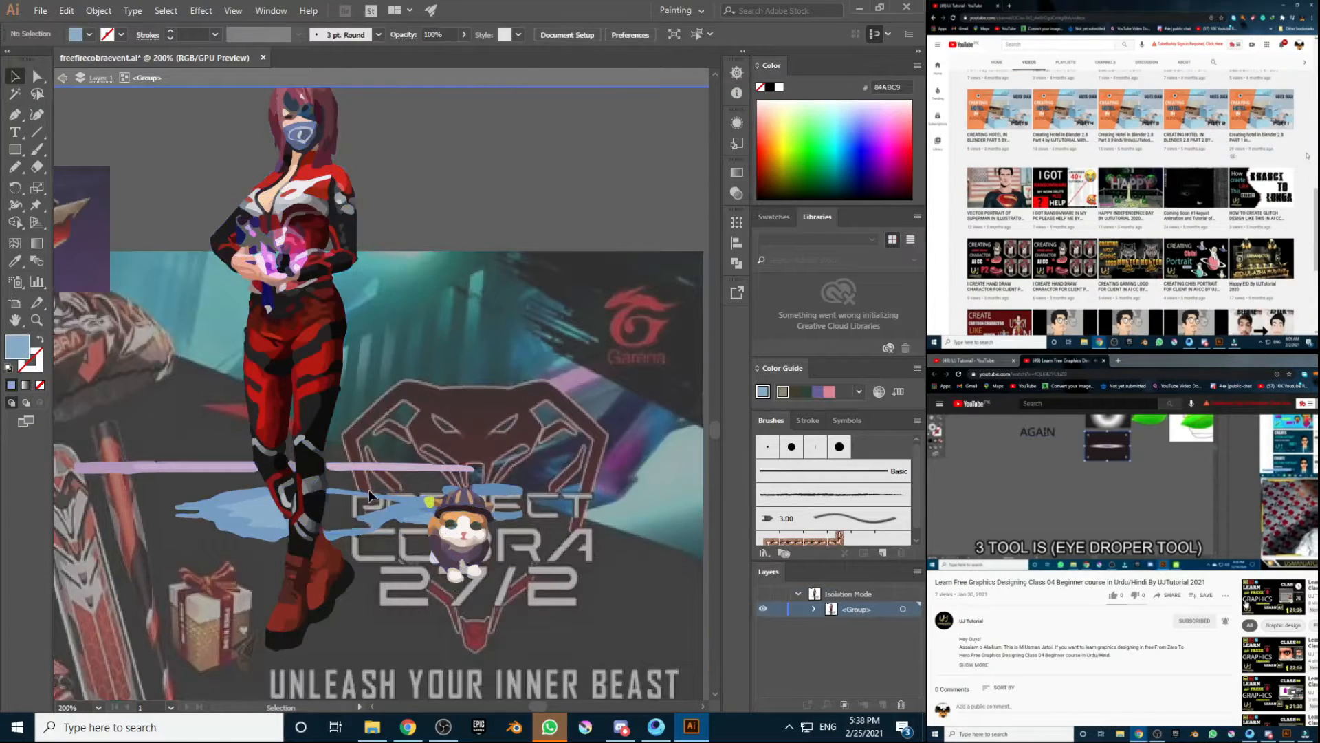
click(420, 521)
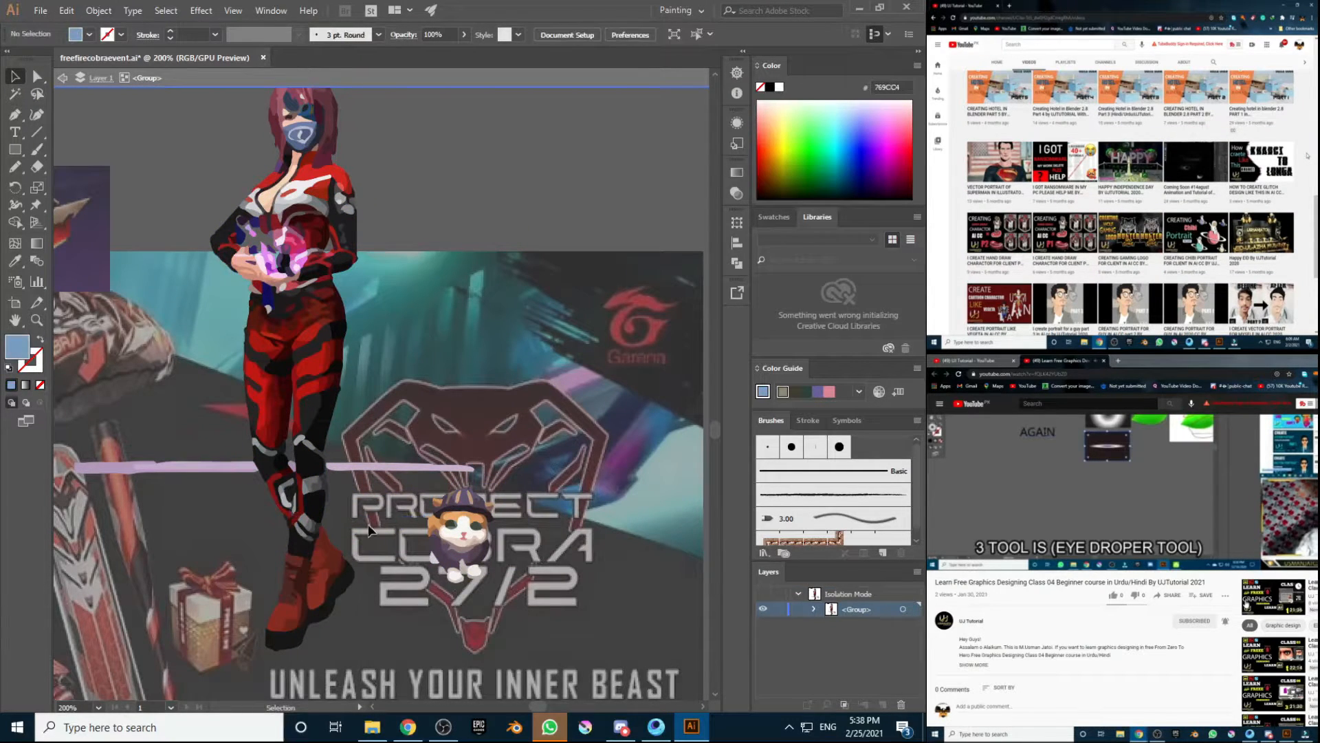
Step: Delete the leftover dark blue shape above the female character and leave isolation mode
click(62, 77)
scroll(206, 207, up, 2)
double_click(124, 126)
key(Delete)
click(63, 77)
Step: Move the traced female character group aside and delete the lavender strip crossing behind her legs
drag(294, 260, 474, 123)
scroll(375, 507, up, 3)
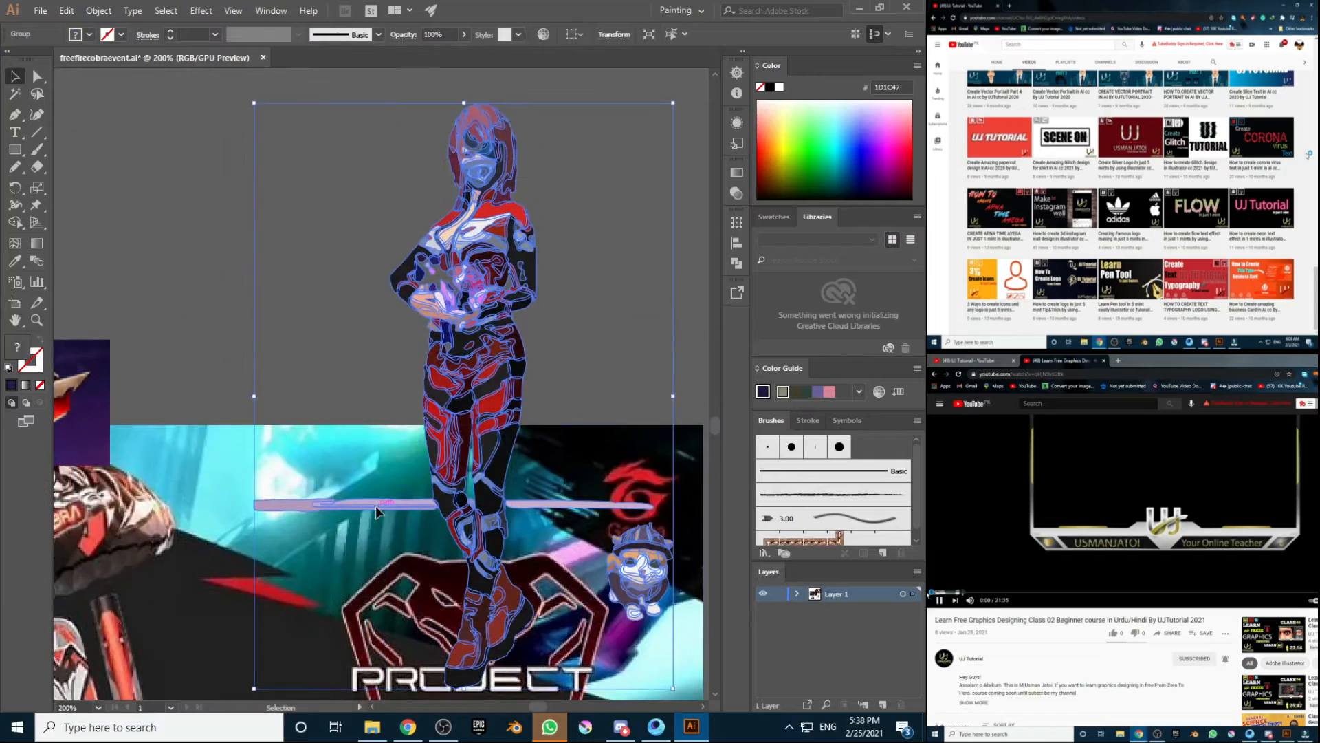
double_click(337, 507)
double_click(335, 396)
Step: Move the female character group with its cat up onto the thumbnail artboard
key(ctrl+minus)
key(ctrl+minus)
key(ctrl+minus)
key(ctrl+minus)
drag(406, 385, 260, 206)
scroll(259, 206, up, 7)
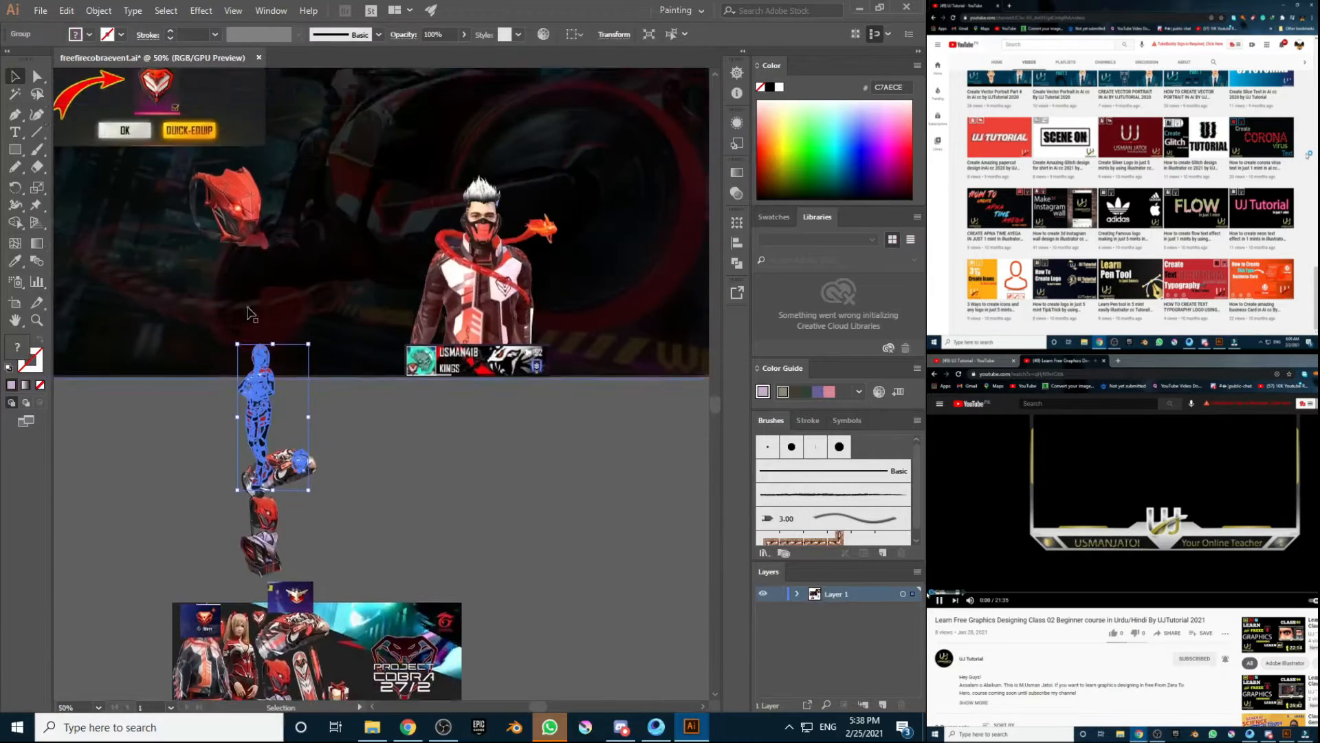
drag(261, 494, 145, 369)
scroll(275, 413, left, 4)
scroll(244, 384, right, 3)
scroll(244, 383, up, 2)
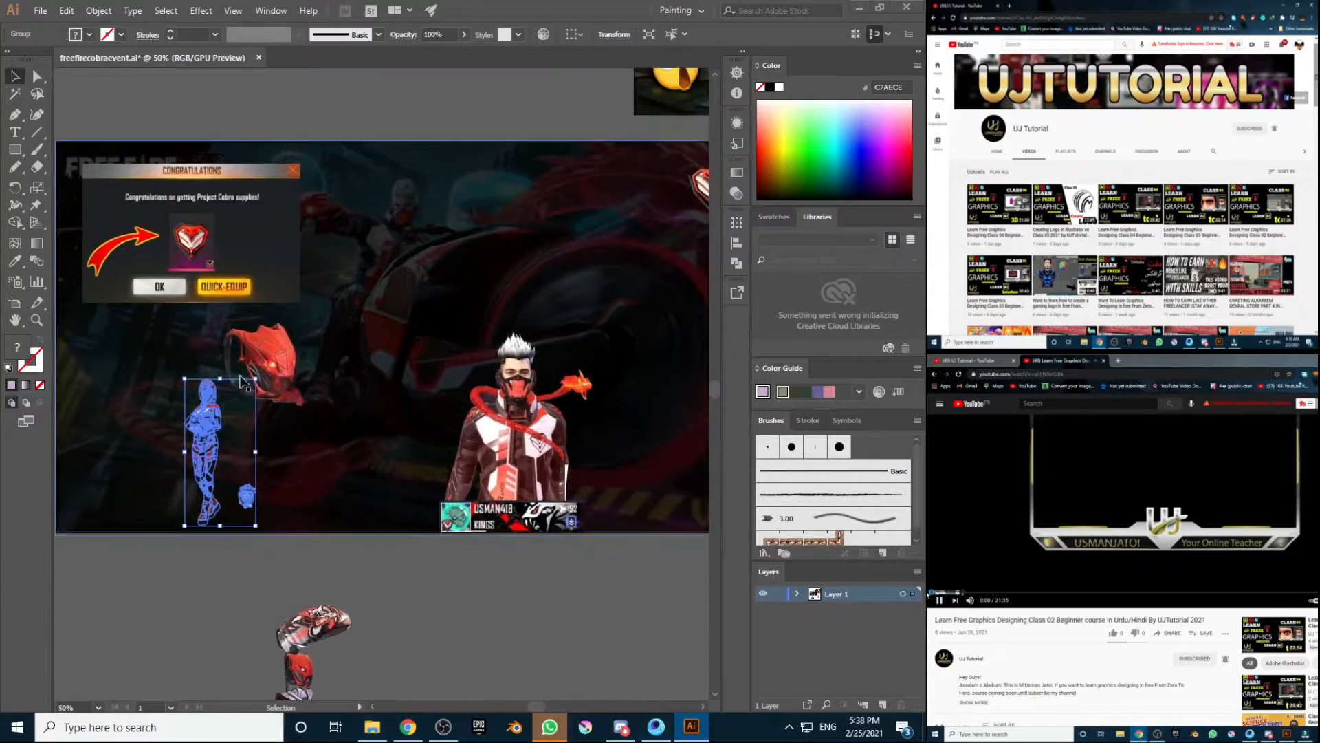
Step: Enlarge the female character group and place it toward the artboard's right side, moving the white-haired character and banner to the left edge
drag(357, 313, 385, 357)
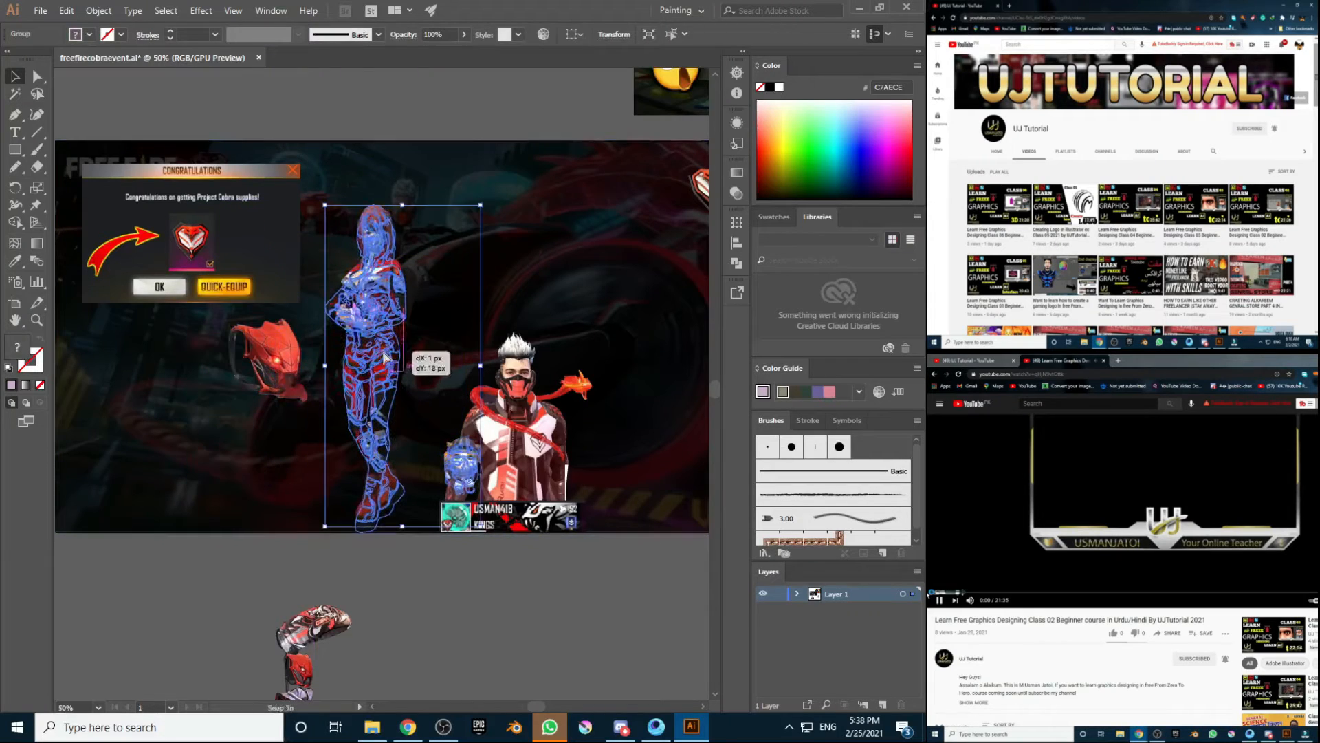
drag(481, 212, 457, 259)
drag(350, 377, 599, 377)
drag(532, 432, 148, 432)
Step: Isolate the female character group, move the cat to her other side by her feet, and shift the group to the artboard's right edge
click(575, 440)
click(611, 427)
scroll(610, 427, right, 2)
double_click(460, 406)
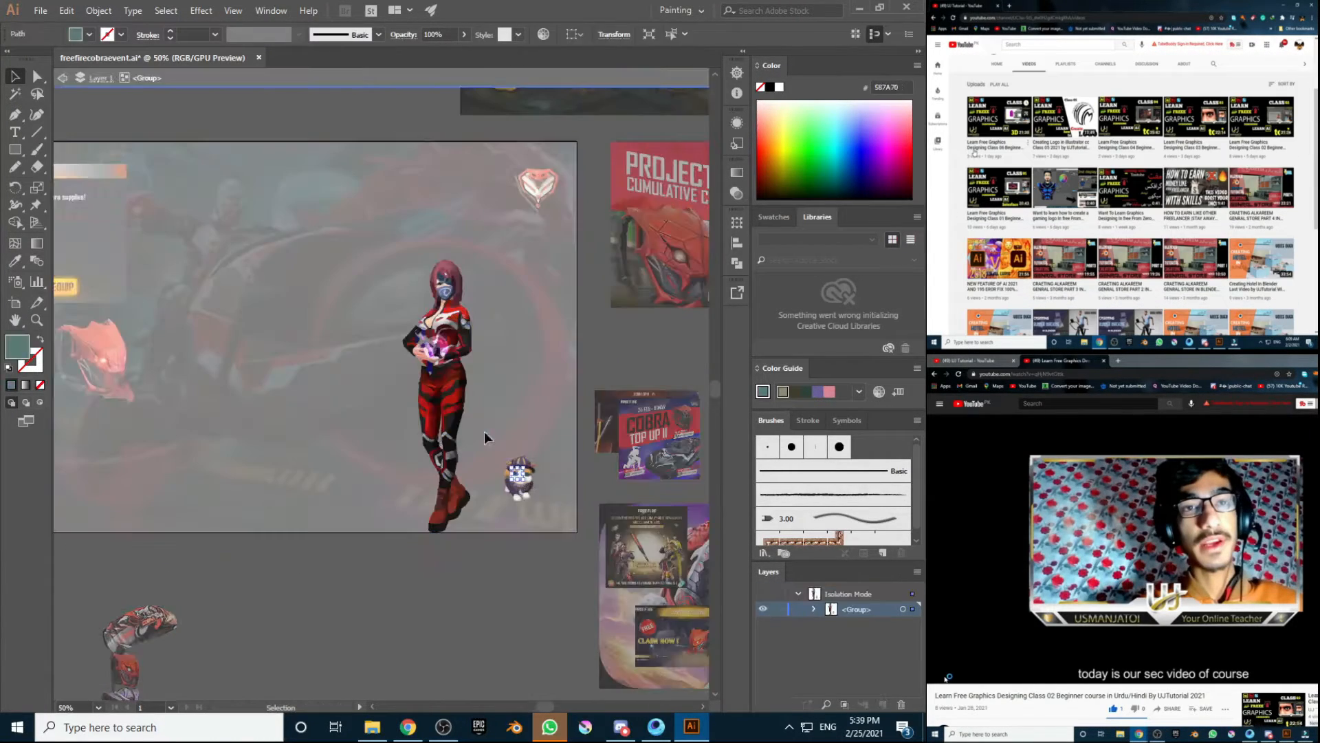
click(461, 407)
right_click(517, 459)
drag(512, 480, 492, 500)
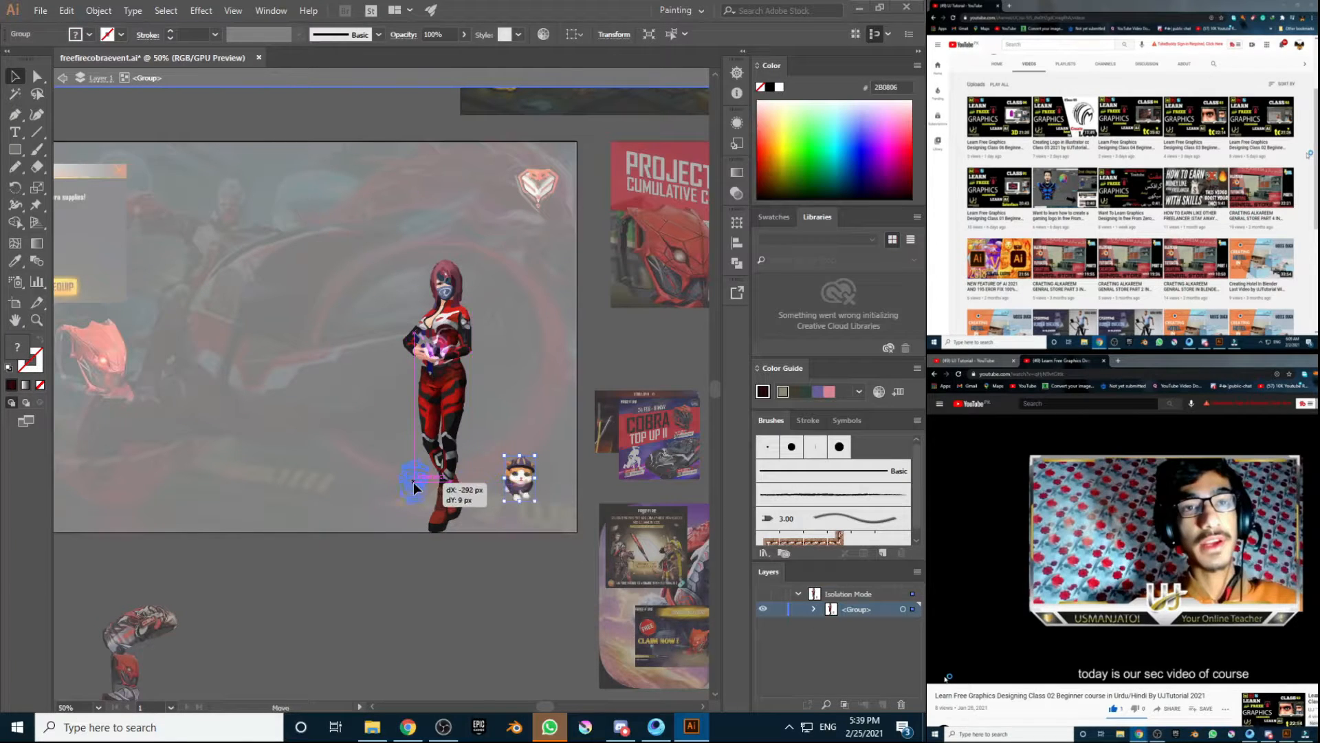
double_click(497, 555)
drag(440, 413, 541, 396)
Step: Adjust the red helmet's position below the dialog, and place the combined backpack, helmet and armour cut-out on the artboard at a larger size
scroll(378, 705, left, 3)
click(261, 377)
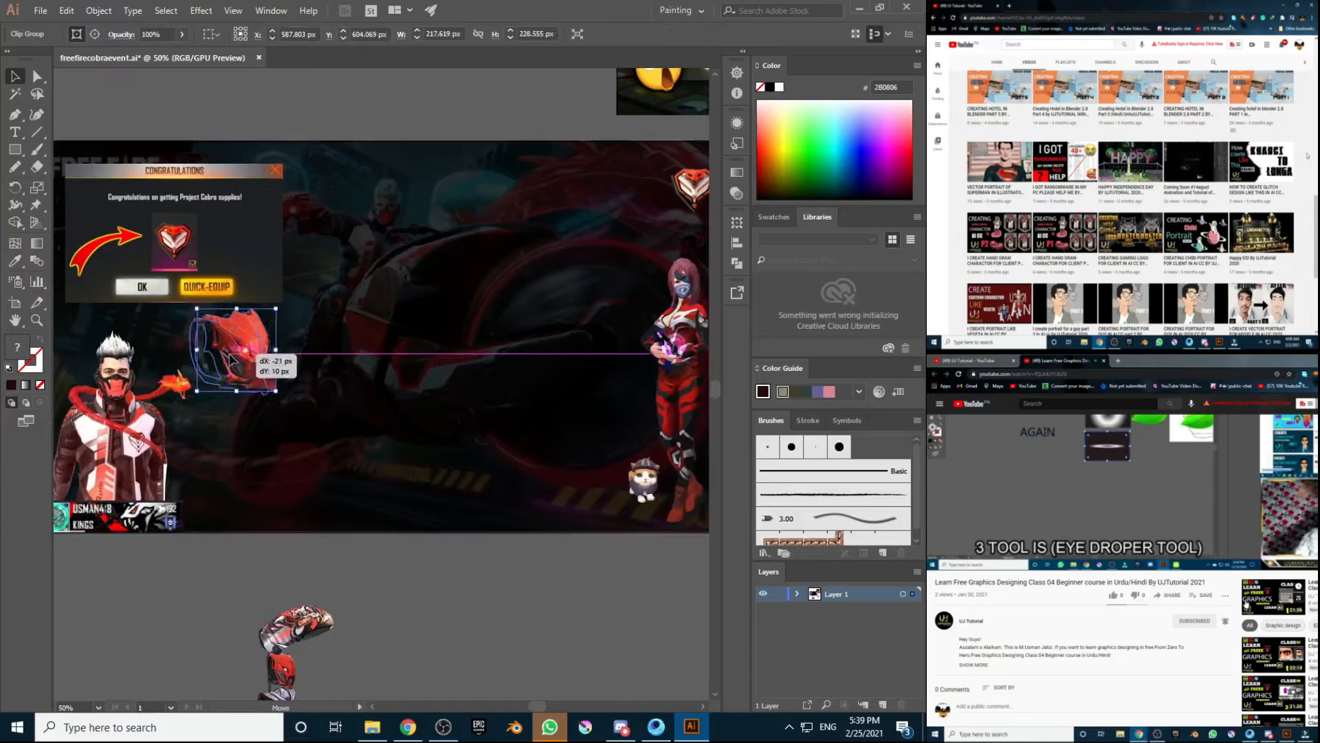
drag(313, 356, 298, 345)
drag(371, 414, 474, 528)
drag(345, 496, 240, 496)
drag(333, 293, 365, 226)
Step: Isolate the combined cut-out's clipping contents and draw a closed Pen path around the red cobra helmet
scroll(275, 351, up, 4)
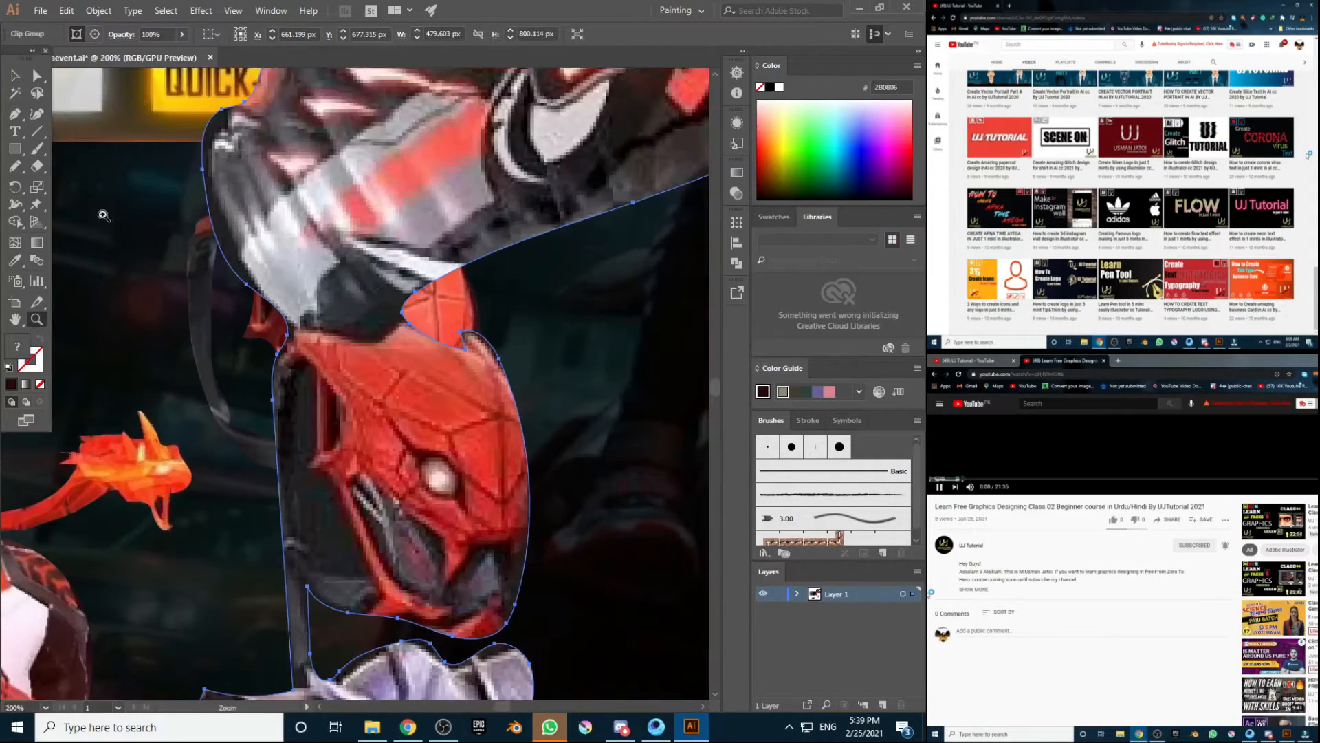
click(274, 375)
double_click(274, 374)
double_click(274, 375)
key(p)
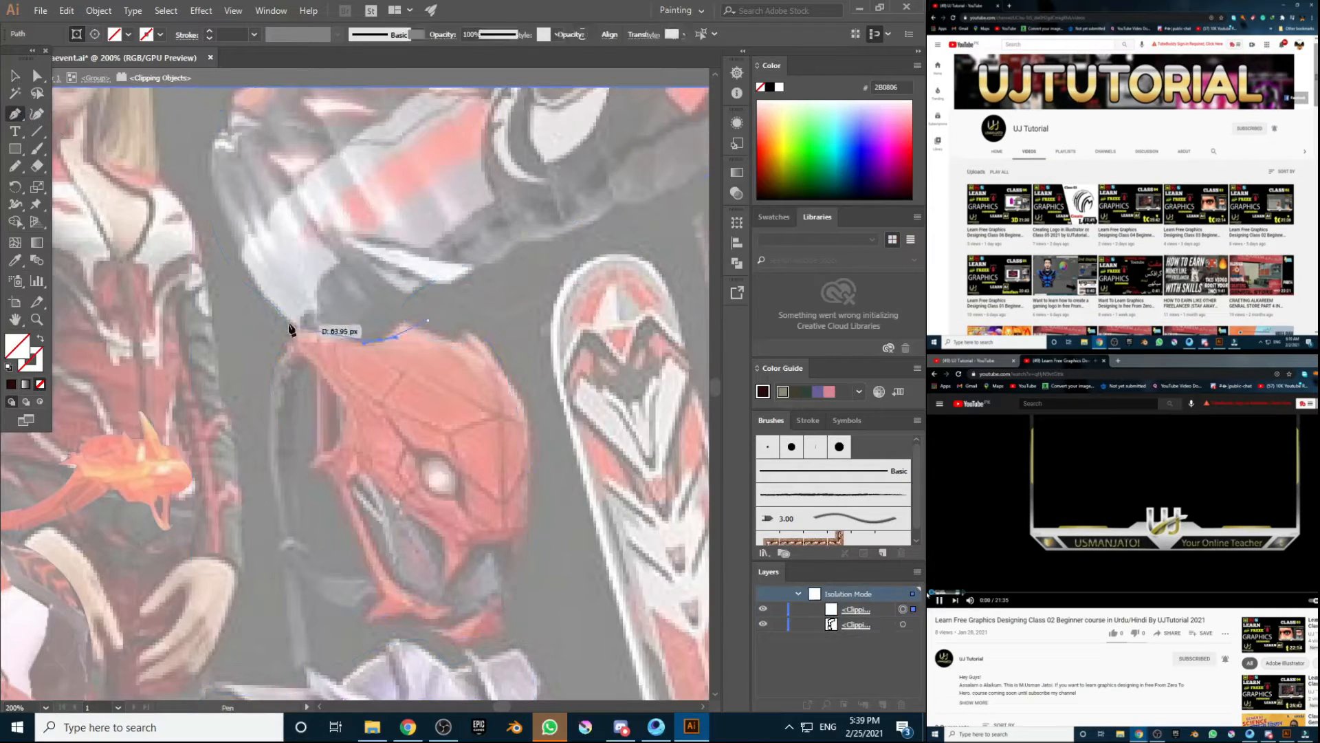
click(287, 324)
scroll(275, 413, down, 2)
click(236, 492)
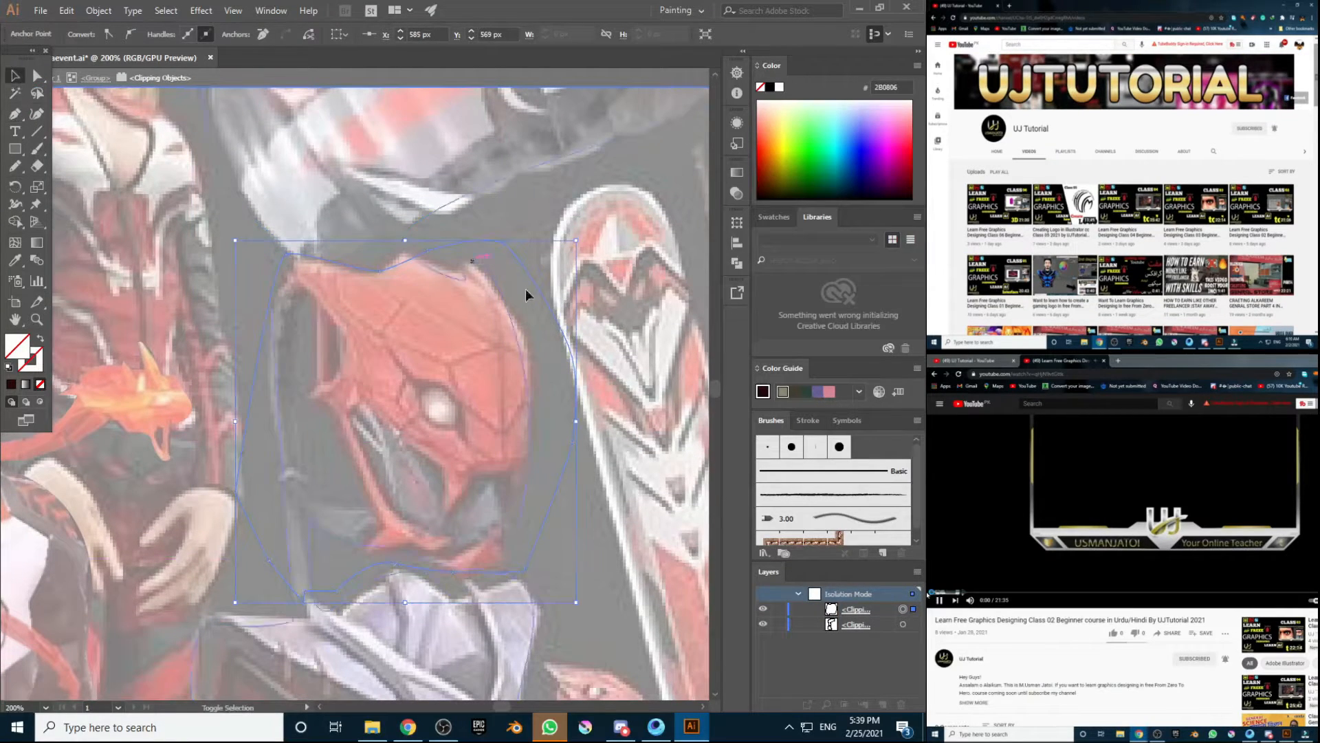
Step: Take the helmet path out of the isolated group, leave isolation mode and release the combined cut-out's clipping mask
click(15, 76)
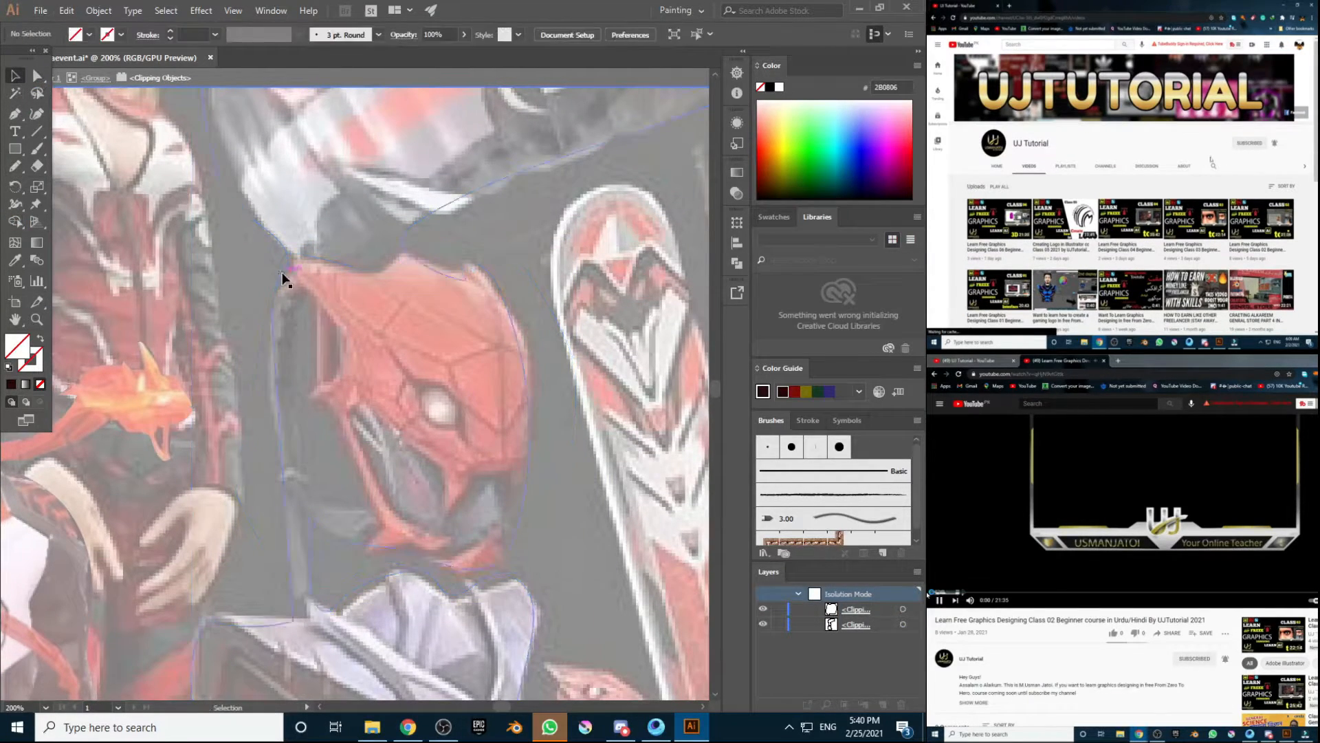
click(67, 11)
click(104, 77)
key(Escape)
right_click(221, 142)
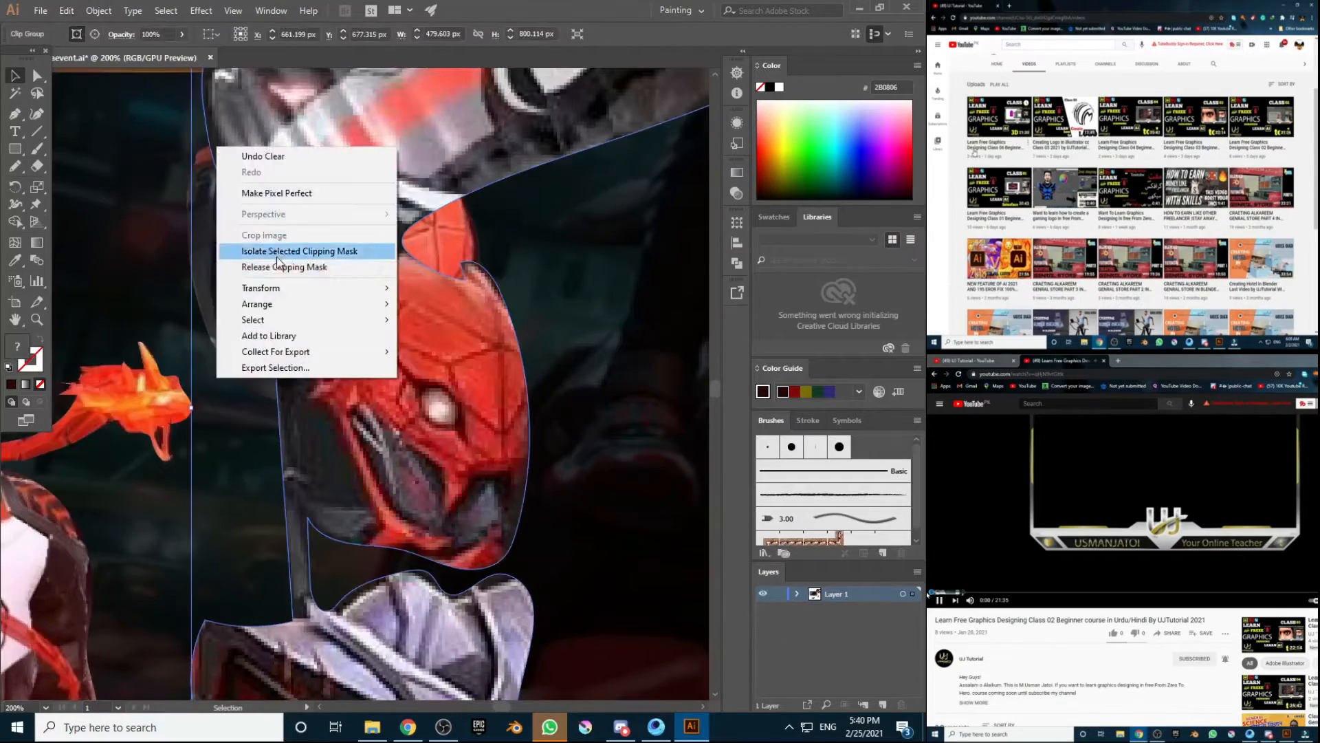
click(277, 269)
Step: Move the released Project Cobra banner image and its outline down to the empty canvas below the artboard
scroll(60, 709, down, 3)
click(46, 707)
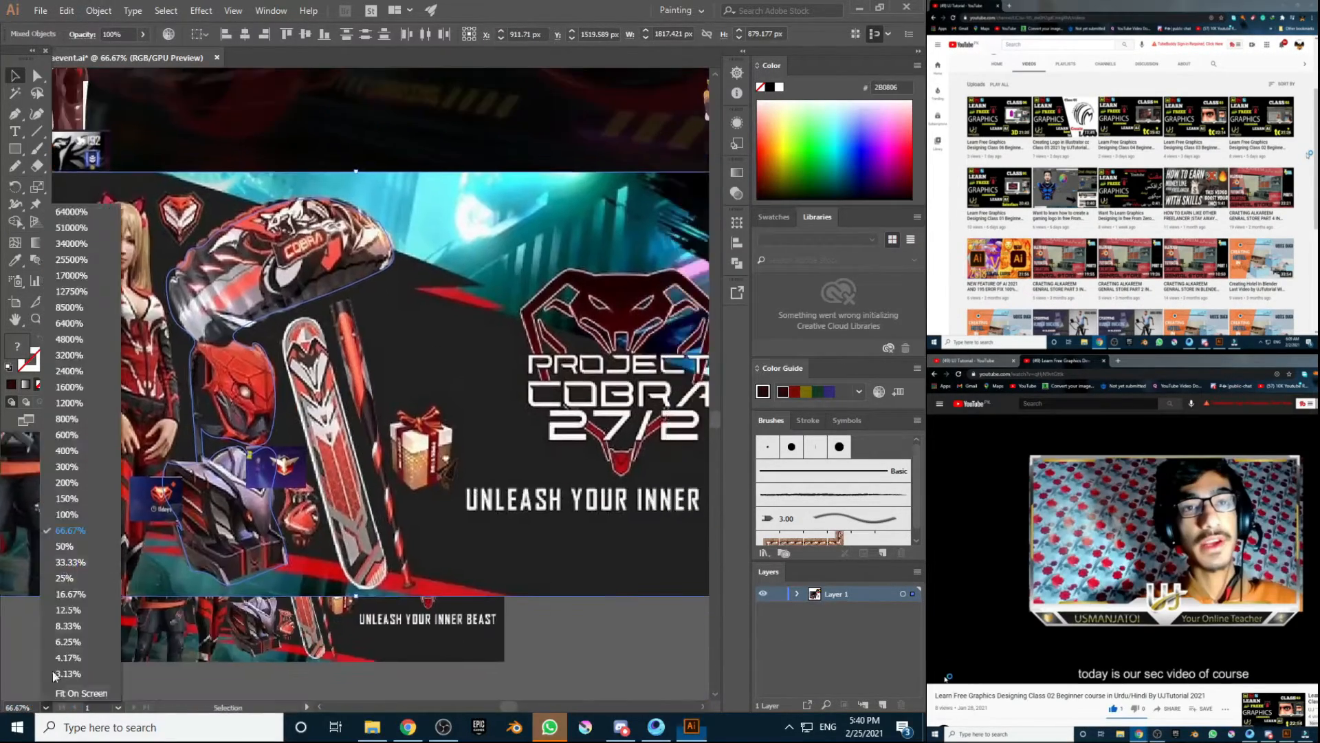
click(52, 671)
drag(496, 596, 550, 561)
scroll(400, 570, up, 4)
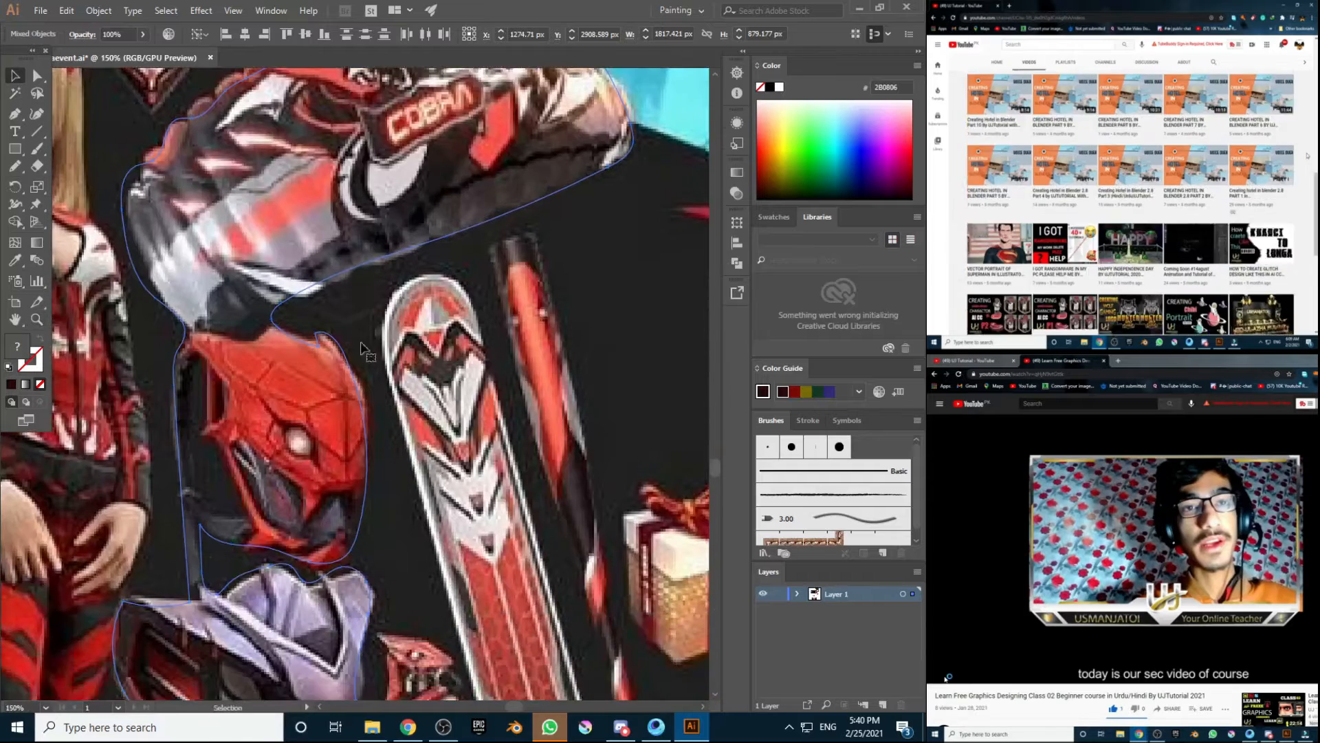
Step: Fill the helmet path with a gradient and position it over the helmet portion of the dark outline
click(165, 10)
click(189, 60)
click(66, 11)
click(66, 8)
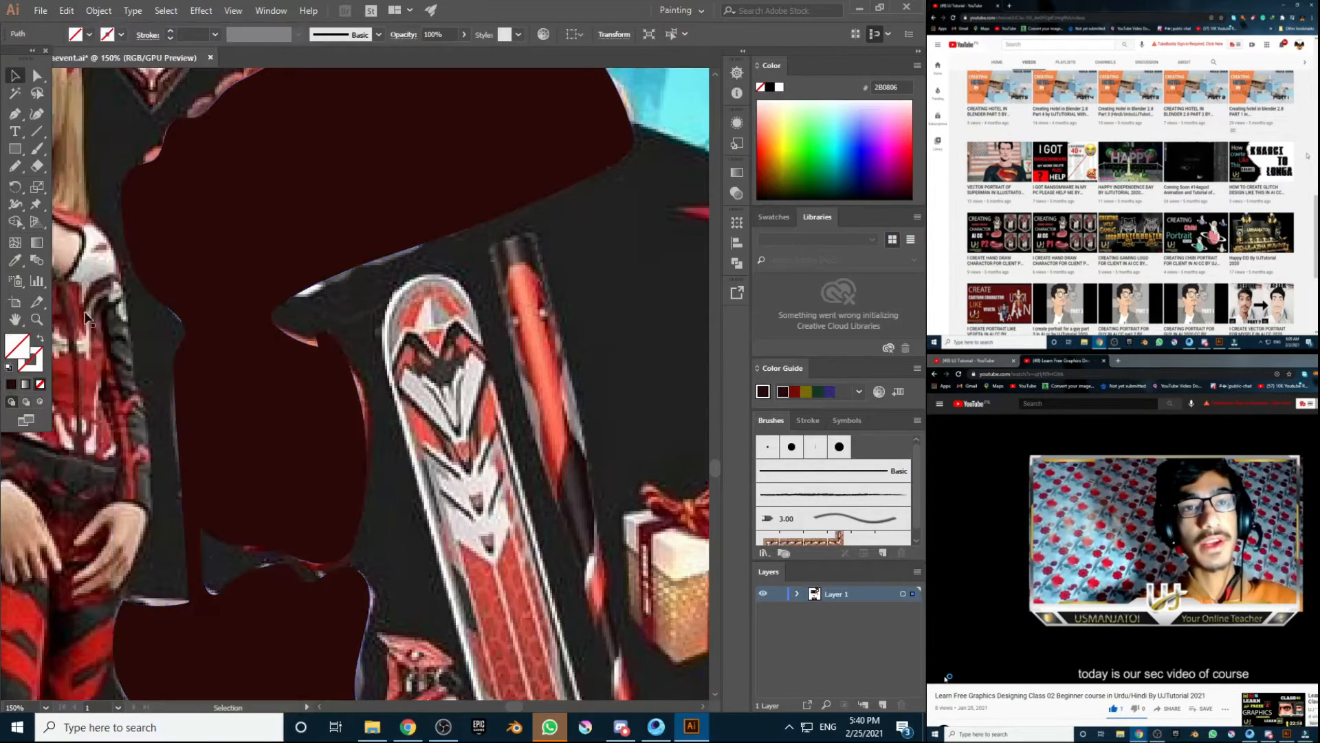
click(410, 332)
key(period)
drag(411, 331, 256, 436)
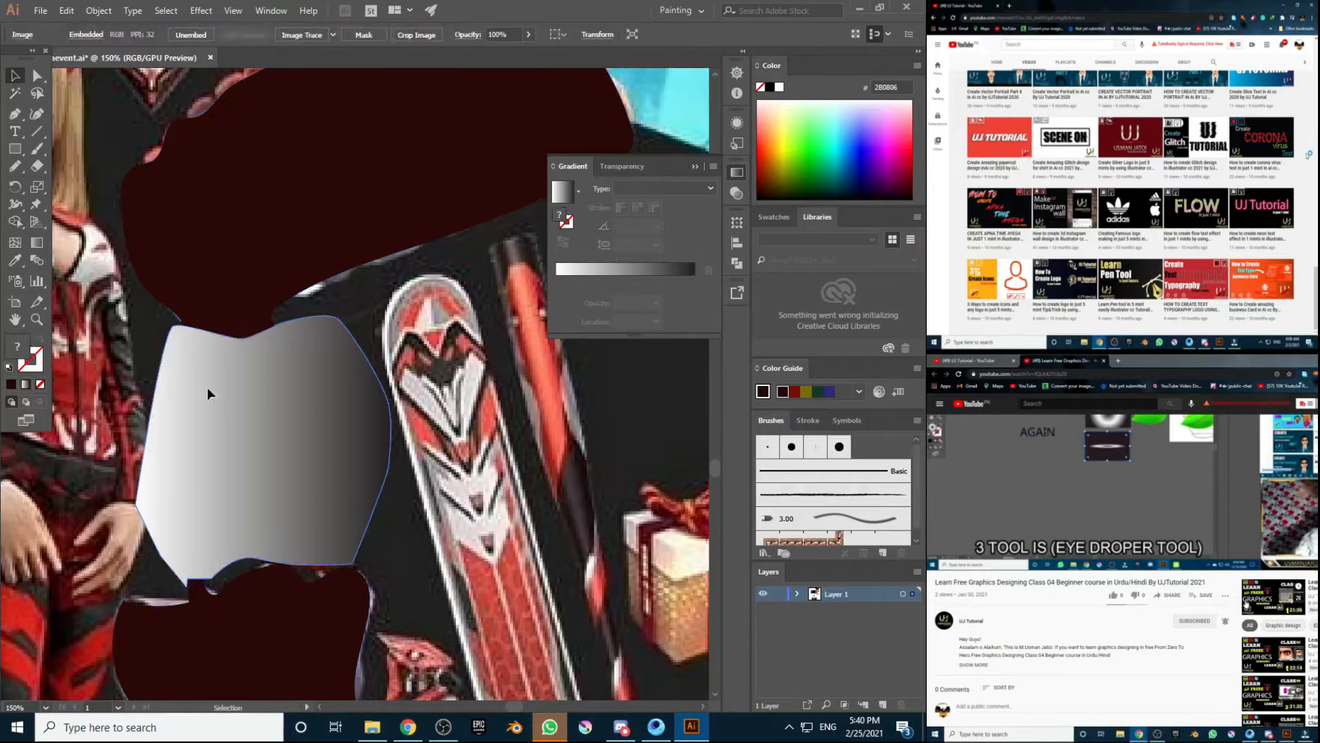
Step: Cut the helmet portion out of the dark outline, separating the backpack and armour shapes
key(Delete)
click(287, 267)
key(ctrl+z)
key(ctrl+0)
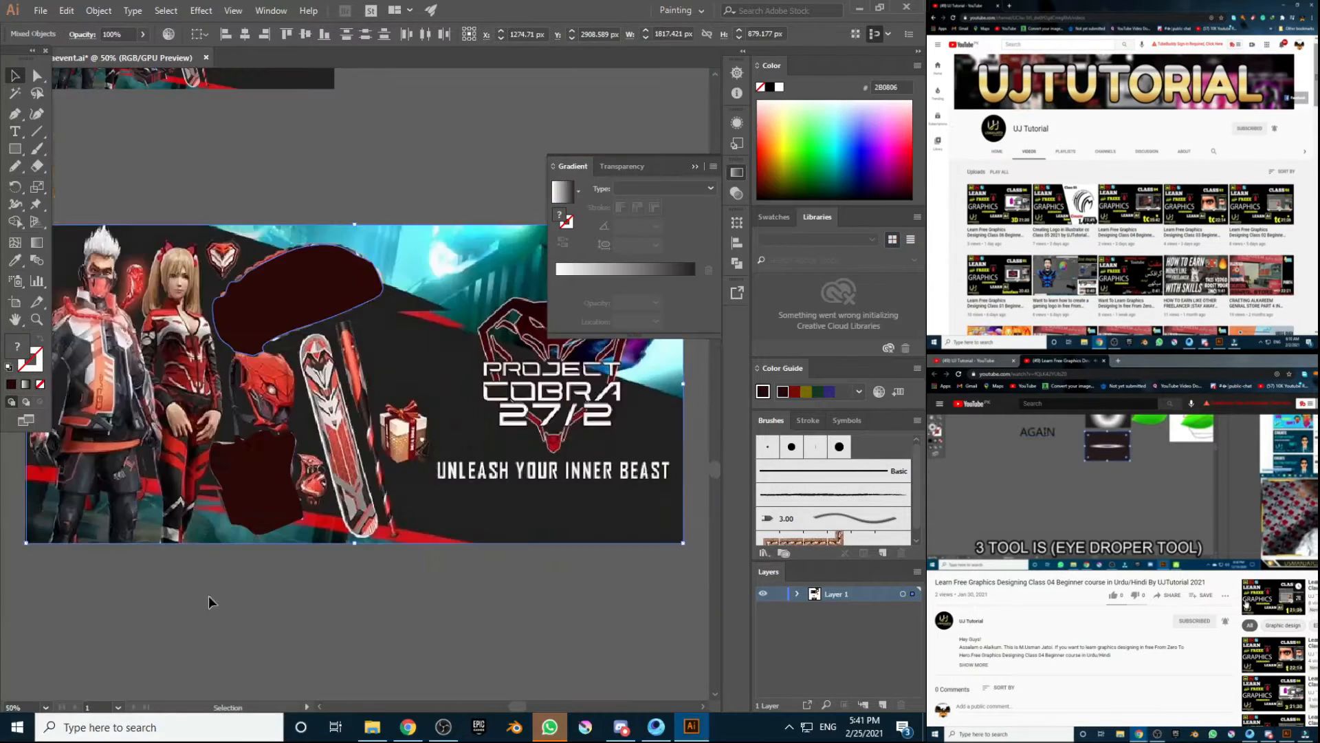
Step: Clip a copy of the Project Cobra banner image to the armour shape
key(alt+e)
key(Escape)
click(67, 10)
click(136, 111)
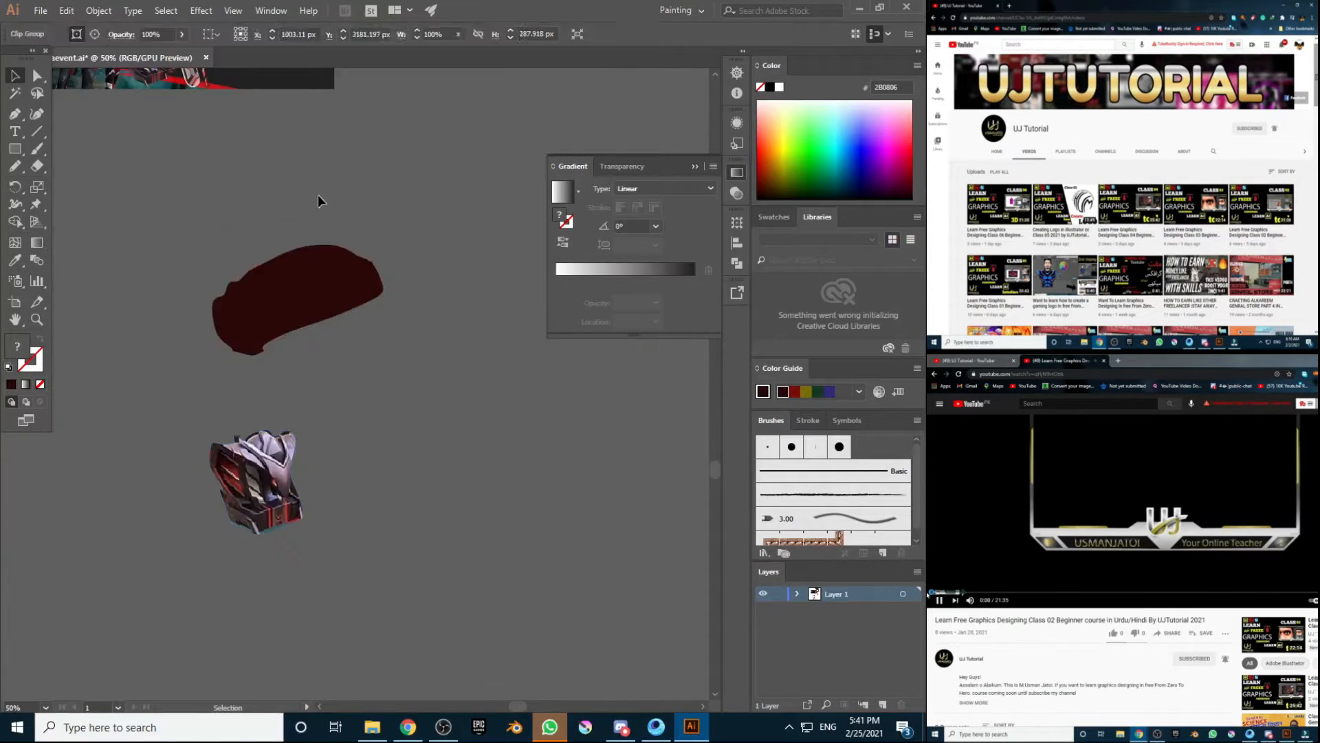
Step: Paste the banner image again and make a clipping mask with the backpack shape
click(67, 10)
click(136, 111)
right_click(319, 243)
click(380, 251)
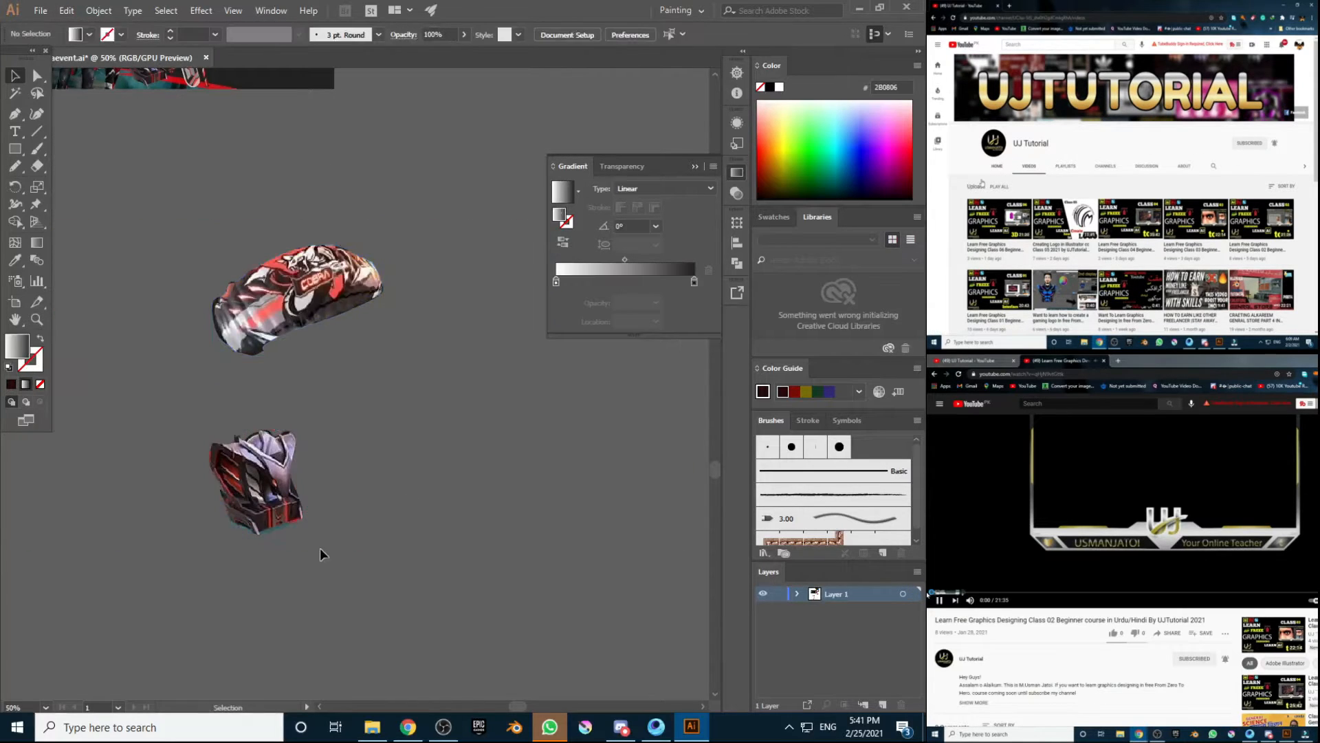
Step: Move the separate backpack and armour cut-outs up onto the thumbnail artboard
scroll(320, 547, up, 5)
click(40, 10)
click(83, 126)
click(37, 319)
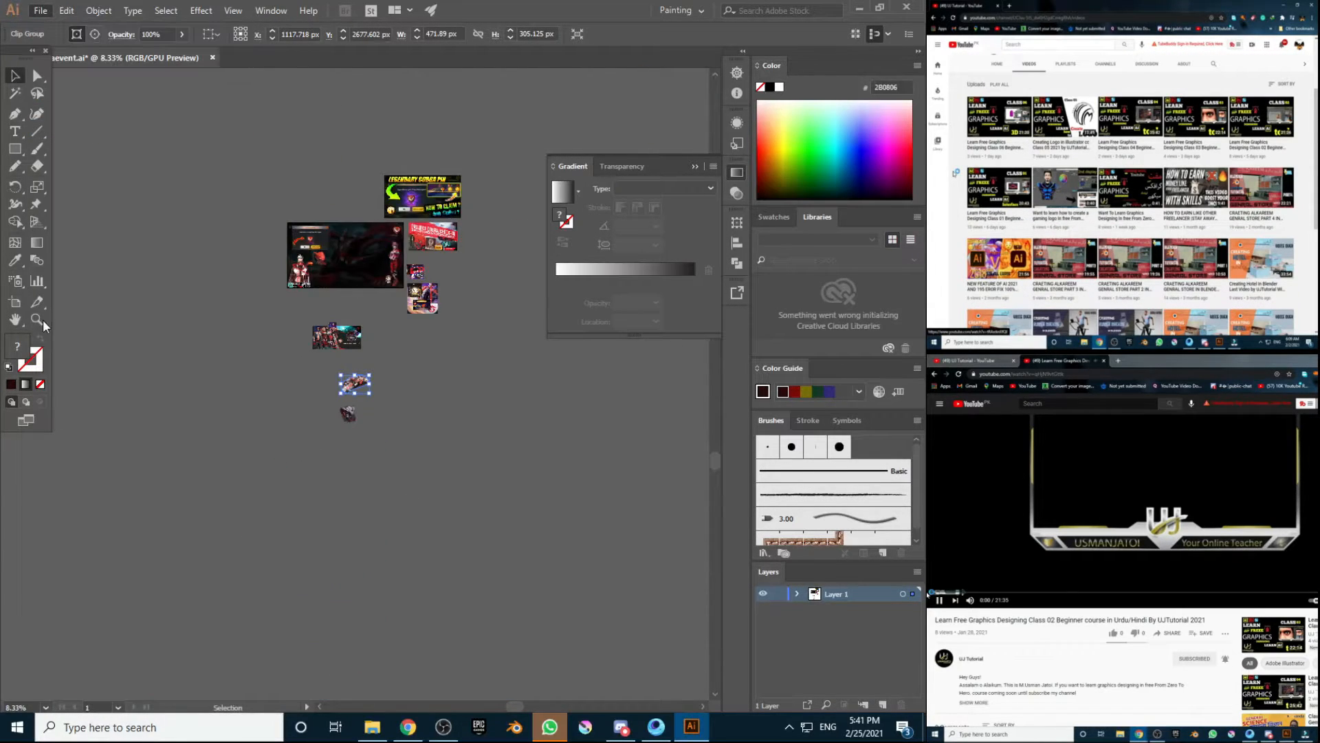
alt+click(384, 454)
alt+click(383, 455)
alt+click(383, 454)
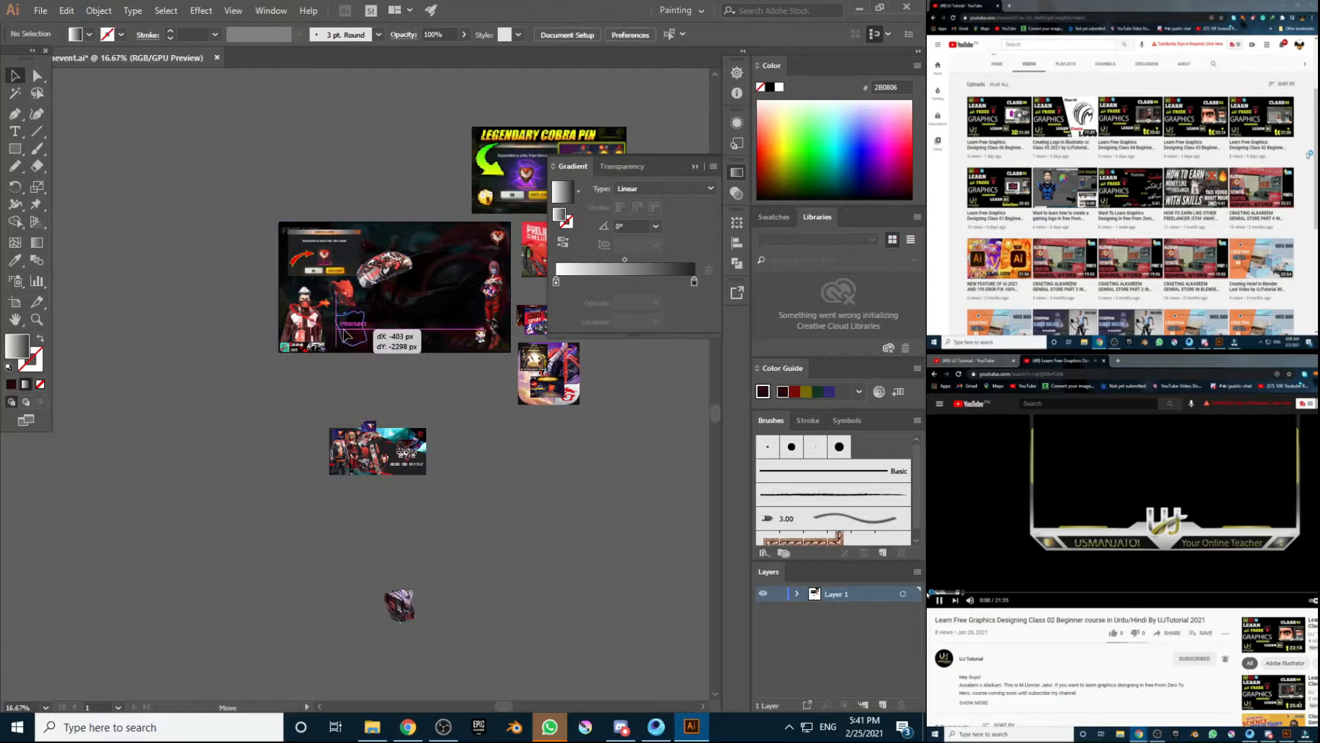
drag(345, 335, 346, 336)
Step: Arrange the backpack, red helmet and armour cut-outs in a vertical stack beside the white-haired character
key(ctrl+equal)
key(ctrl+equal)
key(ctrl+equal)
click(12, 90)
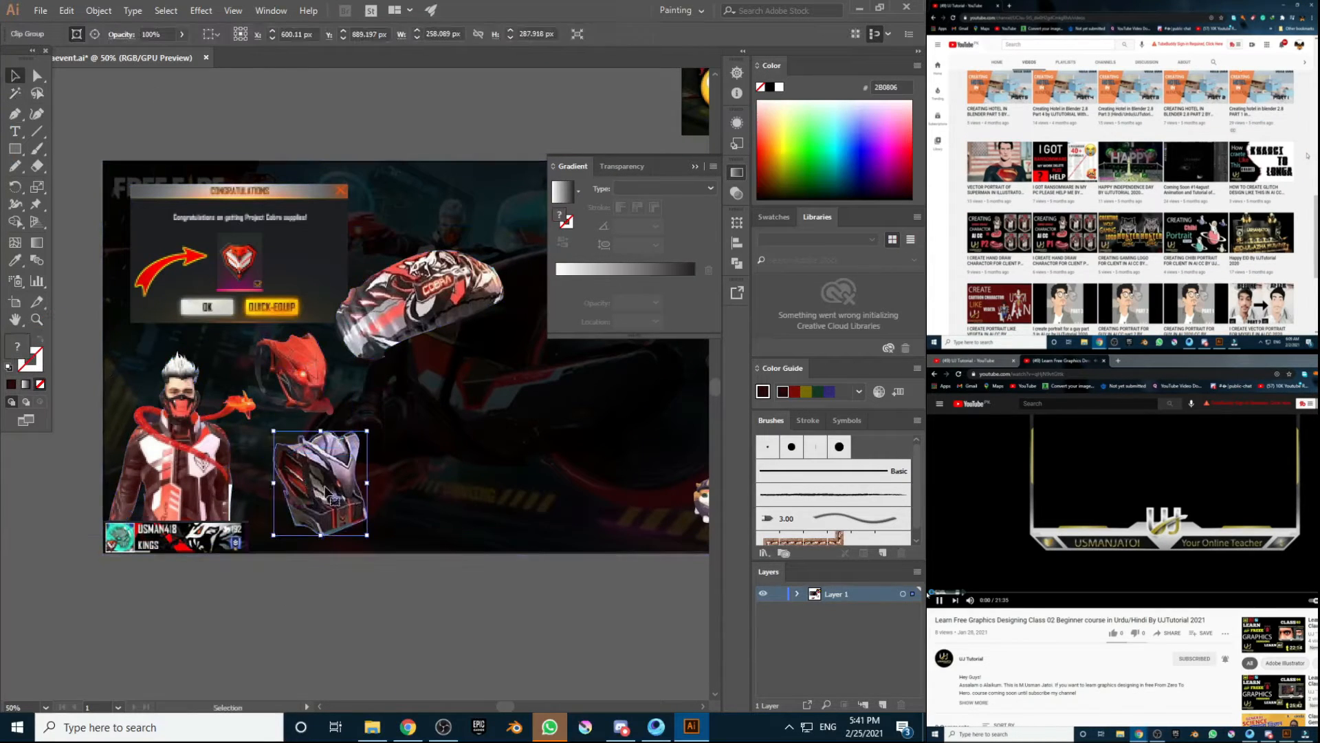
drag(326, 492, 308, 502)
drag(282, 352, 311, 401)
drag(307, 348, 315, 356)
click(300, 441)
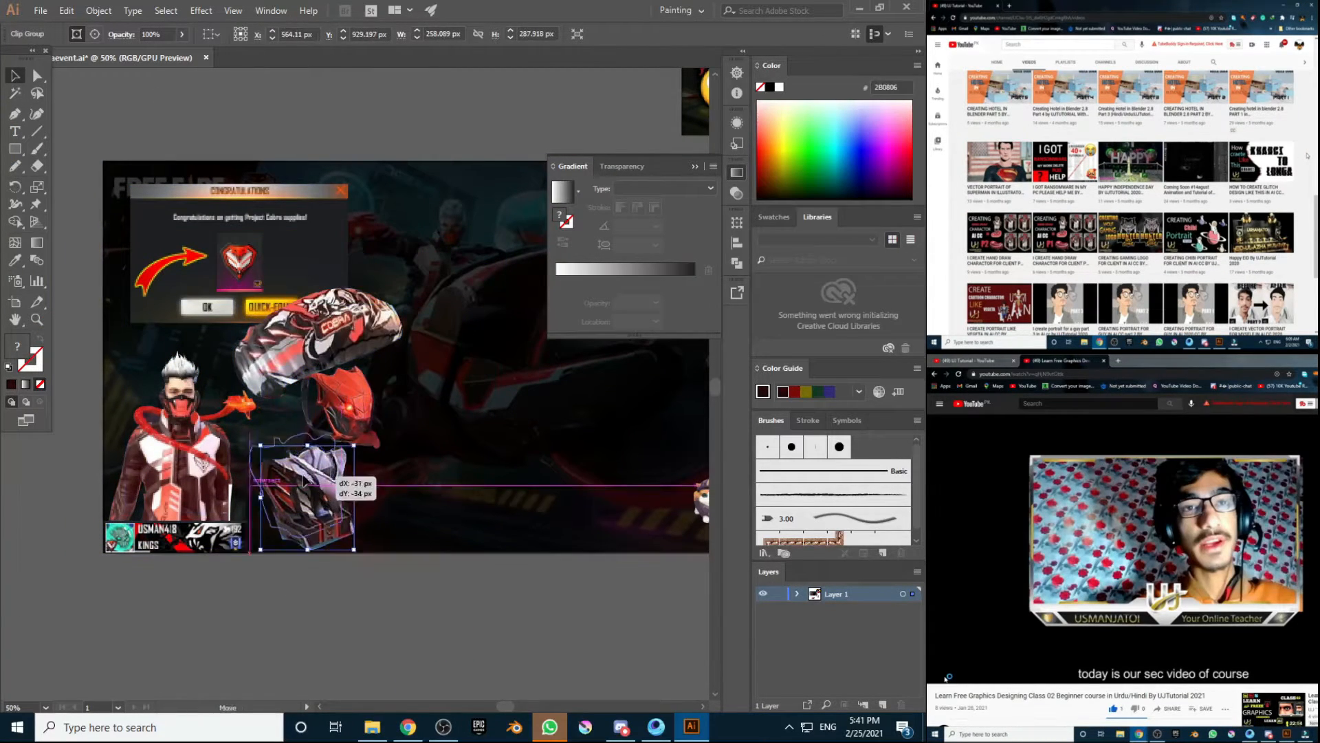
drag(304, 480, 293, 469)
Step: Fine-tune the item stack beside the white-haired character and bring the character group with its banner to the front
click(370, 435)
scroll(318, 372, up, 1)
click(372, 470)
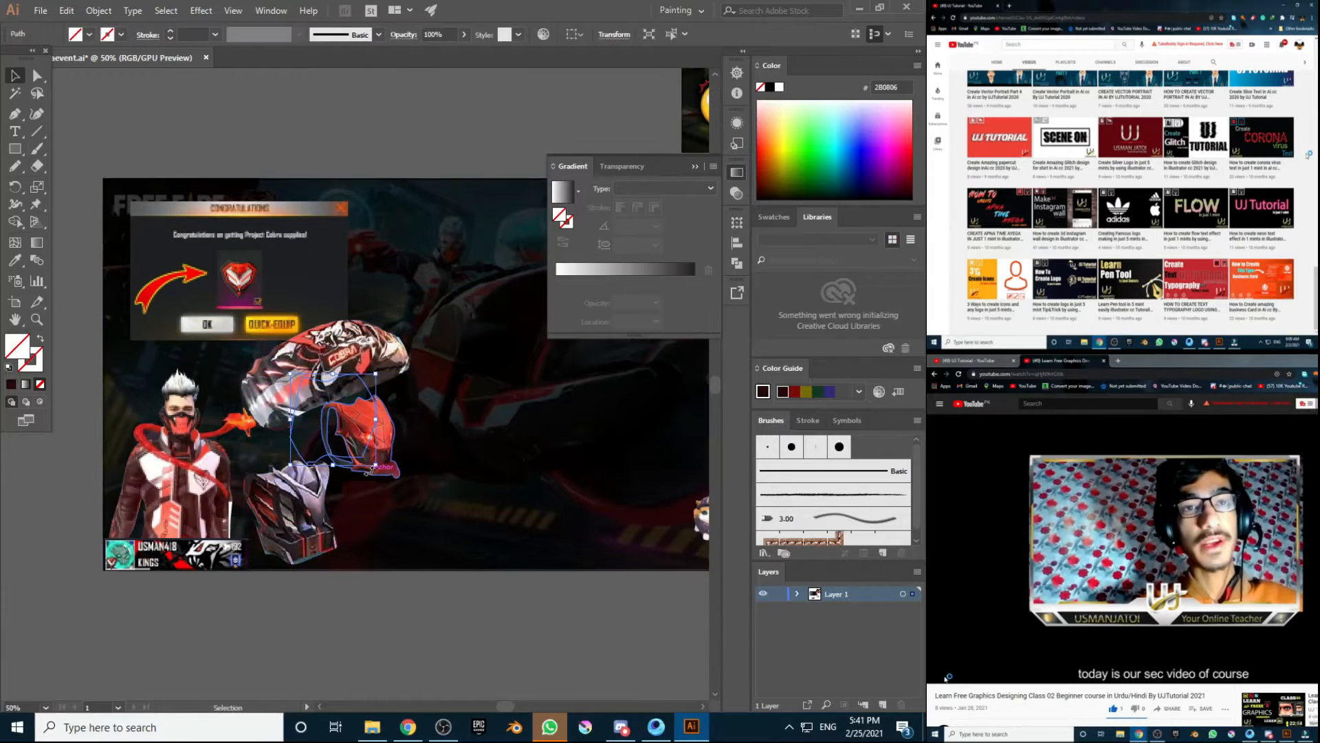
drag(344, 382, 333, 382)
right_click(333, 382)
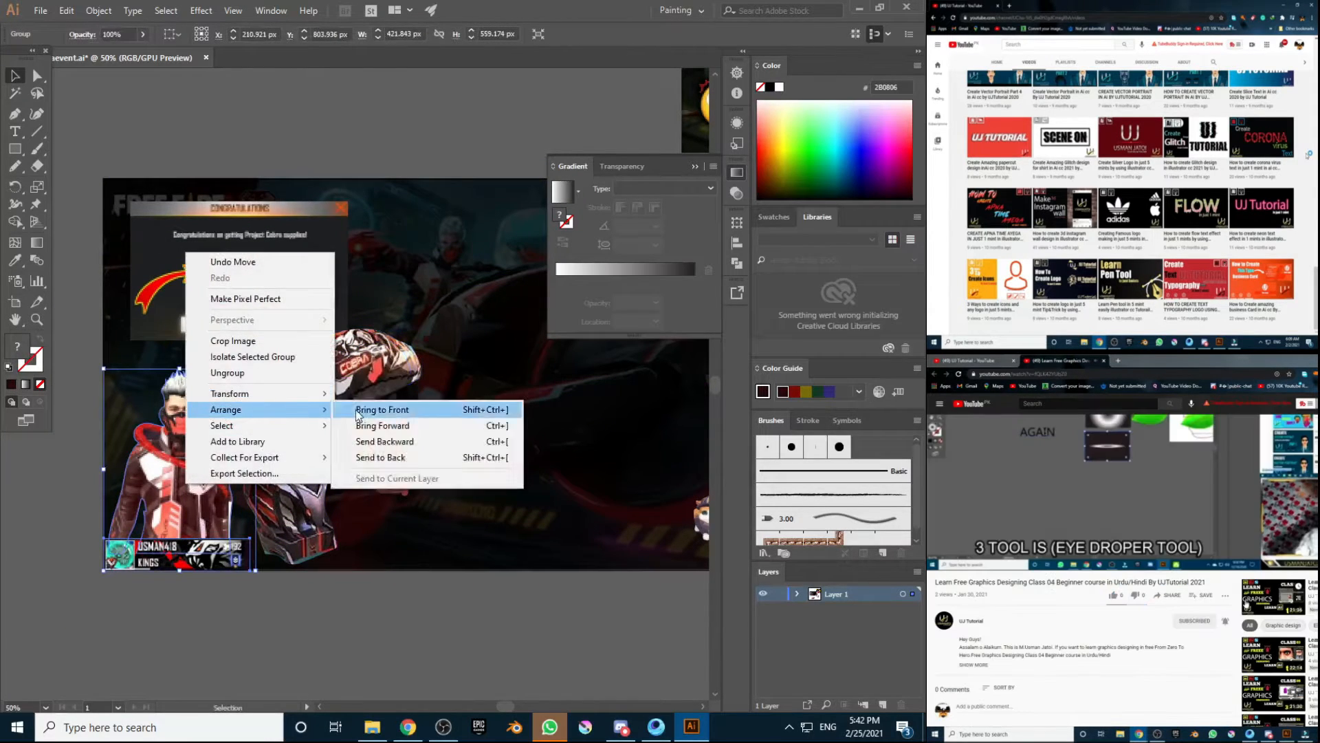
click(398, 403)
Step: Try placing the female character group with her pet between the white-haired character and the backpack, helmet and armour stack
key(ctrl+minus)
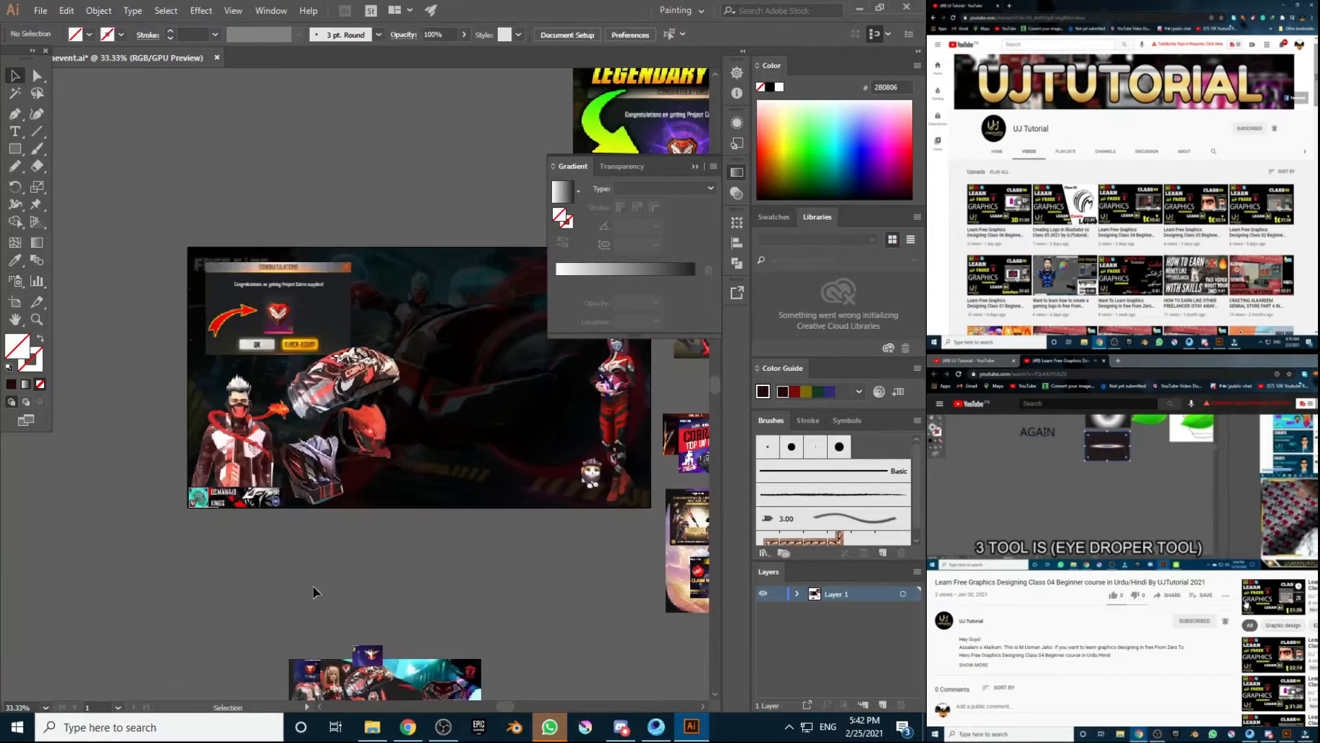
scroll(312, 585, right, 3)
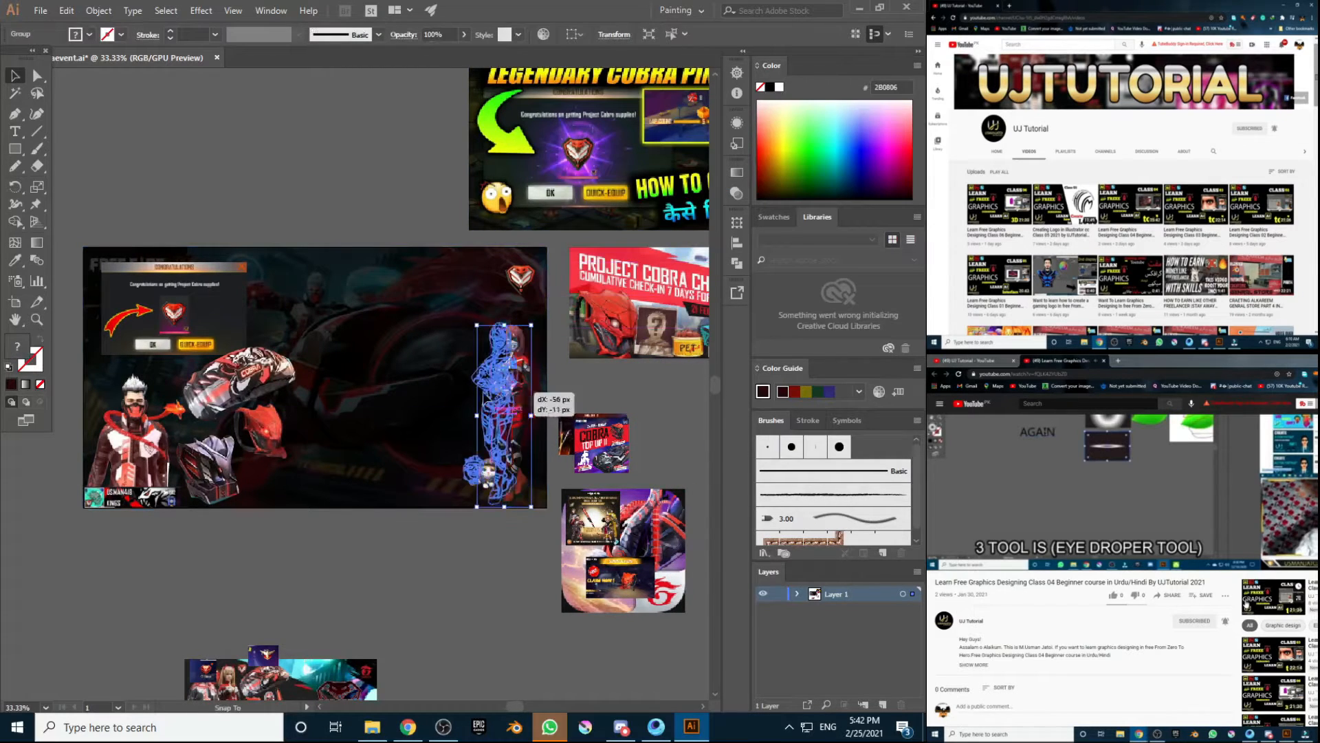
drag(529, 395, 207, 423)
right_click(122, 432)
click(337, 639)
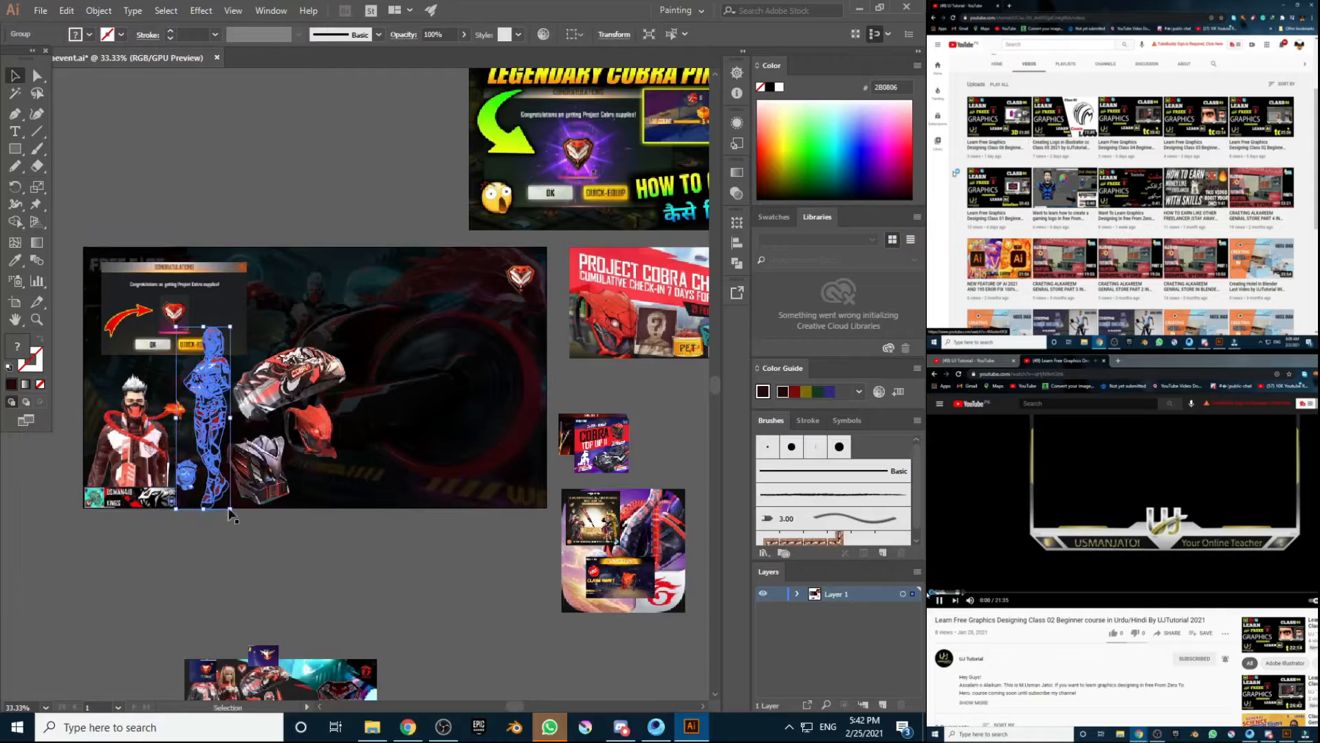
click(213, 472)
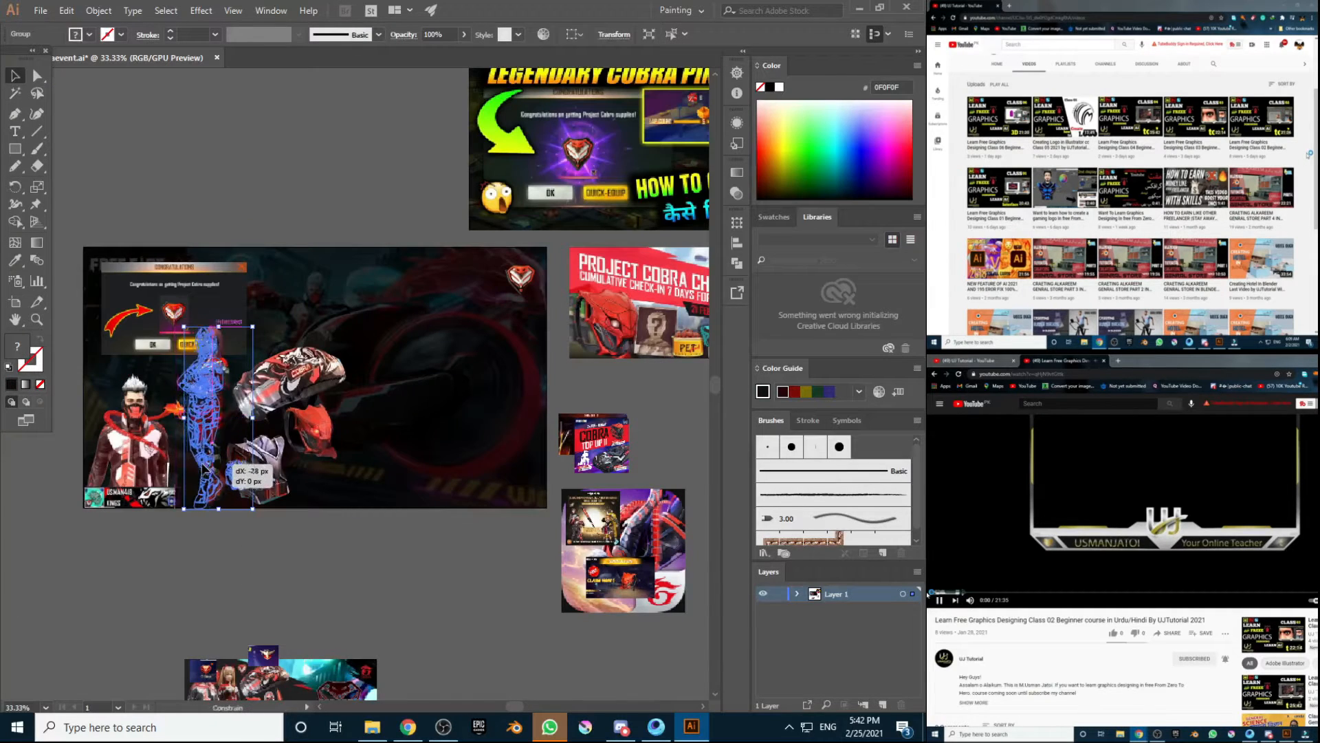
click(207, 413)
drag(223, 383, 227, 351)
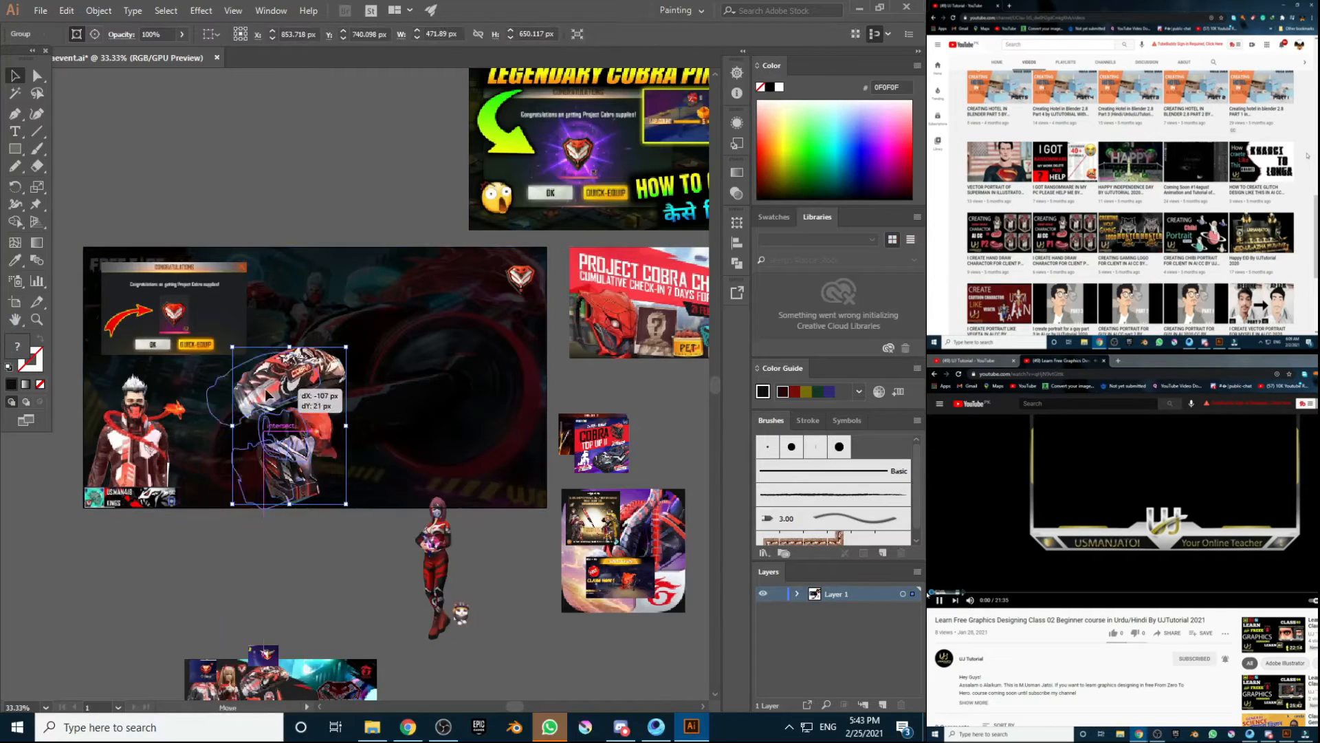
Step: Move the backpack, helmet and armour stack back beside the white-haired character and place the female character near the thumbnail's right edge
drag(267, 395, 241, 398)
click(278, 561)
drag(433, 479, 505, 347)
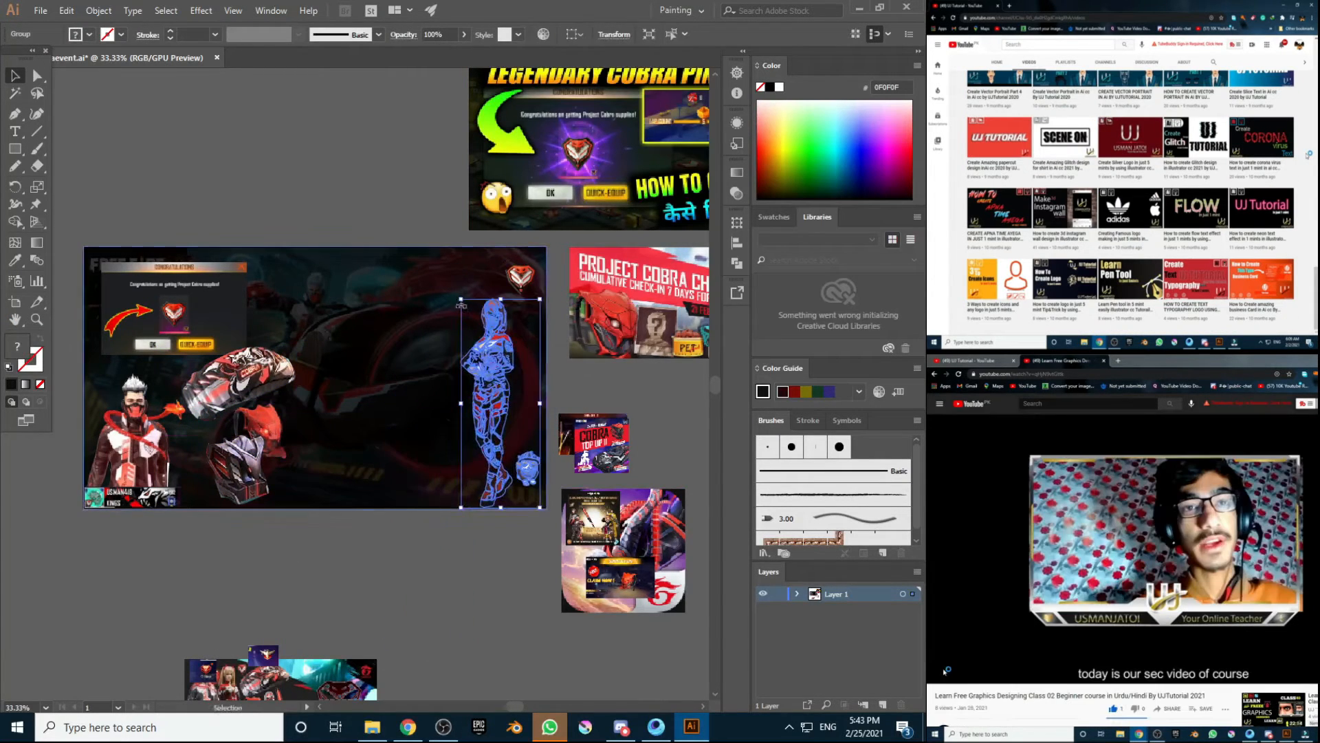
Step: Place the small purple Garena rider image in the thumbnail's upper-left corner, next to the congratulations dialog
drag(402, 644, 409, 473)
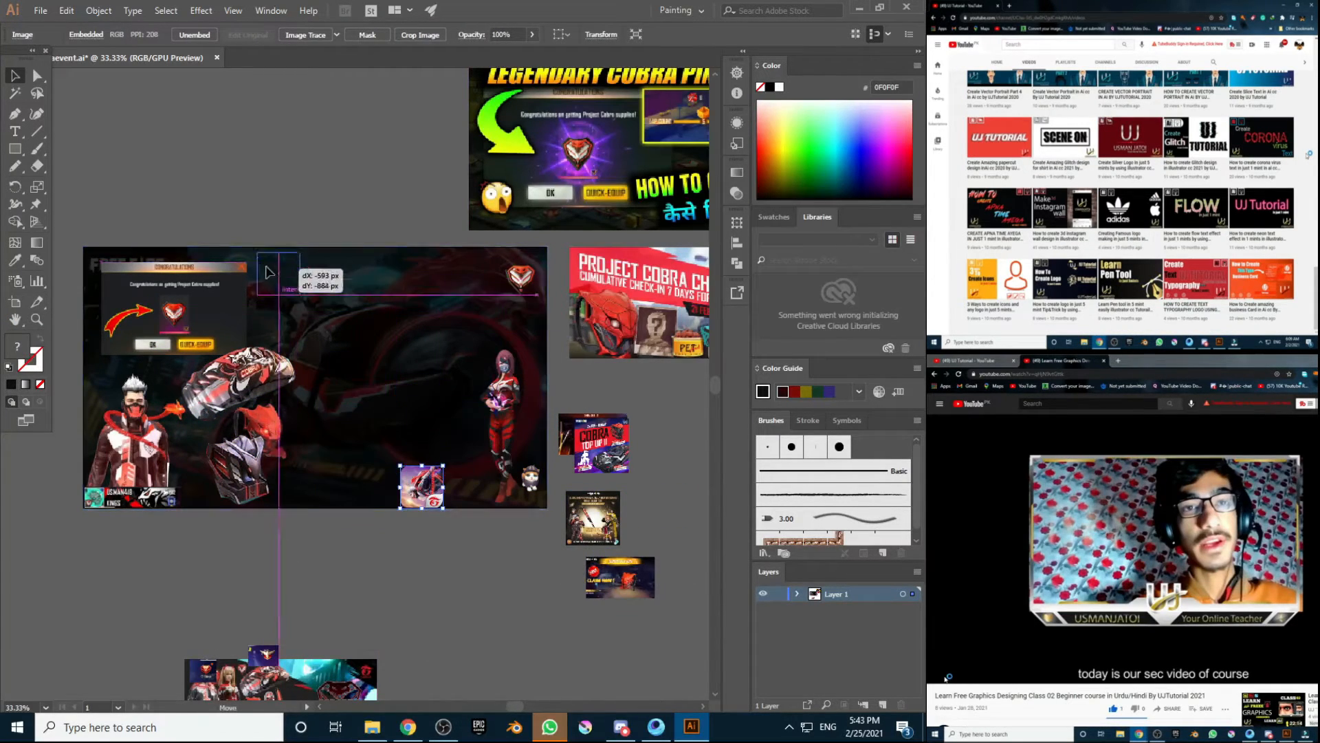
drag(280, 278, 115, 277)
drag(202, 315, 179, 315)
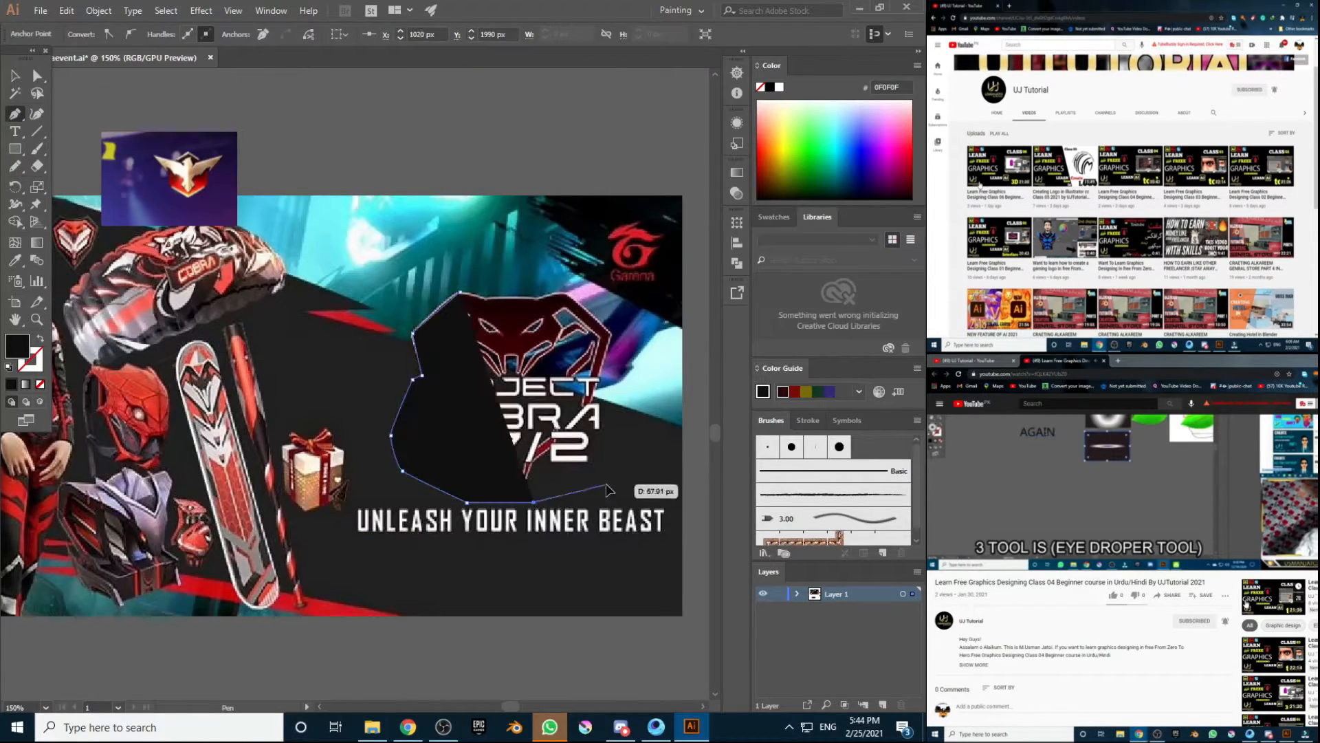
Step: Image-trace the Project Cobra banner with the Low Fidelity Photo preset
click(614, 330)
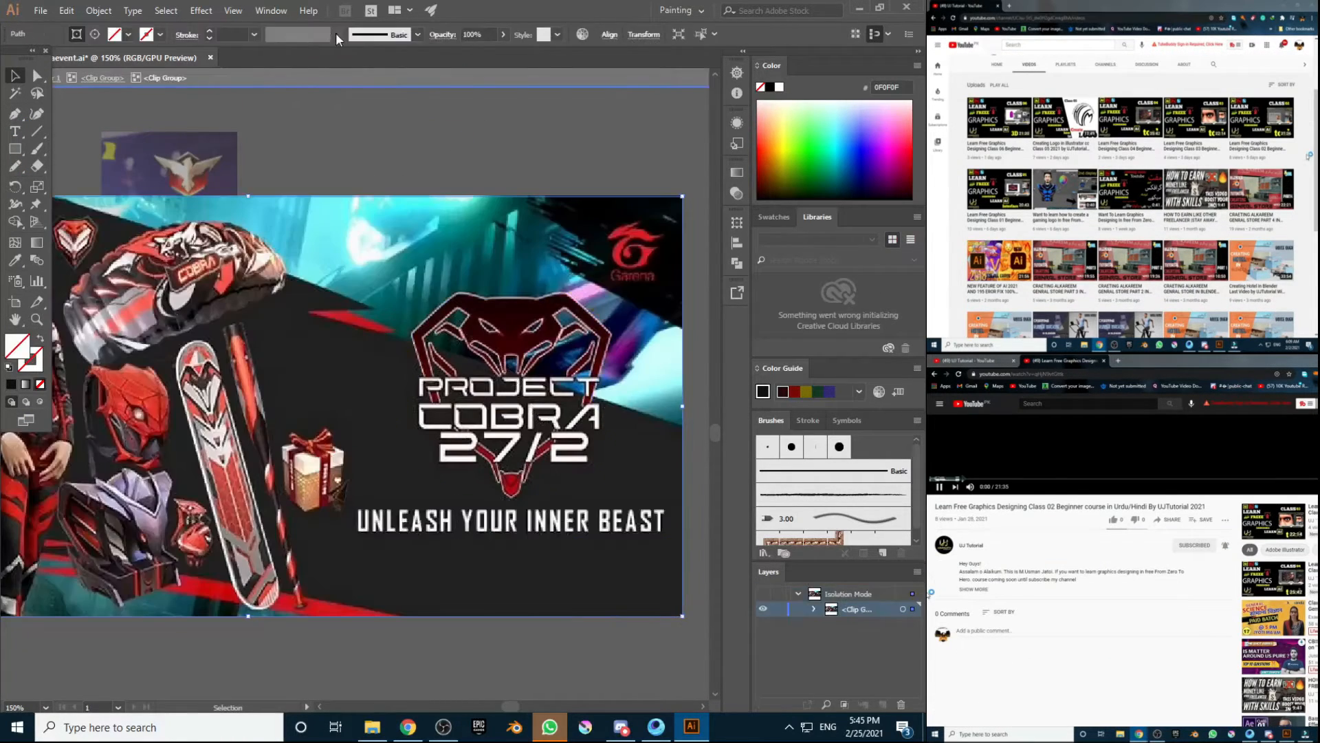
click(332, 34)
click(399, 102)
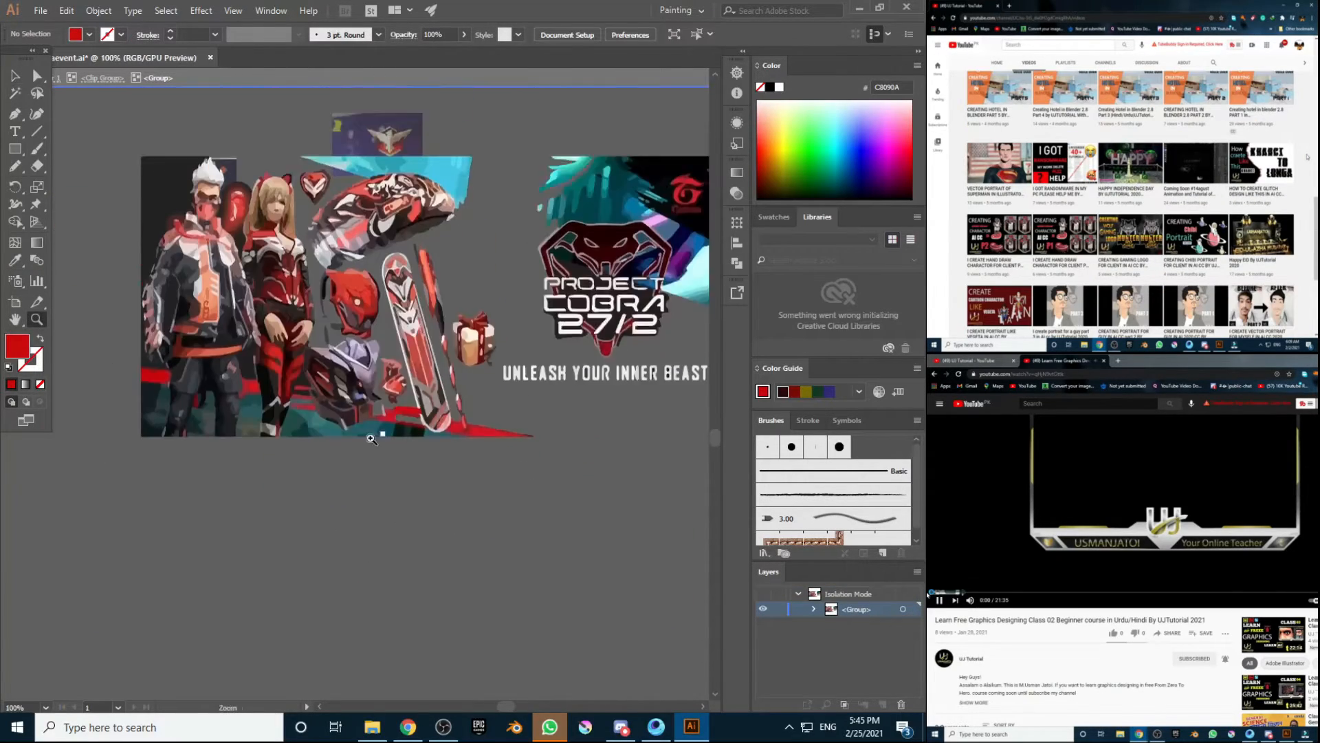
Step: Try to isolate the background pieces at the lower-left corner of the traced banner
scroll(371, 438, up, 2)
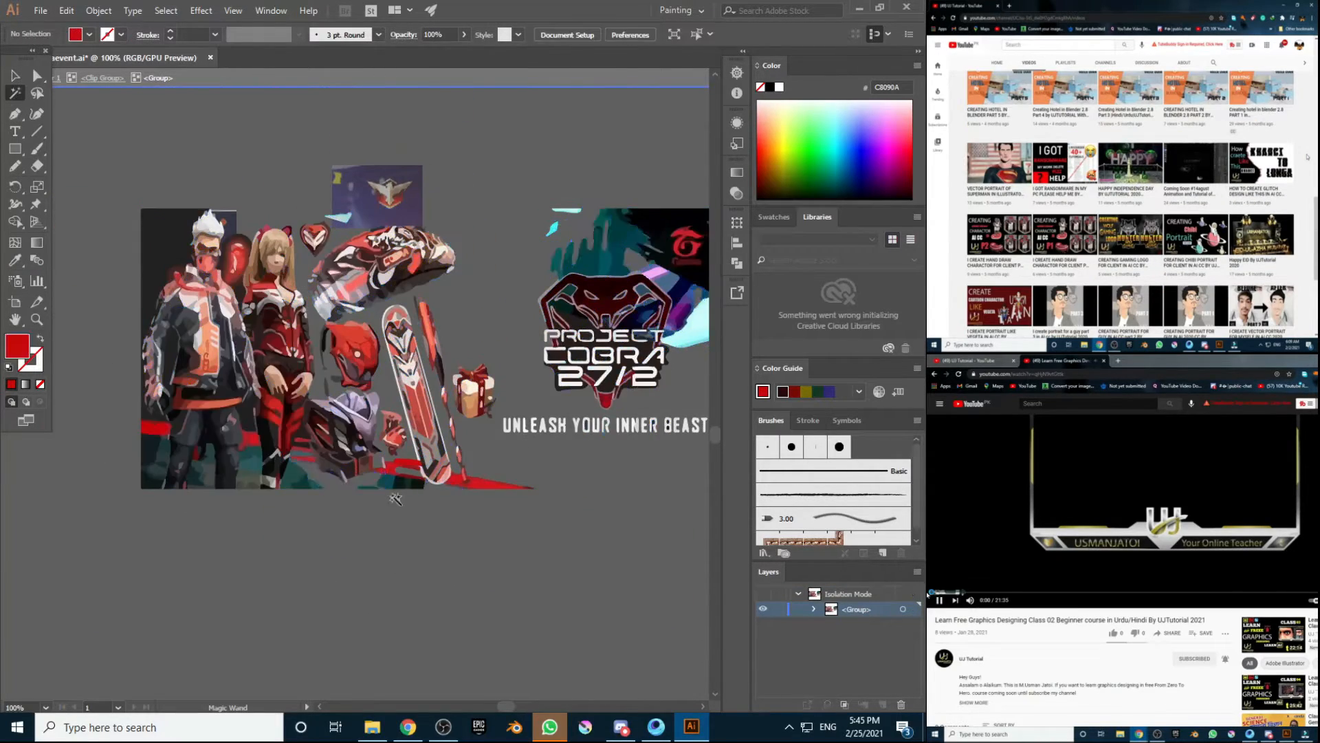
key(y)
click(13, 73)
click(154, 504)
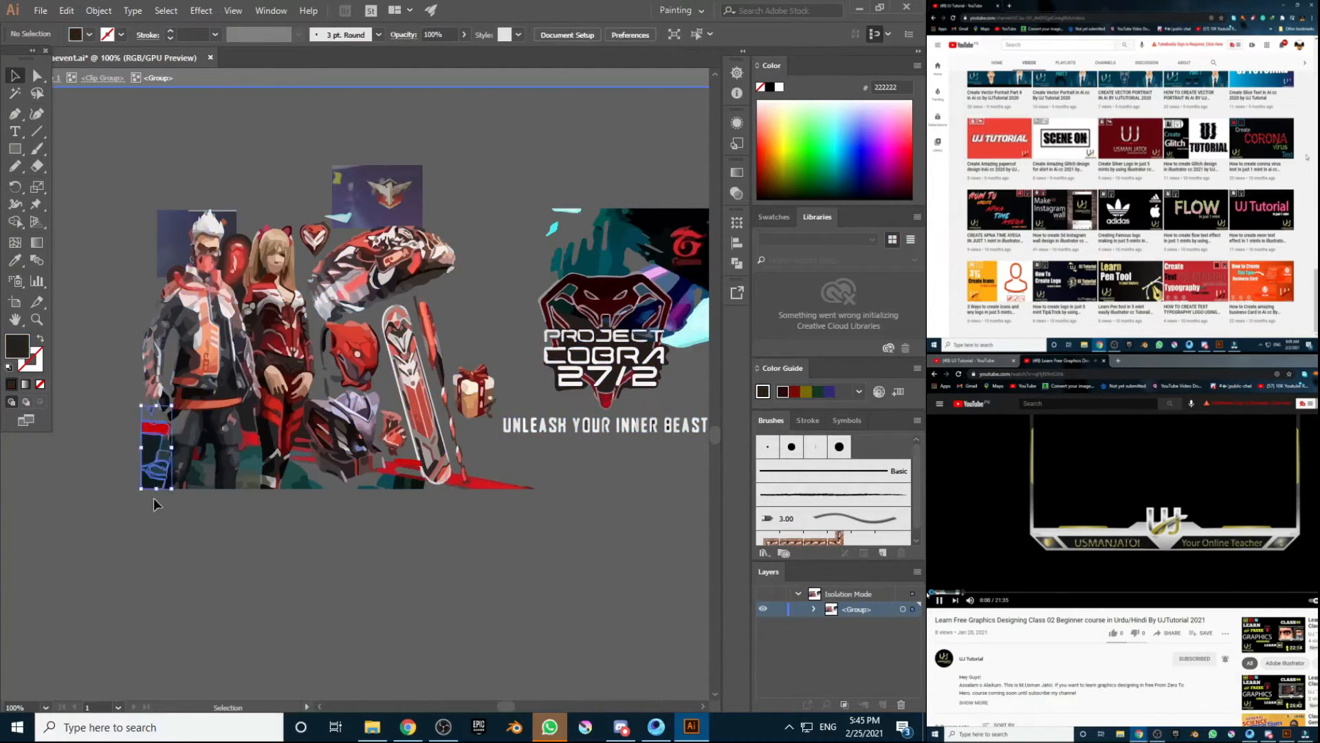
key(ctrl+z)
Step: Delete the traced background pieces around the Project Cobra logo
scroll(666, 378, right, 4)
scroll(619, 364, up, 2)
click(559, 336)
key(Delete)
scroll(495, 388, up, 4)
click(253, 364)
key(Delete)
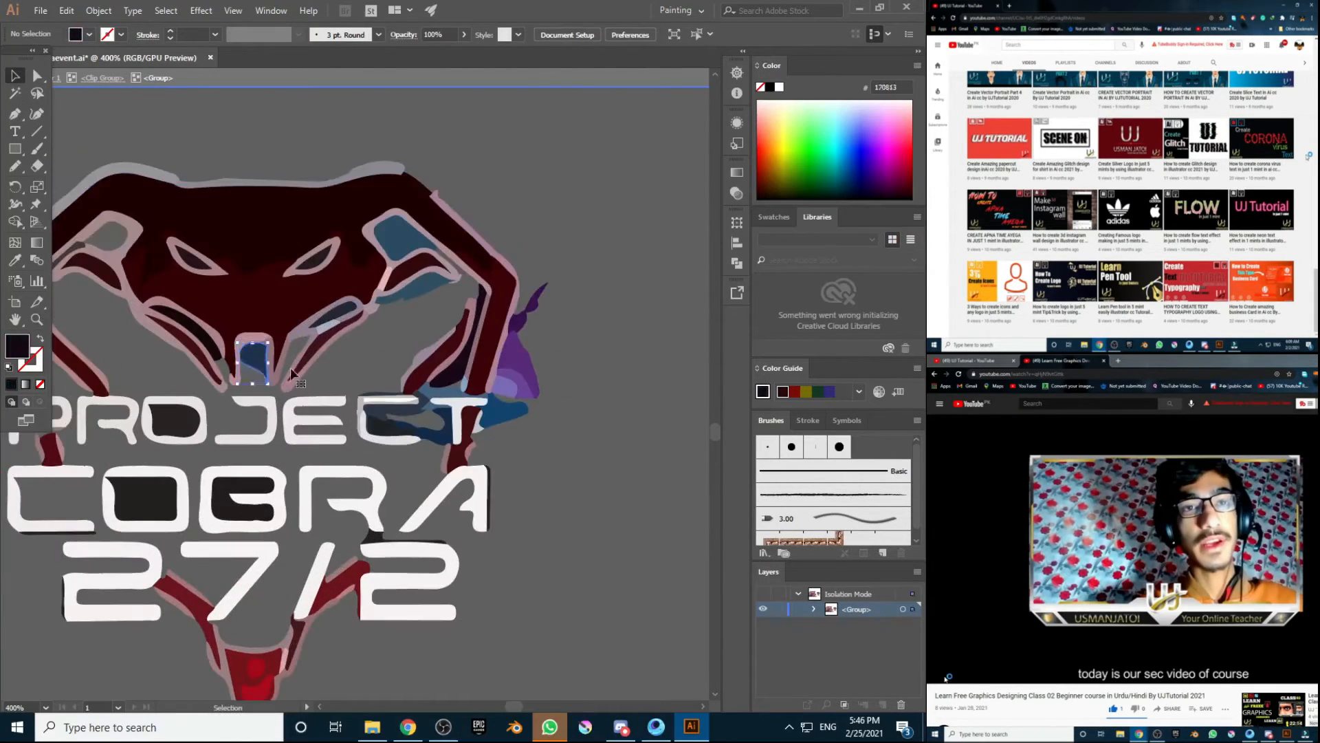
Step: Delete the leftover background fills inside the cobra head and the PROJECT COBRA lettering, and leave isolation mode
key(Delete)
click(401, 421)
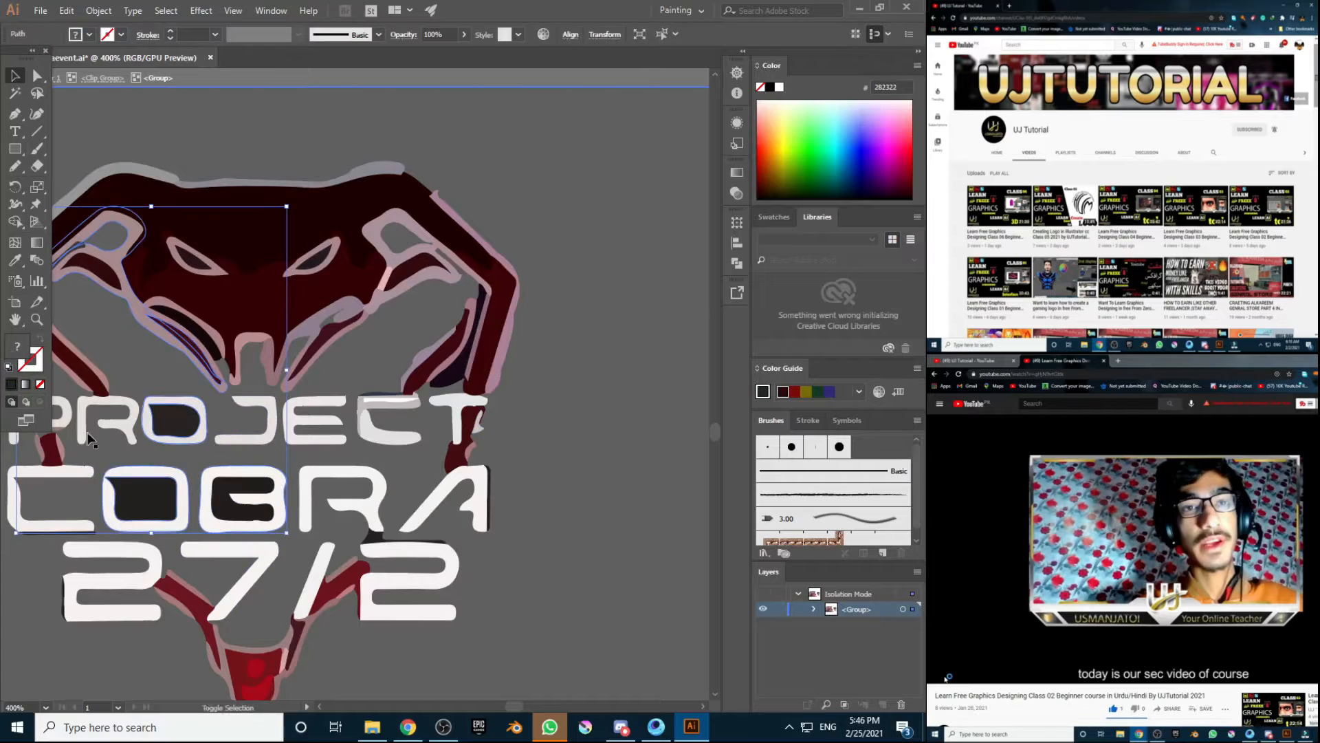
key(Delete)
key(Escape)
click(227, 261)
Step: Cut the cleaned Project Cobra logo out of the traced banner group
scroll(219, 256, down, 6)
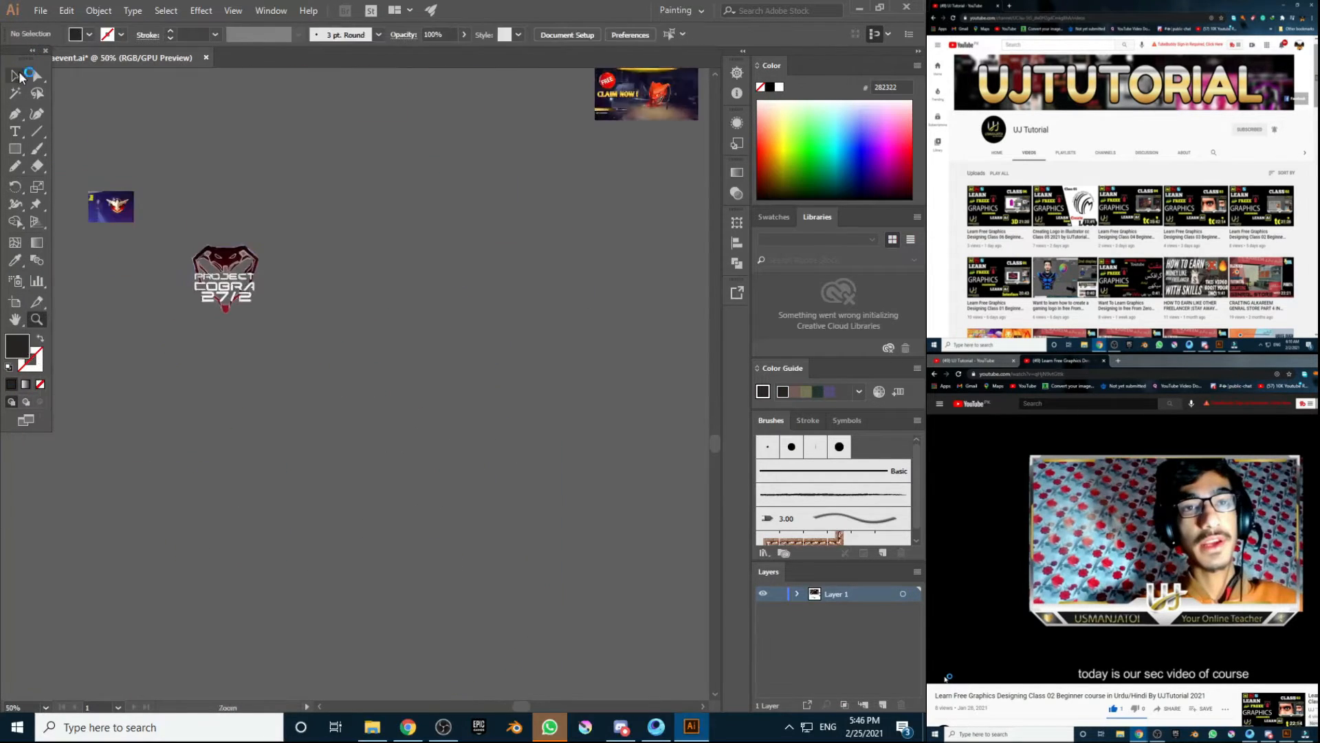
scroll(226, 275, left, 3)
double_click(384, 276)
double_click(395, 275)
drag(155, 196, 659, 208)
key(ctrl+x)
key(Escape)
Step: Paste the Project Cobra logo onto the thumbnail artboard
click(66, 8)
click(82, 99)
scroll(363, 472, up, 6)
click(68, 8)
click(83, 99)
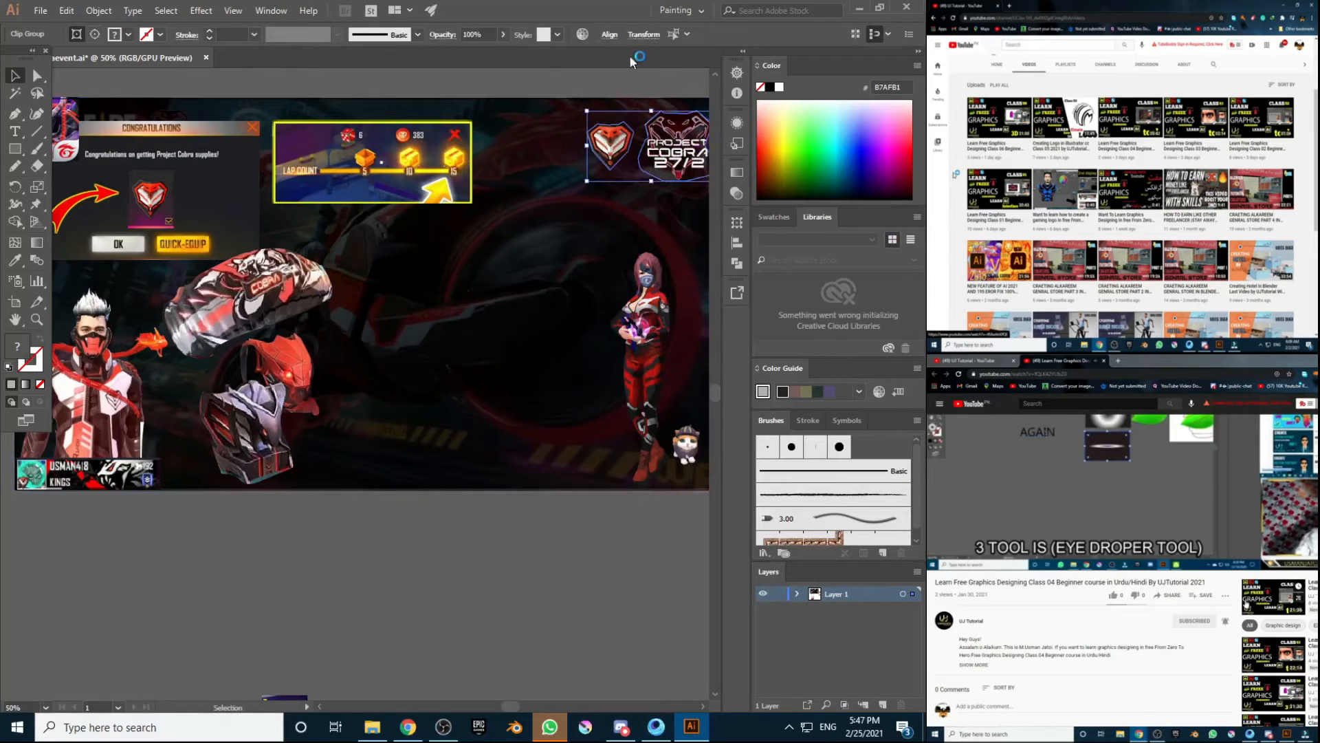
Step: Delete used reference images from the canvas around the thumbnail
key(ctrl+minus)
key(ctrl+minus)
drag(546, 362, 687, 492)
click(302, 330)
key(Delete)
click(289, 330)
key(Delete)
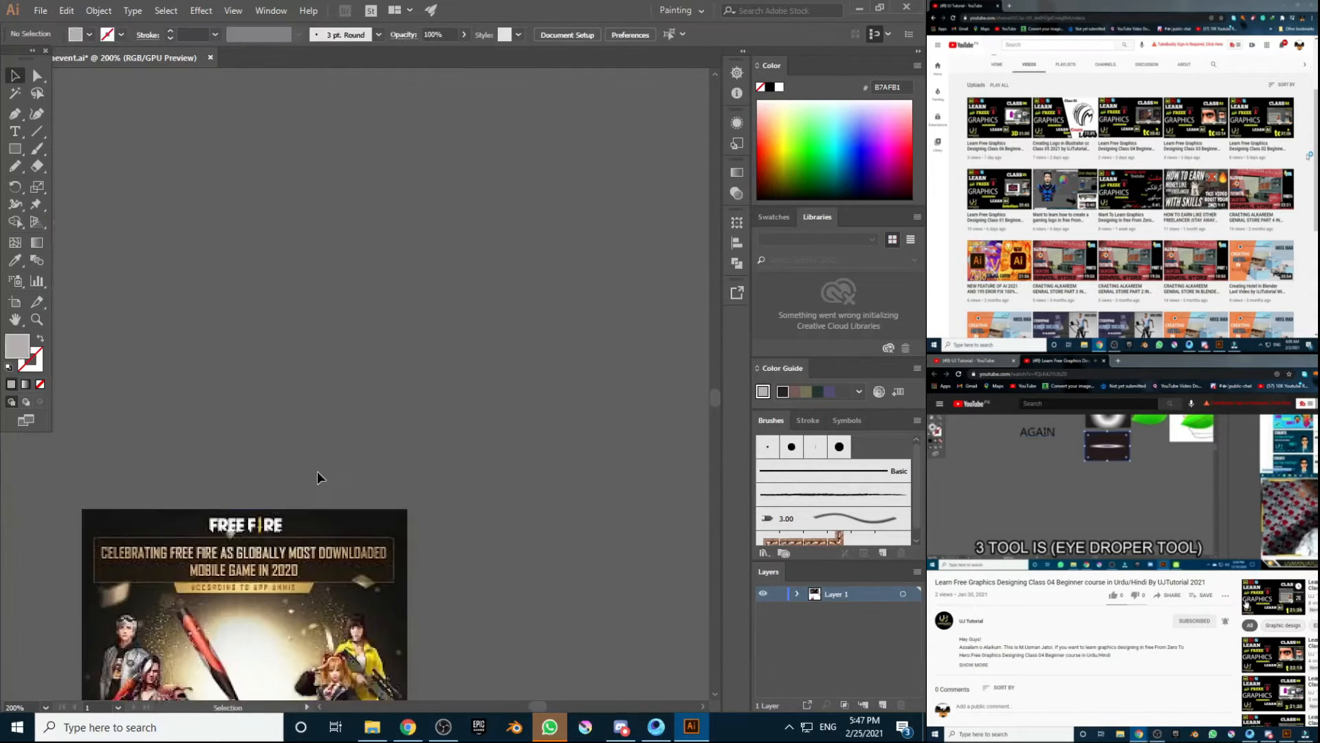
Step: Trace the outline of the red cobra badge above the 11days label with the Pen tool
key(ctrl+minus)
key(ctrl+minus)
key(ctrl+minus)
key(ctrl+minus)
key(ctrl+minus)
key(ctrl+minus)
key(ctrl+minus)
click(212, 452)
click(213, 235)
key(p)
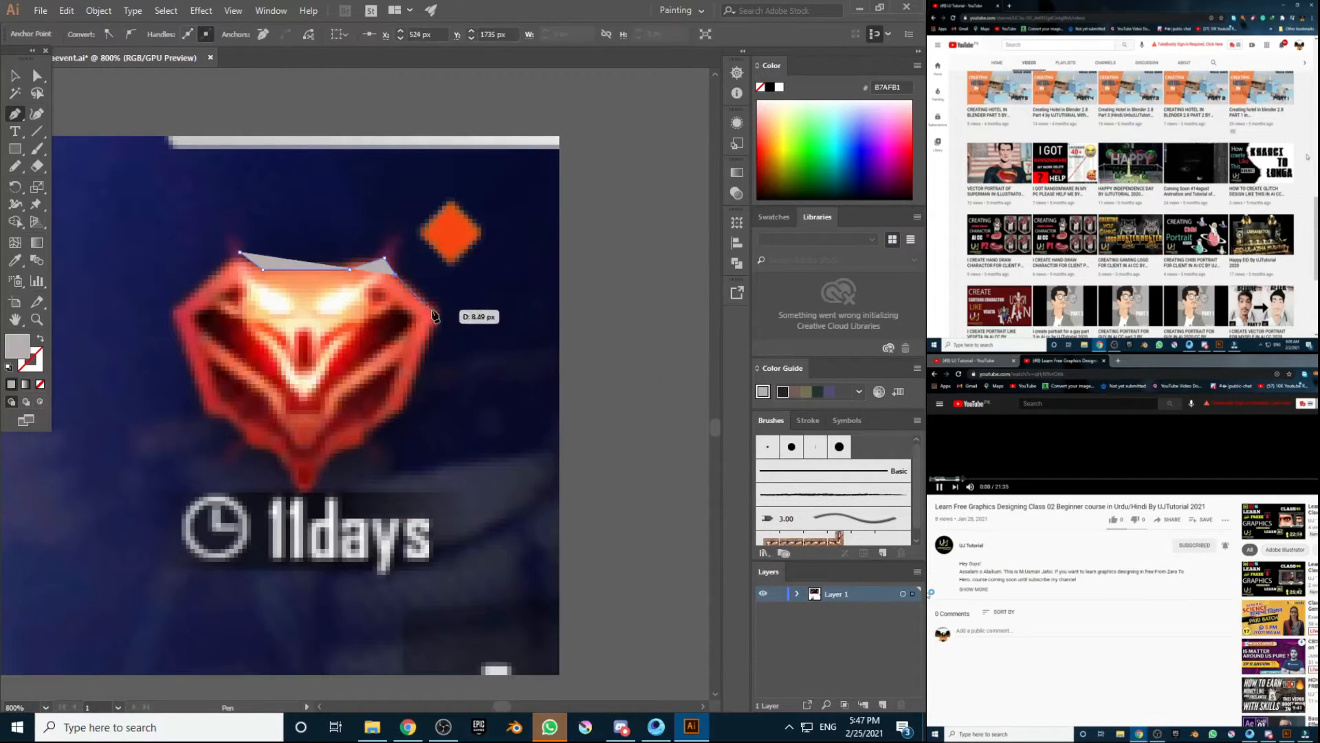
click(436, 310)
click(403, 408)
click(362, 437)
click(338, 449)
key(z)
key(ctrl+1)
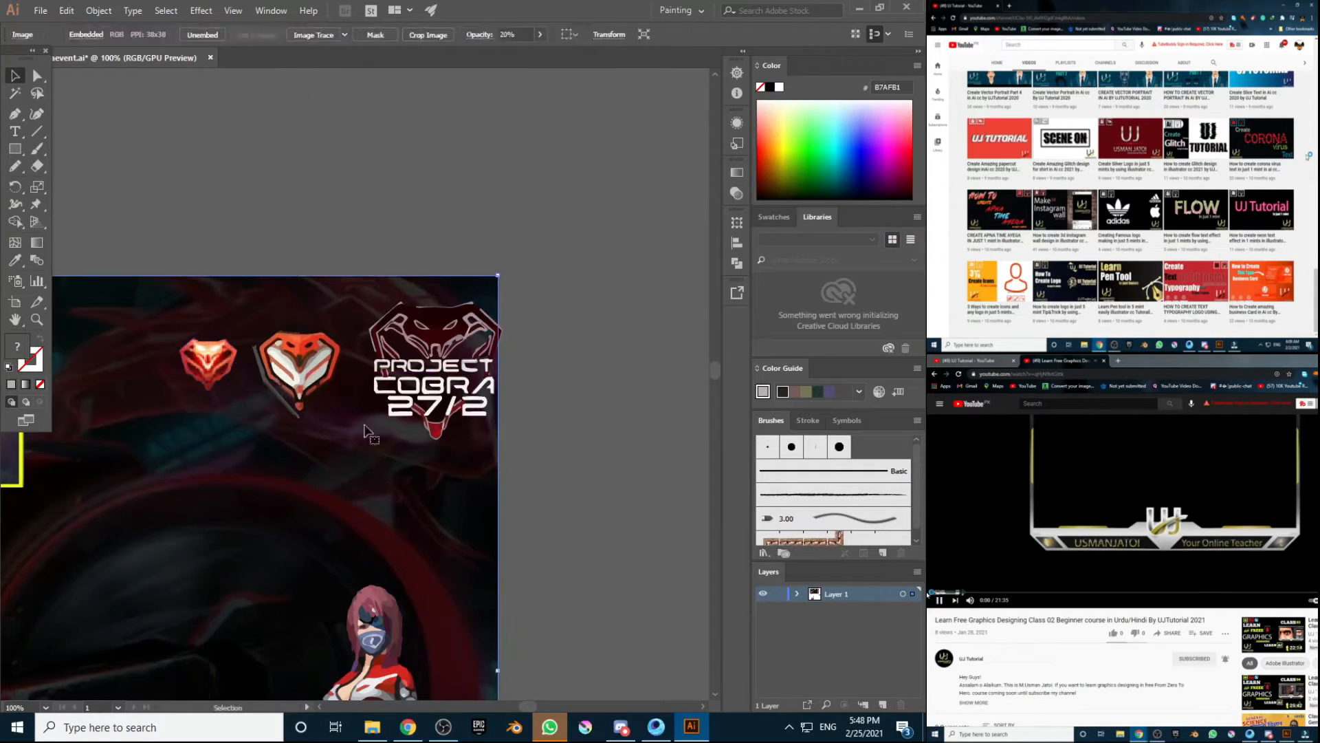
Step: Nudge the Project Cobra logo slightly inward from the thumbnail's right edge, closer to the two cobra badges
drag(365, 430, 350, 429)
click(263, 592)
click(55, 710)
click(55, 529)
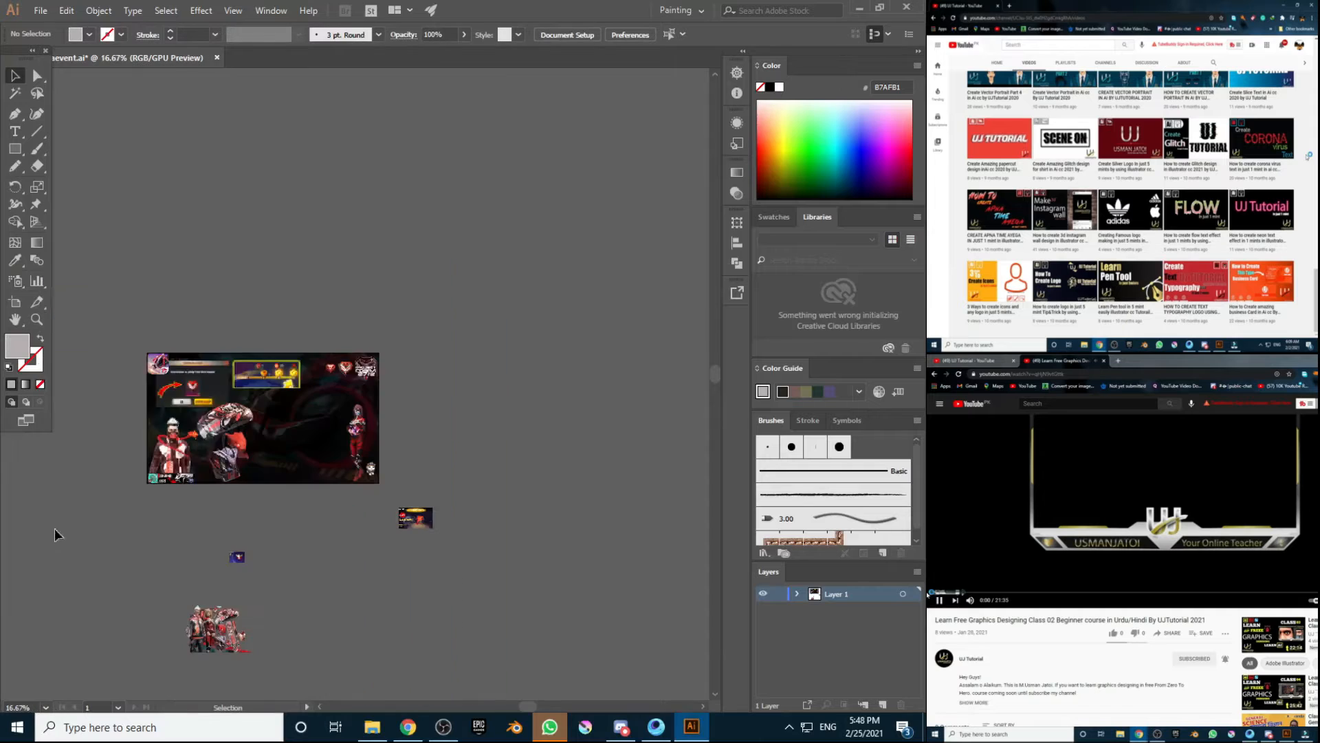
Step: Try image-tracing the winged badge picture with the Low Fidelity Photo preset and another colour preset
key(z)
click(275, 556)
click(315, 398)
click(259, 353)
key(v)
click(363, 34)
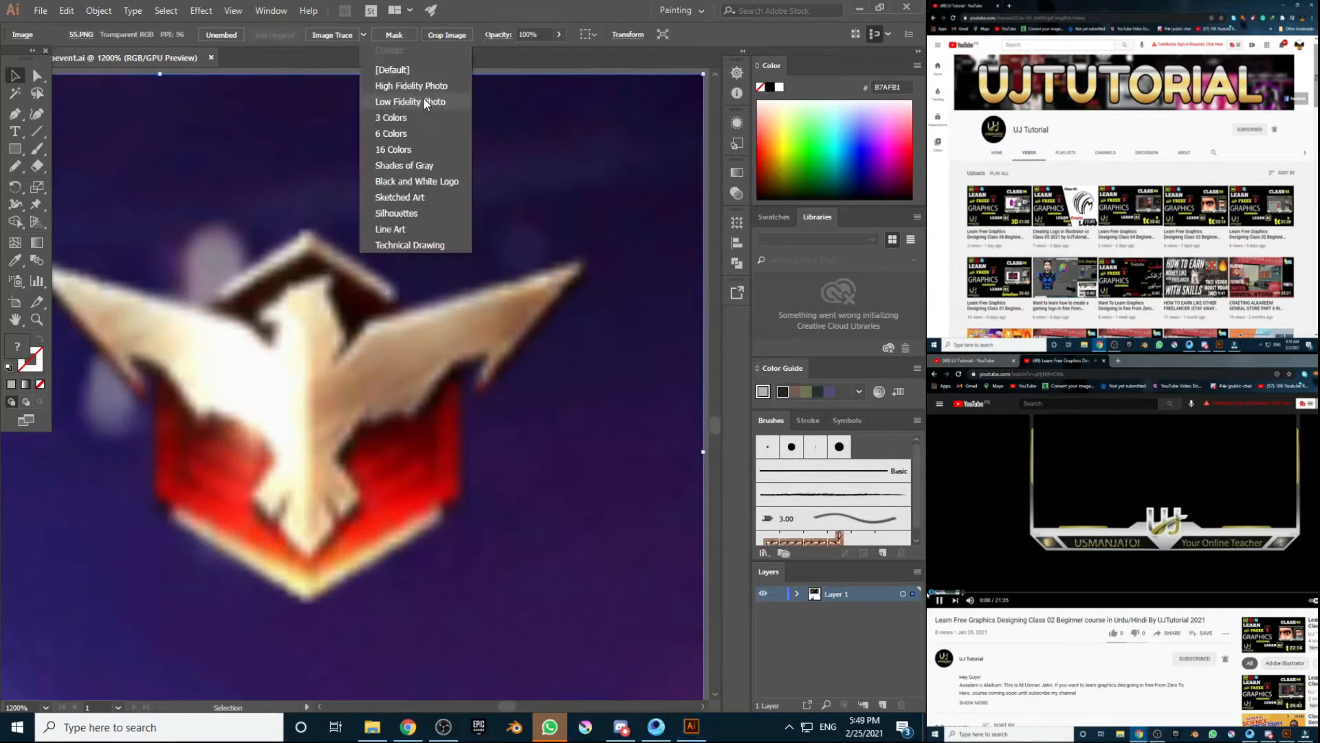
click(423, 100)
key(ctrl+z)
click(363, 35)
click(418, 140)
Step: Delete the winged badge picture, the traced banner remains and the Claim Now image from outside the thumbnail
click(46, 707)
click(55, 513)
click(183, 401)
key(Delete)
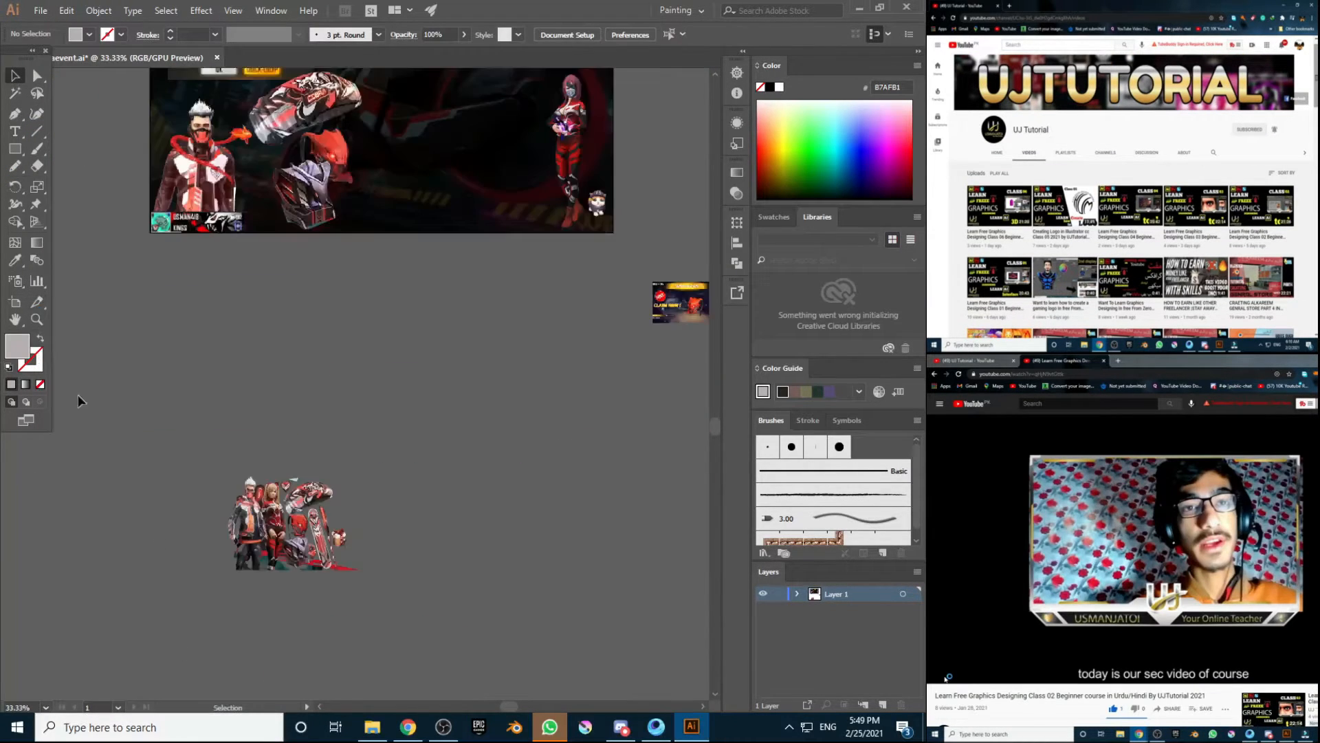
scroll(263, 413, up, 5)
mouse_move(298, 539)
mouse_down()
mouse_move(262, 291)
mouse_move(225, 337)
mouse_up()
drag(285, 370, 286, 594)
key(Delete)
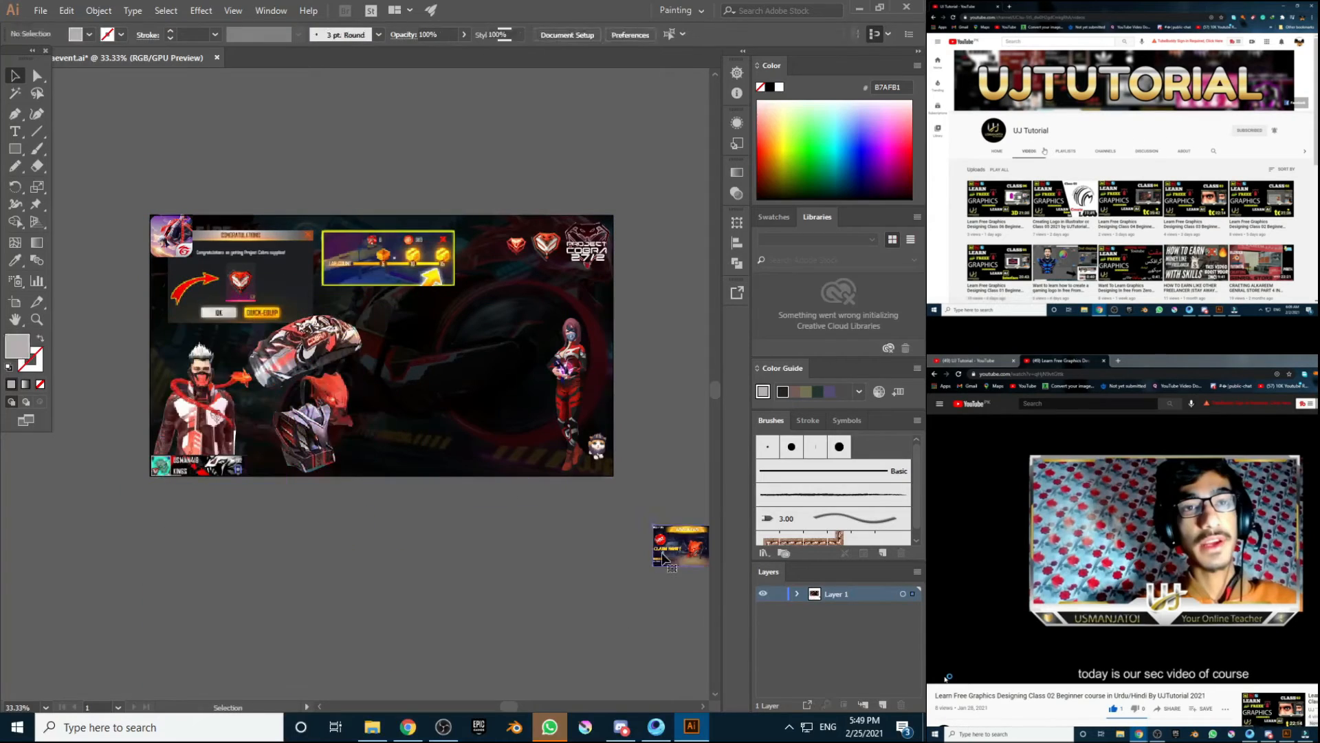
click(681, 545)
key(Delete)
scroll(680, 546, right, 5)
Step: Switch to Chrome and search Google Images for "congratulation freefire transparent high resolution"
click(407, 727)
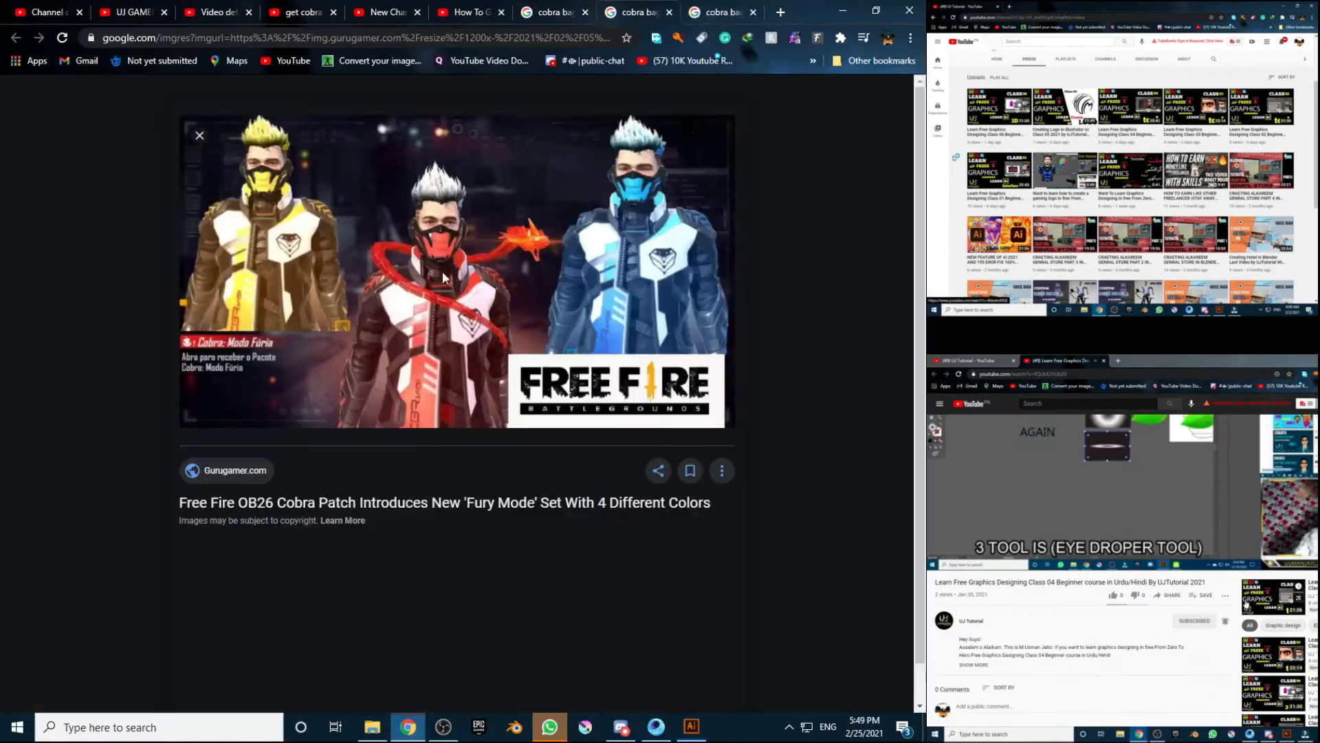
key(ctrl+t)
text(congratulation efire transparent high resolution)
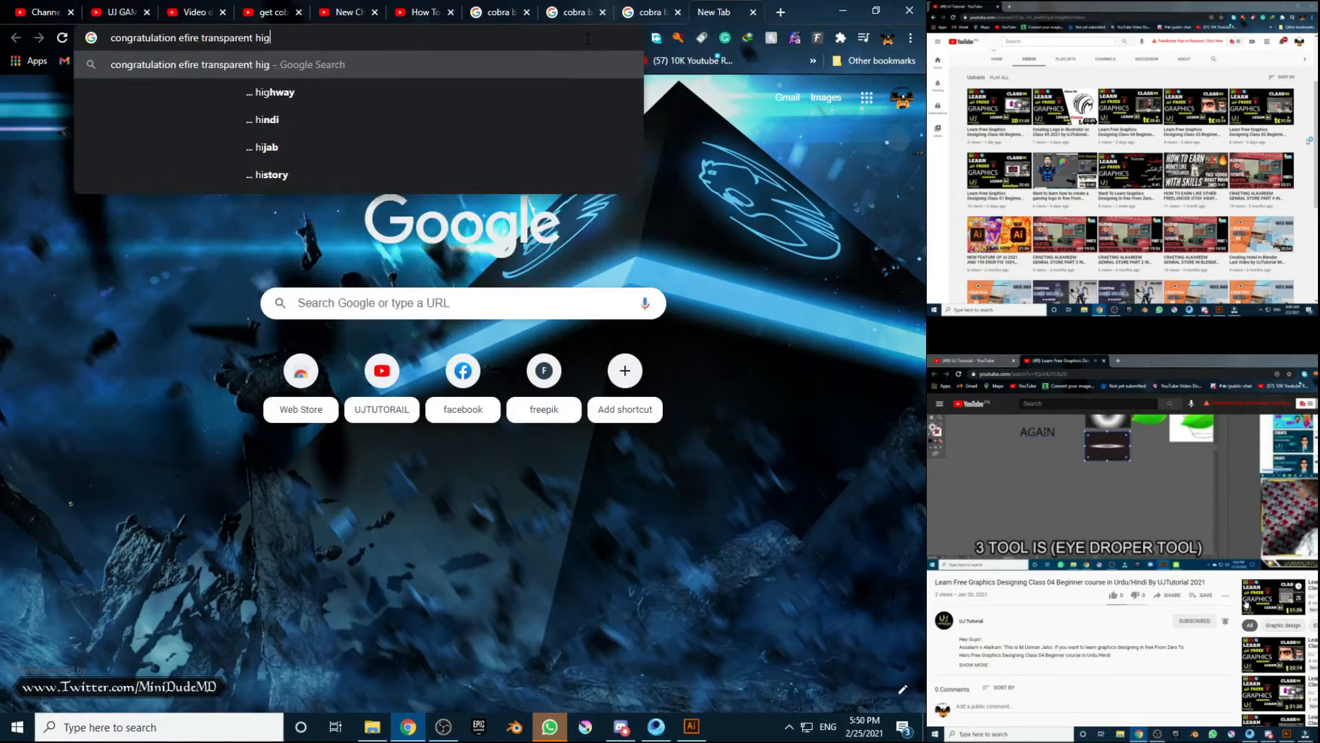
key(Return)
click(202, 144)
click(192, 105)
text(fre)
key(Return)
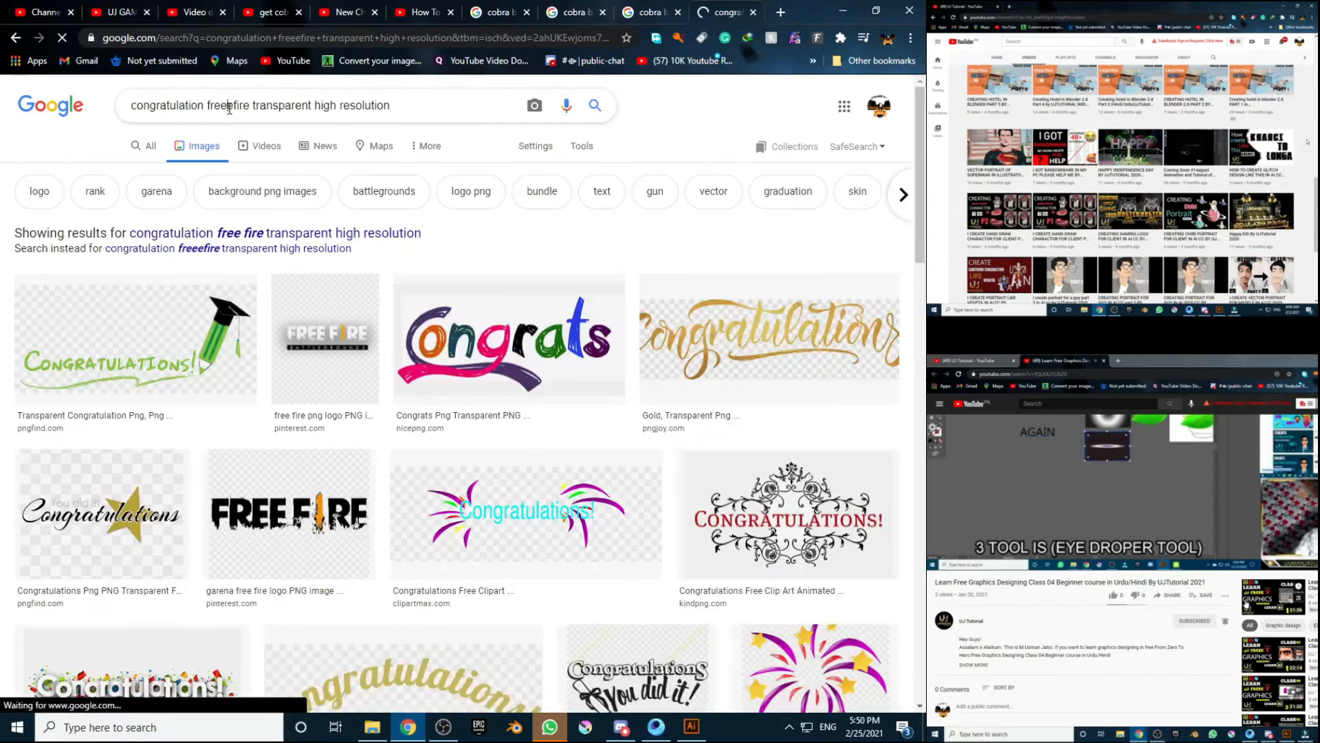
Step: Shorten the image search to "congratulation transparent high resolution" and browse the results
right_click(82, 465)
click(243, 105)
key(BackSpace)
key(BackSpace)
key(BackSpace)
key(BackSpace)
key(BackSpace)
key(BackSpace)
key(BackSpace)
key(BackSpace)
key(Return)
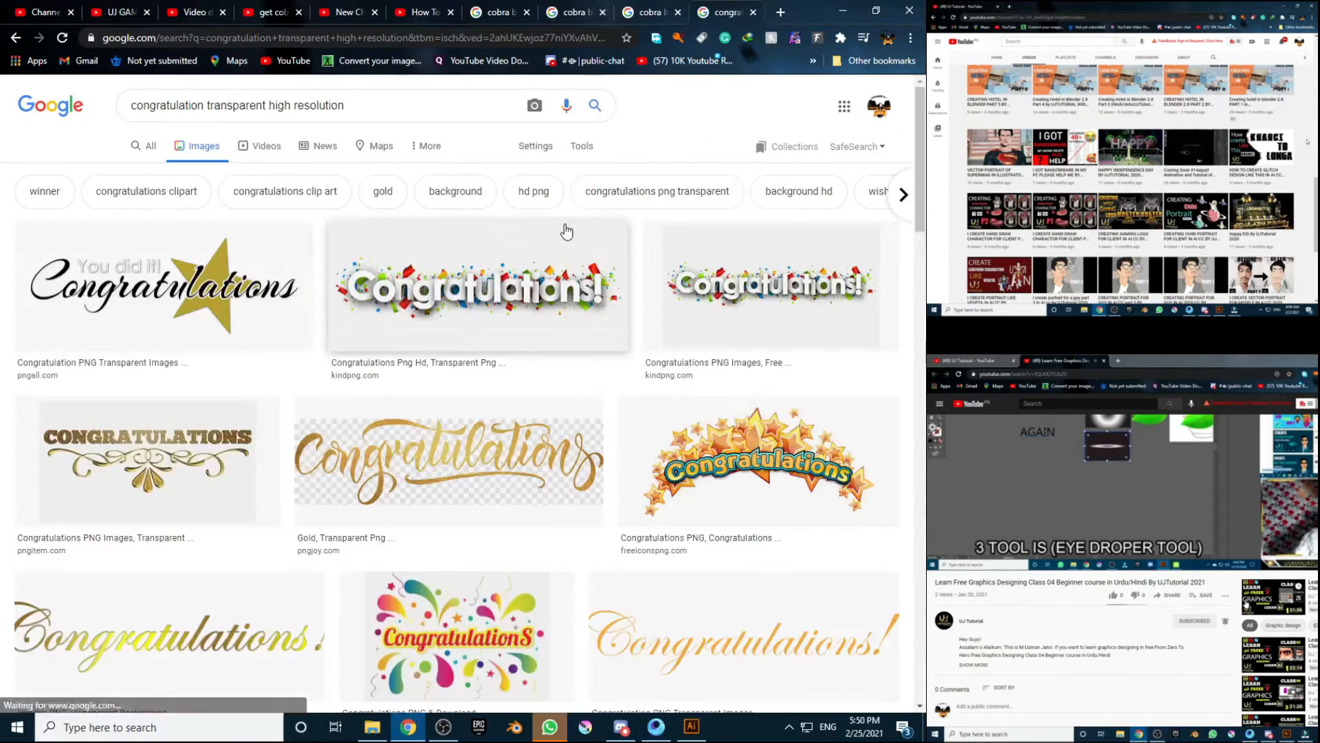
scroll(566, 230, down, 5)
Step: Close the image search tab and switch back to Illustrator
click(753, 12)
click(640, 12)
click(691, 727)
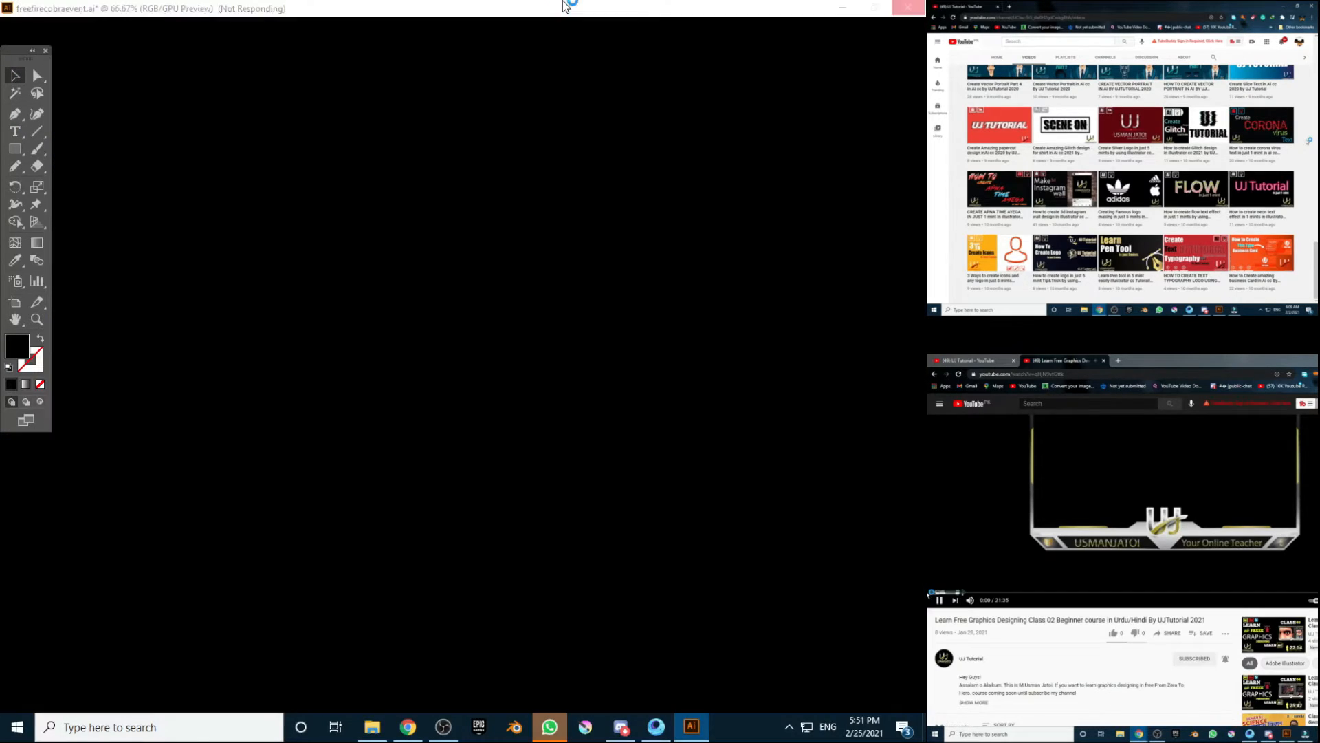
Step: Set the headline text's font to Vermin Vibes Regular and sample a yellow fill for it
click(529, 34)
click(530, 35)
text(v)
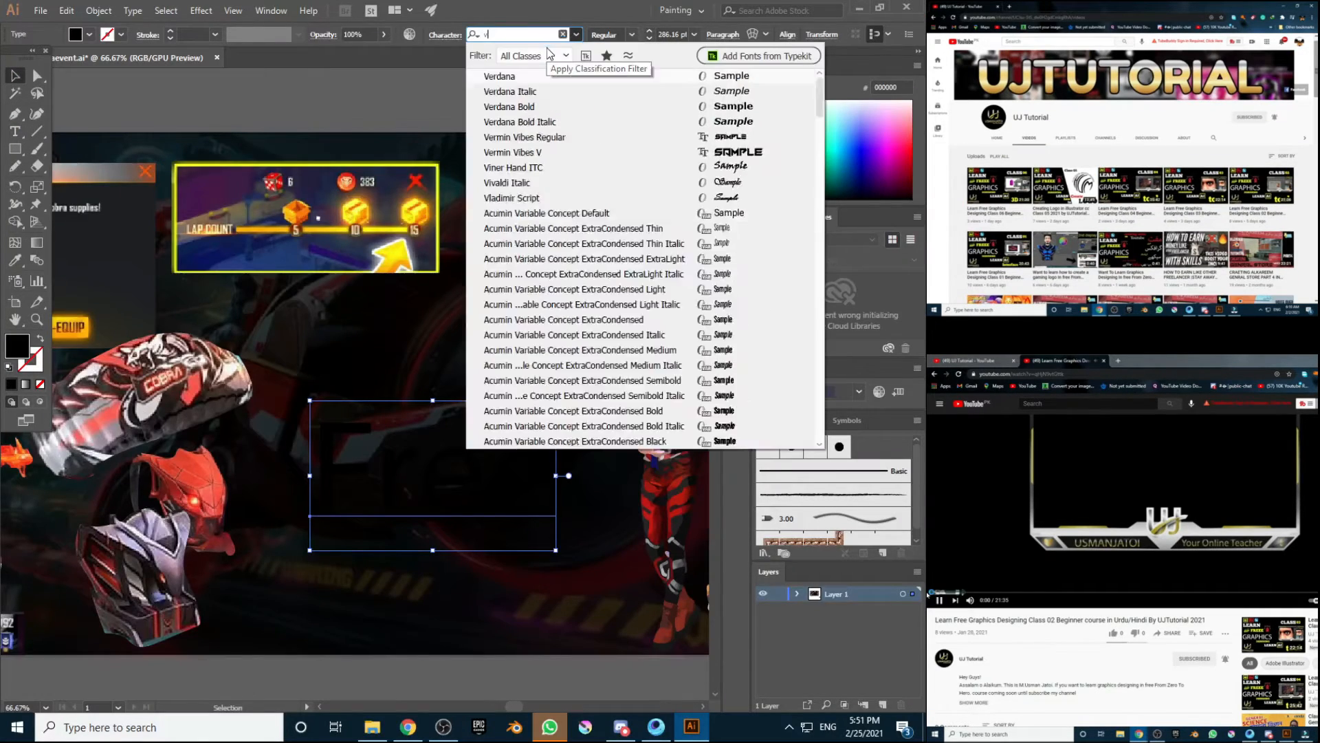
click(524, 137)
click(14, 260)
Step: Change the font of the yellow FREE text to Vermin Vibes V
click(515, 34)
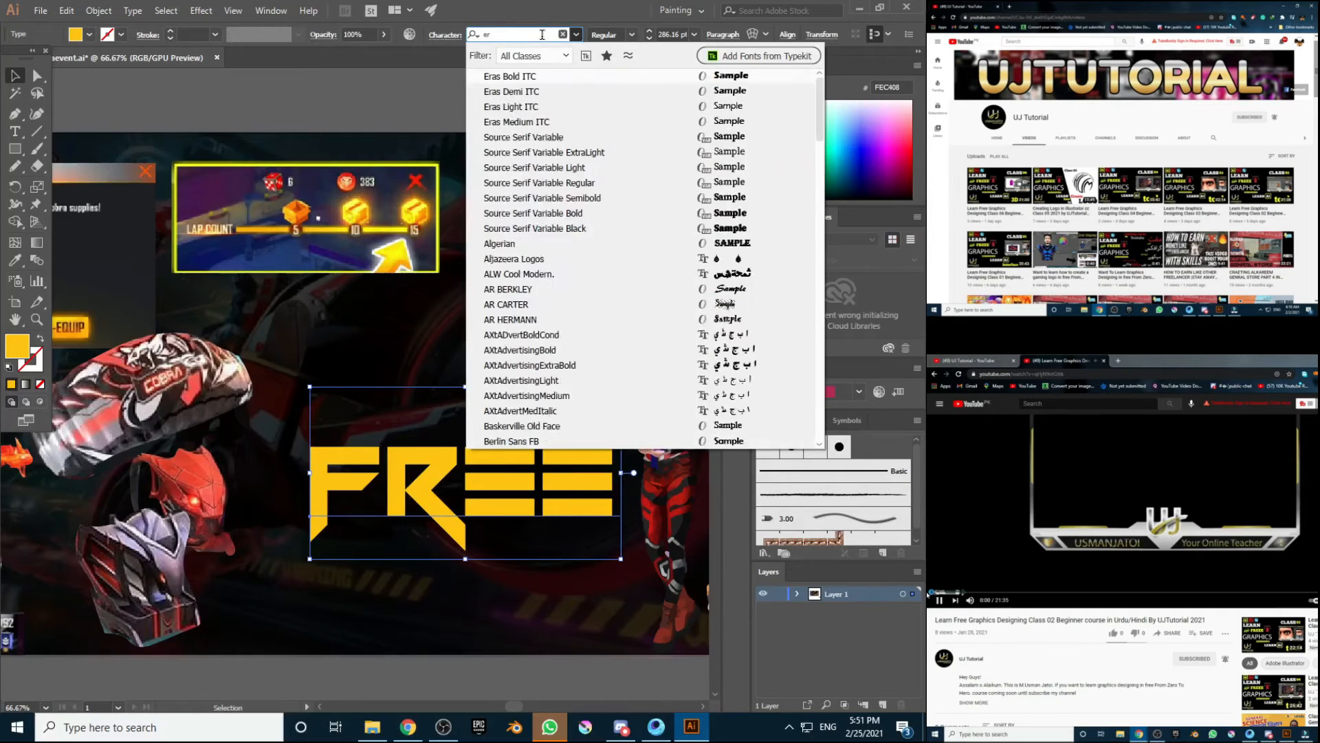
click(559, 77)
click(536, 34)
text(verm)
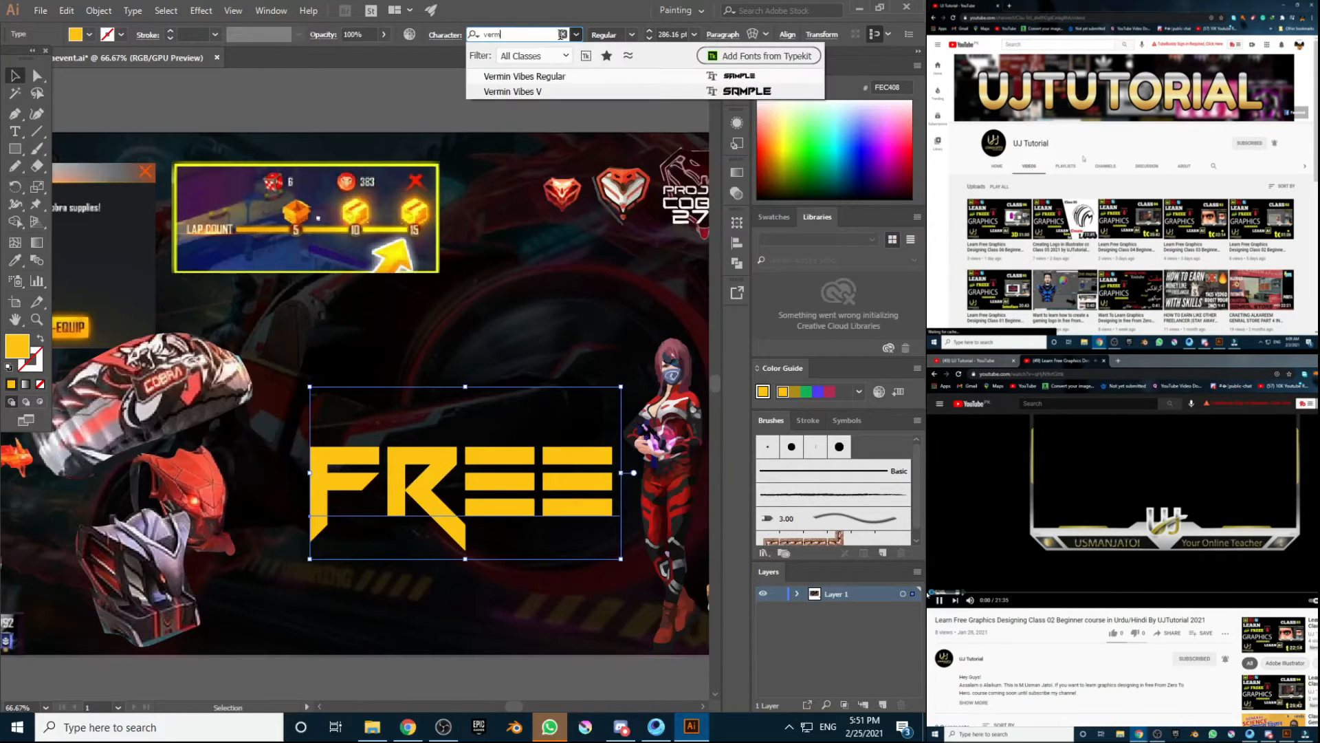
click(558, 77)
click(562, 34)
text(verm)
click(512, 91)
Step: Arrange copies of the FREE text below the COBRA line and retype the upper copy as PRODUCT
drag(191, 551, 323, 515)
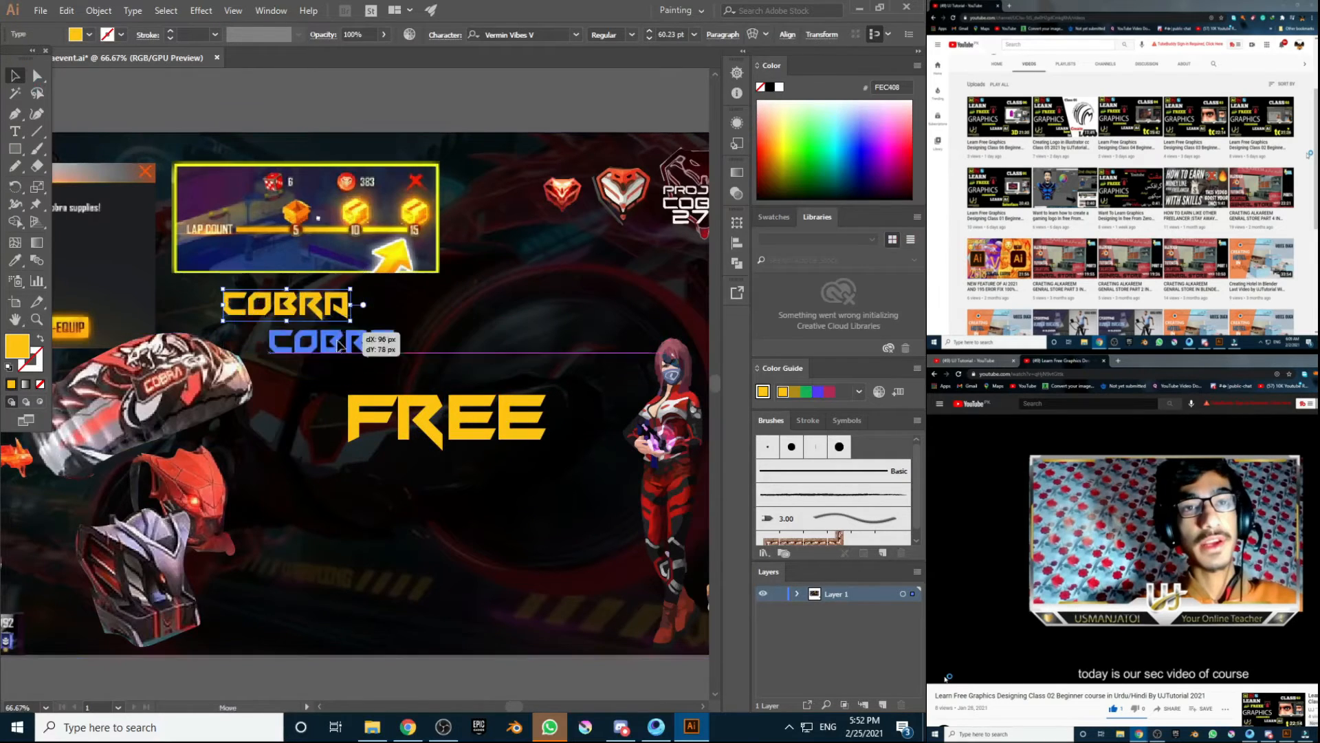
drag(427, 438, 419, 441)
drag(440, 440, 507, 613)
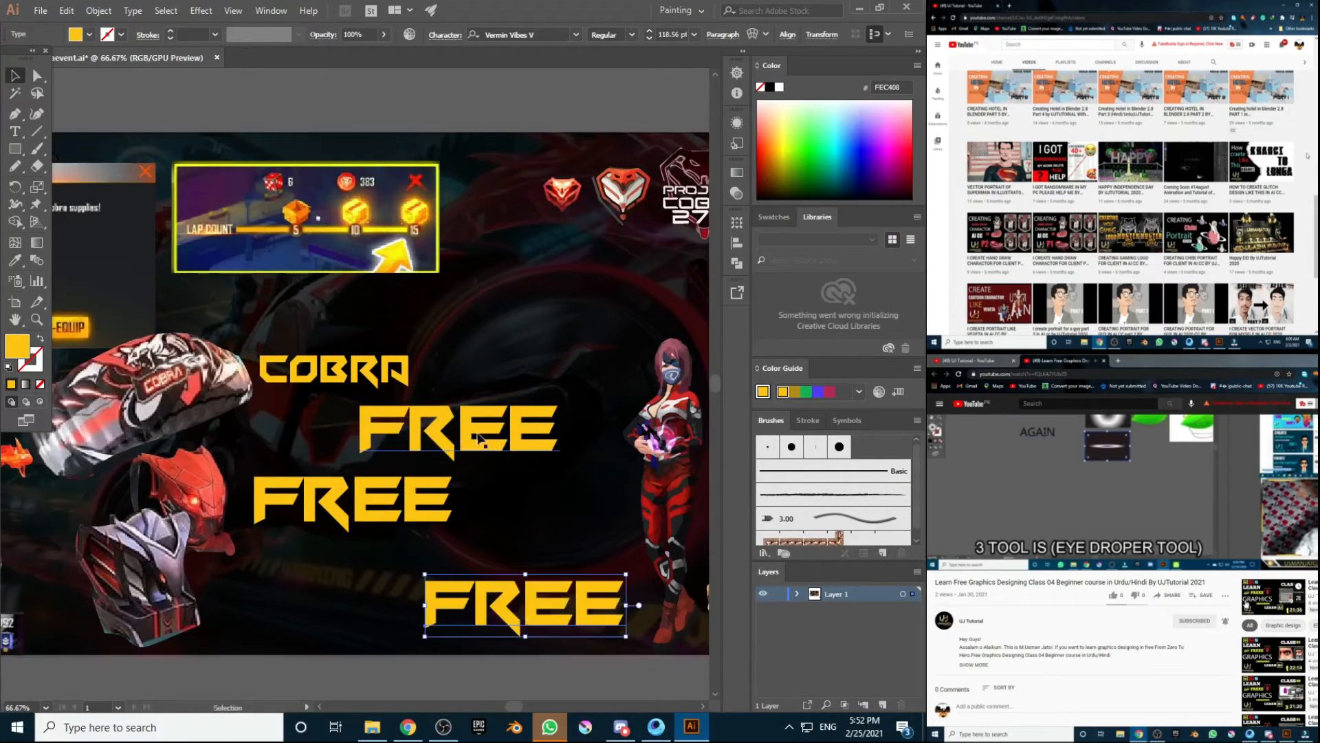
text(DUCT)
key(Escape)
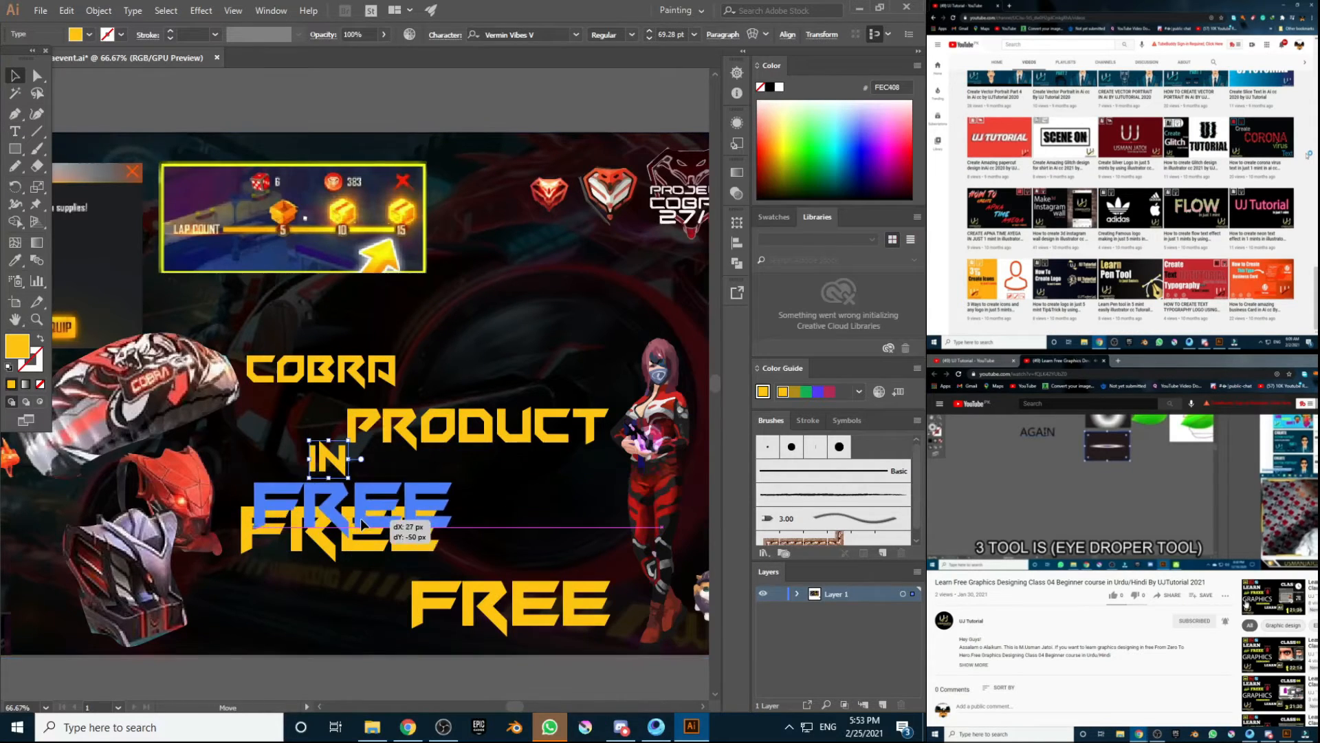
Step: Position the FREE line directly below IN and retype the lowest copy as a smaller BY line beneath it
drag(347, 523, 346, 530)
double_click(464, 609)
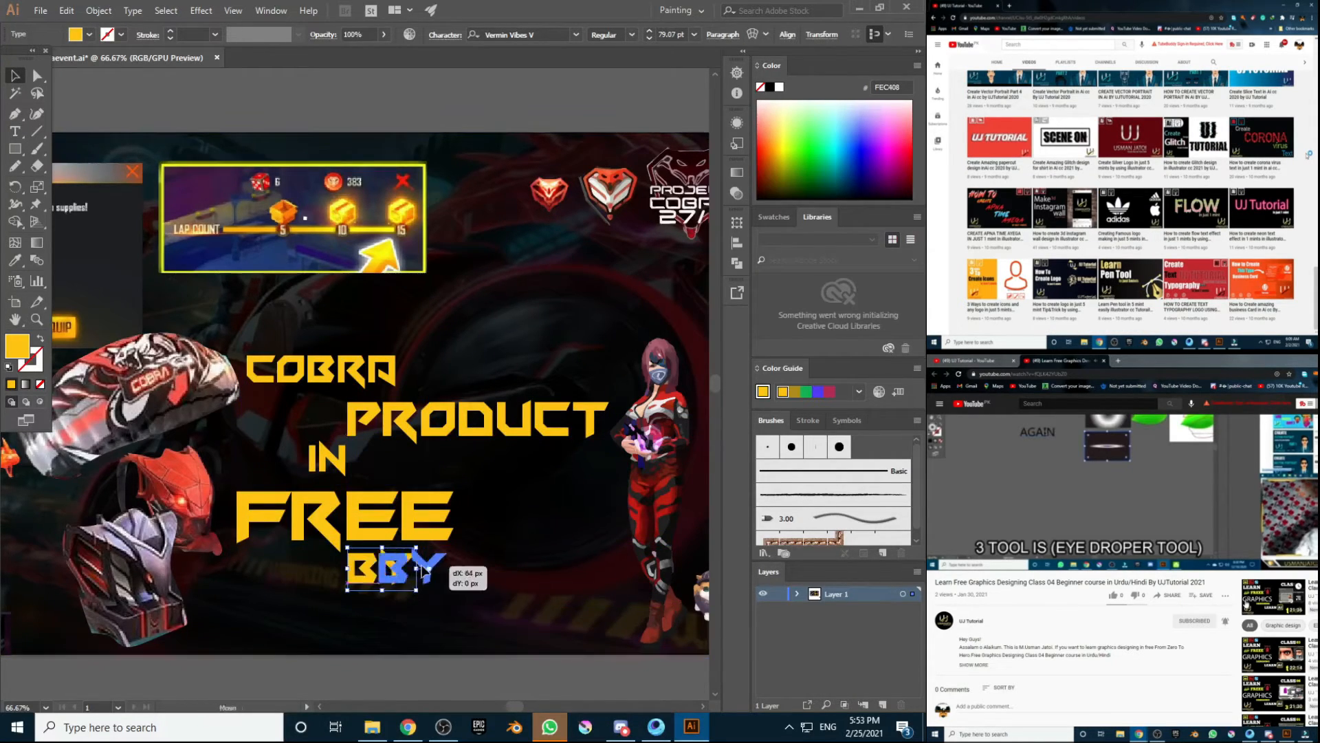
drag(424, 572, 434, 571)
Step: Add a large UJ'GAMER line below BY and spread the headline lines down the artboard
double_click(392, 625)
text(UJ'GAMER)
drag(421, 570, 206, 577)
key(Escape)
drag(413, 617, 448, 632)
drag(637, 661, 620, 654)
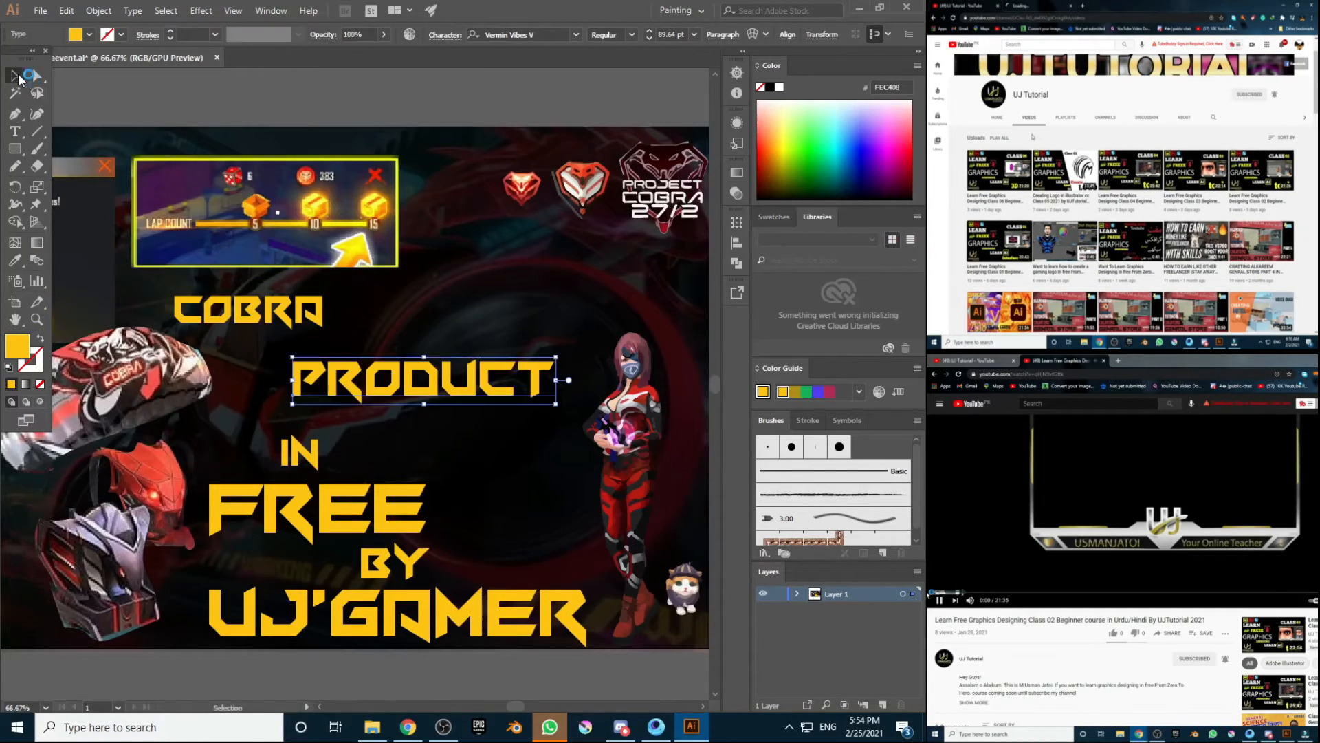
Step: Change the font of the PRODUCT text to the brush-style Heaters font
click(516, 35)
text(b)
click(577, 35)
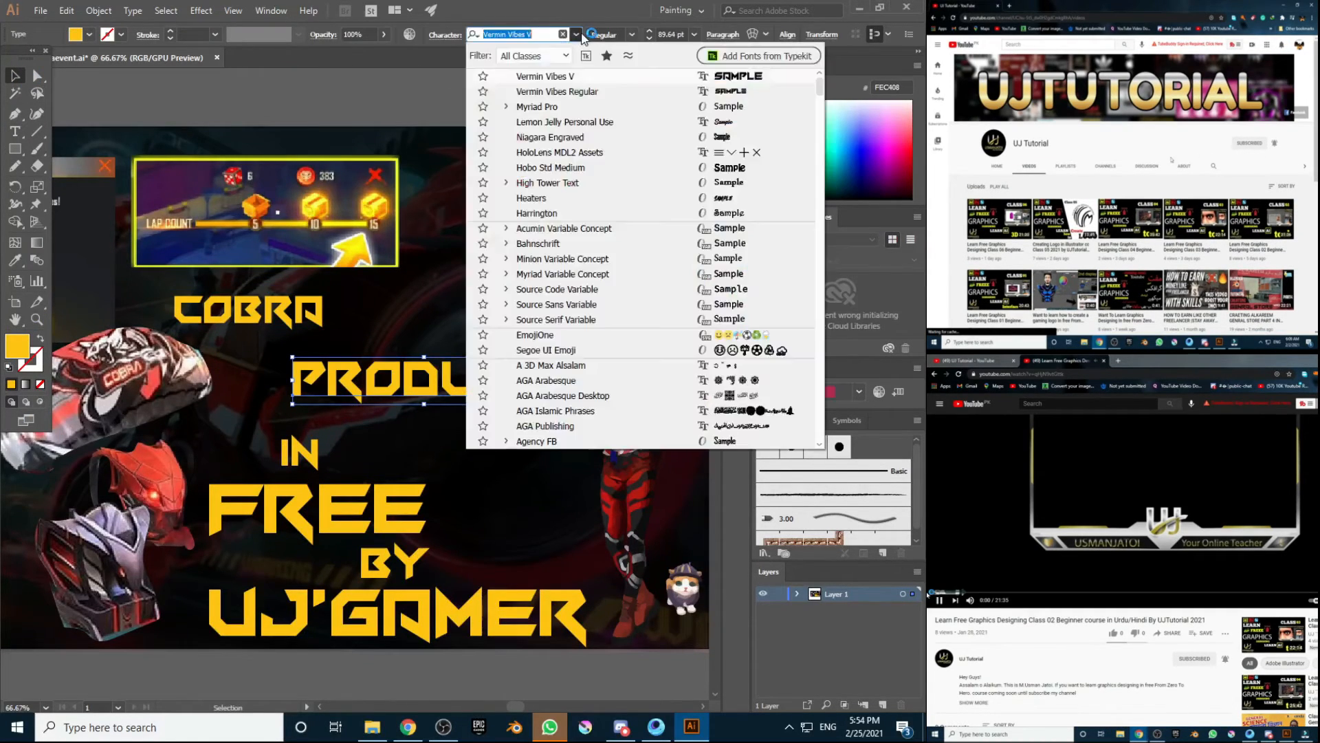
scroll(578, 262, down, 2)
click(487, 36)
text(wi)
scroll(578, 306, down, 1)
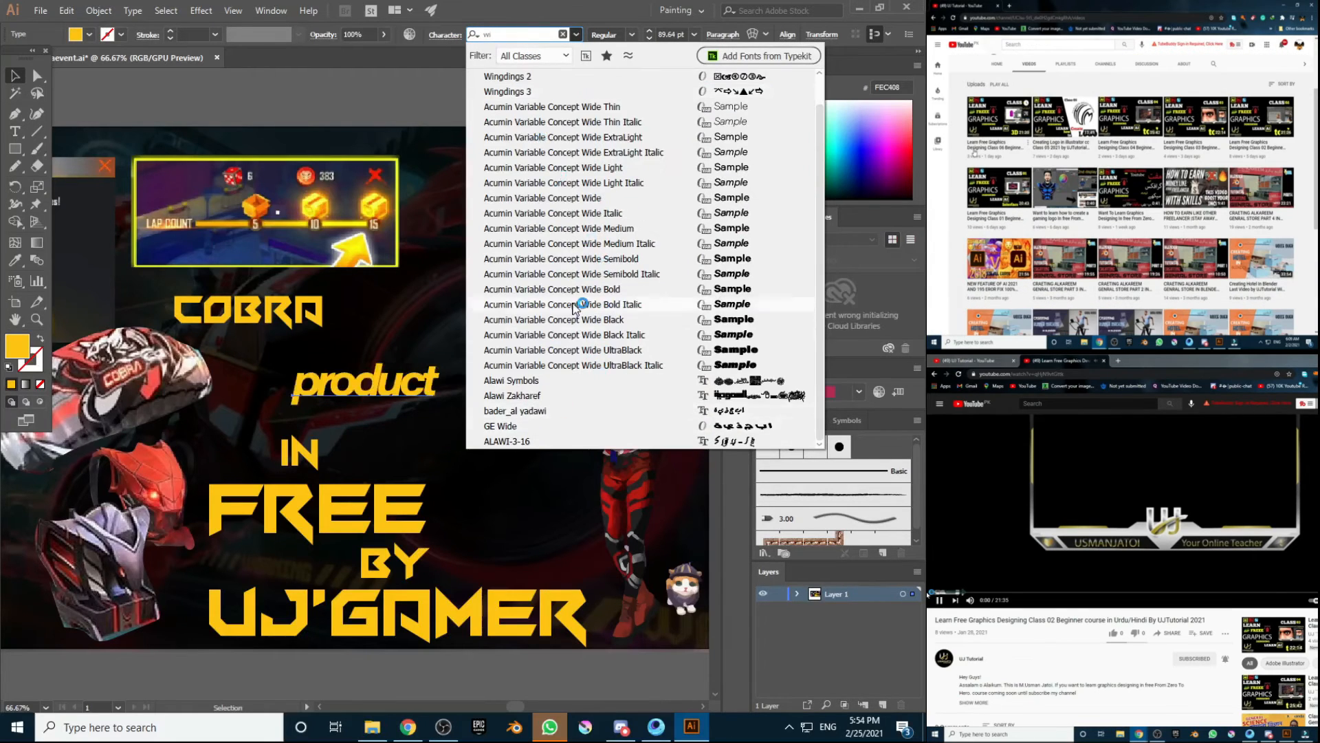
scroll(566, 383, up, 1)
click(576, 34)
key(super+c)
key(Escape)
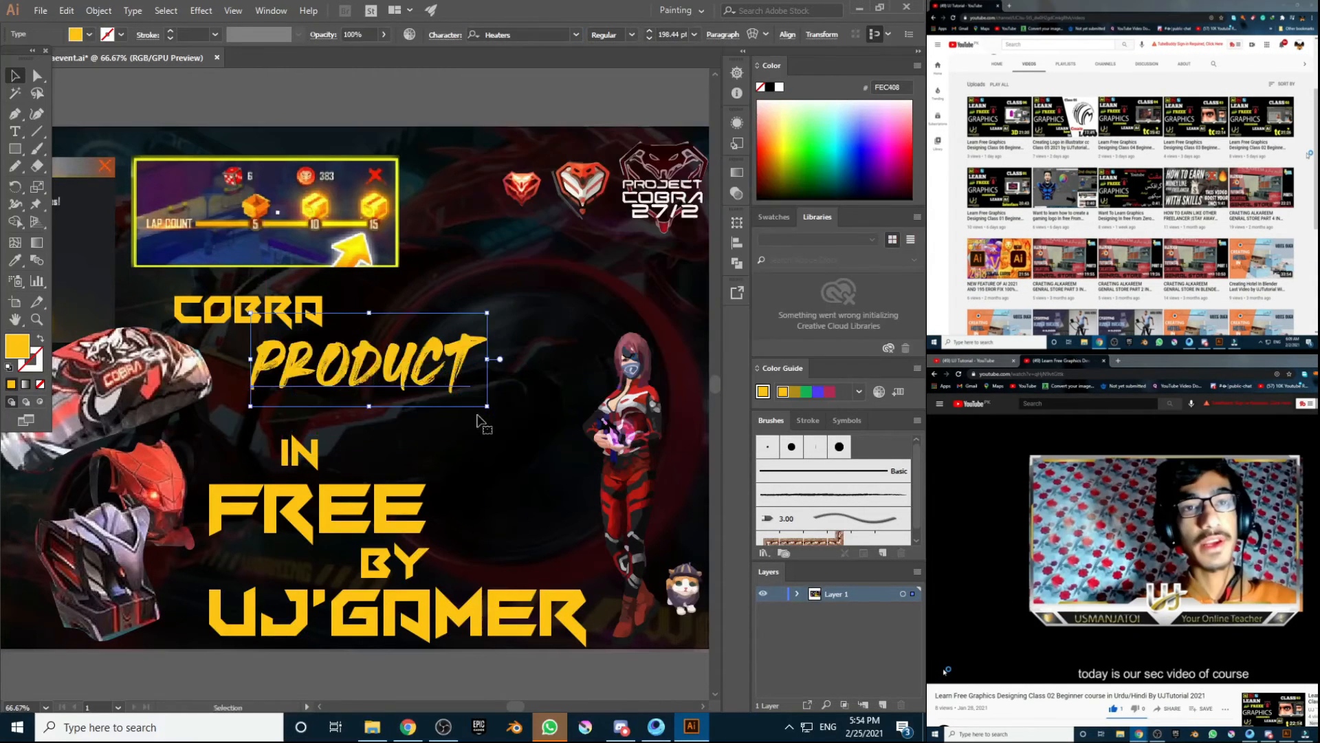
Step: Recolour the IN and BY texts with the red sampled from the X mark on the lap-count card
click(306, 461)
click(16, 261)
click(375, 175)
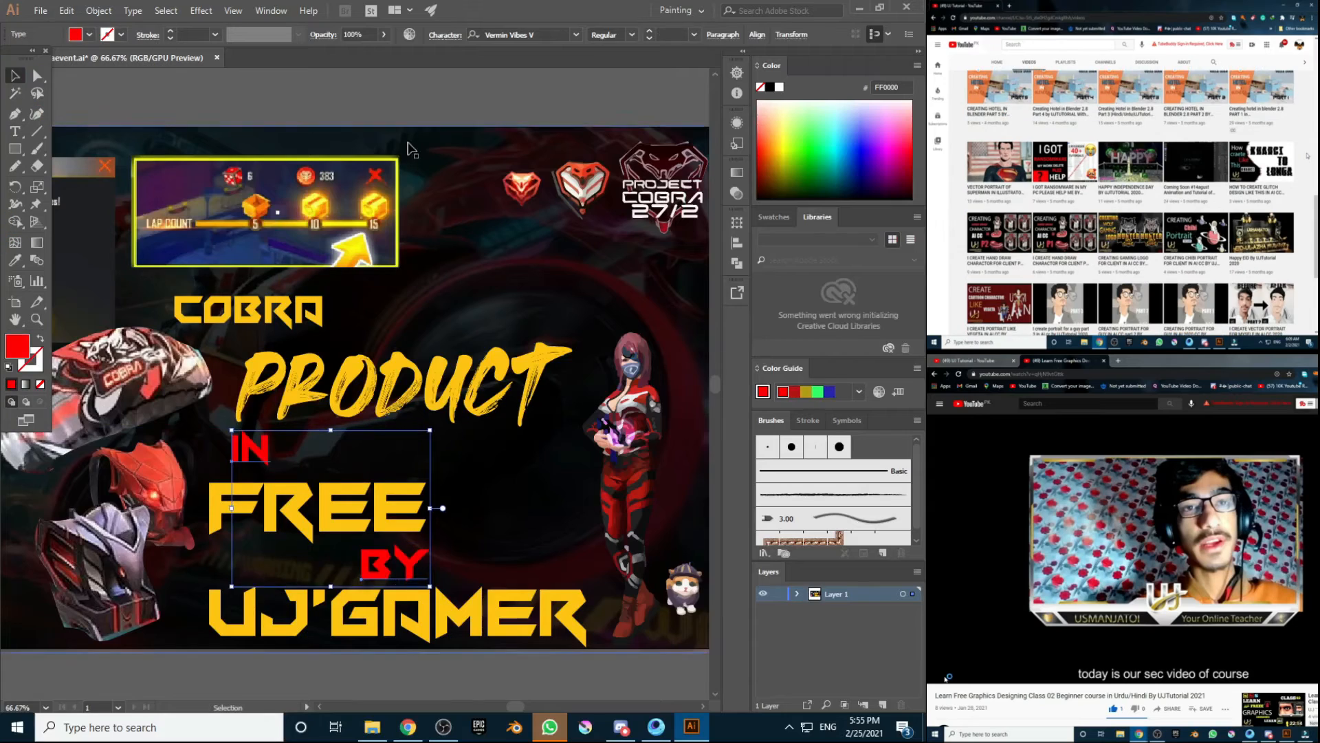
Step: Colour only the apostrophe in UJ'GAMER with the sampled red, leaving the letters yellow
key(t)
drag(588, 618, 313, 608)
click(16, 260)
click(374, 566)
click(15, 75)
click(372, 674)
click(15, 260)
click(375, 565)
drag(589, 617, 332, 618)
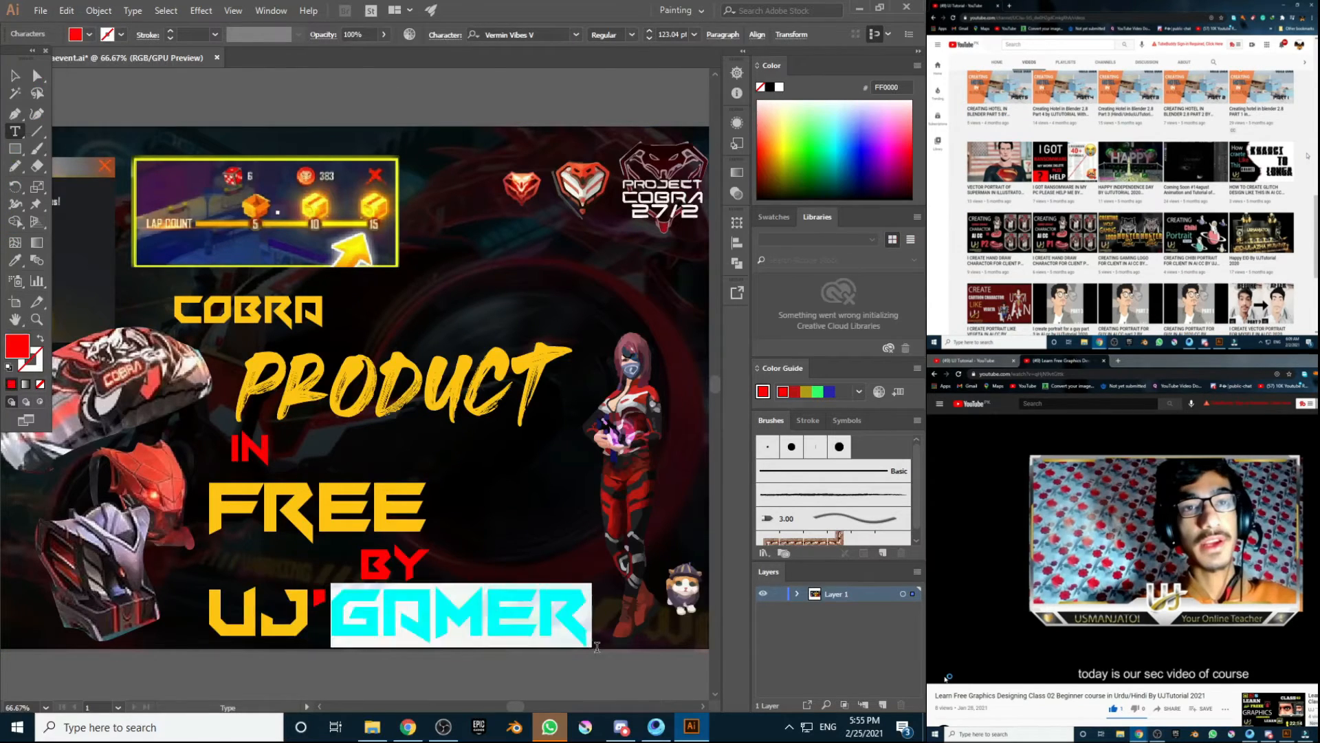
click(15, 261)
drag(589, 617, 333, 617)
click(15, 76)
click(292, 80)
Step: Apply an Outer Glow effect in red with 75% opacity to the FREE text
key(ctrl+minus)
click(399, 518)
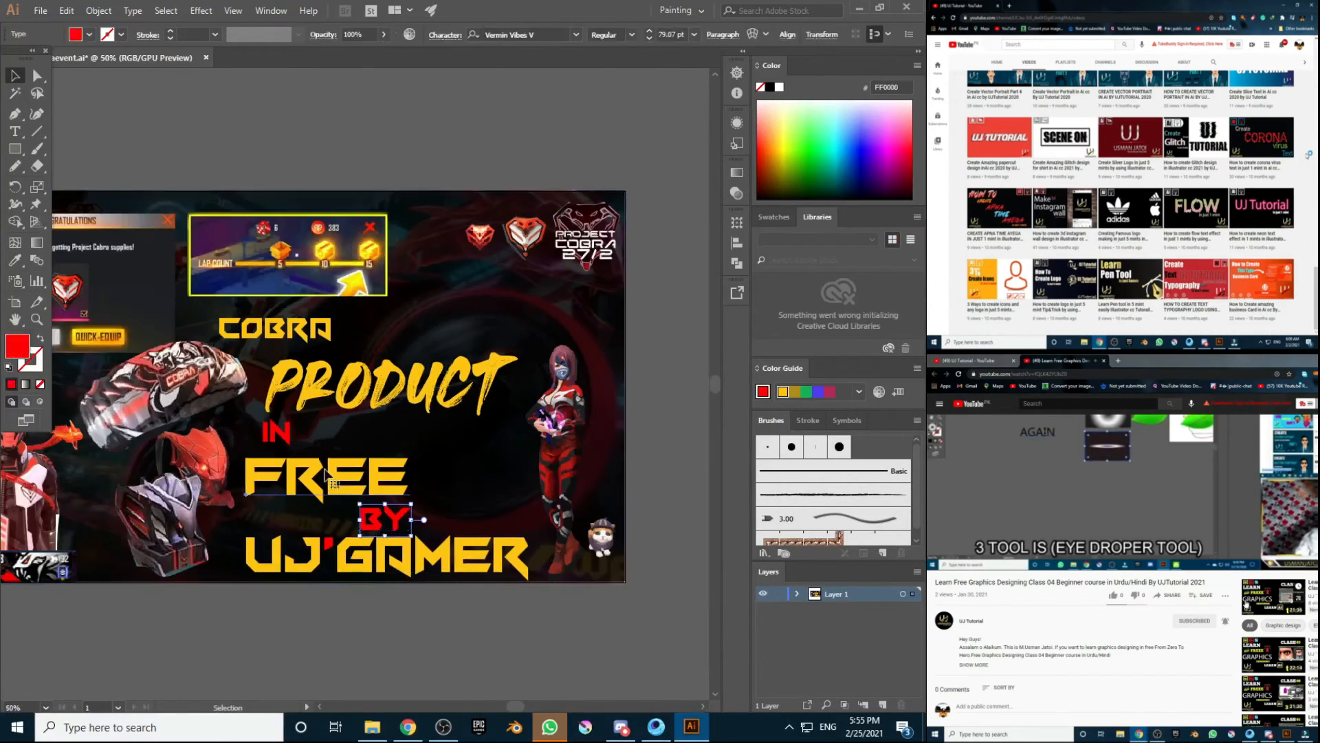
click(377, 474)
click(200, 10)
click(426, 225)
click(489, 322)
drag(194, 103, 201, 51)
click(227, 204)
drag(229, 205, 229, 234)
click(359, 57)
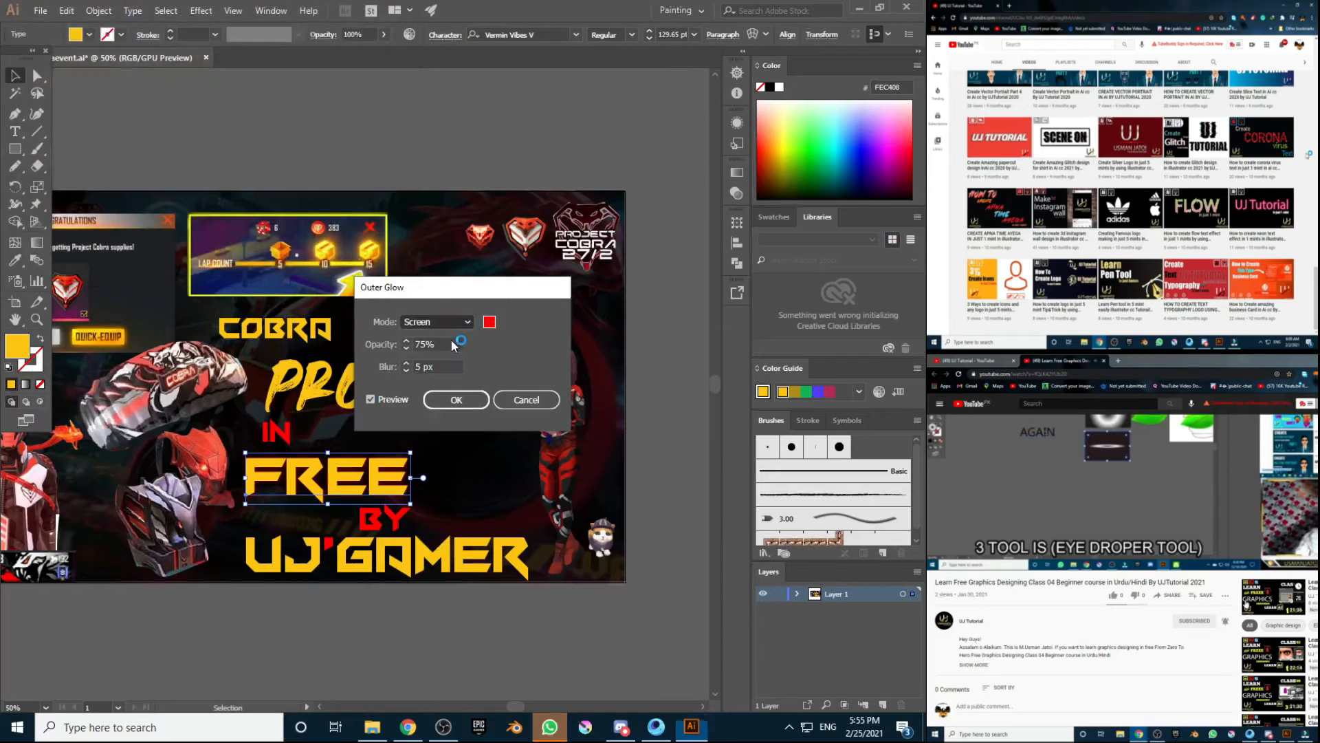
click(456, 400)
Step: Apply the same red Outer Glow to the PRODUCT text and set it in the Heaters font
click(427, 382)
right_click(522, 34)
click(560, 96)
key(Return)
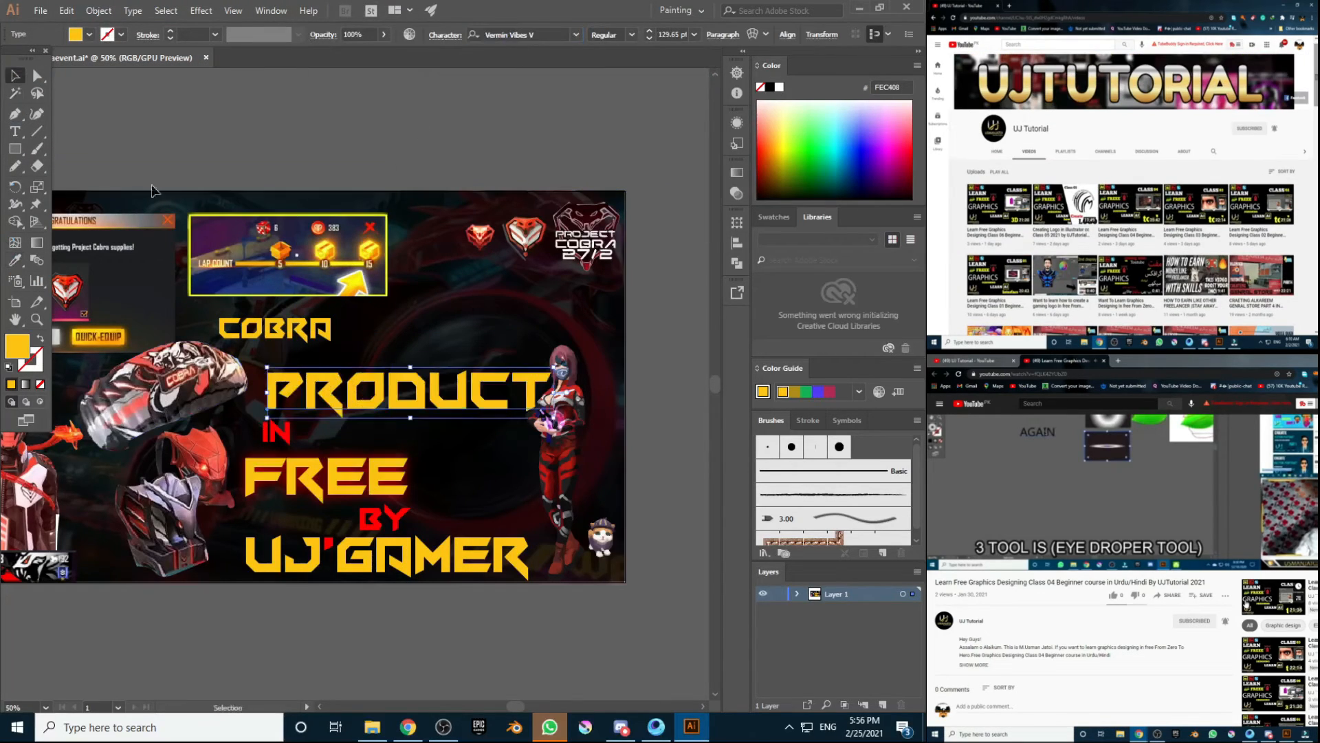
click(201, 11)
click(422, 221)
key(Return)
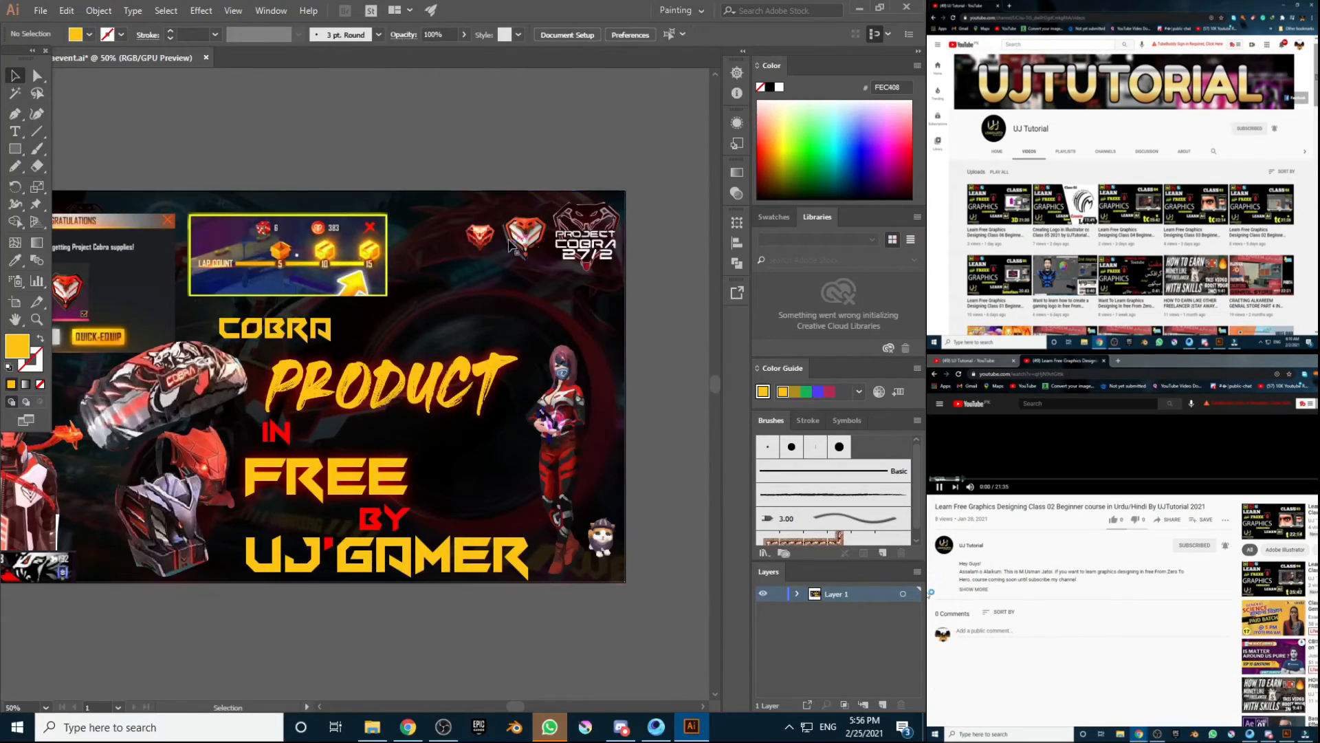
Step: Apply a red Outer Glow to the white-haired male character in Normal mode with 75% opacity and 16 px blur
click(564, 441)
click(201, 10)
key(Escape)
scroll(344, 385, left, 5)
click(213, 482)
click(200, 10)
click(422, 221)
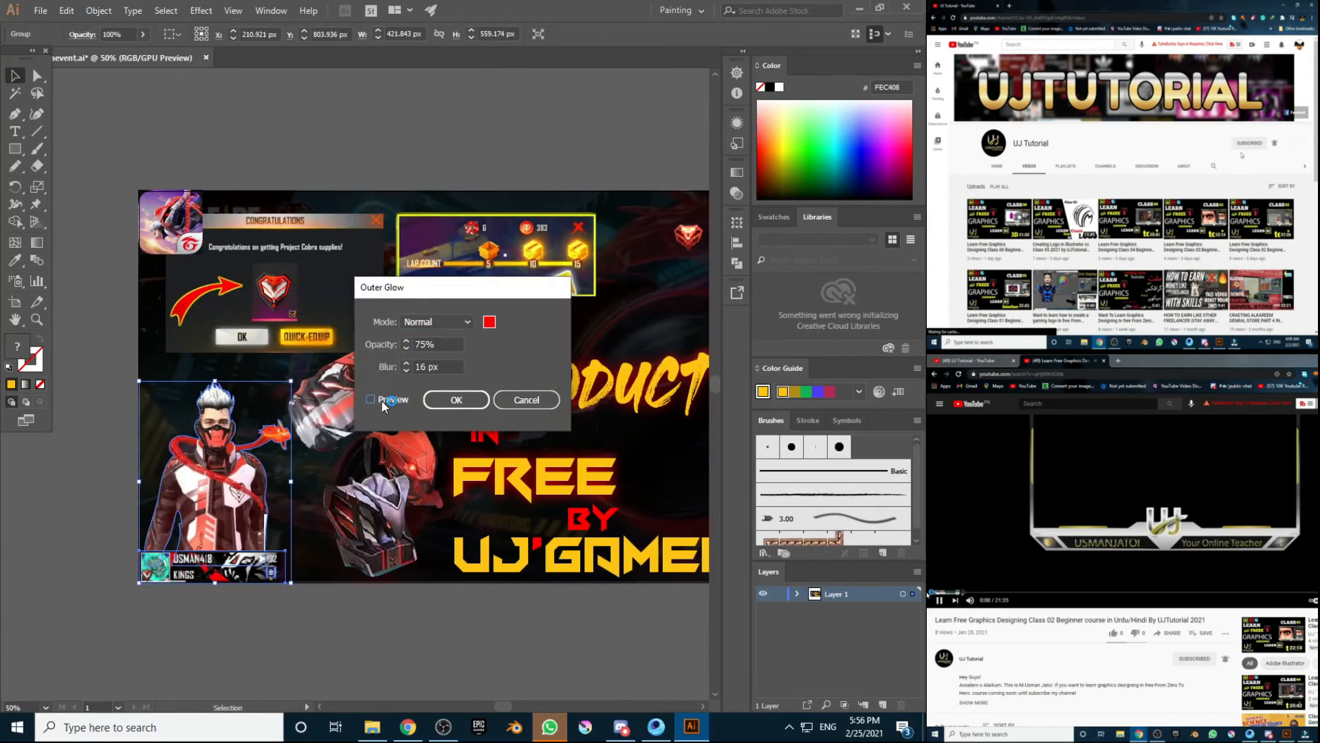
click(458, 401)
Step: Apply the red Outer Glow to the female character beside the headline
scroll(698, 703, right, 5)
key(z)
scroll(218, 397, down, 3)
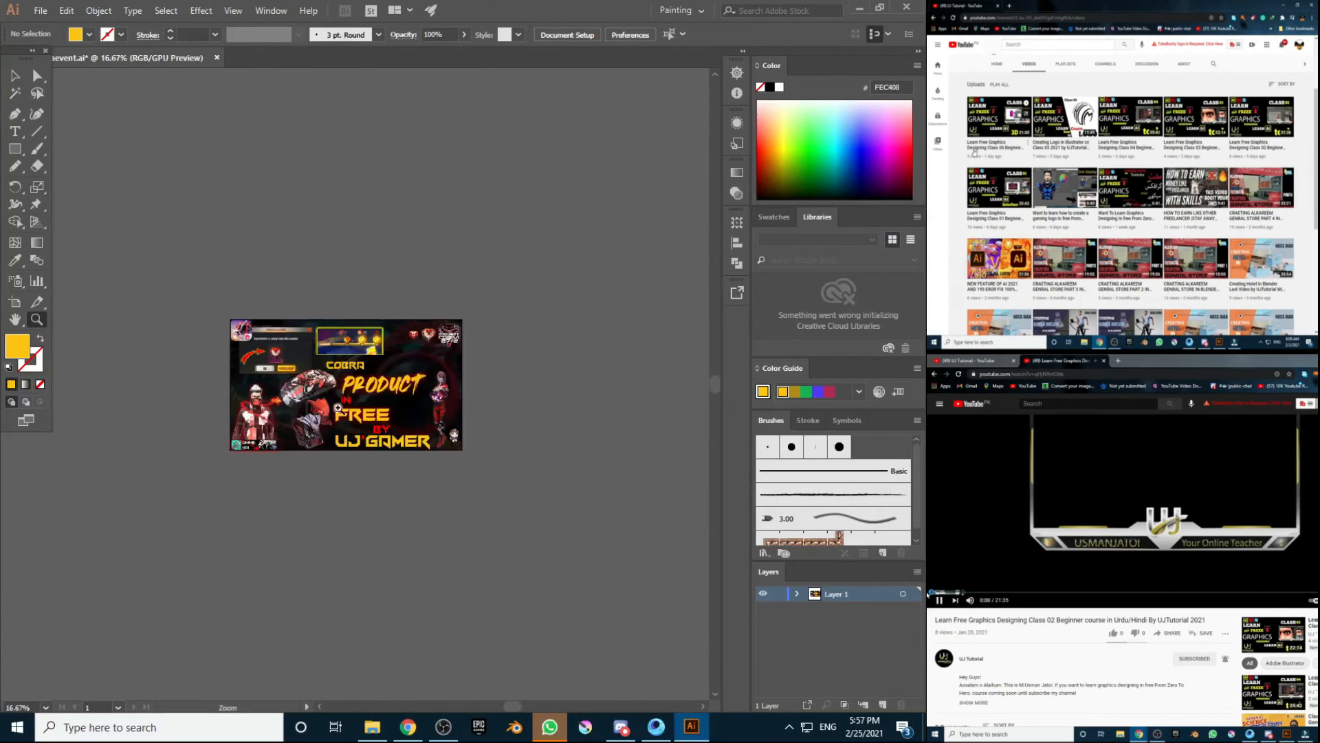
scroll(219, 396, up, 4)
click(200, 10)
click(404, 224)
key(Return)
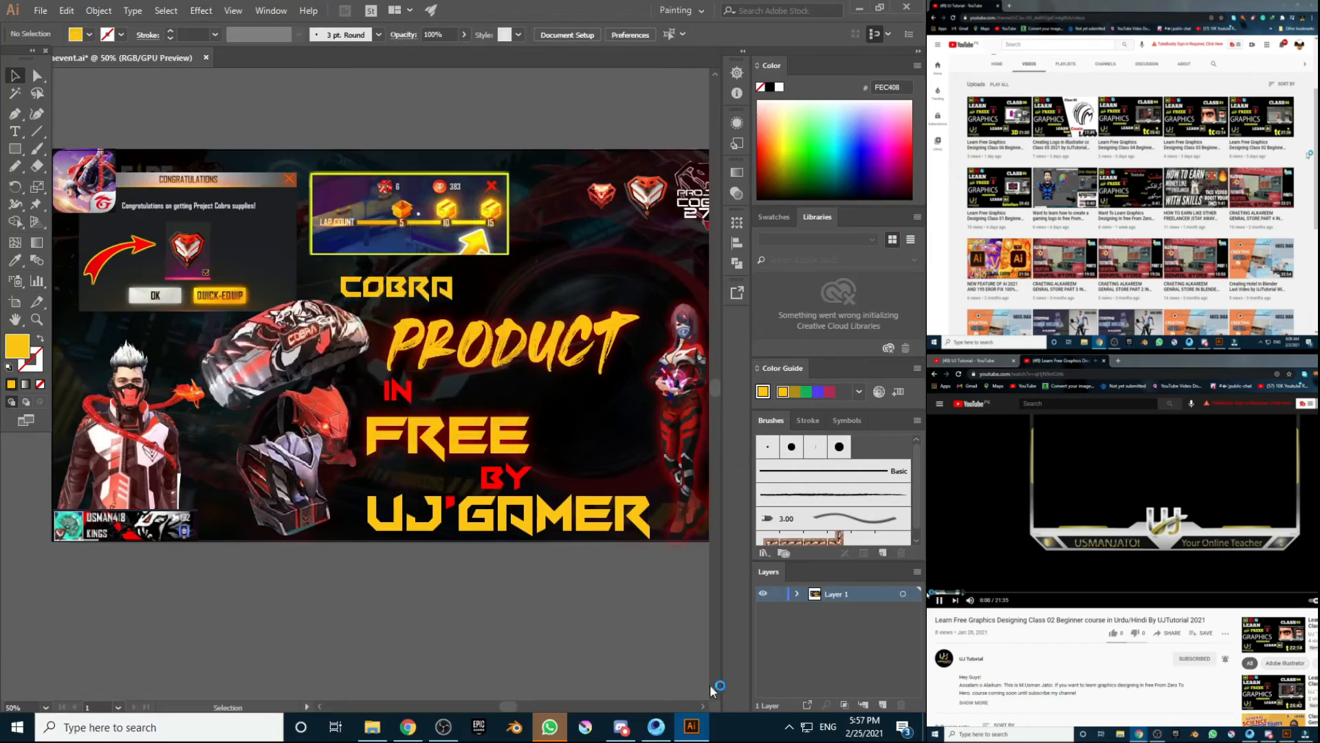
Step: Apply an Outer Glow in yellow (FFF800) with 5 px blur to the group of helmets
click(333, 513)
scroll(333, 513, right, 3)
scroll(332, 513, down, 2)
click(296, 405)
key(alt+shift+ctrl+e)
click(489, 321)
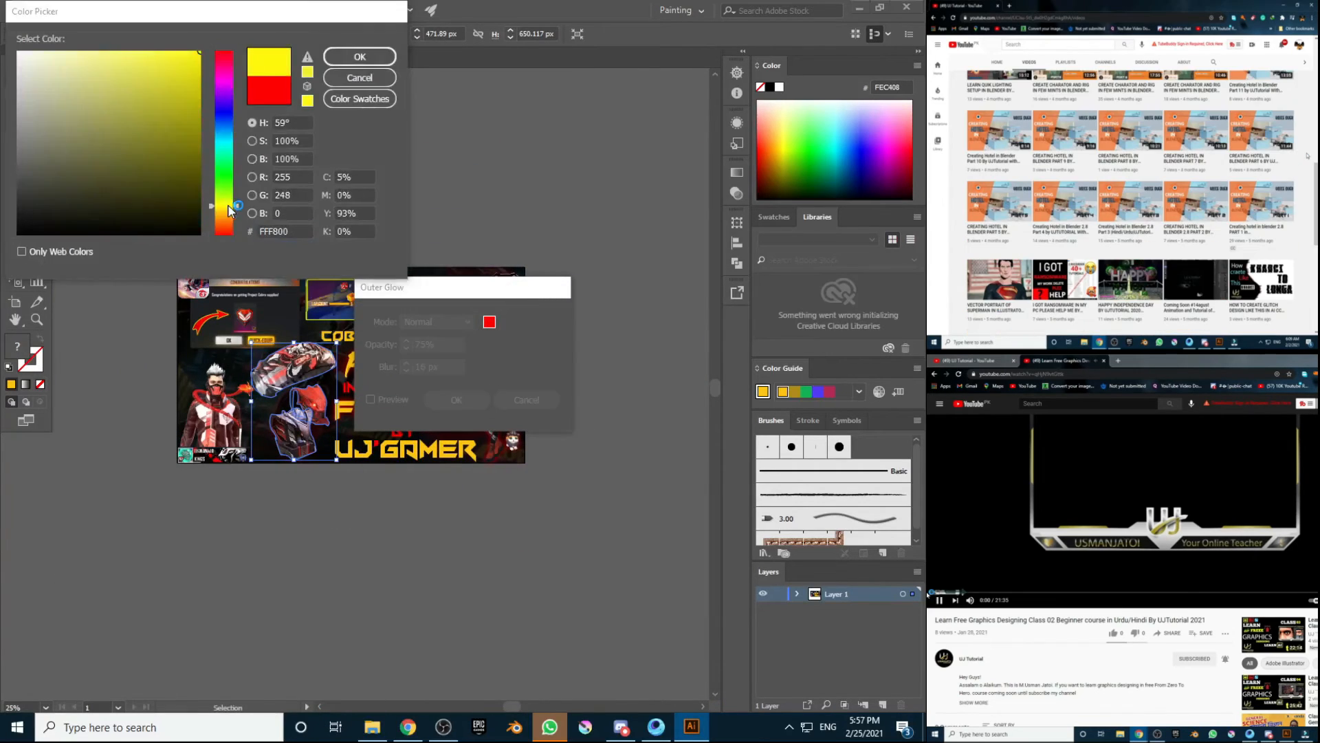
click(358, 53)
click(374, 398)
double_click(427, 367)
text(5)
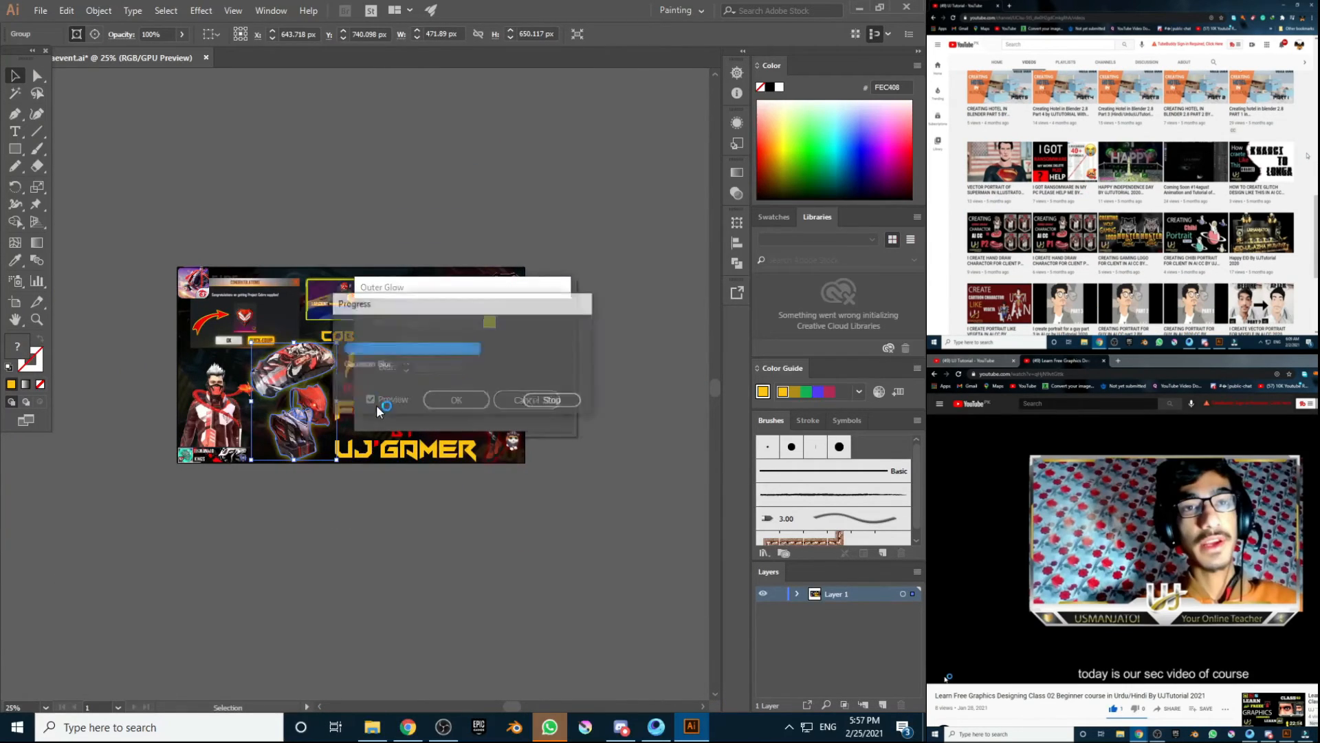
key(Return)
Step: Save the document and export it as freefirecobraevent.png at Medium (150 ppi) with a transparent background
scroll(328, 406, up, 2)
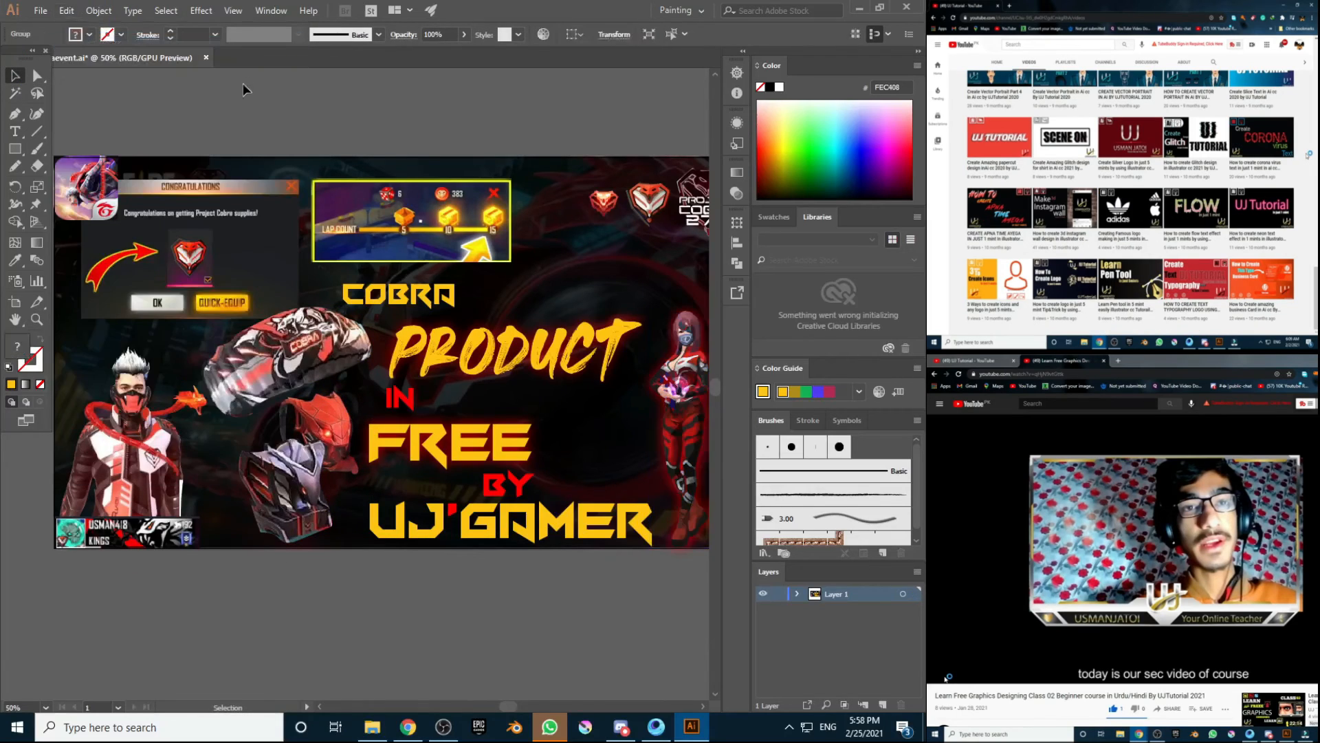
key(ctrl+s)
click(41, 10)
click(295, 274)
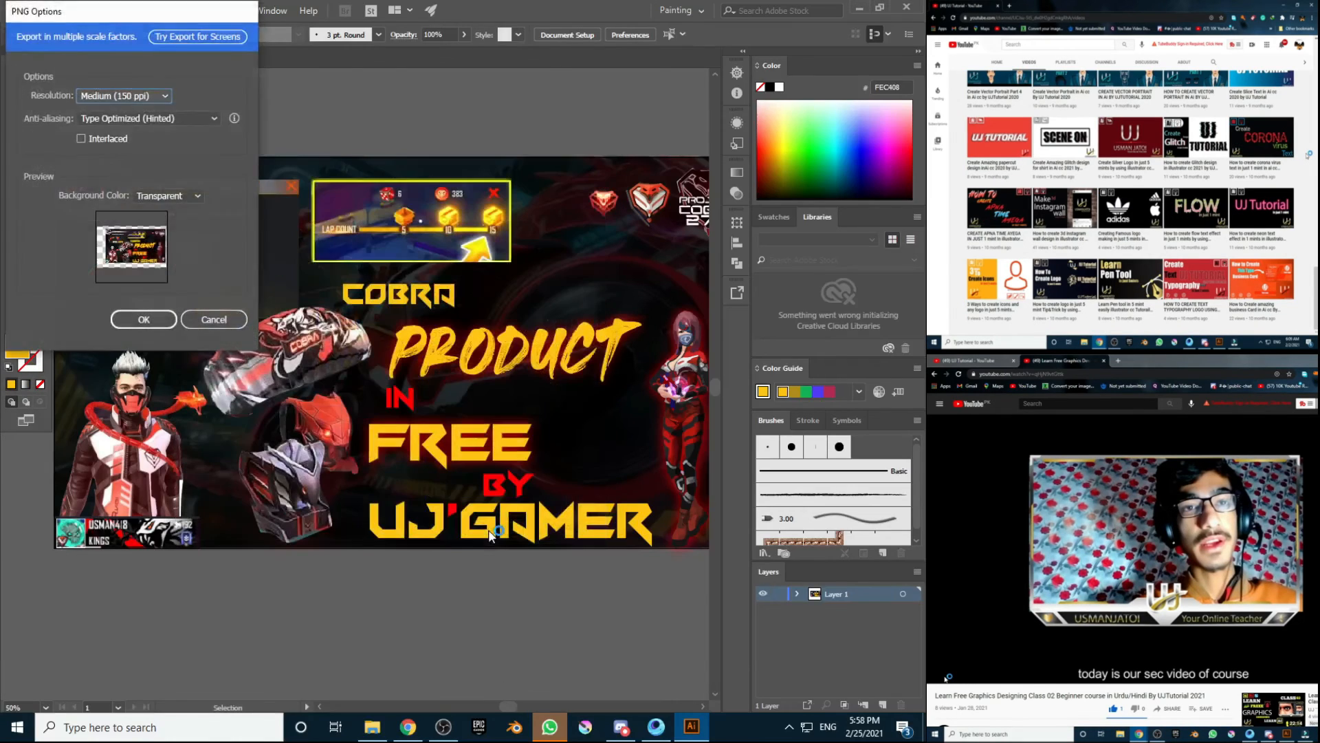
click(135, 315)
Step: Switch to File Explorer and open the exported freefirecobraevent.png from the MY WORK (E:) drive in Photos
key(super+e)
double_click(530, 203)
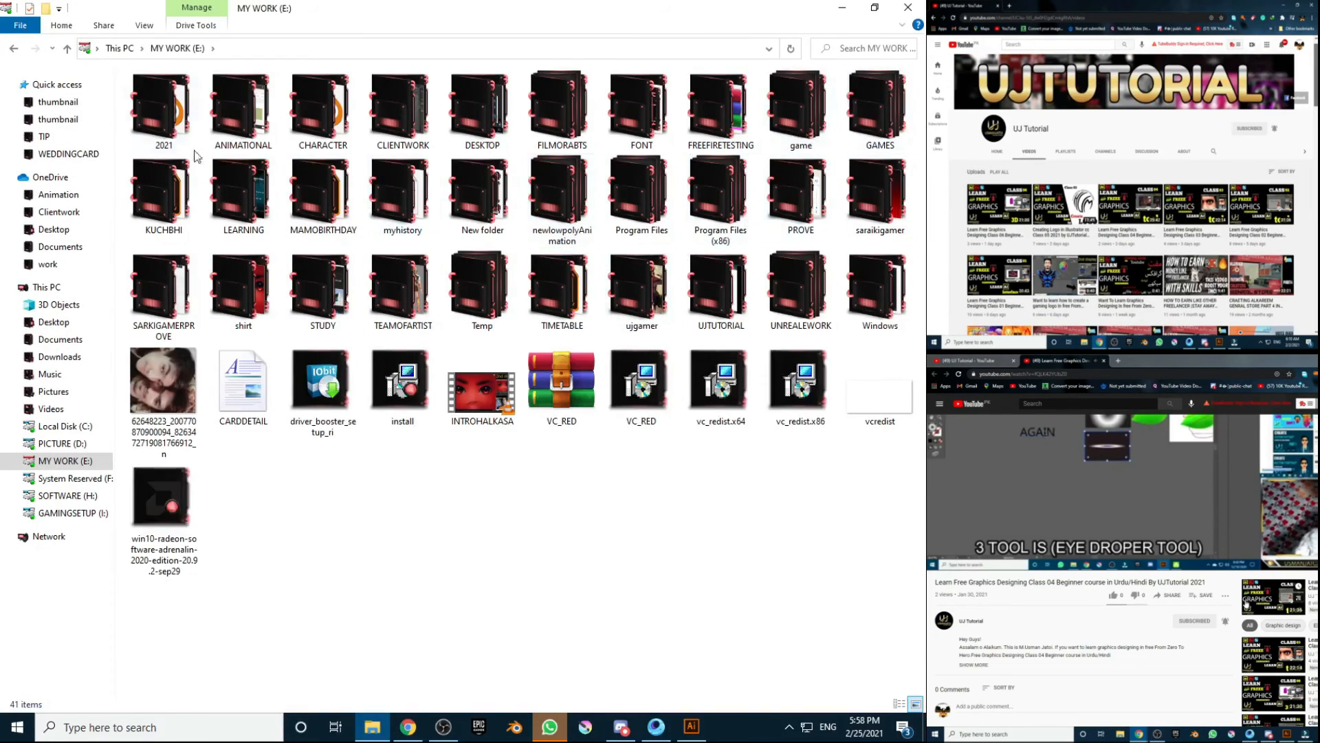
double_click(220, 222)
double_click(180, 200)
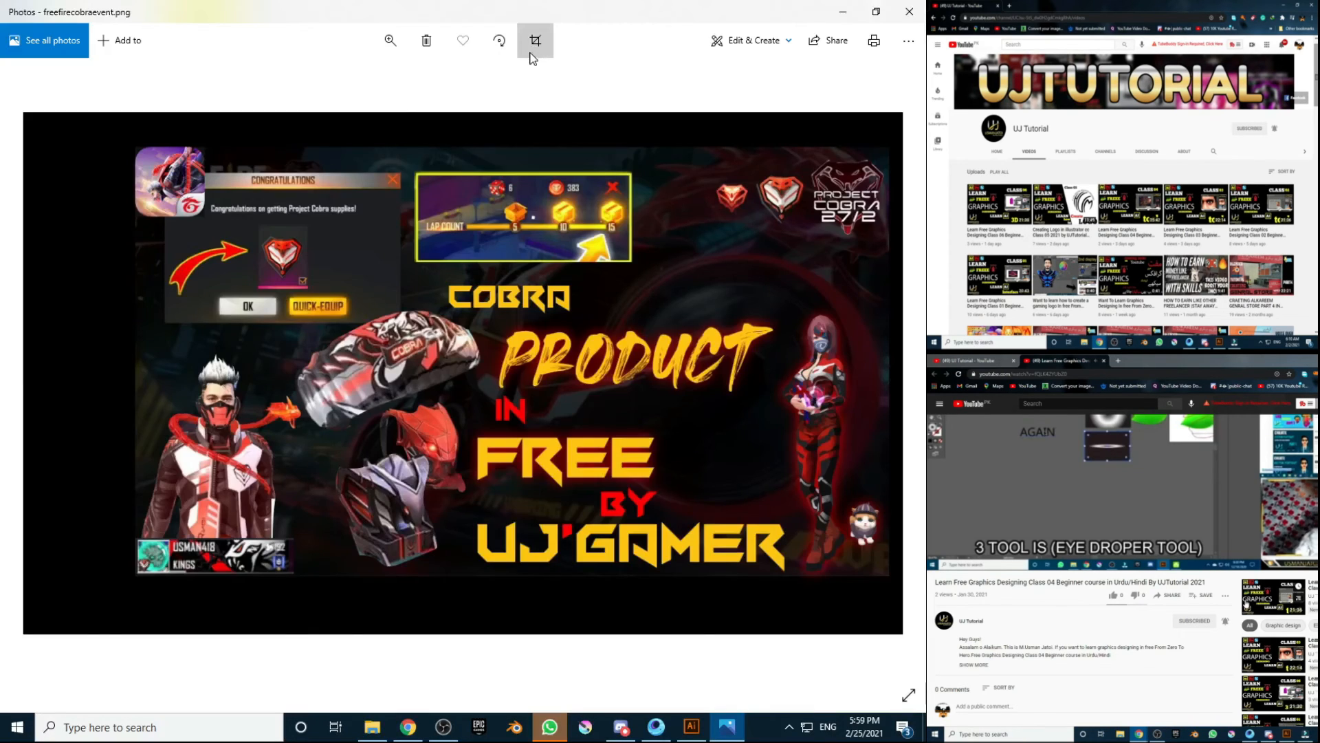
Step: Crop the exported image to the thumbnail artwork, removing the black margins, and save it as a copy
click(533, 41)
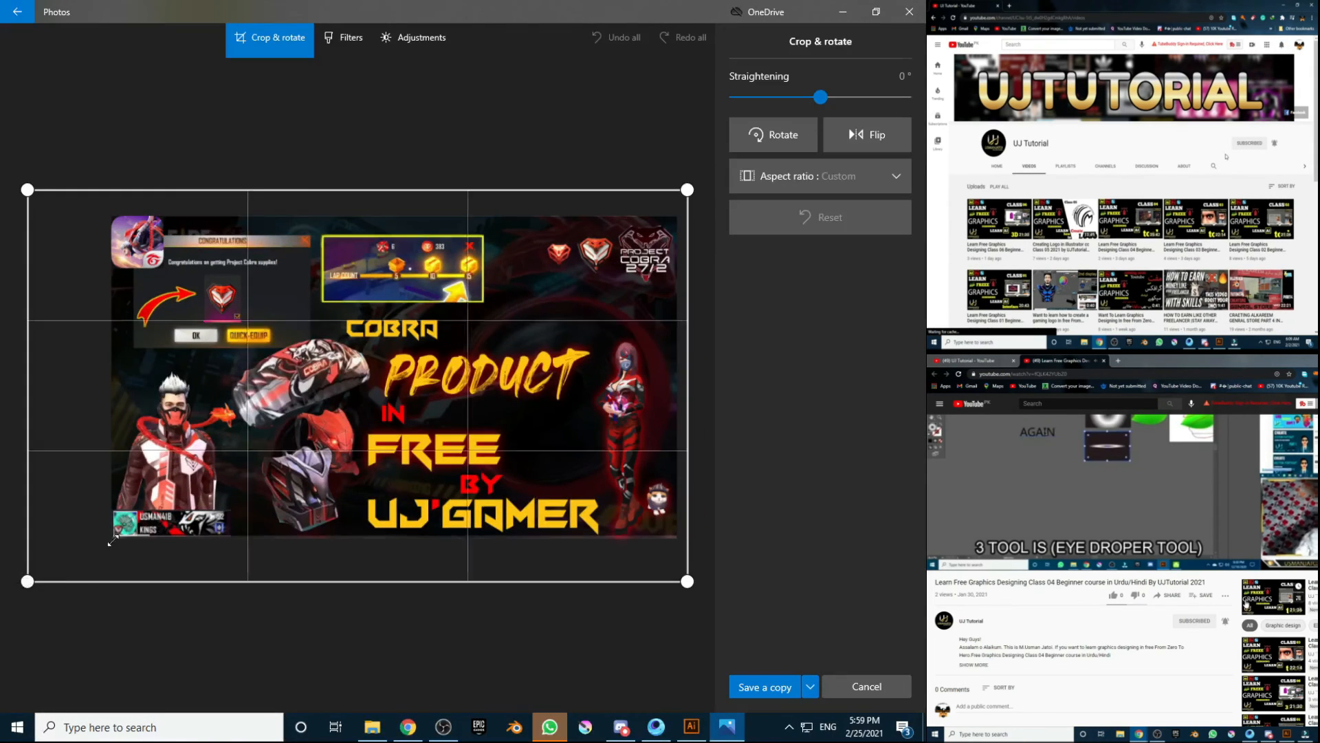
click(789, 674)
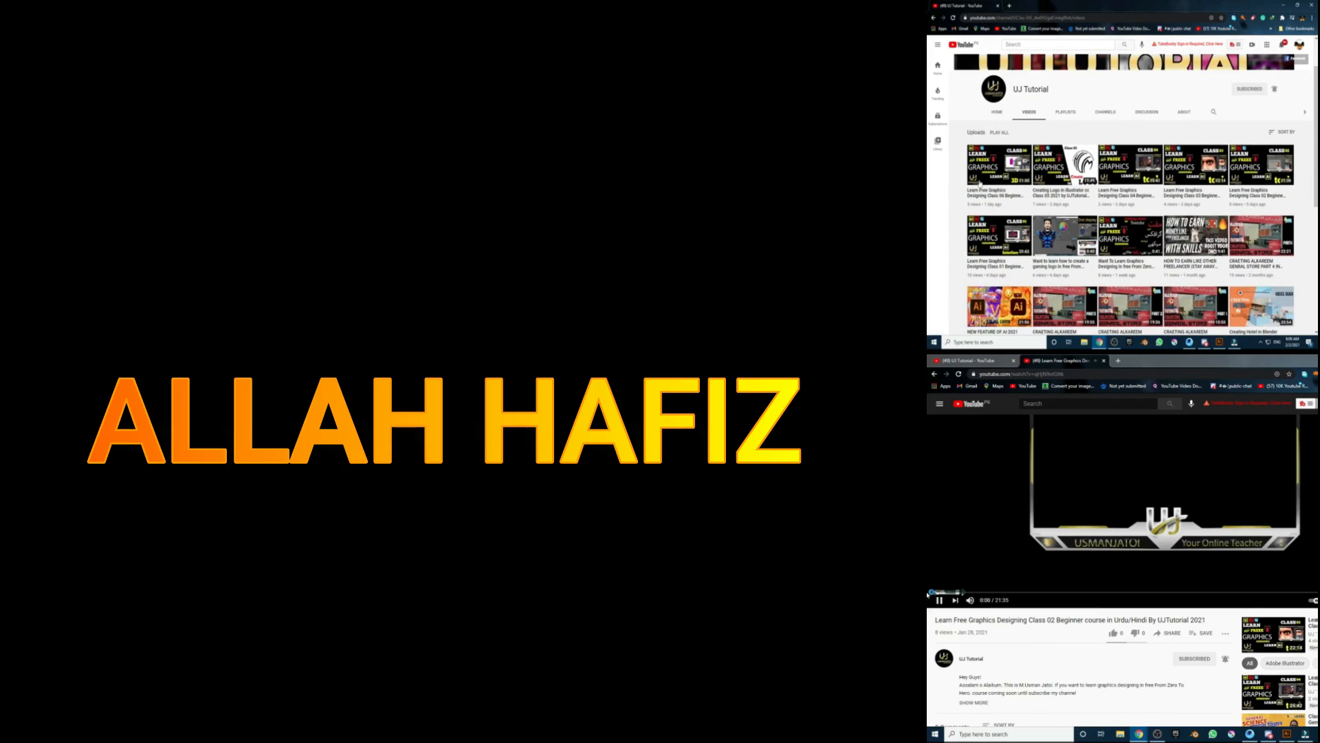